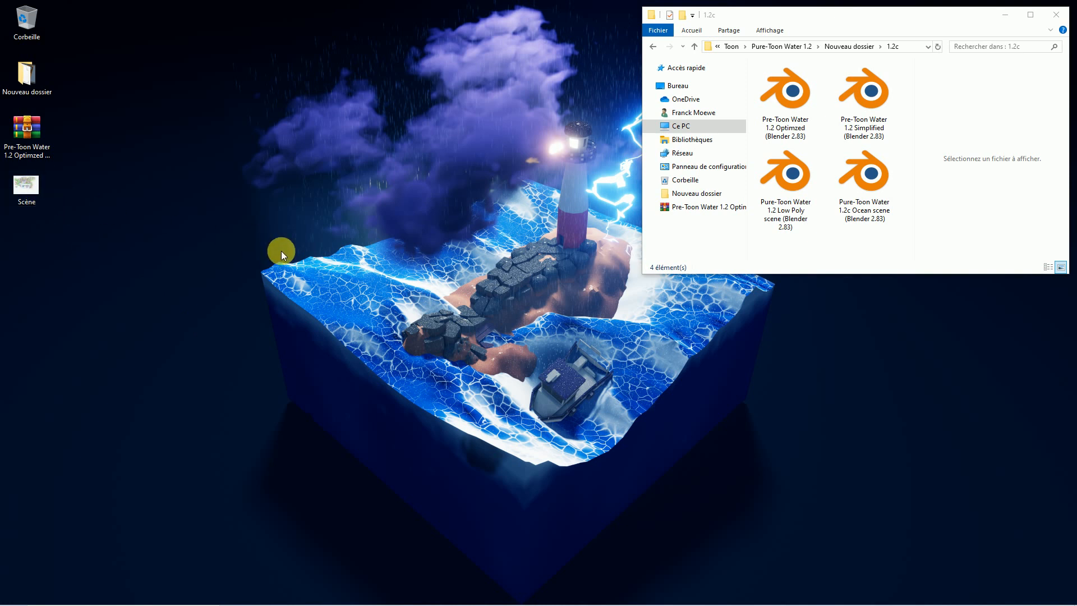
Step: Open Scène.png, examine the waterfall landscape drawing at different zoom levels, and close it
{"action": "double_click", "coordinate": [23, 189]}
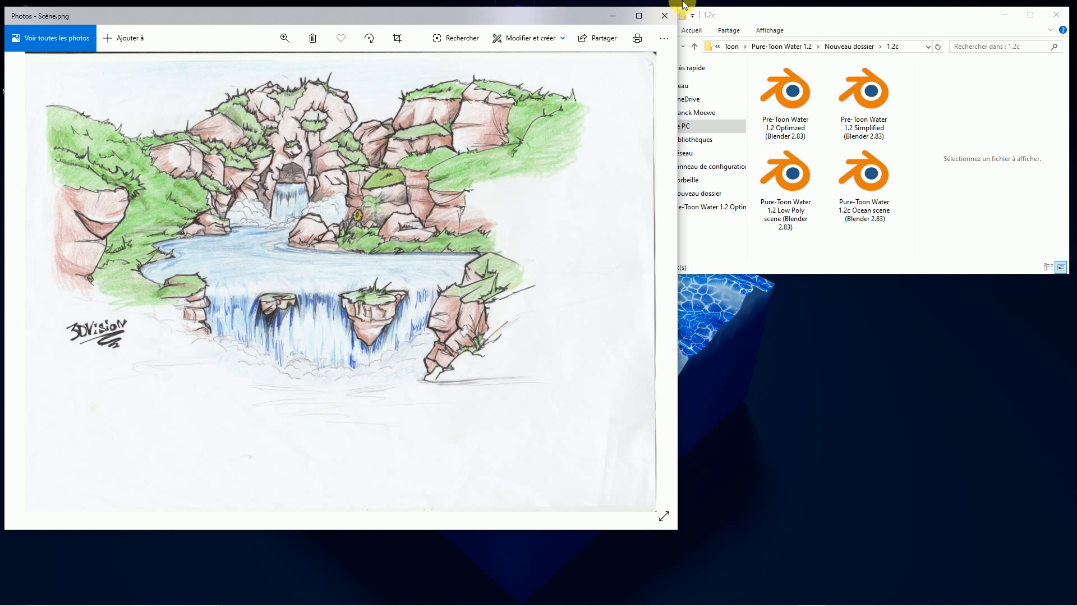
{"action": "left_click", "coordinate": [639, 16]}
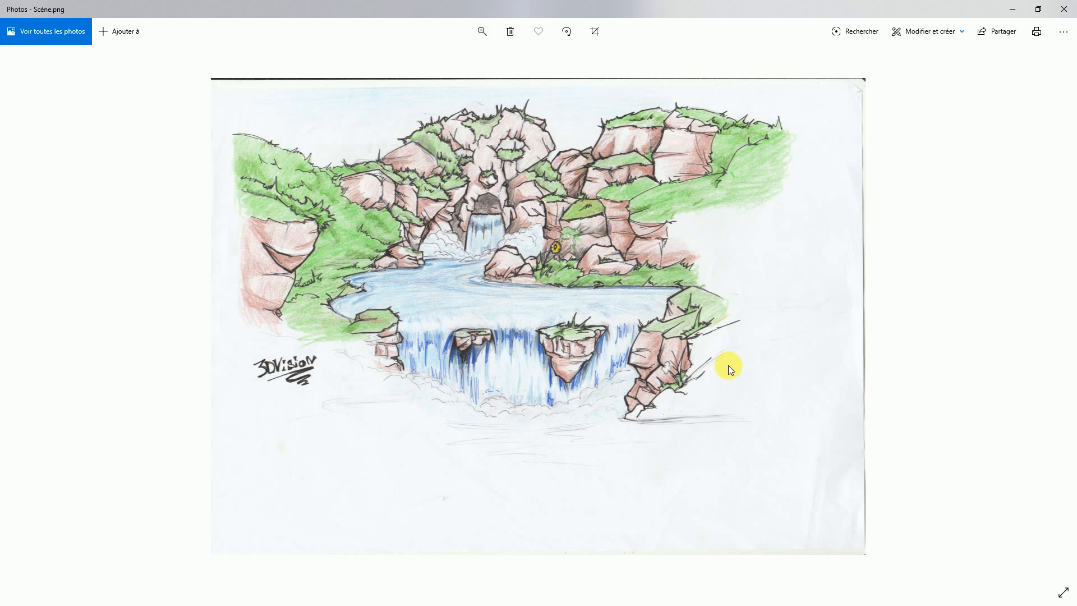
{"action": "left_click", "coordinate": [481, 31]}
{"action": "left_click", "coordinate": [438, 61]}
{"action": "left_click_drag", "start_coordinate": [439, 62], "coordinate": [439, 63]}
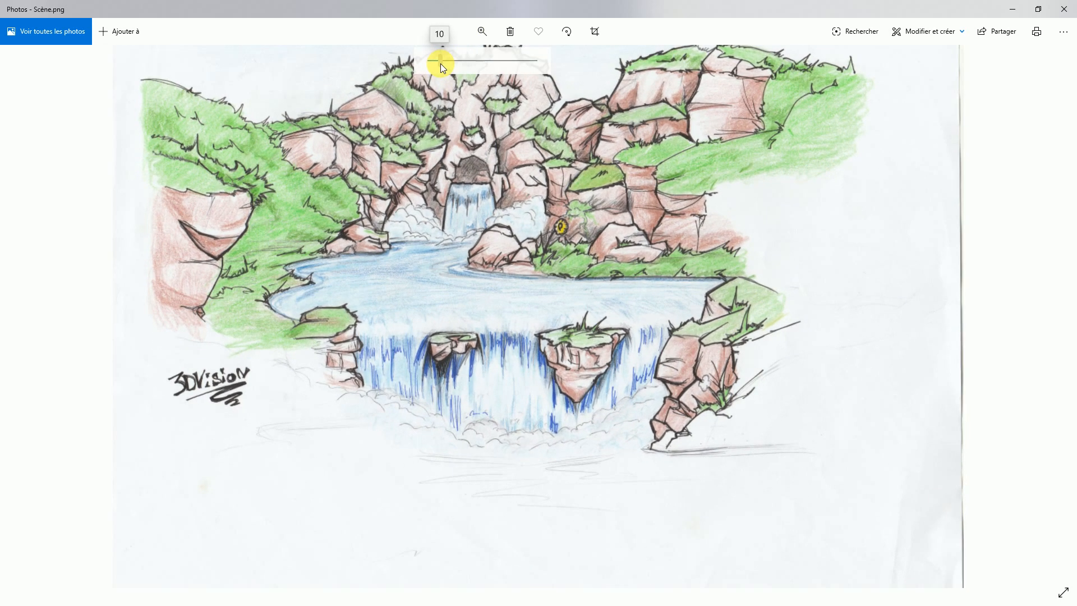
{"action": "left_click_drag", "start_coordinate": [555, 177], "coordinate": [556, 236]}
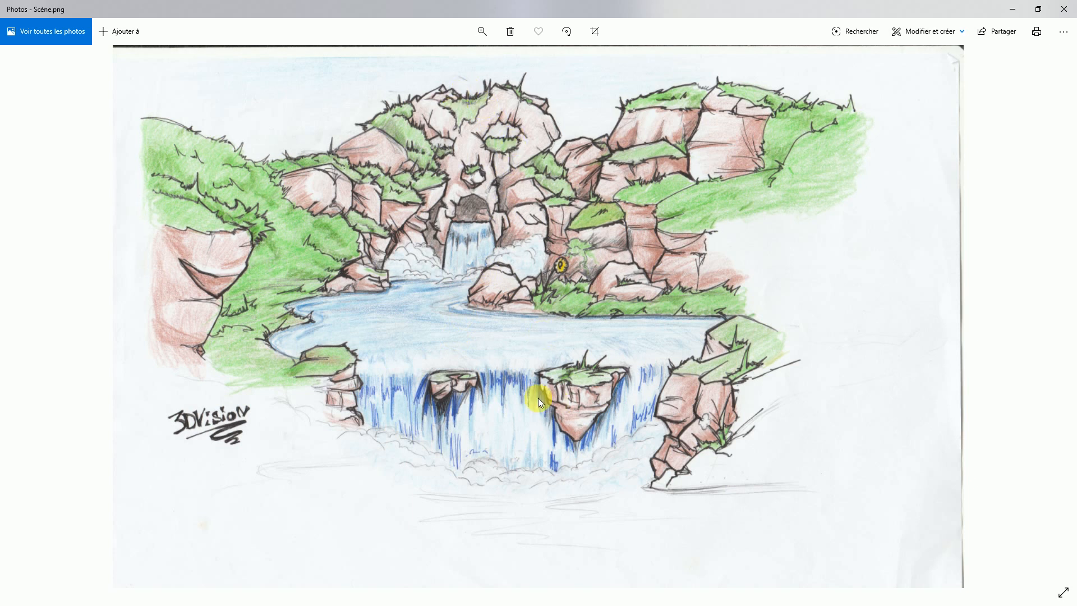
{"action": "left_click_drag", "start_coordinate": [505, 334], "coordinate": [456, 357]}
{"action": "left_click", "coordinate": [483, 31]}
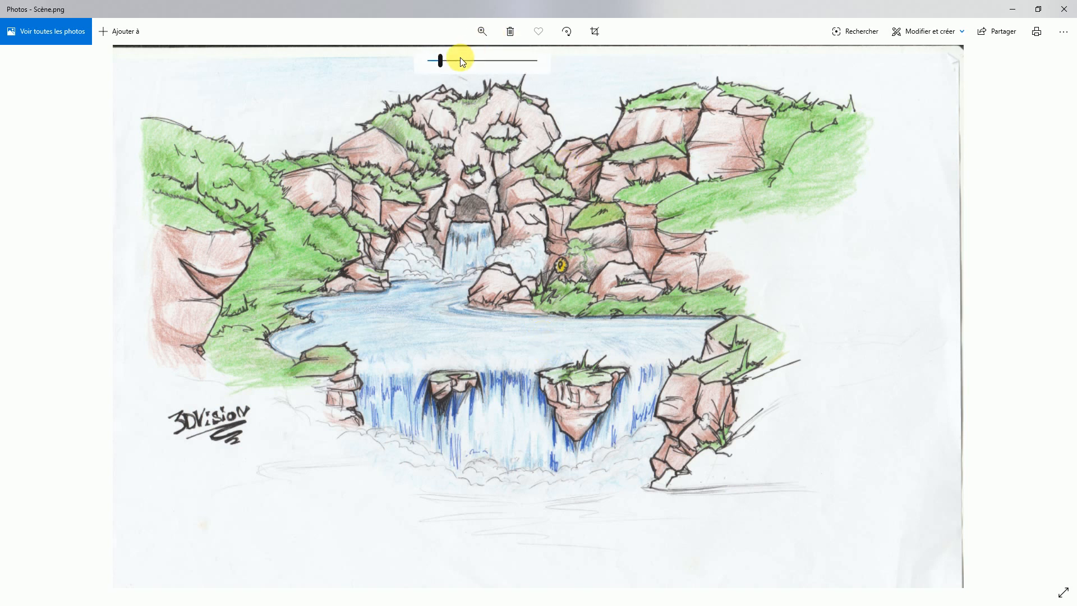
{"action": "left_click_drag", "start_coordinate": [442, 60], "coordinate": [429, 62]}
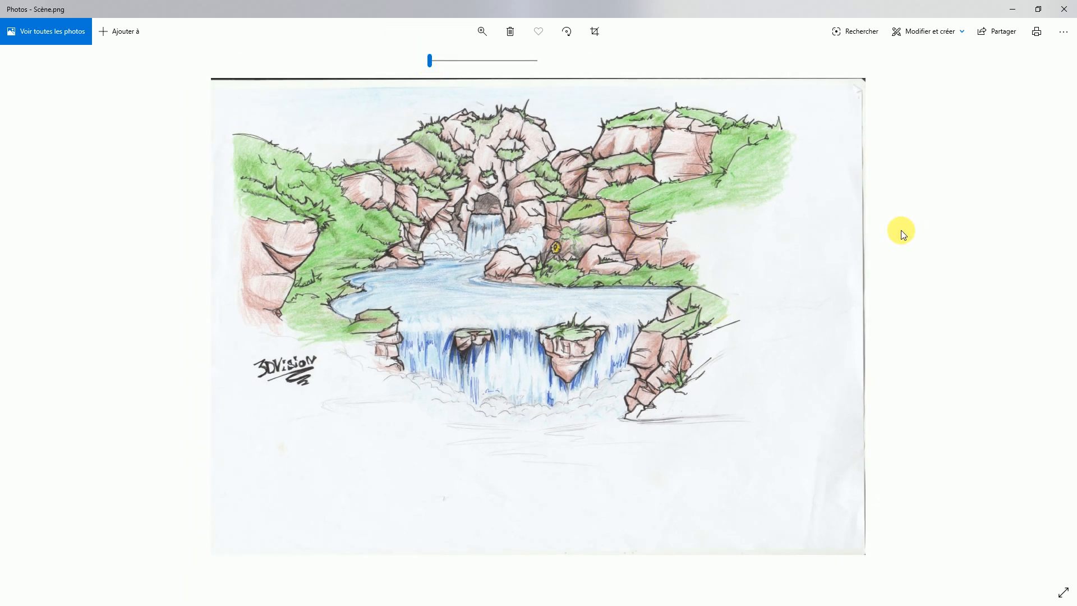
{"action": "left_click_drag", "start_coordinate": [436, 72], "coordinate": [437, 67]}
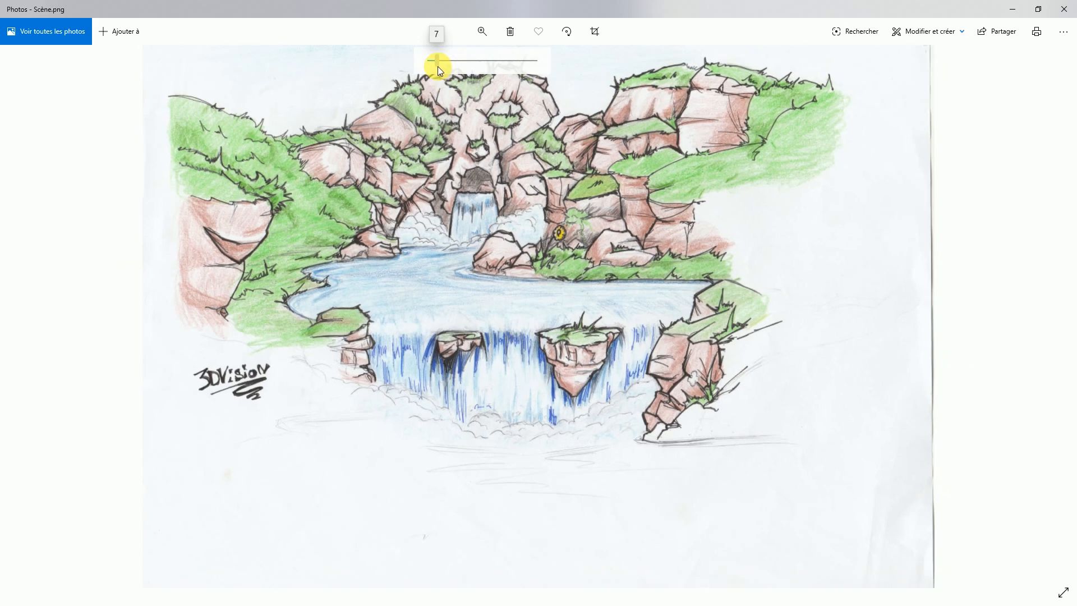
{"action": "left_click", "coordinate": [1065, 9]}
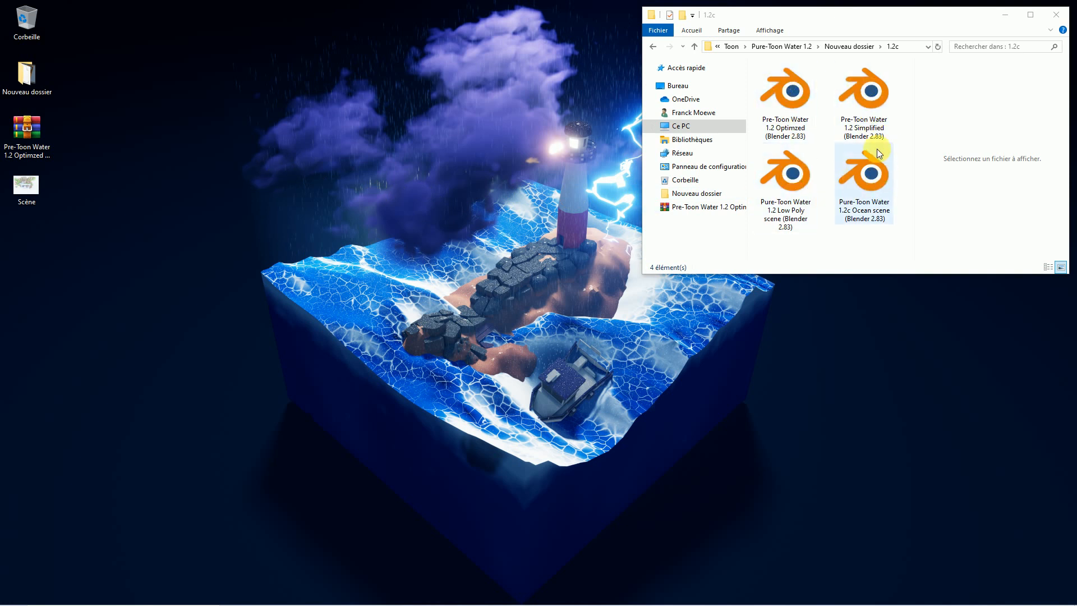
Step: Go through the four Pure-Toon Water Blender files in the 1.2c folder and close the folder
{"action": "left_click", "coordinate": [797, 103]}
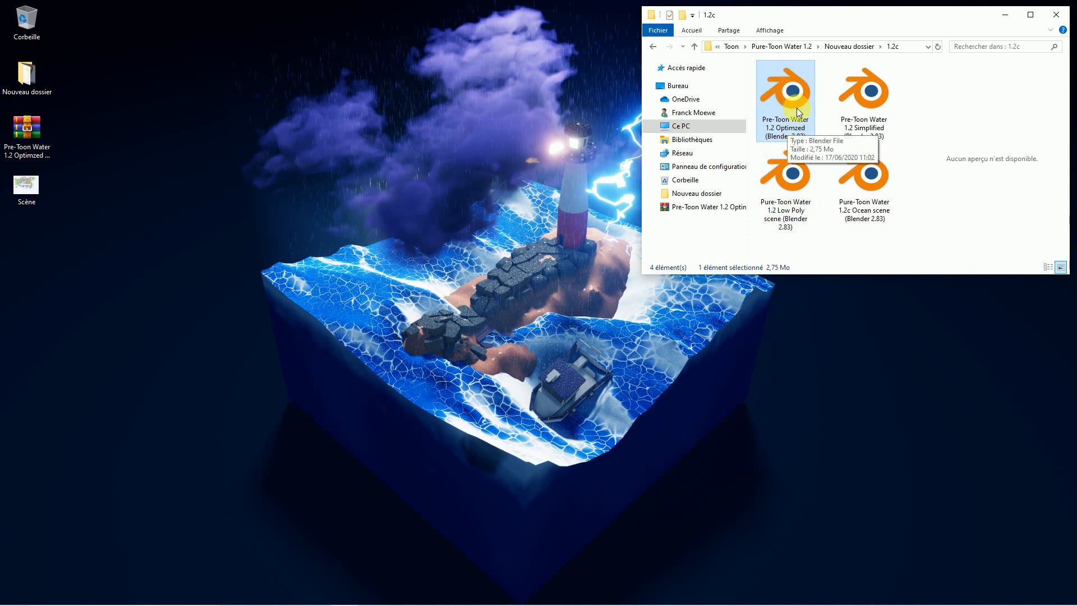
{"action": "left_click", "coordinate": [872, 106]}
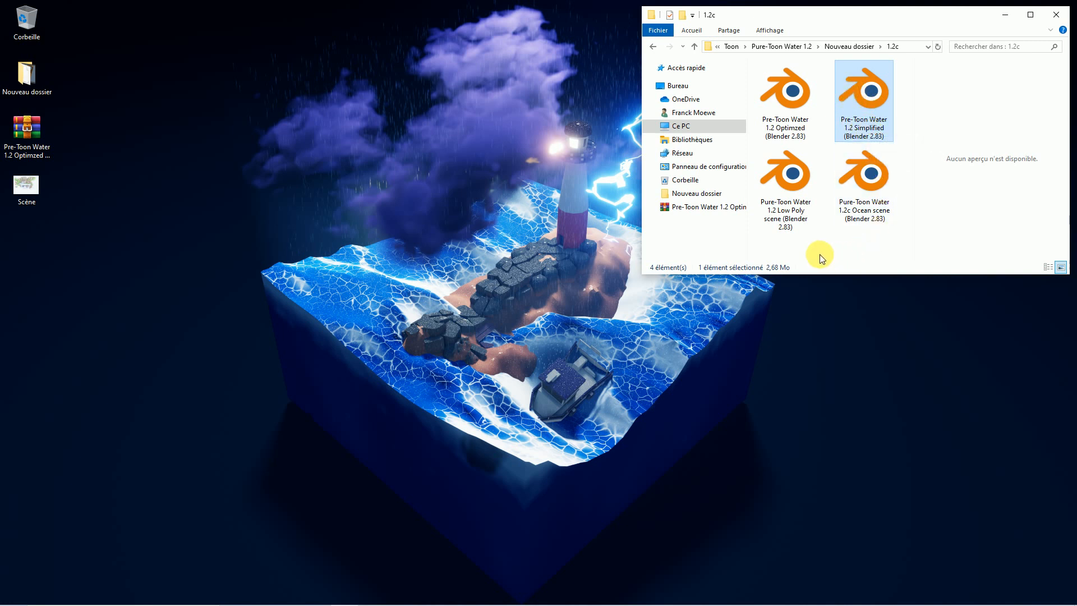
{"action": "left_click", "coordinate": [793, 195]}
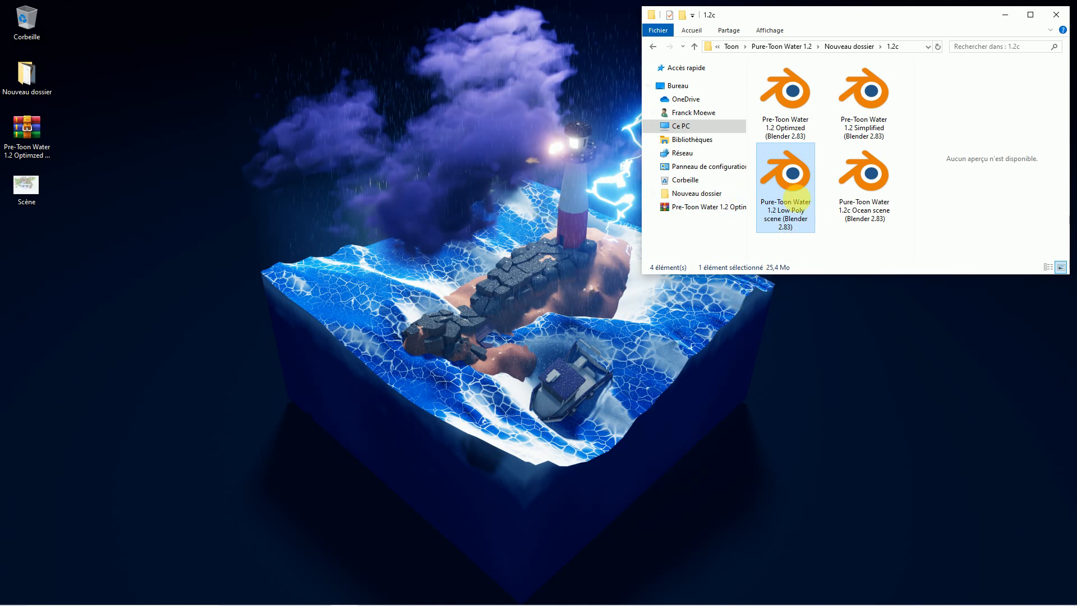
{"action": "left_click", "coordinate": [874, 185]}
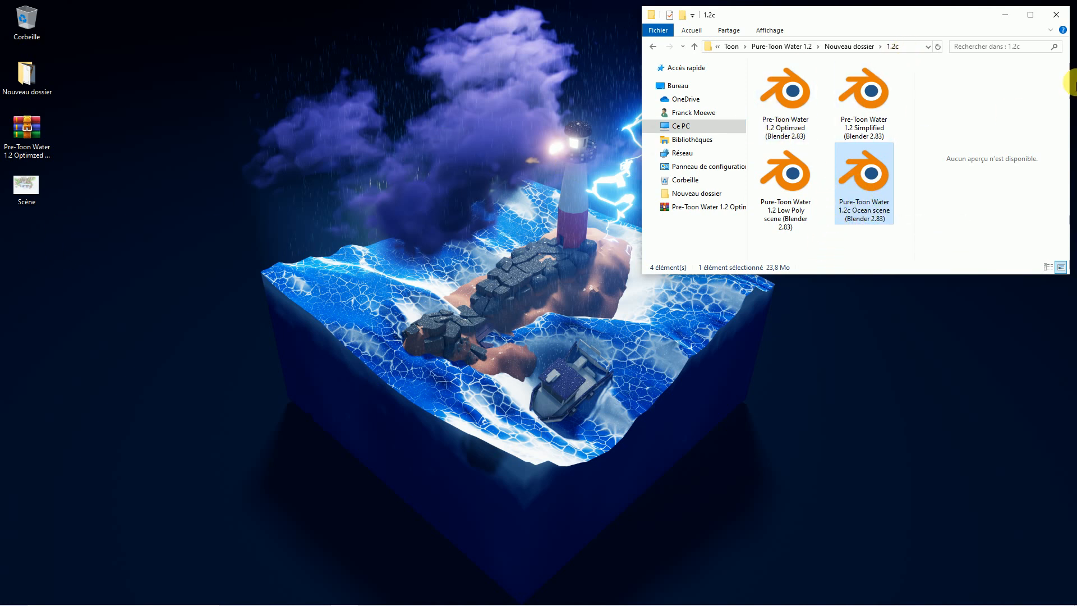
{"action": "left_click", "coordinate": [1059, 14]}
Step: Extract the Pre-Toon Water 1.2 Optimzed (Blender 2.83) archive to the desktop and close the archive
{"action": "left_click", "coordinate": [24, 126]}
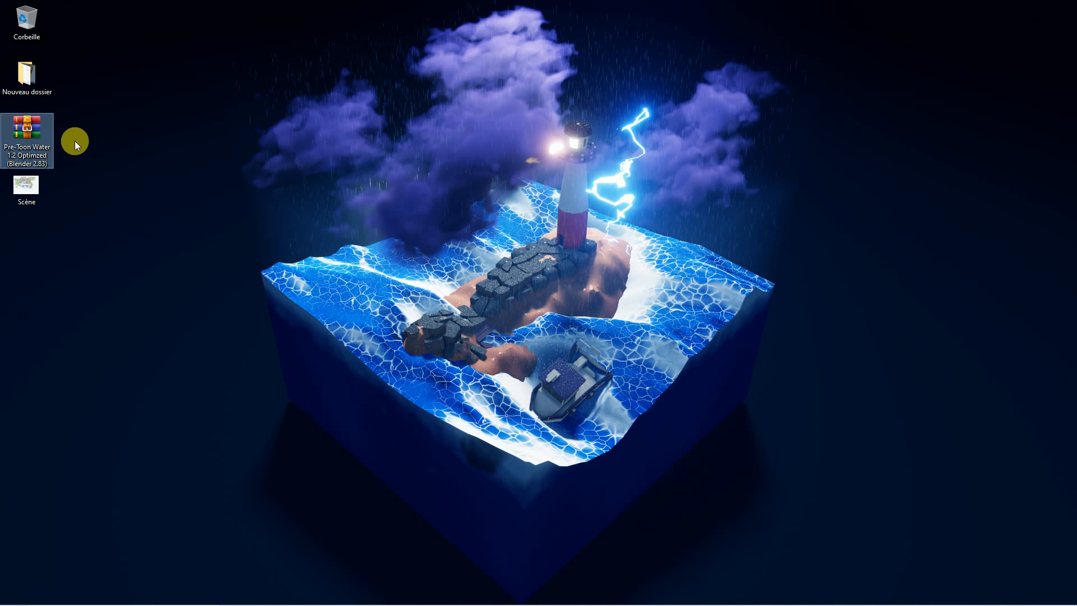
{"action": "double_click", "coordinate": [37, 128]}
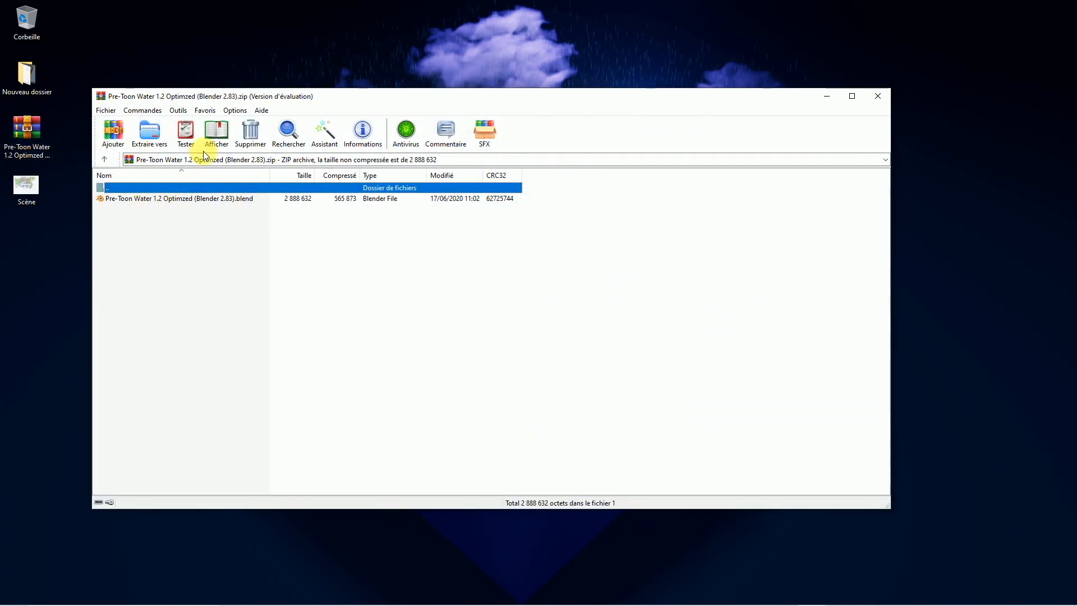
{"action": "left_click", "coordinate": [550, 308]}
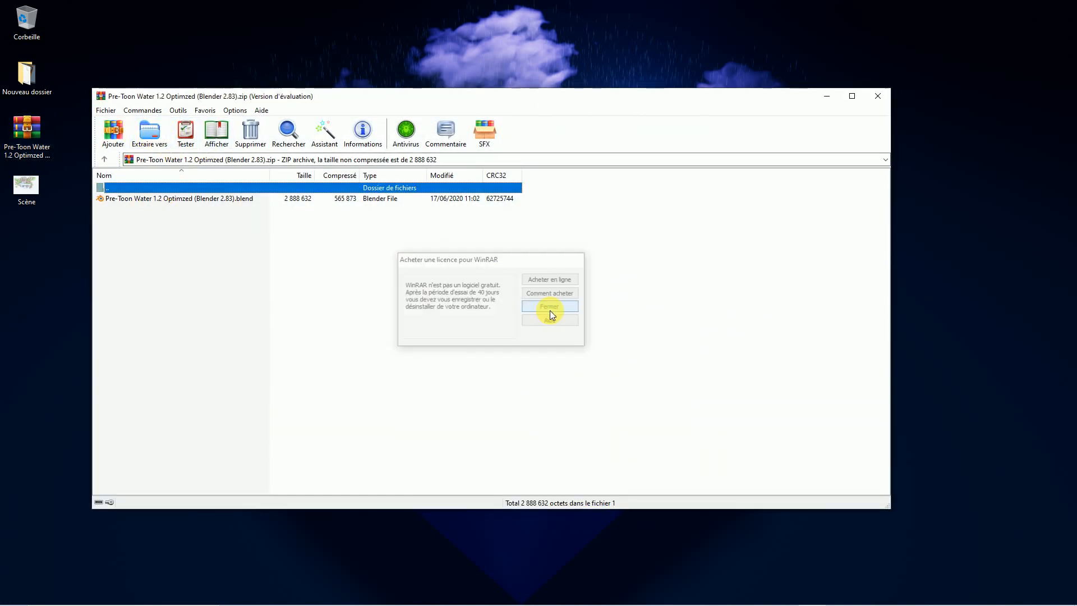
{"action": "left_click", "coordinate": [149, 133]}
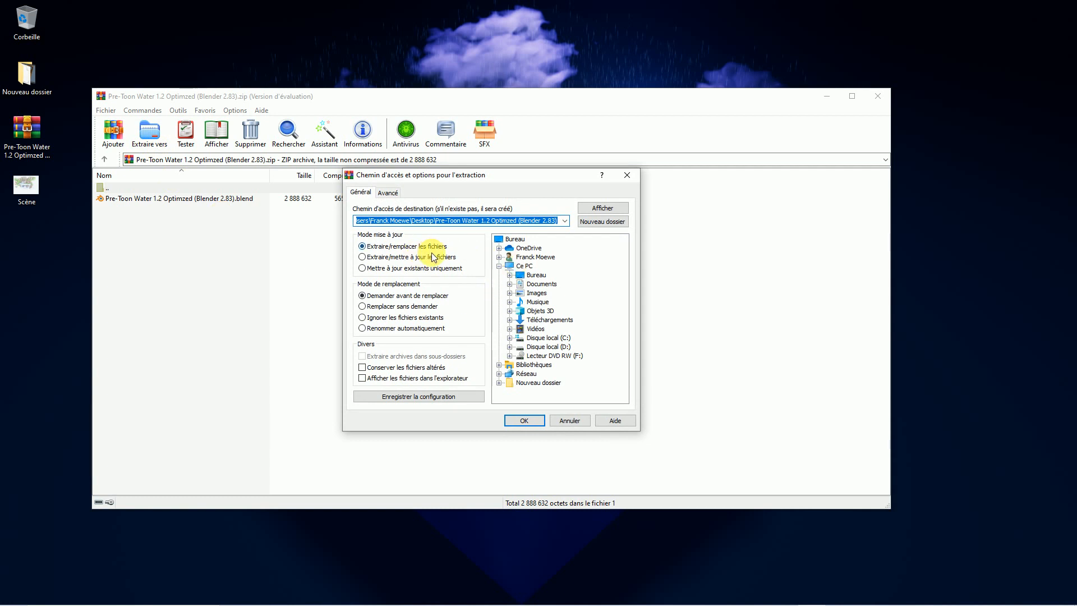
{"action": "left_click", "coordinate": [515, 239]}
{"action": "left_click", "coordinate": [524, 420]}
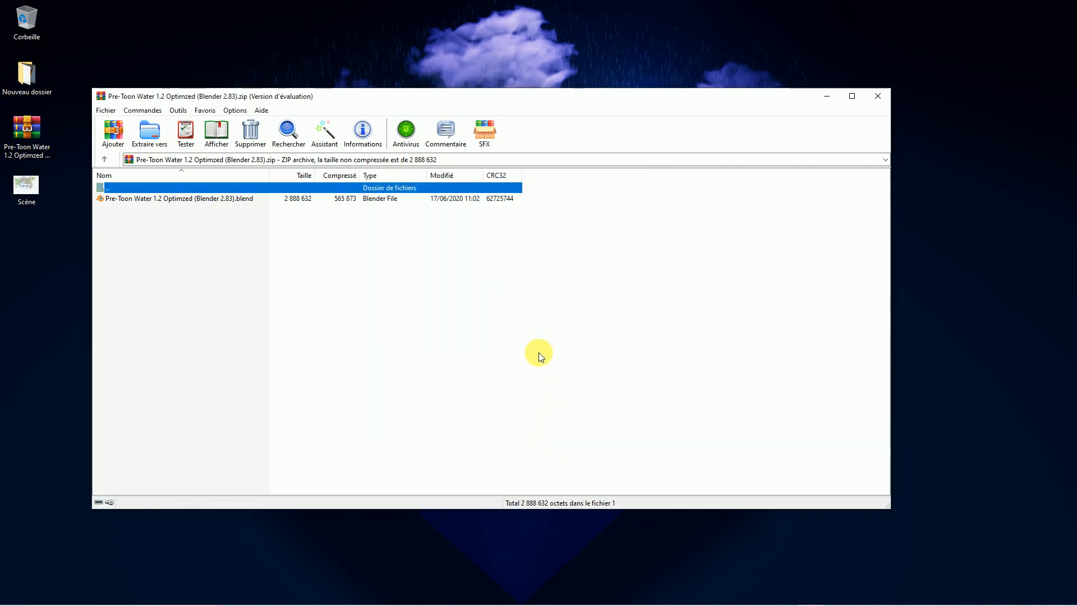
{"action": "left_click", "coordinate": [877, 96]}
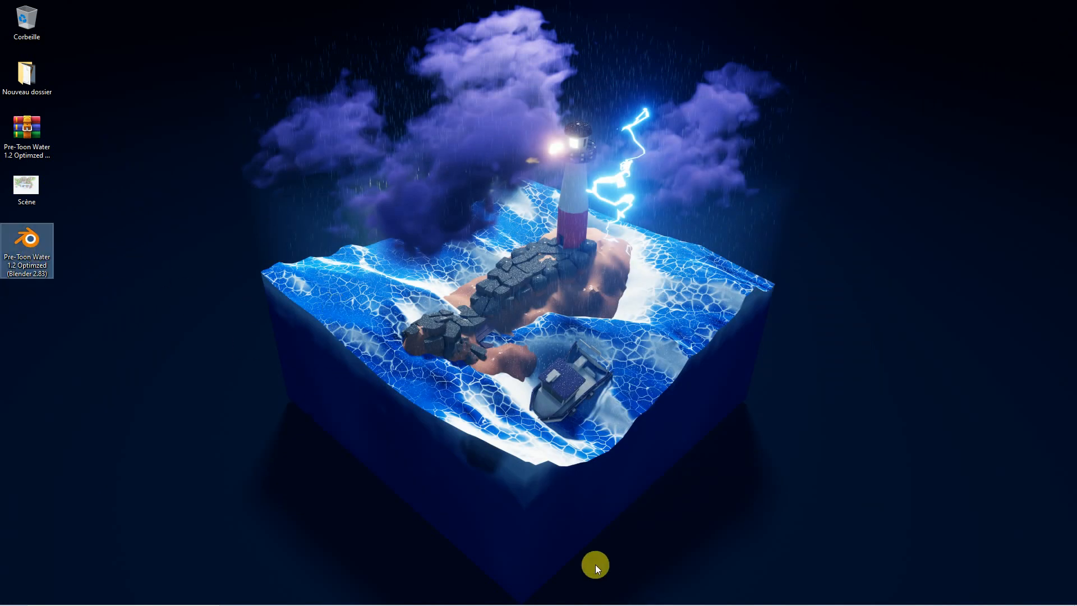
Step: Switch to Blender, dismiss its splash screen, collapse the scene collection and Transform section, and enlarge the properties area
{"action": "left_click", "coordinate": [787, 595]}
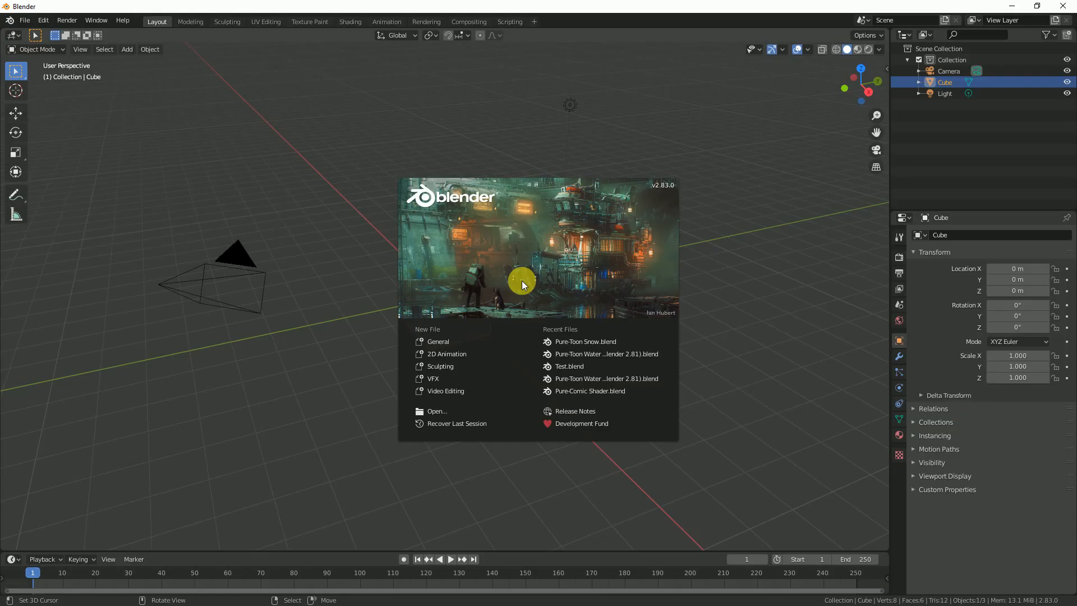
{"action": "left_click", "coordinate": [312, 171]}
{"action": "middle_click_drag", "start_coordinate": [428, 311], "coordinate": [508, 384]}
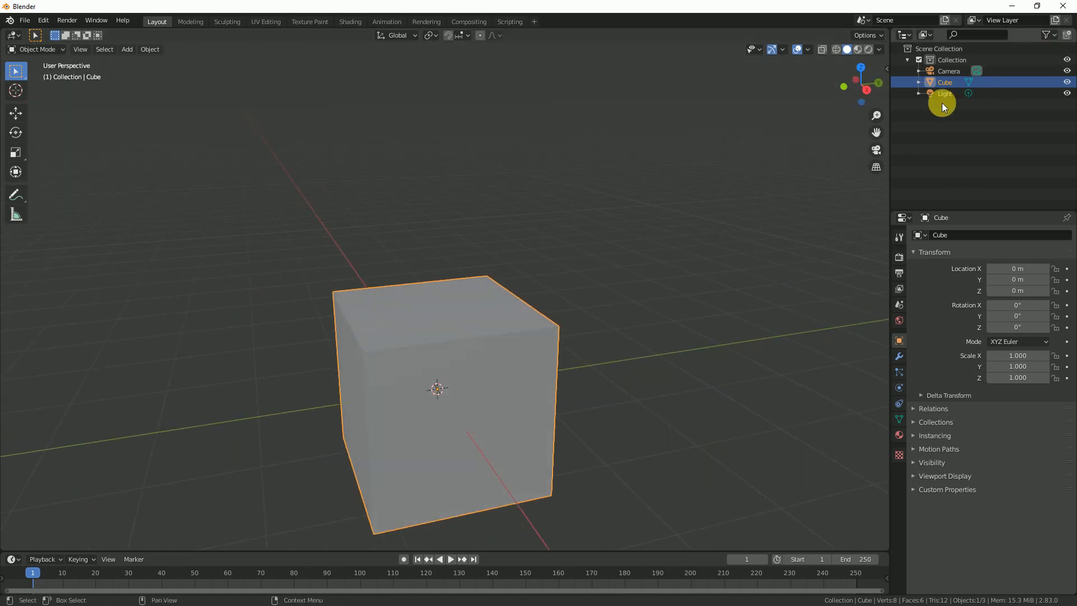
{"action": "left_click", "coordinate": [907, 59]}
{"action": "left_click_drag", "start_coordinate": [957, 211], "coordinate": [953, 132]}
{"action": "left_click", "coordinate": [917, 158]}
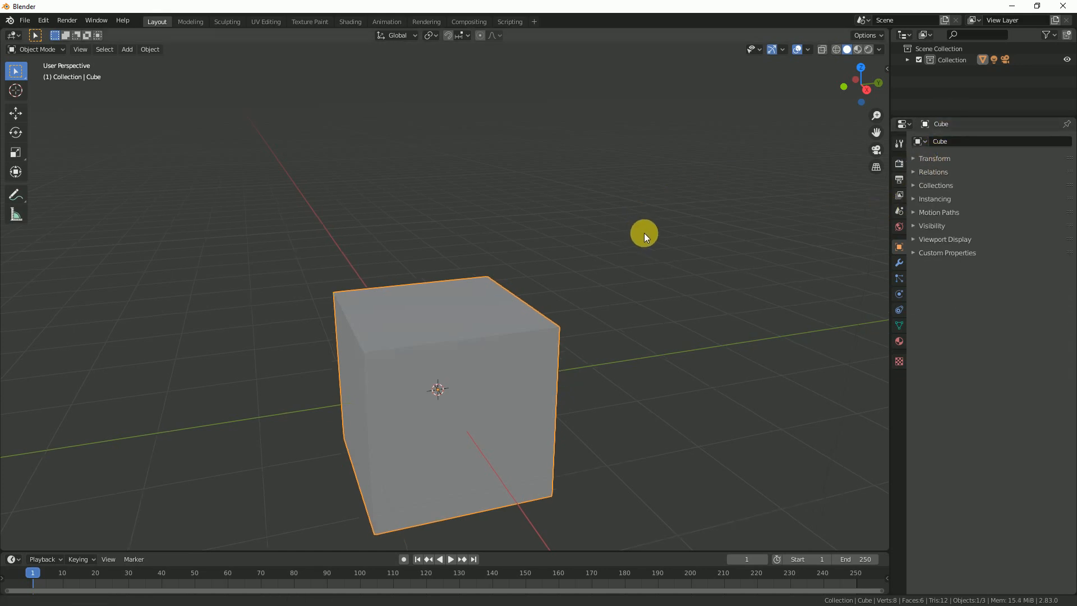
{"action": "middle_click_drag", "start_coordinate": [636, 239], "coordinate": [656, 239], "text": "shift"}
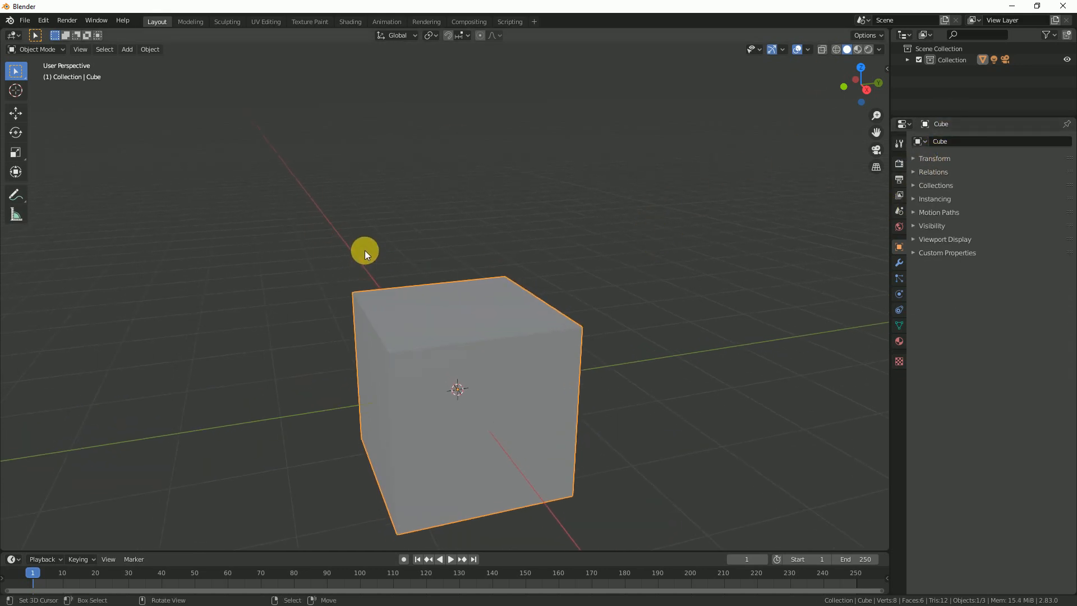
Step: Append the material Pure-Toon Water 1.2 (Opimized) from the Pre-Toon Water 1.2 Optimzed (Blender 2.83) file on the desktop
{"action": "key", "text": "F4"}
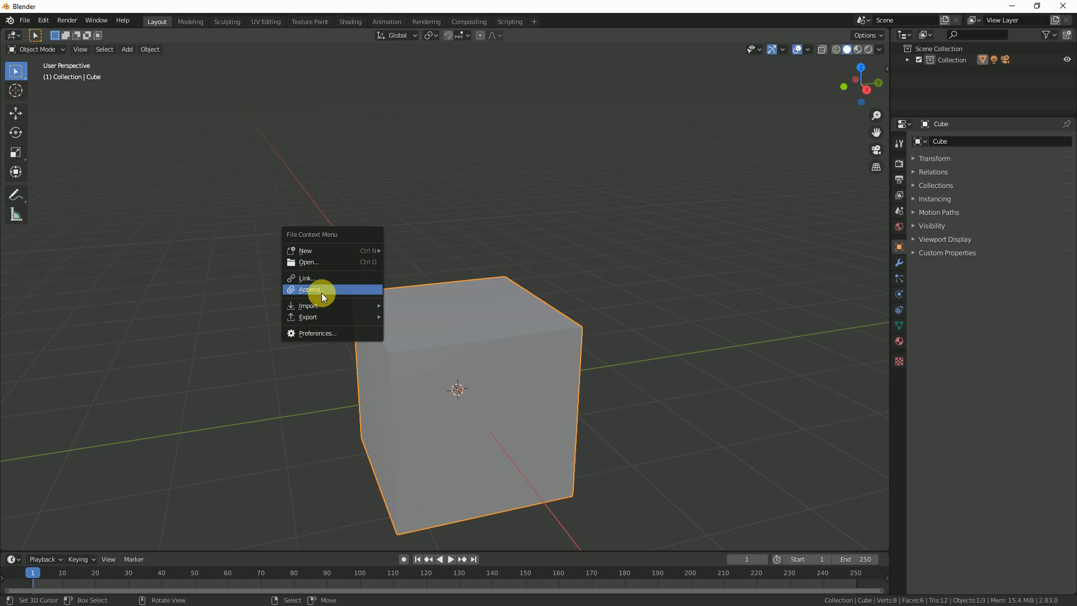
{"action": "left_click", "coordinate": [24, 22]}
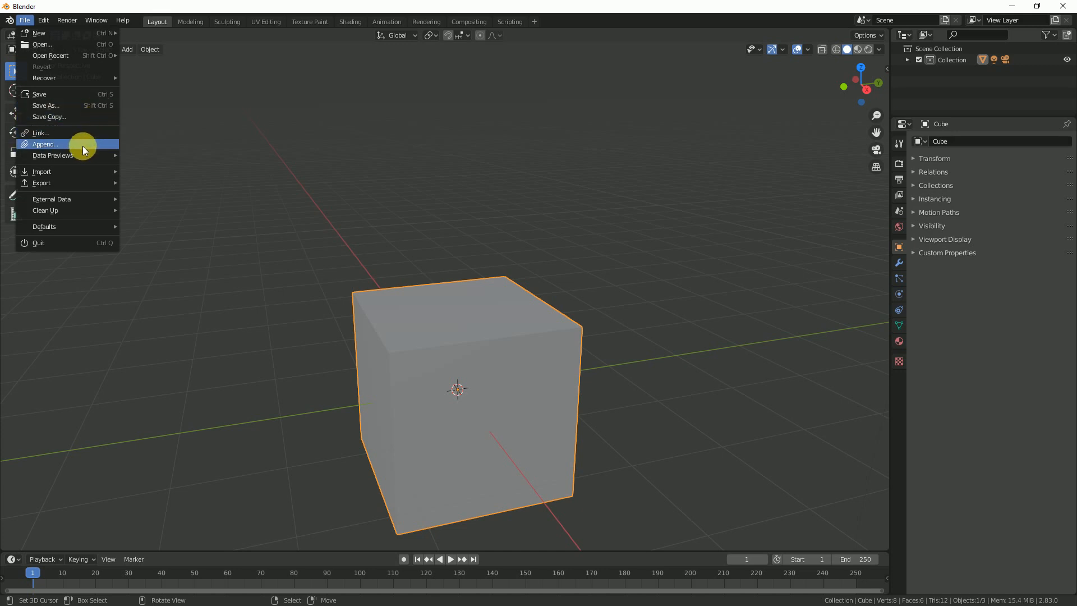
{"action": "left_click", "coordinate": [59, 147]}
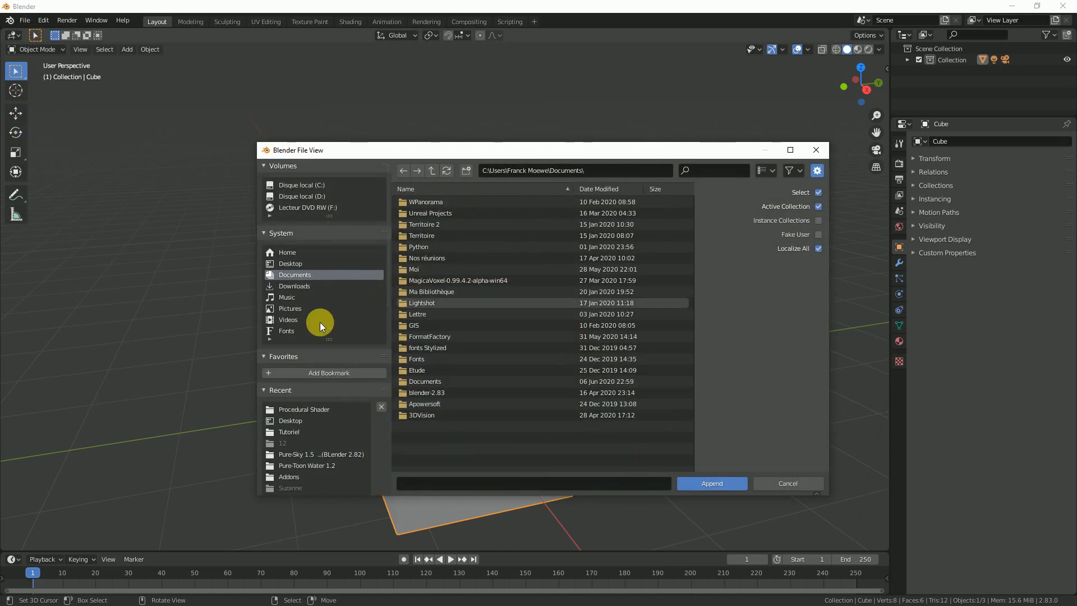
{"action": "left_click", "coordinate": [289, 263]}
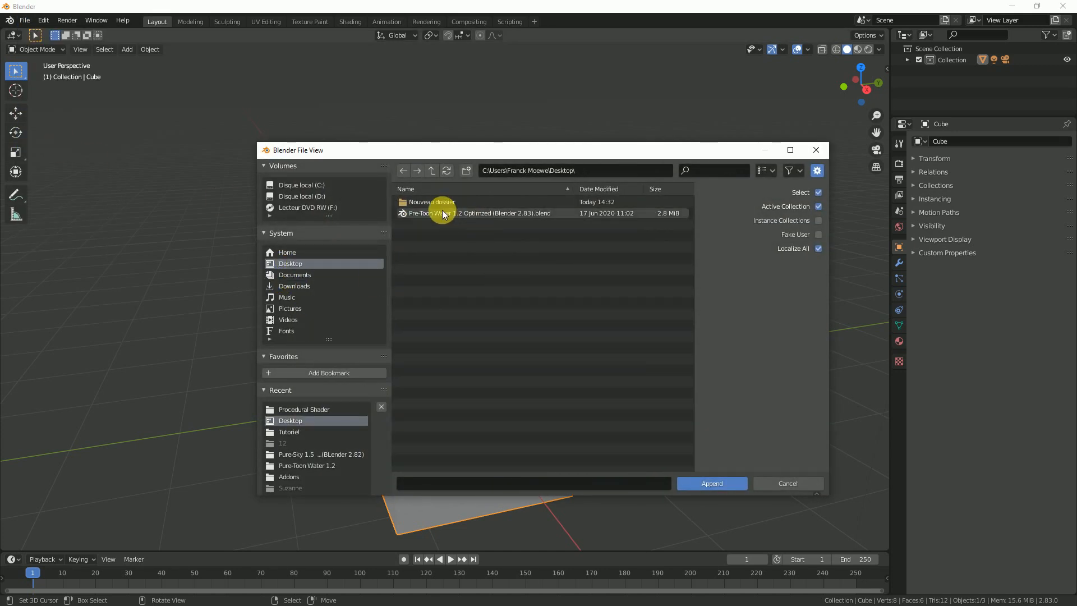
{"action": "double_click", "coordinate": [422, 214]}
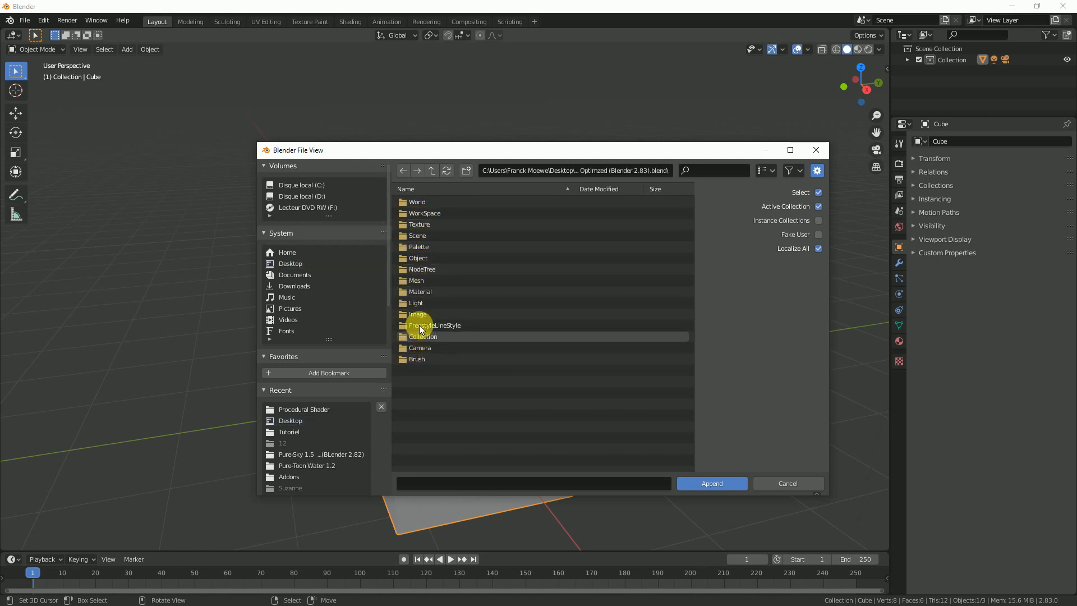
{"action": "double_click", "coordinate": [422, 291]}
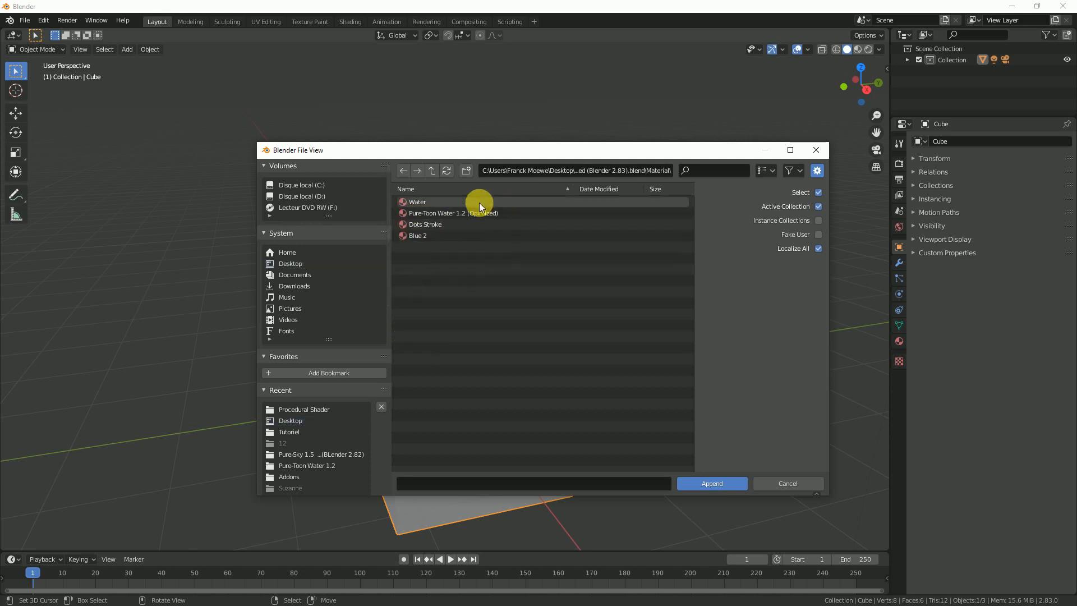
{"action": "left_click", "coordinate": [429, 213]}
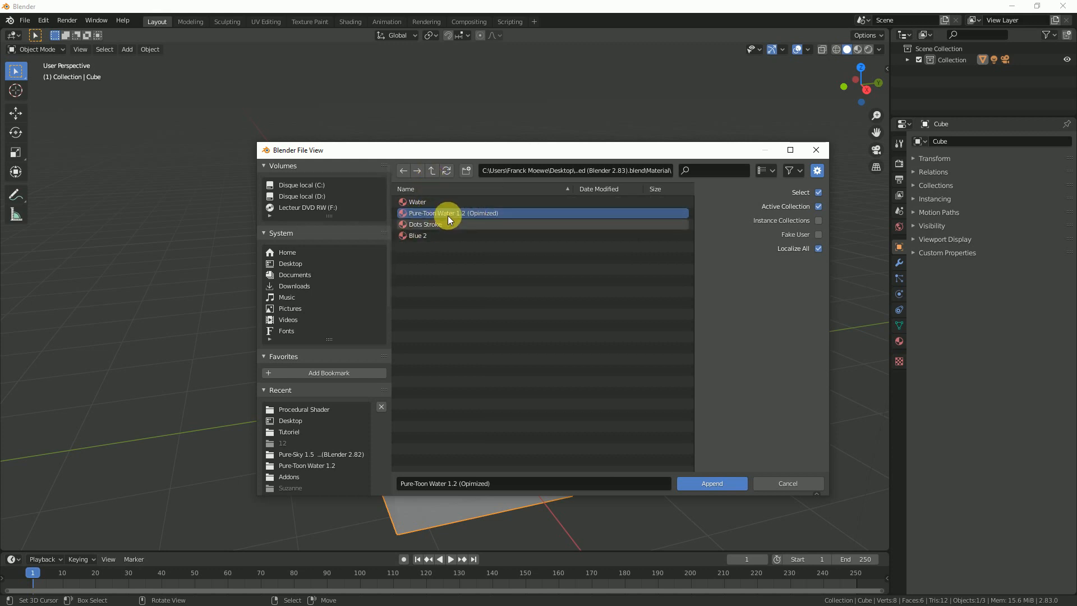
{"action": "left_click", "coordinate": [719, 483]}
Step: Show the cube's material properties, collapse the Surface and Settings sections, and browse the materials available in the scene
{"action": "middle_click_drag", "start_coordinate": [722, 482], "coordinate": [517, 313]}
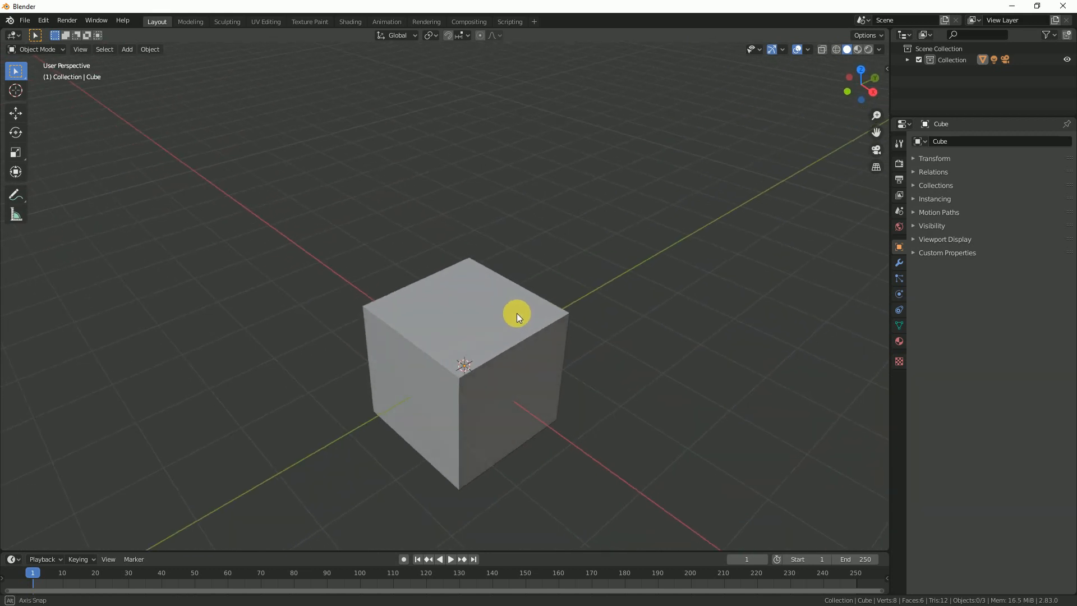
{"action": "left_click", "coordinate": [900, 341]}
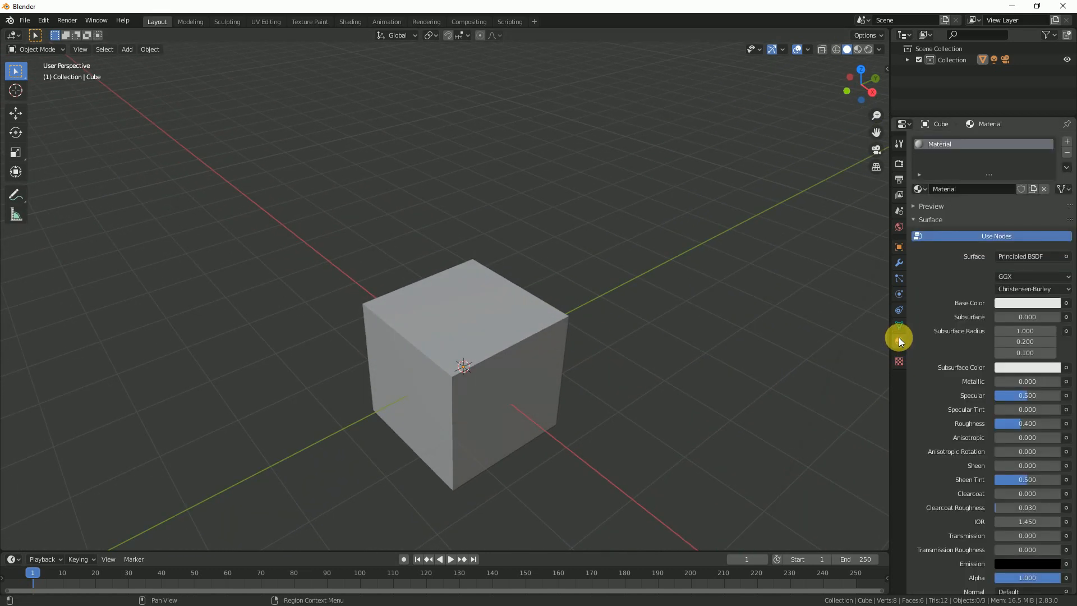
{"action": "left_click", "coordinate": [912, 220]}
{"action": "left_click", "coordinate": [923, 246]}
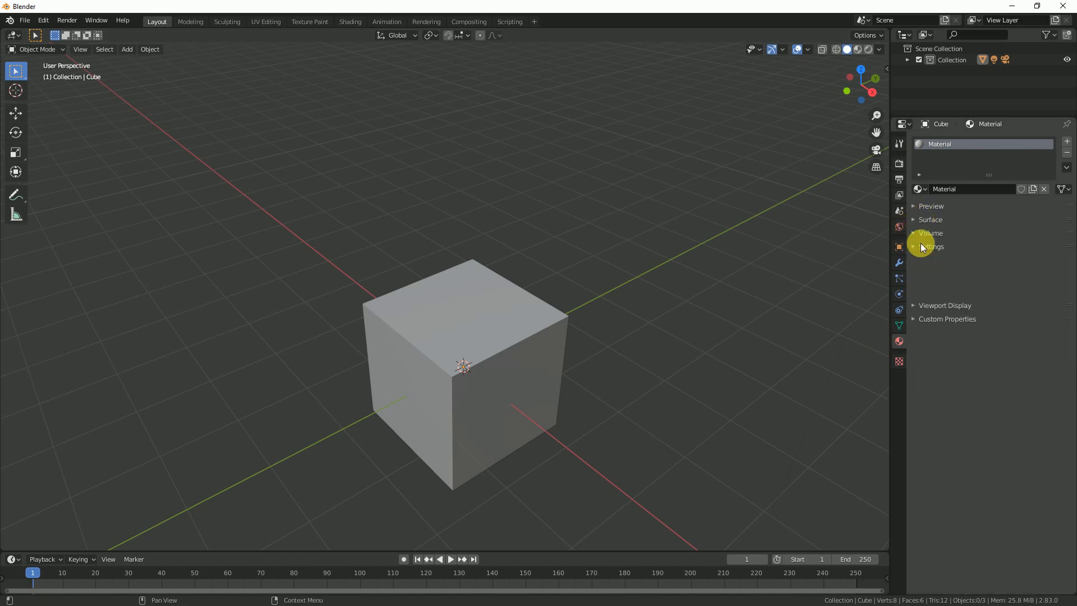
{"action": "left_click", "coordinate": [919, 189]}
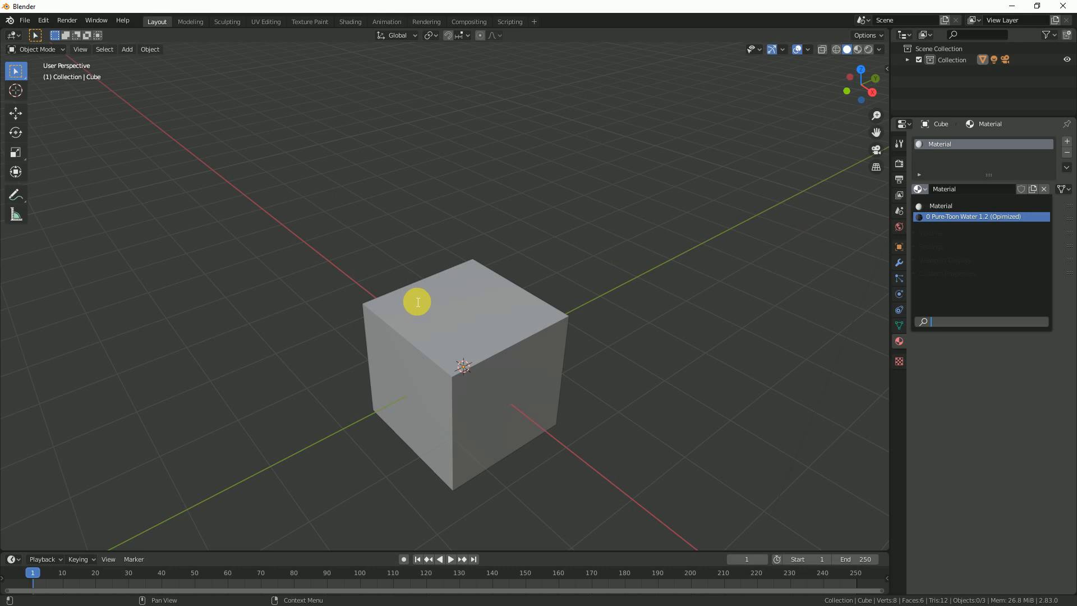
Step: Select the cube and move it -1 m along the Z axis
{"action": "middle_click_drag", "start_coordinate": [588, 302], "coordinate": [483, 305]}
{"action": "left_click", "coordinate": [483, 305]}
{"action": "middle_click_drag", "start_coordinate": [649, 373], "coordinate": [575, 335]}
{"action": "type", "text": "gz"}
{"action": "type", "text": "-1"}
{"action": "key", "text": "Return"}
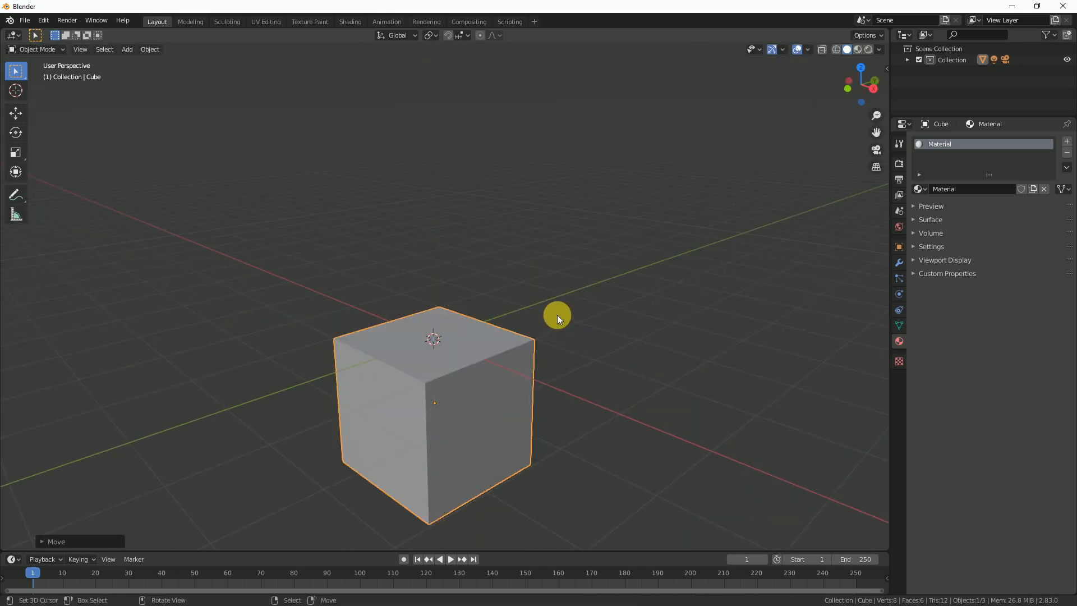
Step: Switch the cube to Edit Mode with face selection and select its top face
{"action": "middle_click_drag", "start_coordinate": [556, 315], "coordinate": [500, 385]}
{"action": "scroll", "coordinate": [486, 399], "scroll_direction": "up", "scroll_amount": 1}
{"action": "key", "text": "Tab"}
{"action": "middle_click_drag", "start_coordinate": [566, 428], "coordinate": [529, 406]}
{"action": "left_click", "coordinate": [97, 50]}
{"action": "left_click", "coordinate": [432, 361]}
{"action": "middle_click_drag", "start_coordinate": [432, 360], "coordinate": [496, 396]}
{"action": "scroll", "coordinate": [497, 397], "scroll_direction": "up", "scroll_amount": 3}
{"action": "middle_click_drag", "start_coordinate": [533, 426], "coordinate": [539, 366]}
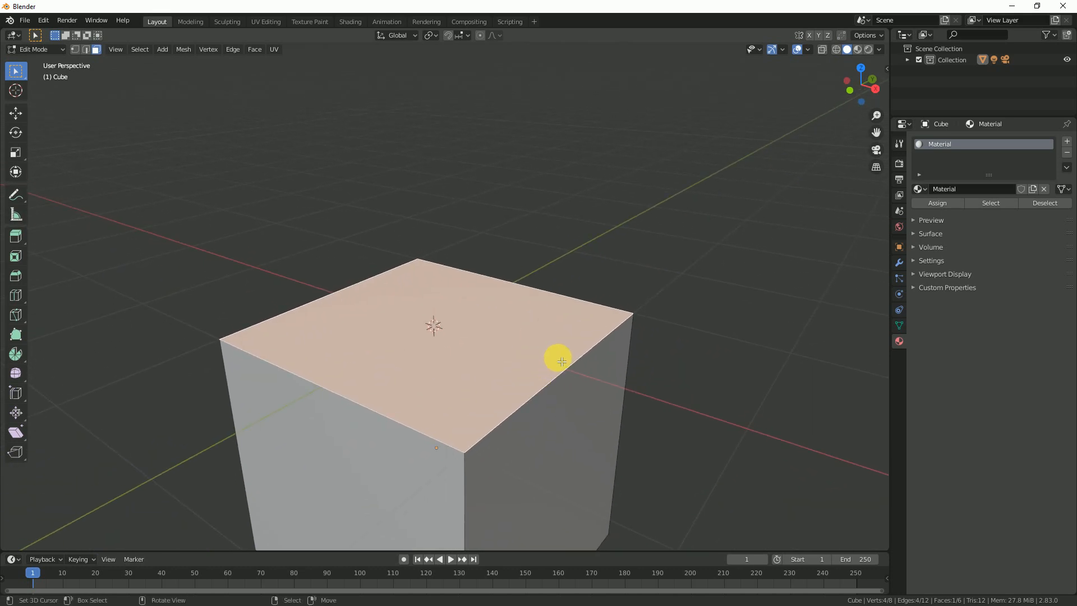
Step: Delete the selected top face of the cube and return to Object Mode
{"action": "key", "text": "x"}
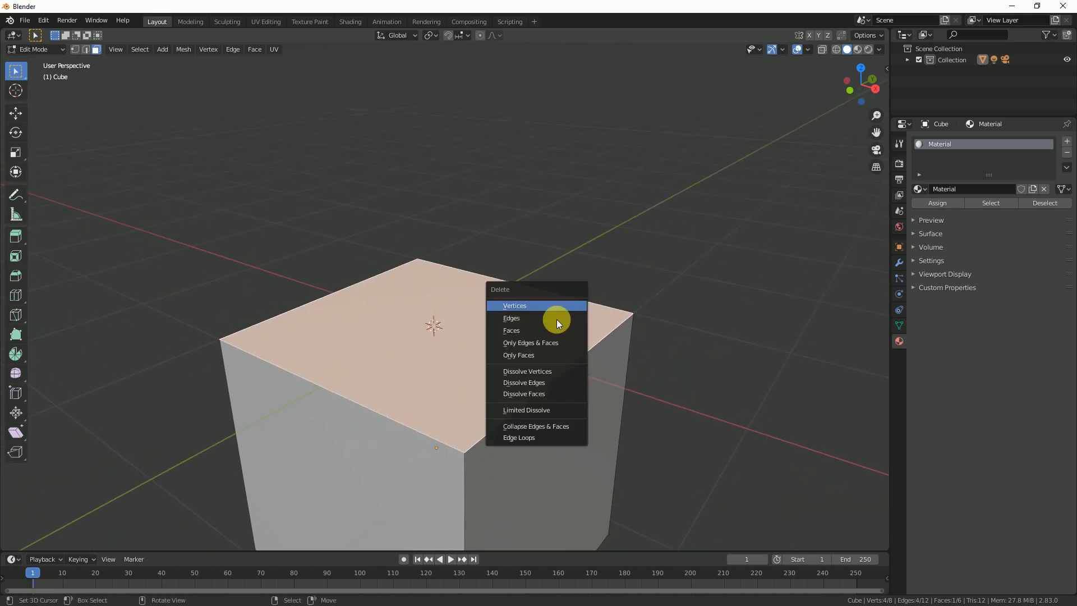
{"action": "key", "text": "f"}
{"action": "middle_click_drag", "start_coordinate": [543, 331], "coordinate": [516, 379]}
{"action": "key", "text": "Tab"}
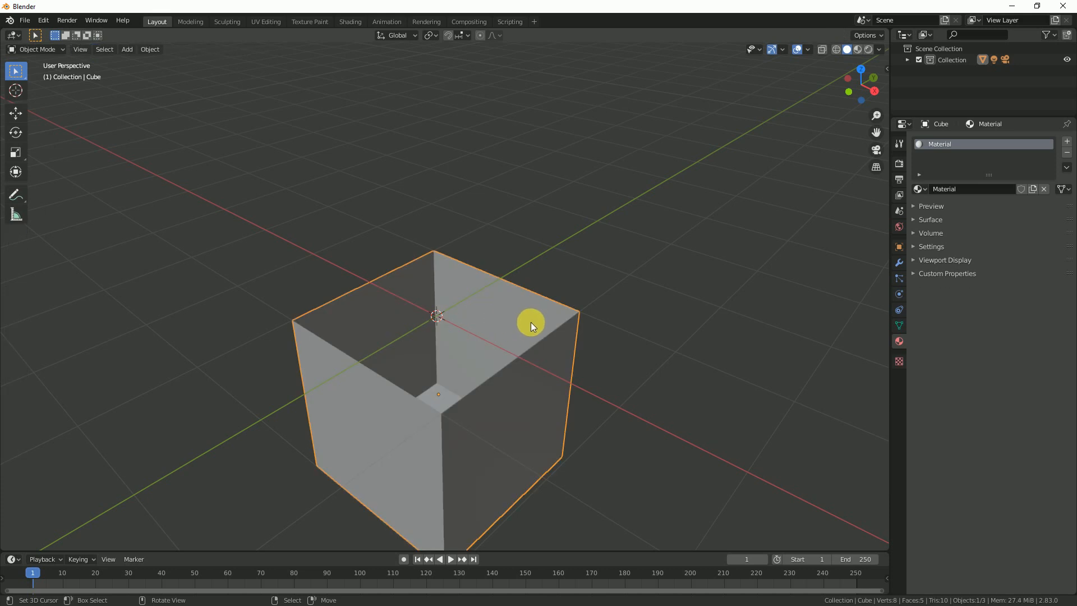
Step: Add a plane mesh at the world origin to cover the cube's open top
{"action": "key", "text": "shift+a"}
{"action": "mouse_move", "coordinate": [539, 288]}
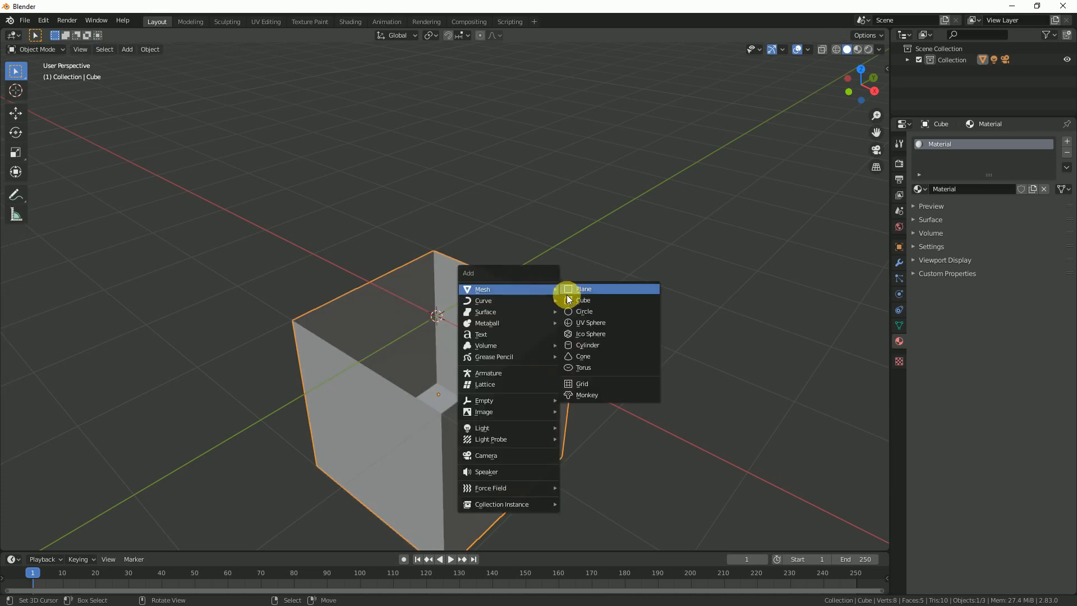
{"action": "left_click", "coordinate": [586, 287]}
{"action": "middle_click_drag", "start_coordinate": [579, 288], "coordinate": [570, 348]}
Step: Expand the collection, turn on the Disable in Viewports restriction toggle for the object list, and disable the cube in viewports
{"action": "left_click", "coordinate": [907, 60]}
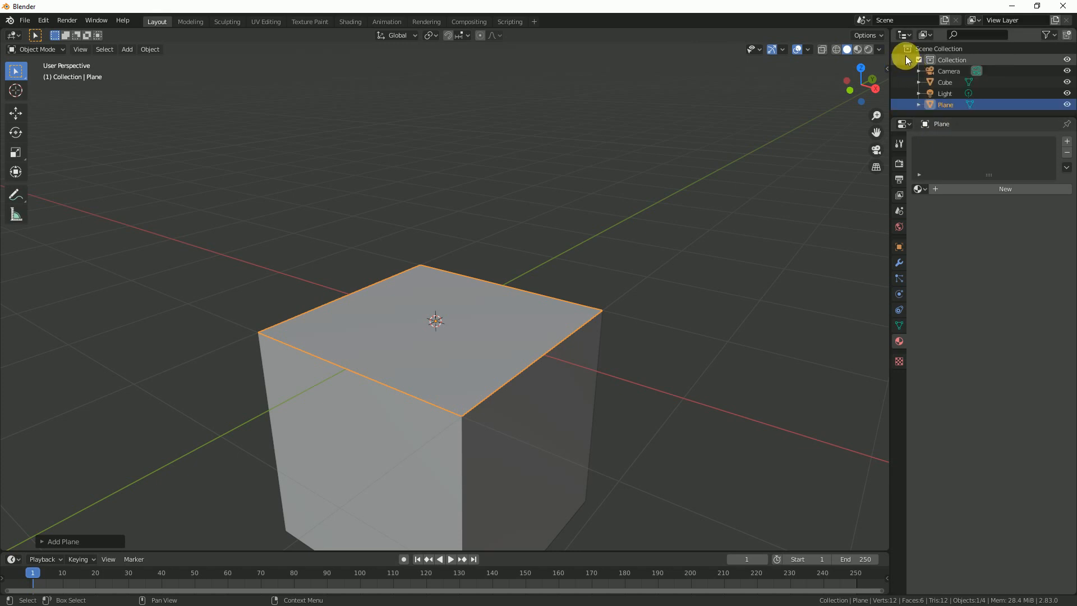
{"action": "left_click", "coordinate": [1046, 35]}
{"action": "left_click", "coordinate": [992, 70]}
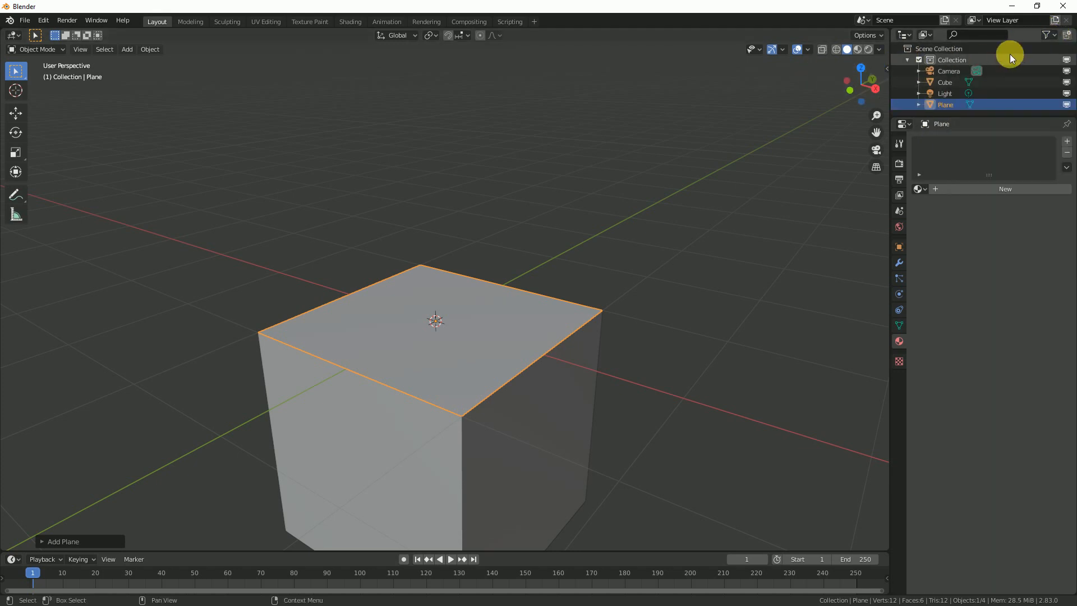
{"action": "left_click", "coordinate": [1066, 82]}
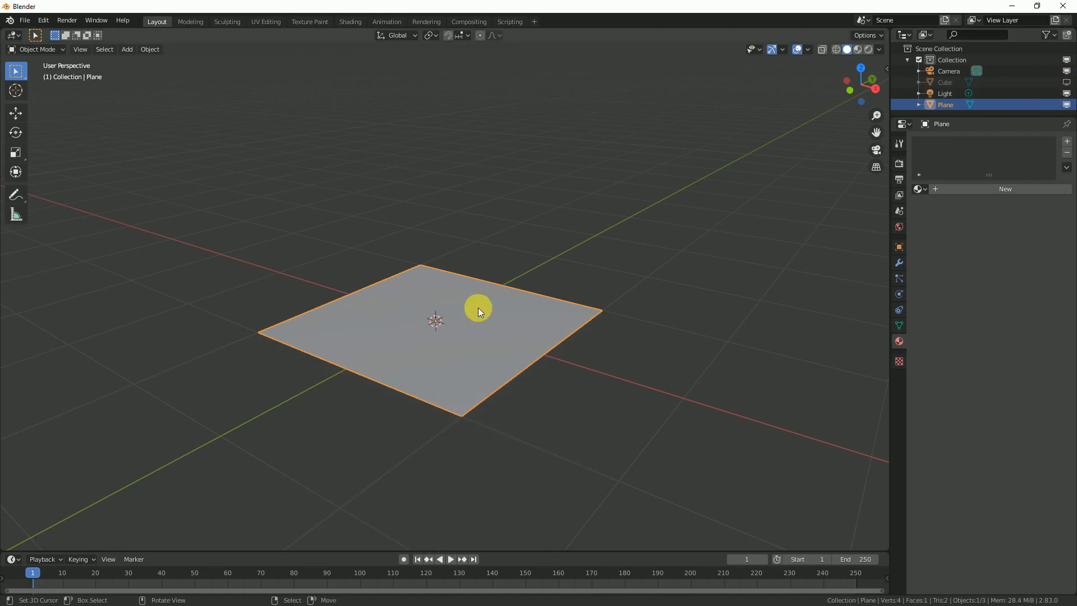
Step: Assign the Pure-Toon Water 1.2 (Opimized) material to the plane
{"action": "left_click", "coordinate": [918, 188]}
{"action": "left_click", "coordinate": [953, 208]}
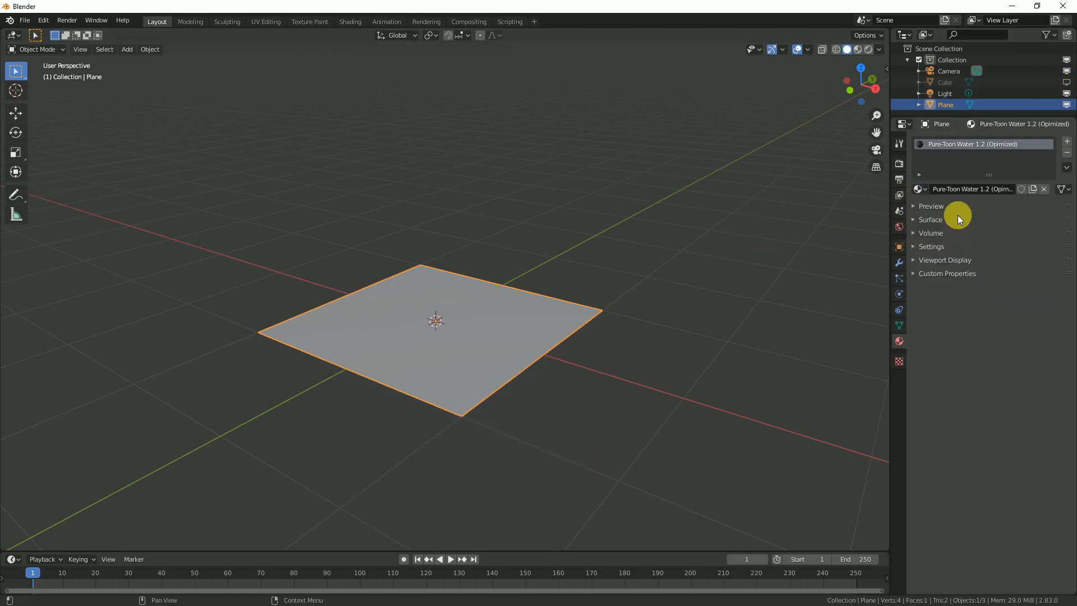
Step: Select the scene's light and change it to a Sun light with a strength of 10
{"action": "scroll", "coordinate": [510, 249], "scroll_direction": "down", "scroll_amount": 4}
{"action": "middle_click_drag", "start_coordinate": [510, 249], "coordinate": [561, 348]}
{"action": "scroll", "coordinate": [433, 272], "scroll_direction": "down", "scroll_amount": 7}
{"action": "left_click", "coordinate": [444, 217]}
{"action": "scroll", "coordinate": [418, 312], "scroll_direction": "up", "scroll_amount": 5}
{"action": "left_click", "coordinate": [970, 189]}
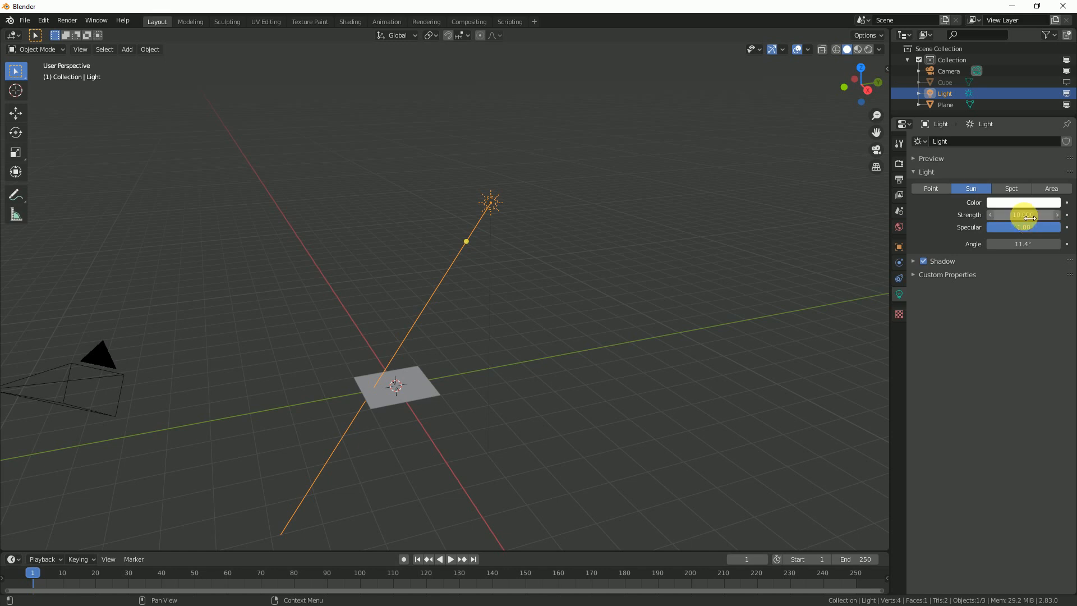
Step: In top view, move the sun light further along positive Y and rotate it clockwise to aim at the plane
{"action": "middle_click_drag", "start_coordinate": [716, 264], "coordinate": [647, 206]}
{"action": "key", "text": "KP_7"}
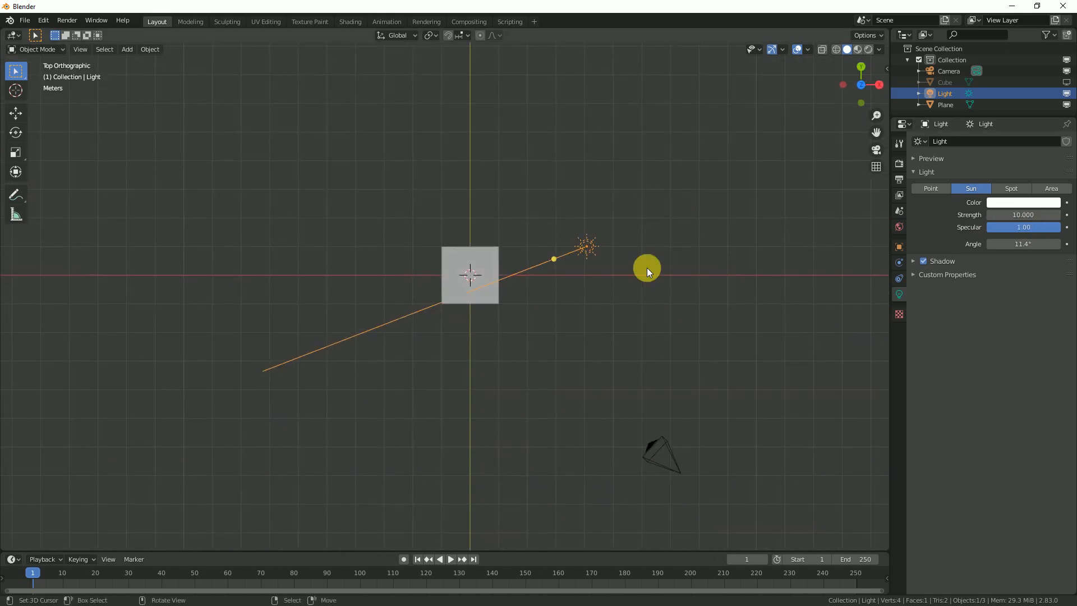
{"action": "key", "text": "g"}
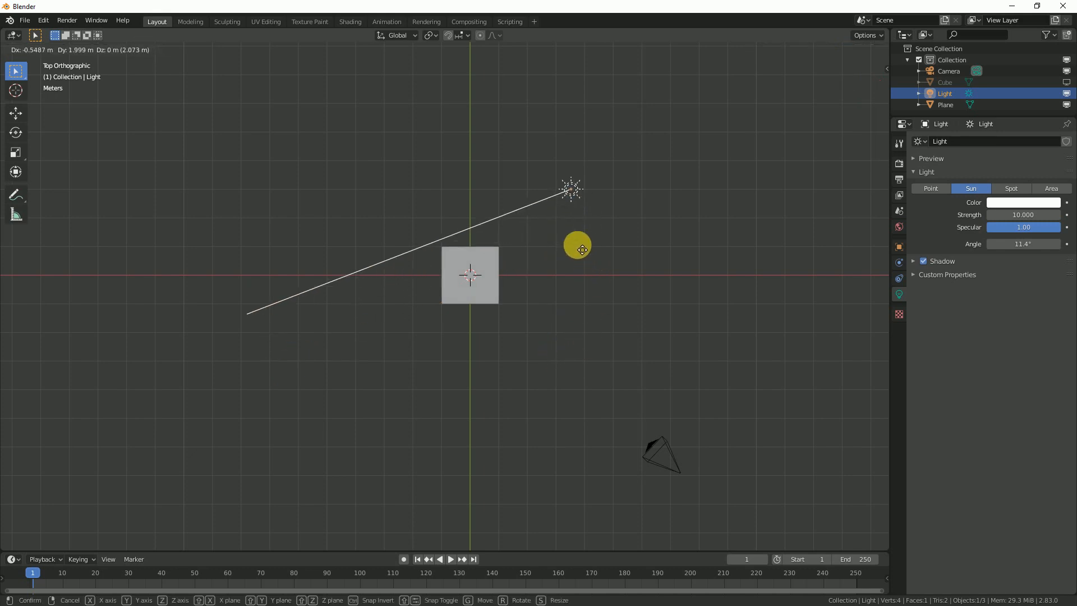
{"action": "left_click", "coordinate": [570, 226]}
{"action": "key", "text": "r"}
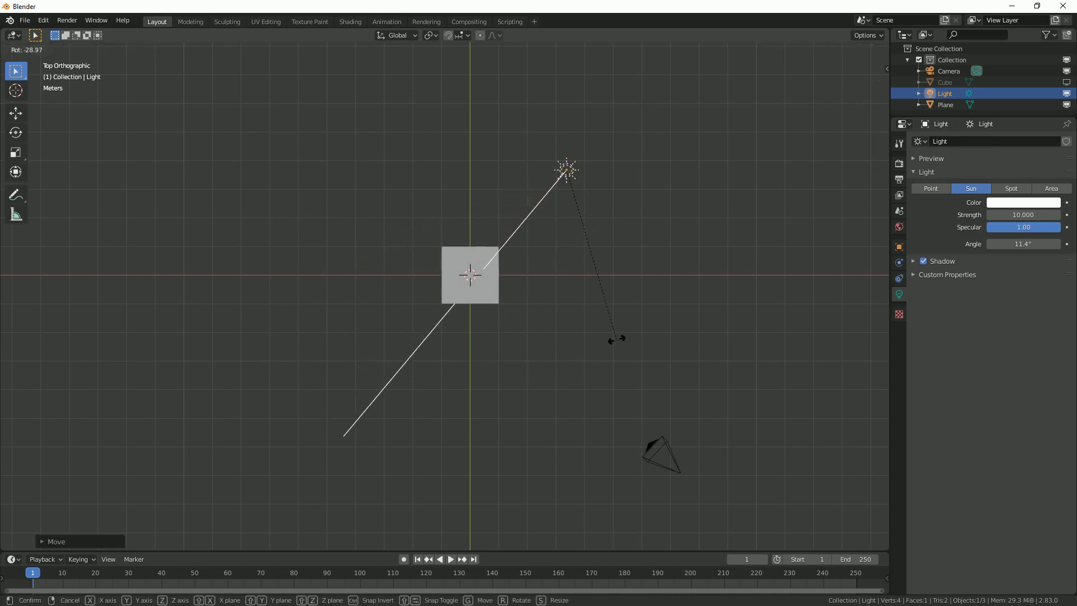
{"action": "left_click", "coordinate": [583, 241]}
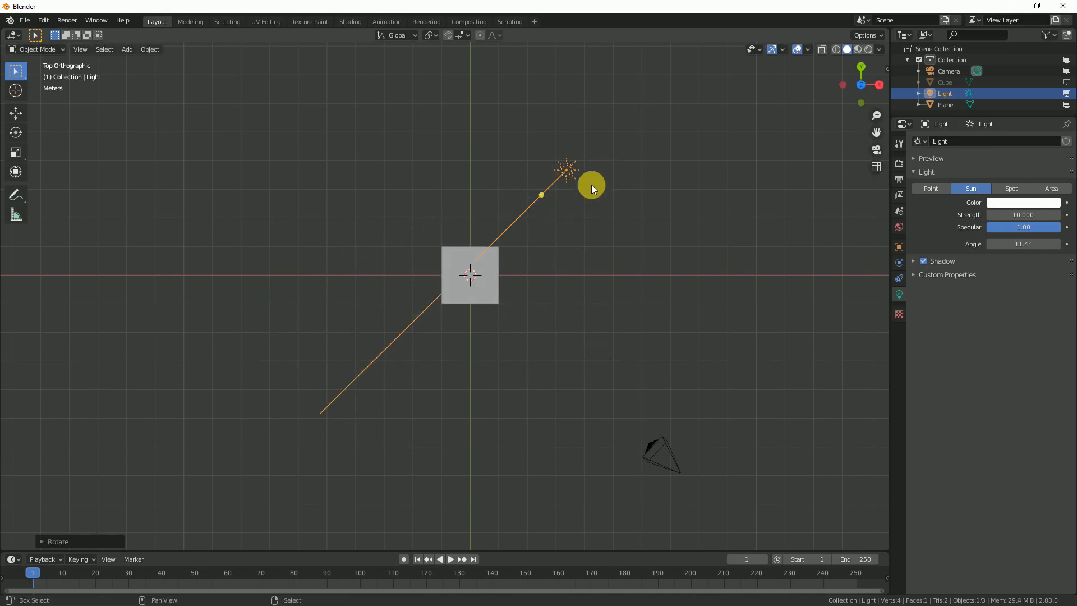
Step: Duplicate the sun light, place the copy on the negative Y side of the plane, and rotate it to face the plane
{"action": "key", "text": "shift+d"}
{"action": "left_click", "coordinate": [475, 355]}
{"action": "key", "text": "r"}
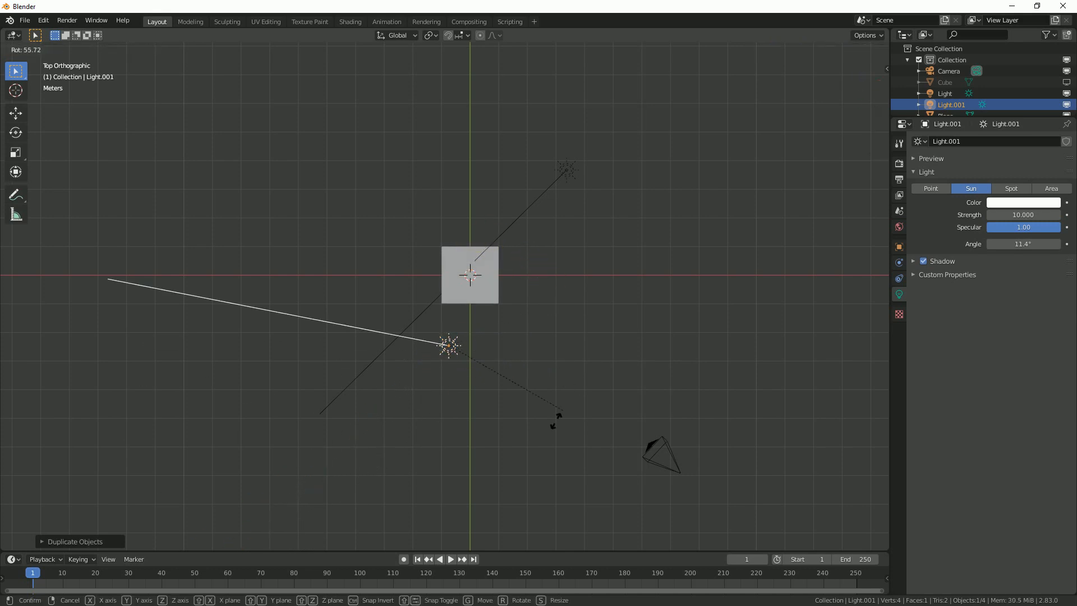
{"action": "left_click", "coordinate": [355, 448]}
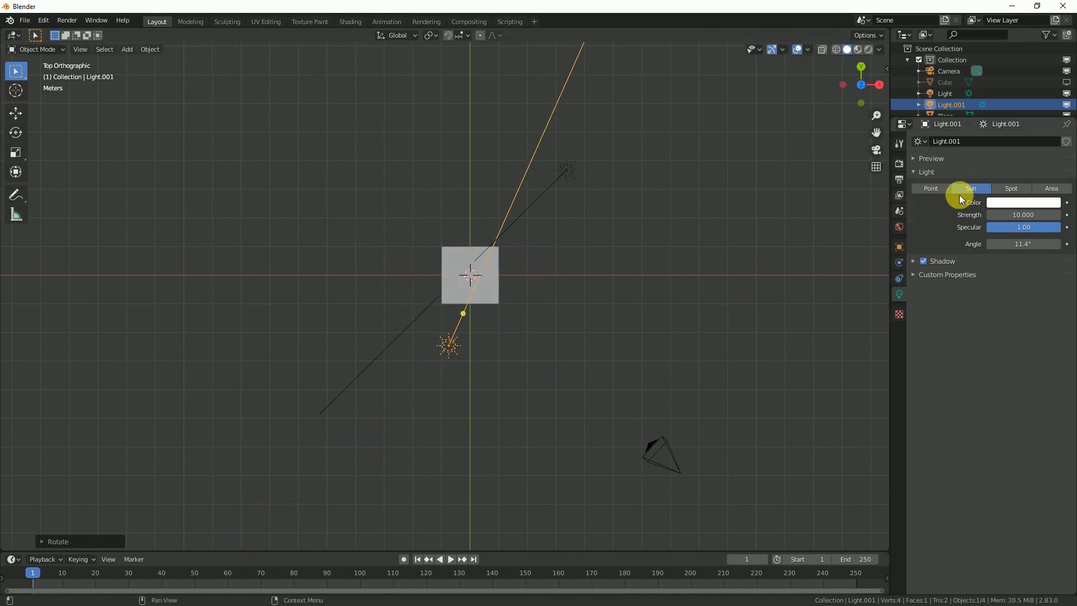
Step: Change the duplicated light to an Area light and set its power to 1000 W
{"action": "left_click", "coordinate": [1011, 188]}
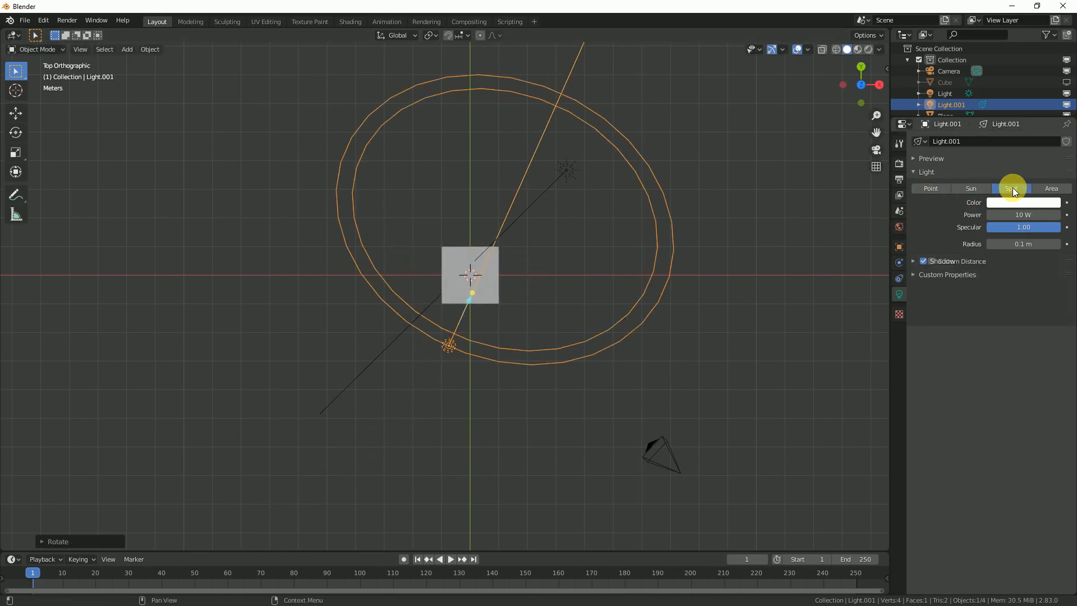
{"action": "left_click", "coordinate": [1052, 189]}
{"action": "middle_click_drag", "start_coordinate": [582, 319], "coordinate": [531, 257]}
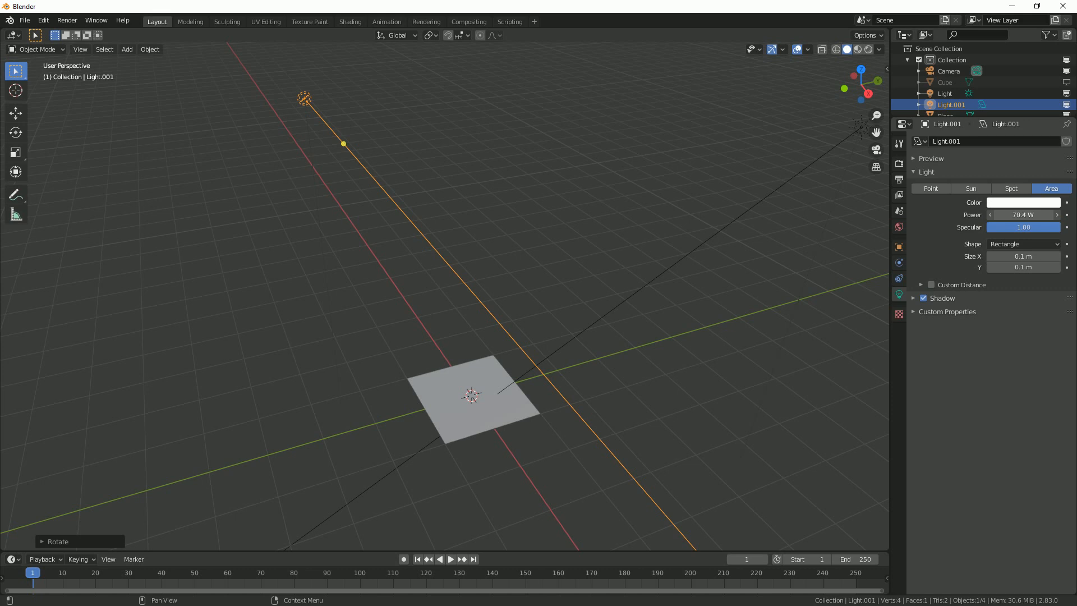
{"action": "right_click", "coordinate": [1010, 215]}
{"action": "left_click", "coordinate": [998, 228]}
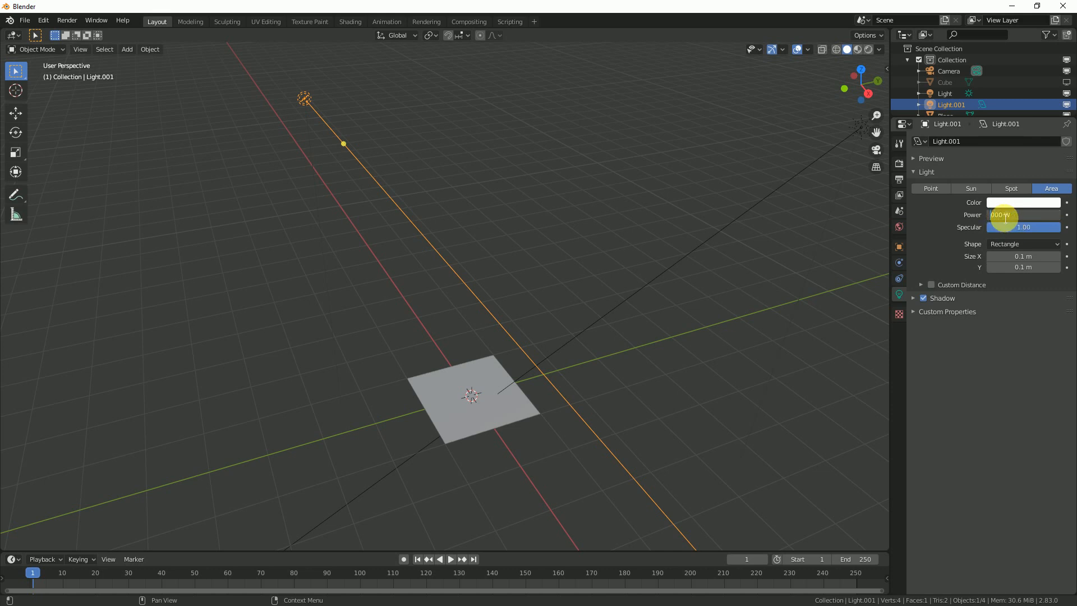
Step: Reposition the area light and set its size to 7.97 m in both X and Y
{"action": "middle_click_drag", "start_coordinate": [530, 255], "coordinate": [513, 222]}
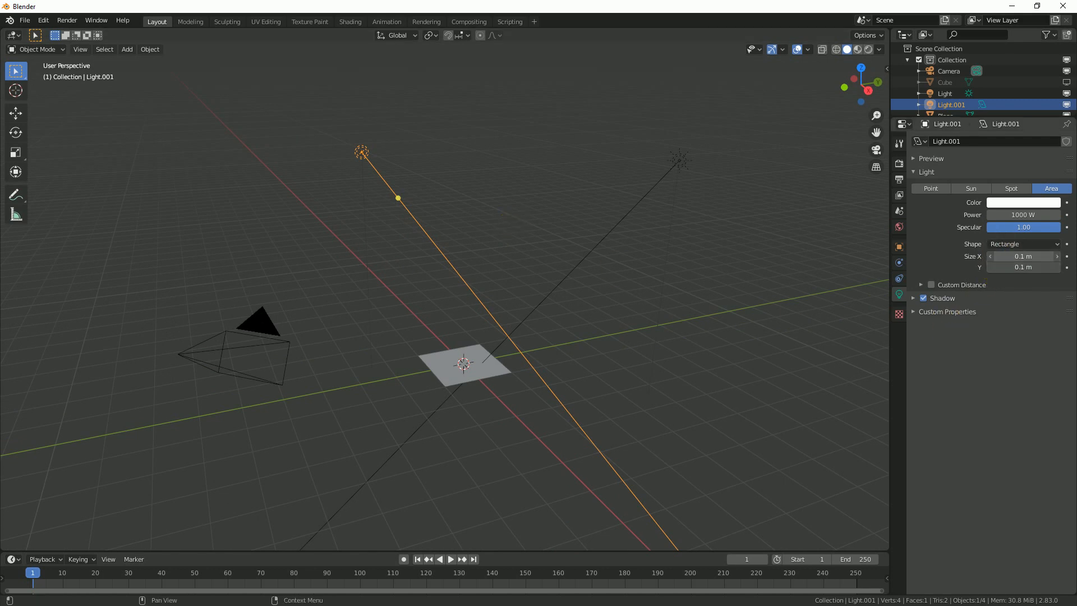
{"action": "left_click_drag", "start_coordinate": [1022, 257], "coordinate": [887, 264]}
{"action": "middle_click_drag", "start_coordinate": [887, 263], "coordinate": [498, 208]}
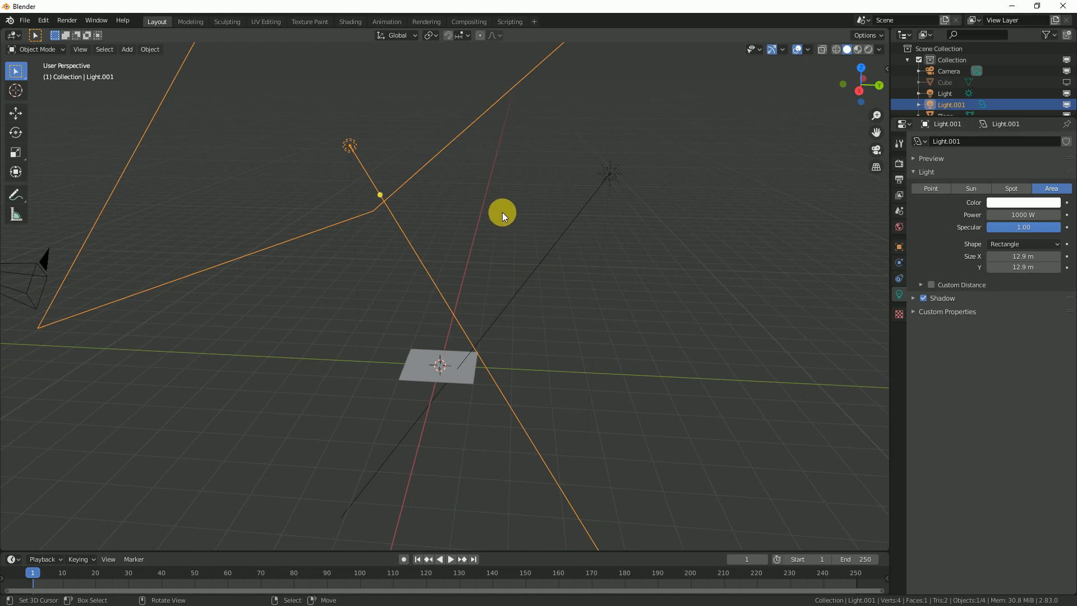
{"action": "key", "text": "g"}
{"action": "left_click", "coordinate": [482, 317]}
{"action": "middle_click_drag", "start_coordinate": [483, 317], "coordinate": [558, 322]}
{"action": "left_click_drag", "start_coordinate": [1023, 256], "coordinate": [988, 262]}
Step: Switch the viewport to Rendered shading with the water plane framed up close
{"action": "scroll", "coordinate": [501, 371], "scroll_direction": "up", "scroll_amount": 4}
{"action": "middle_click_drag", "start_coordinate": [663, 346], "coordinate": [677, 188], "text": "shift"}
{"action": "left_click", "coordinate": [870, 49]}
{"action": "scroll", "coordinate": [539, 277], "scroll_direction": "up", "scroll_amount": 5}
{"action": "mouse_move", "coordinate": [539, 277]}
{"action": "middle_mouse_down", "text": "shift"}
{"action": "mouse_move", "coordinate": [503, 371]}
{"action": "mouse_move", "coordinate": [539, 393]}
{"action": "mouse_move", "coordinate": [597, 275]}
{"action": "mouse_move", "coordinate": [451, 375]}
{"action": "middle_mouse_up", "text": "shift"}
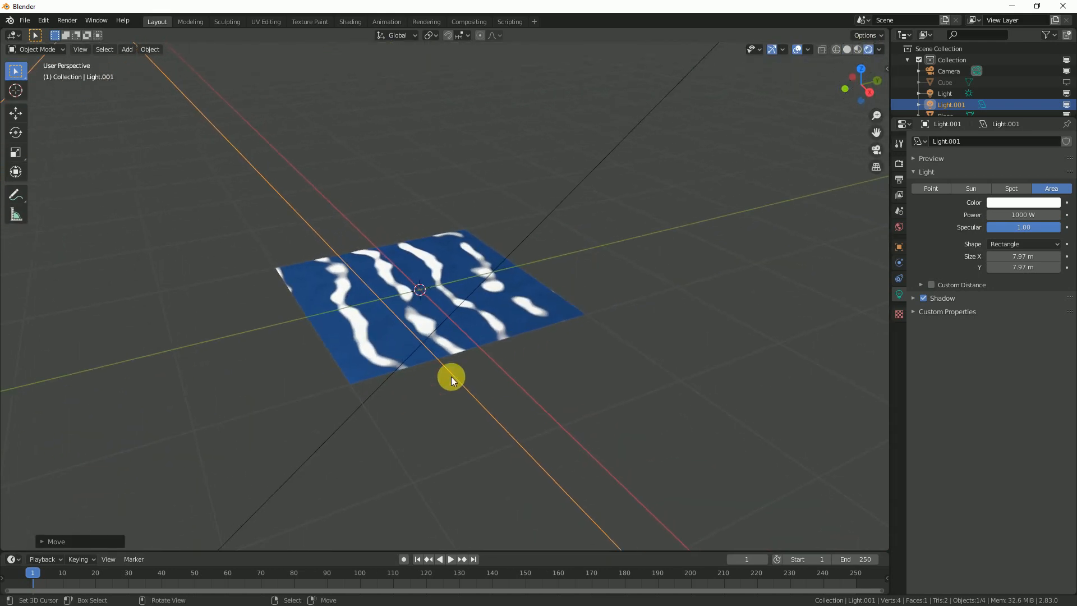
Step: Play the animation to examine the water movement on the plane, and stop it at frame 85
{"action": "left_click", "coordinate": [451, 559]}
{"action": "middle_click_drag", "start_coordinate": [435, 332], "coordinate": [620, 197]}
{"action": "key", "text": "space"}
Step: Enable the cube in viewports again and select it
{"action": "left_click", "coordinate": [1065, 83]}
{"action": "middle_click_drag", "start_coordinate": [527, 277], "coordinate": [622, 309]}
{"action": "left_click", "coordinate": [622, 310]}
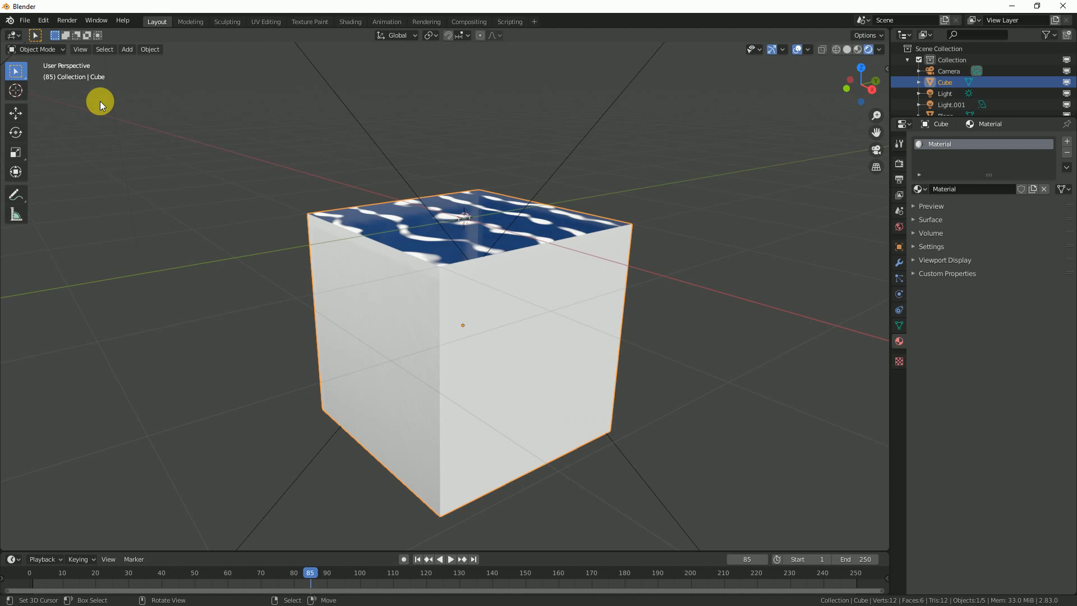
Step: Append the material Water from the Blender 2.83 toon water file on the desktop
{"action": "key", "text": "F4"}
{"action": "left_click", "coordinate": [65, 139]}
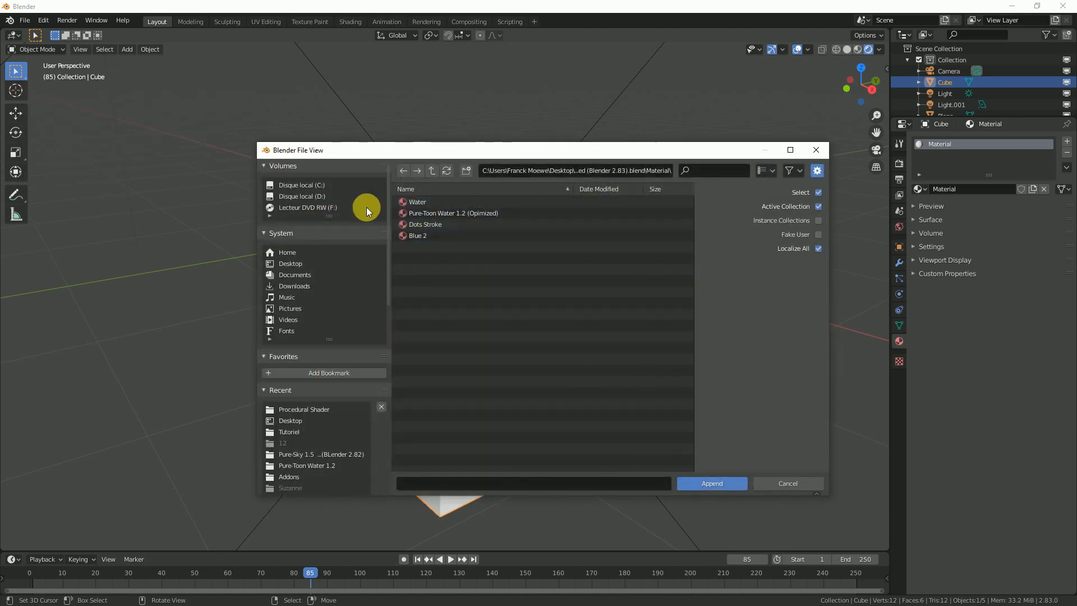
{"action": "left_click", "coordinate": [425, 202]}
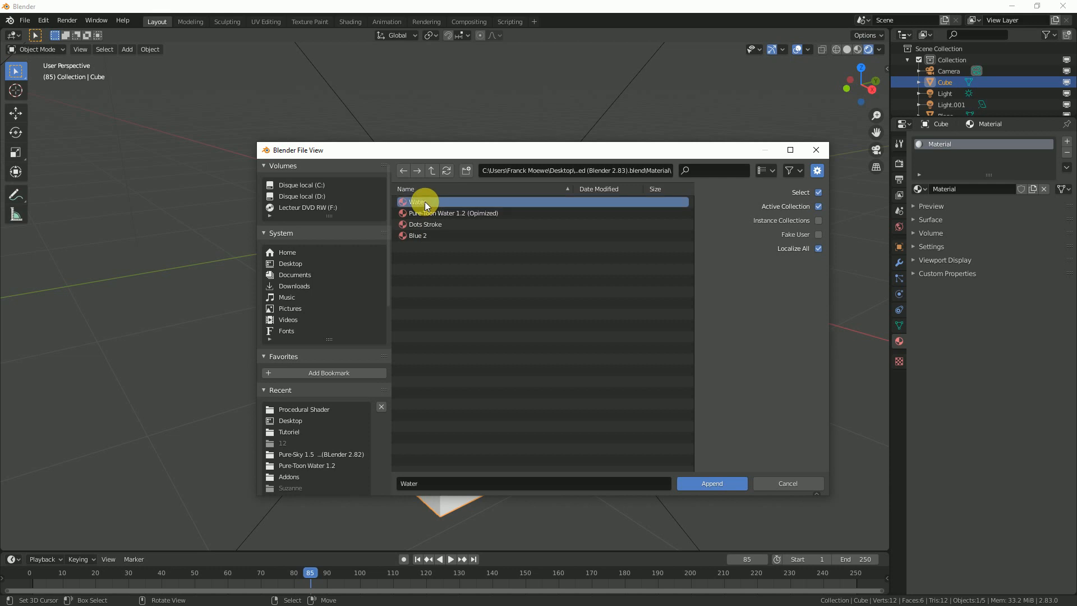
{"action": "left_click", "coordinate": [717, 482]}
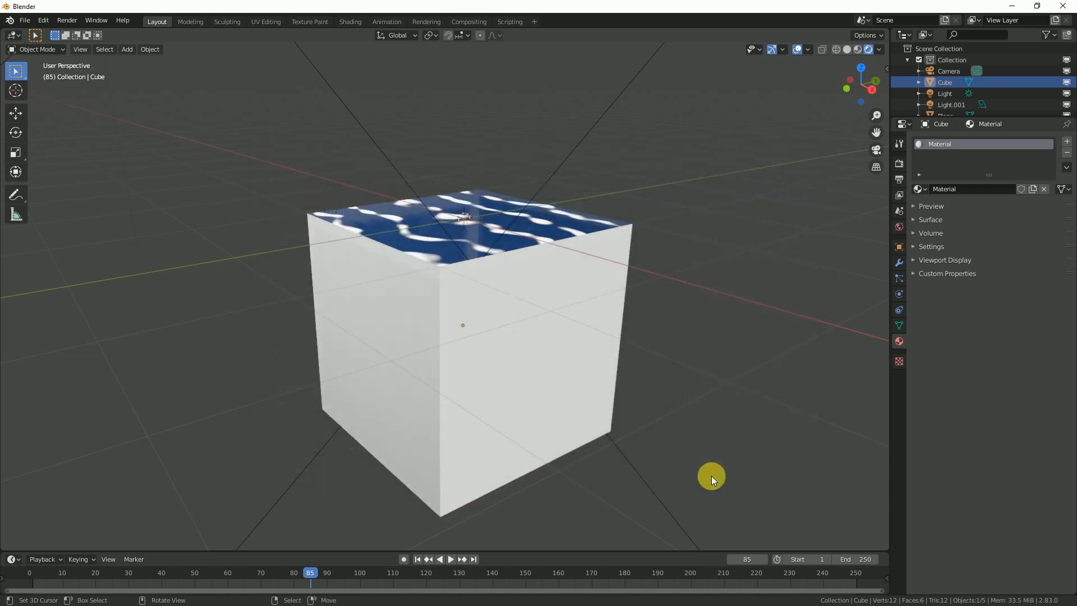
Step: Select the cube and replace its material with Water
{"action": "left_click", "coordinate": [624, 267]}
{"action": "middle_click_drag", "start_coordinate": [624, 268], "coordinate": [643, 346]}
{"action": "key", "text": "g"}
{"action": "right_click", "coordinate": [622, 380]}
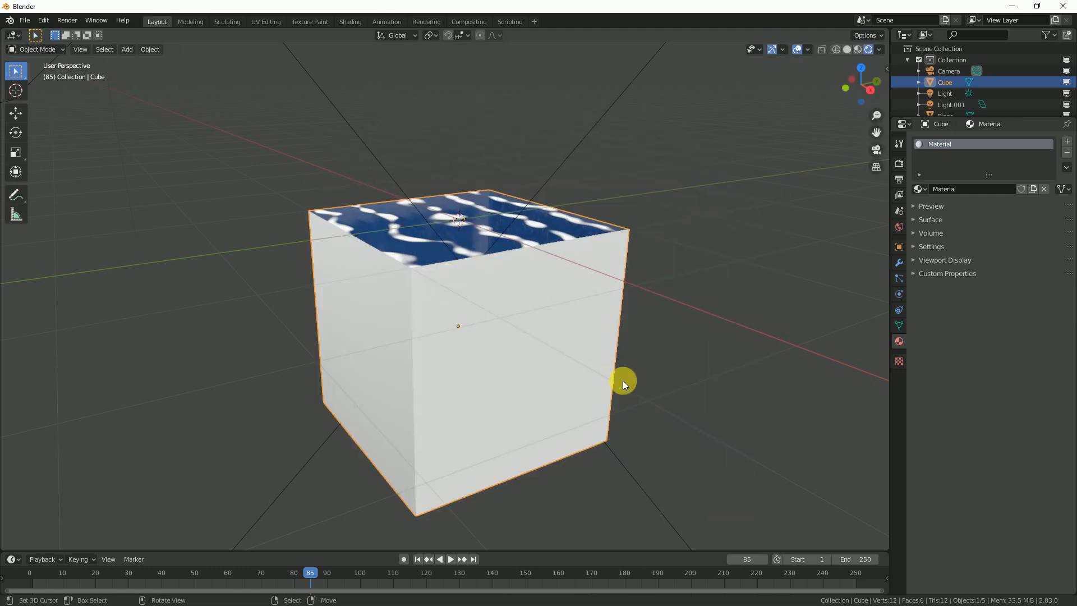
{"action": "left_click", "coordinate": [918, 189]}
{"action": "left_click", "coordinate": [962, 227]}
{"action": "middle_click_drag", "start_coordinate": [671, 273], "coordinate": [550, 275]}
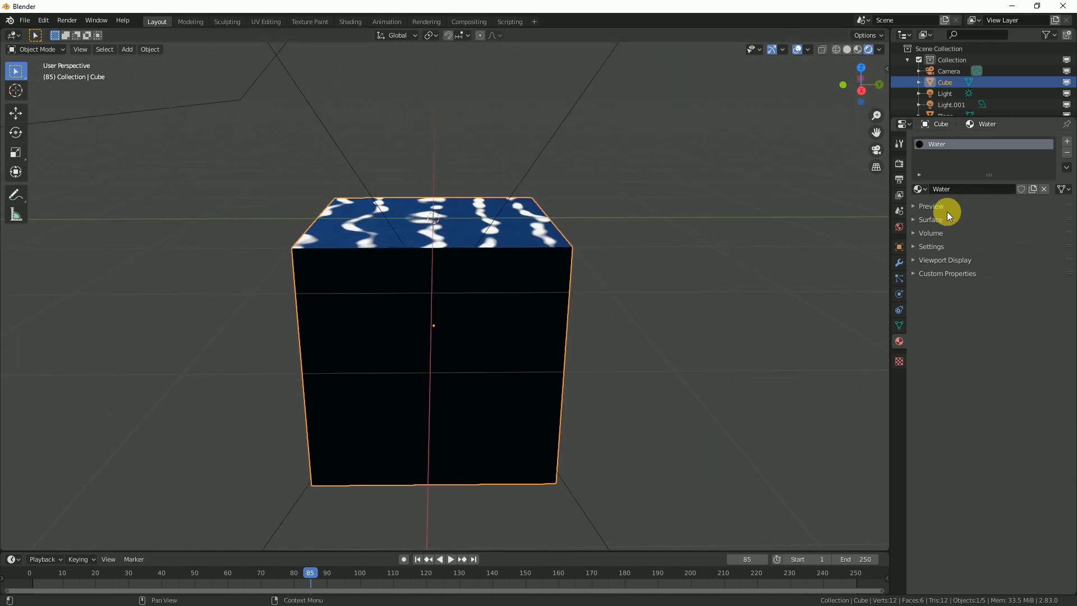
{"action": "left_click", "coordinate": [919, 218]}
{"action": "left_click", "coordinate": [923, 218]}
Step: Set the world background colour to a very pale blue with a value of 1.000
{"action": "middle_click_drag", "start_coordinate": [576, 302], "coordinate": [930, 244]}
{"action": "left_click", "coordinate": [898, 227]}
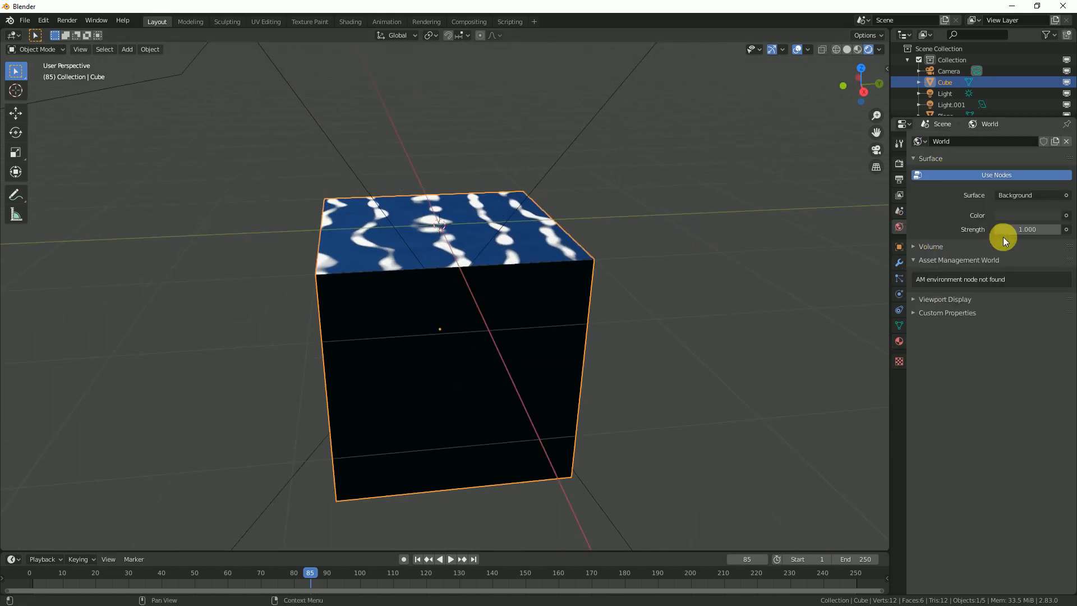
{"action": "left_click", "coordinate": [1020, 218]}
{"action": "left_click_drag", "start_coordinate": [1051, 109], "coordinate": [1052, 56]}
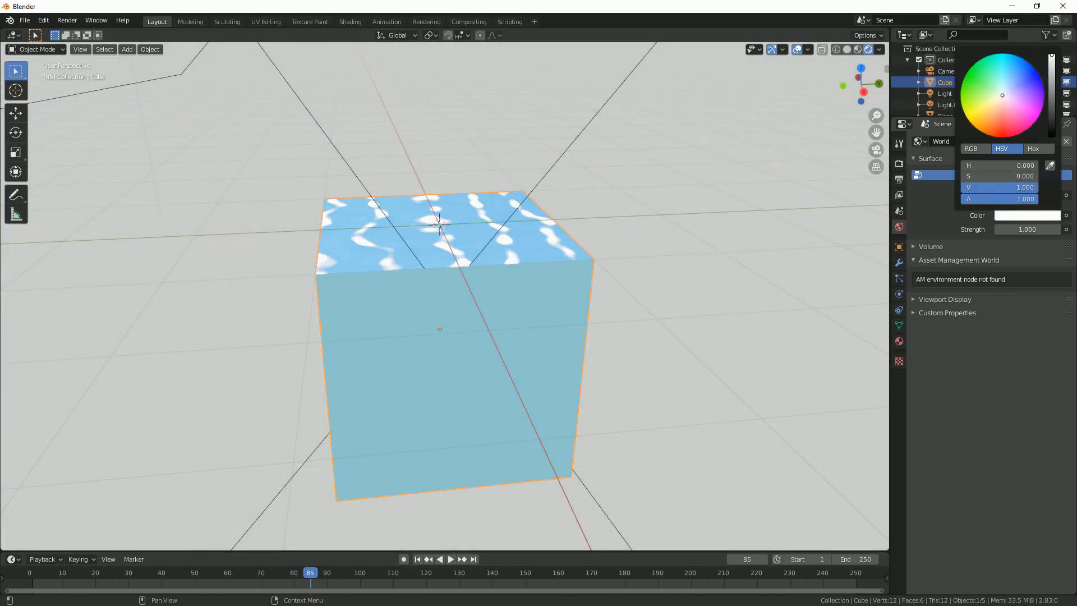
{"action": "left_click", "coordinate": [915, 261]}
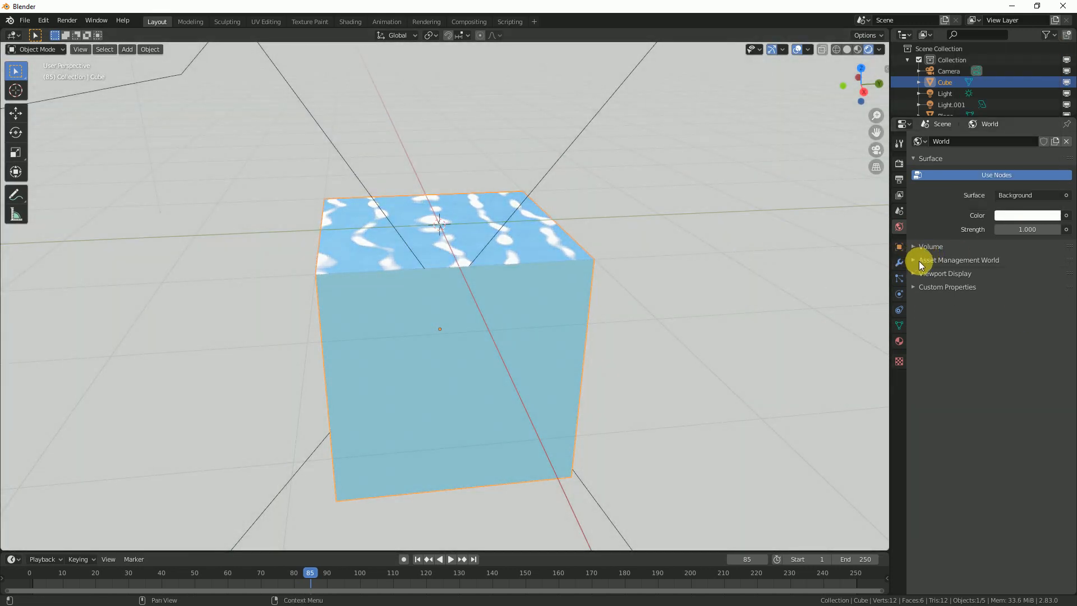
{"action": "left_click", "coordinate": [1028, 216]}
{"action": "left_click_drag", "start_coordinate": [1005, 94], "coordinate": [1000, 92]}
Step: Play the animation to check the water under the new background, and stop it at frame 206
{"action": "middle_click_drag", "start_coordinate": [413, 209], "coordinate": [510, 361]}
{"action": "key", "text": "space"}
{"action": "key", "text": "space"}
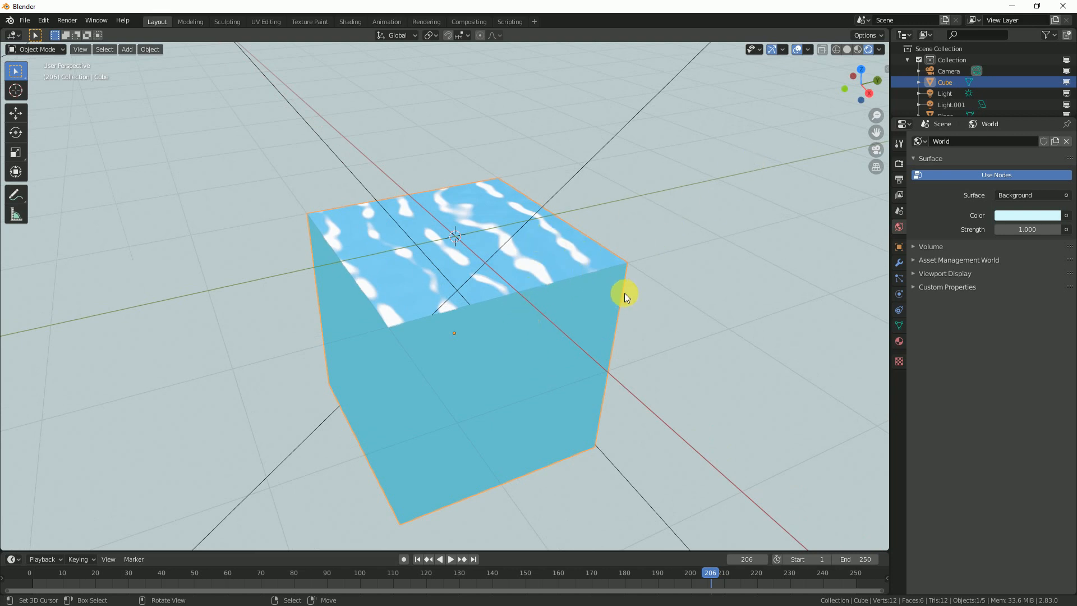
Step: Raise the cube's bottom face about 1.28 m along the Z axis in Edit Mode and return to Object Mode
{"action": "middle_click_drag", "start_coordinate": [577, 319], "coordinate": [587, 290]}
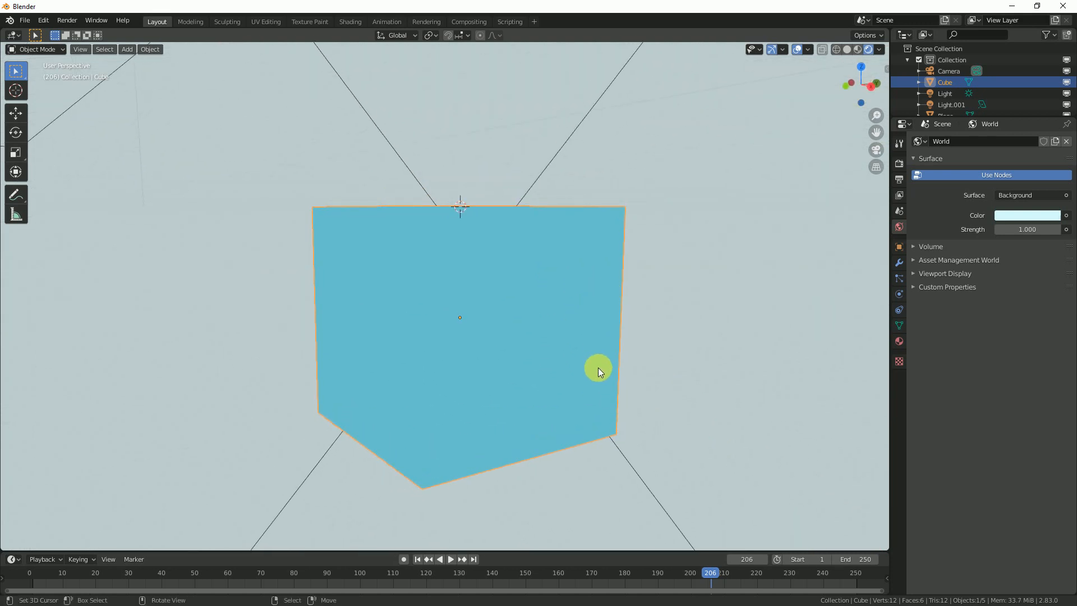
{"action": "key", "text": "Tab"}
{"action": "middle_click_drag", "start_coordinate": [577, 398], "coordinate": [497, 449]}
{"action": "left_click", "coordinate": [427, 337]}
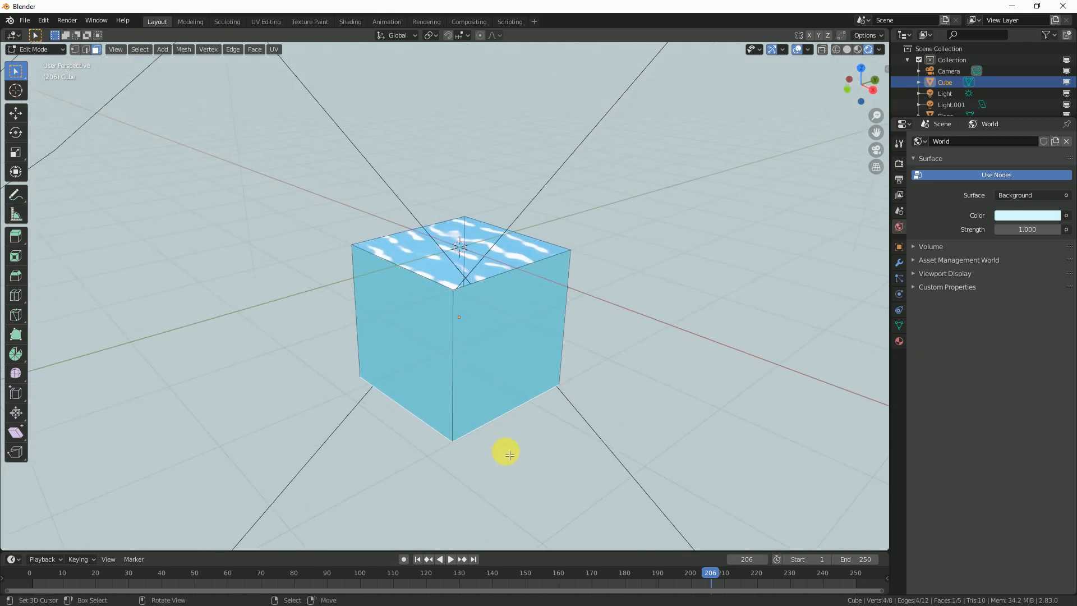
{"action": "key", "text": "g"}
{"action": "key", "text": "z"}
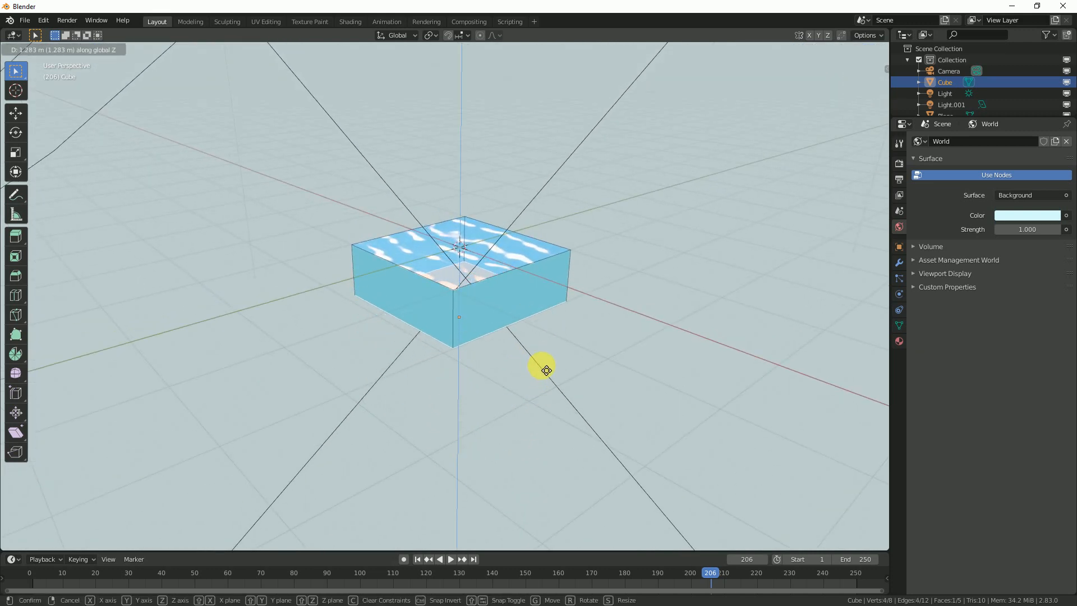
{"action": "left_click", "coordinate": [543, 367]}
{"action": "key", "text": "Tab"}
Step: Parent the cube to the water plane, keeping its transform
{"action": "scroll", "coordinate": [469, 252], "scroll_direction": "up", "scroll_amount": 5}
{"action": "scroll", "coordinate": [506, 304], "scroll_direction": "down", "scroll_amount": 4}
{"action": "middle_click_drag", "start_coordinate": [503, 305], "coordinate": [684, 362]}
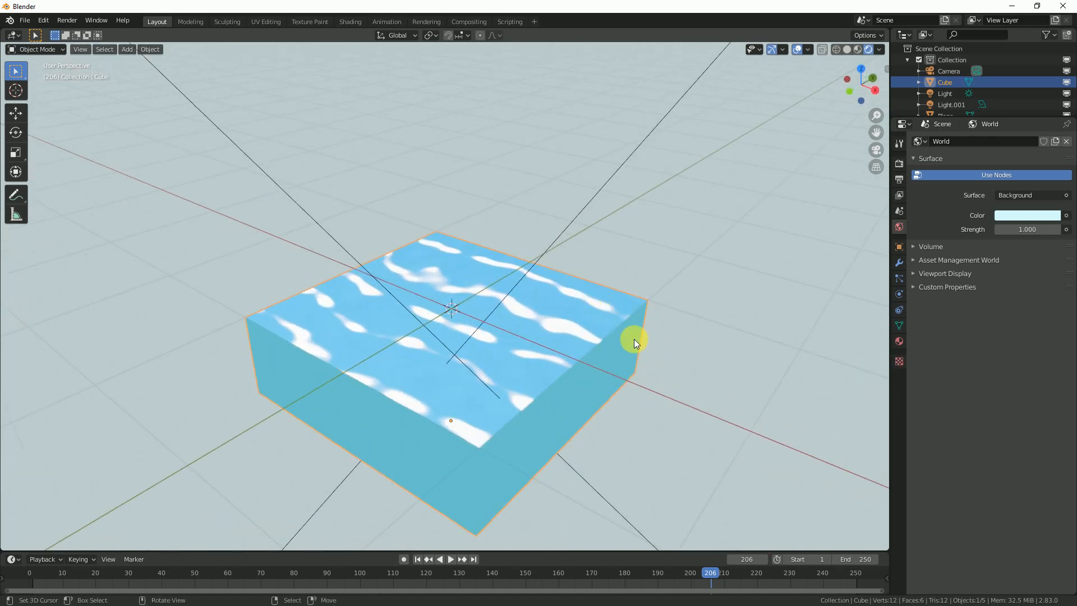
{"action": "left_click", "coordinate": [585, 315], "text": "shift"}
{"action": "key", "text": "ctrl+p"}
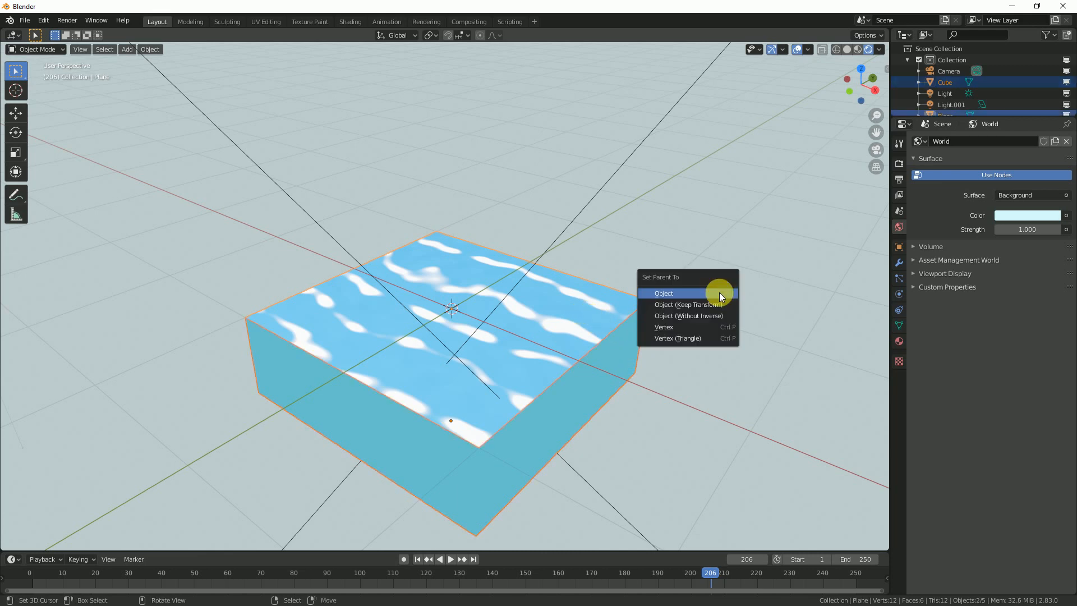
{"action": "left_click", "coordinate": [686, 306]}
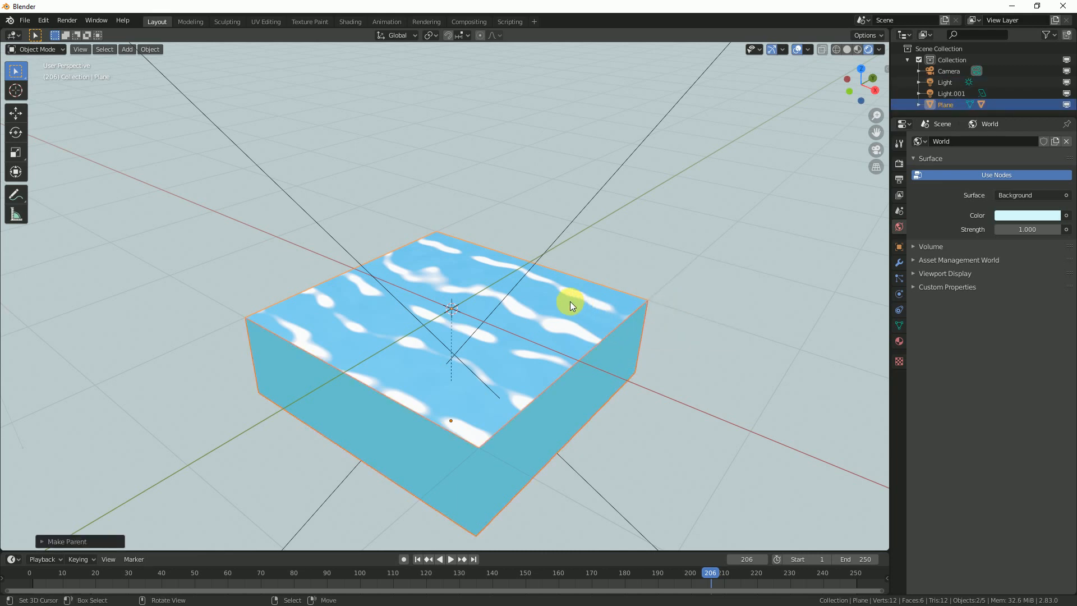
Step: Test-move the water plane to check whether the cube follows it, and cancel the move
{"action": "left_click", "coordinate": [516, 358]}
{"action": "key", "text": "g"}
{"action": "right_click", "coordinate": [543, 338]}
{"action": "right_click", "coordinate": [529, 324]}
{"action": "key", "text": "g"}
{"action": "right_click", "coordinate": [498, 324]}
{"action": "middle_click_drag", "start_coordinate": [497, 324], "coordinate": [431, 384]}
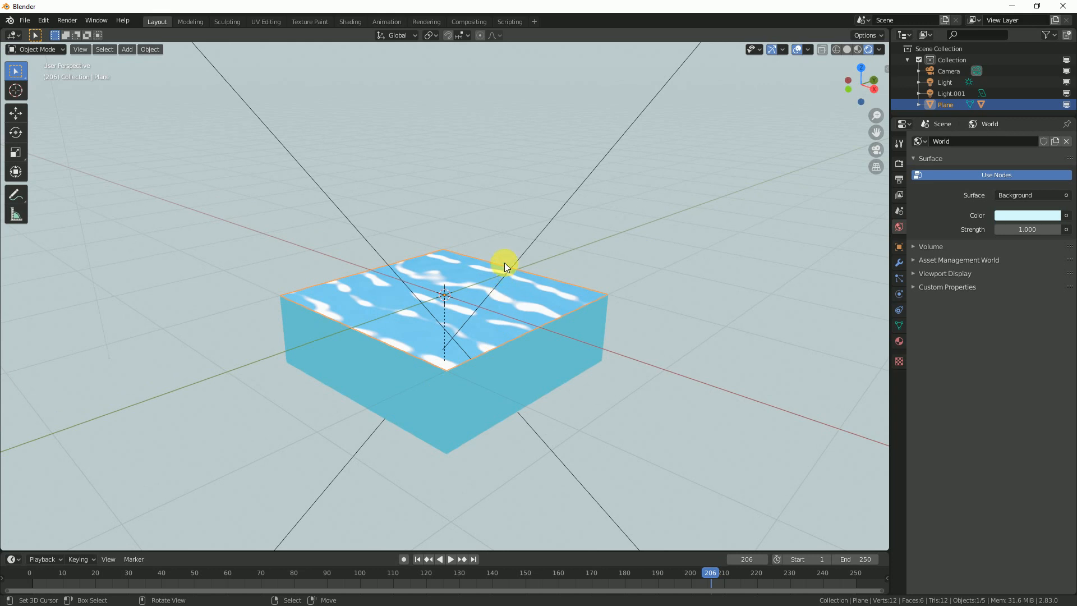
Step: Clear the cube's parent while keeping its transformation
{"action": "right_click", "coordinate": [557, 327]}
{"action": "key", "text": "alt"}
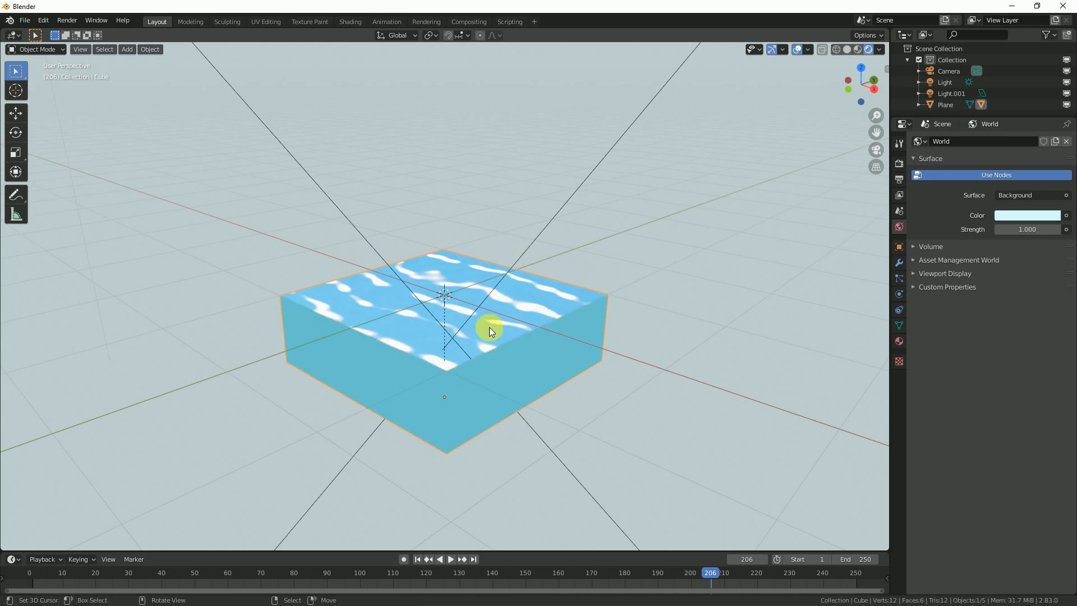
{"action": "key", "text": "alt+p"}
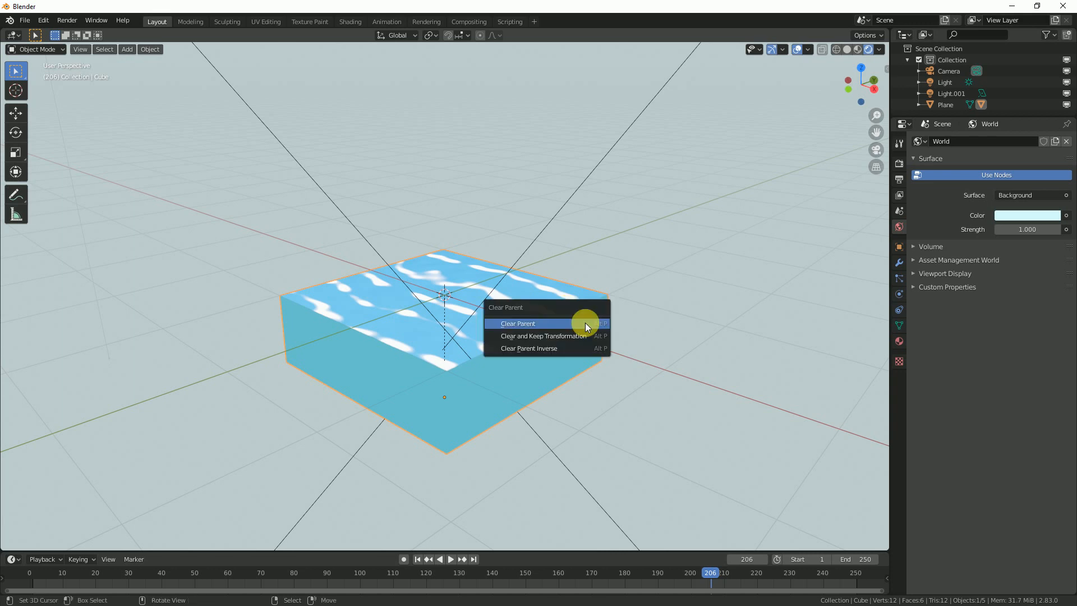
{"action": "left_click", "coordinate": [542, 337]}
Step: Add a single-arrow empty at the block's centre and enlarge its display size to 2.3 m
{"action": "middle_click_drag", "start_coordinate": [608, 344], "coordinate": [497, 385]}
{"action": "key", "text": "shift+a"}
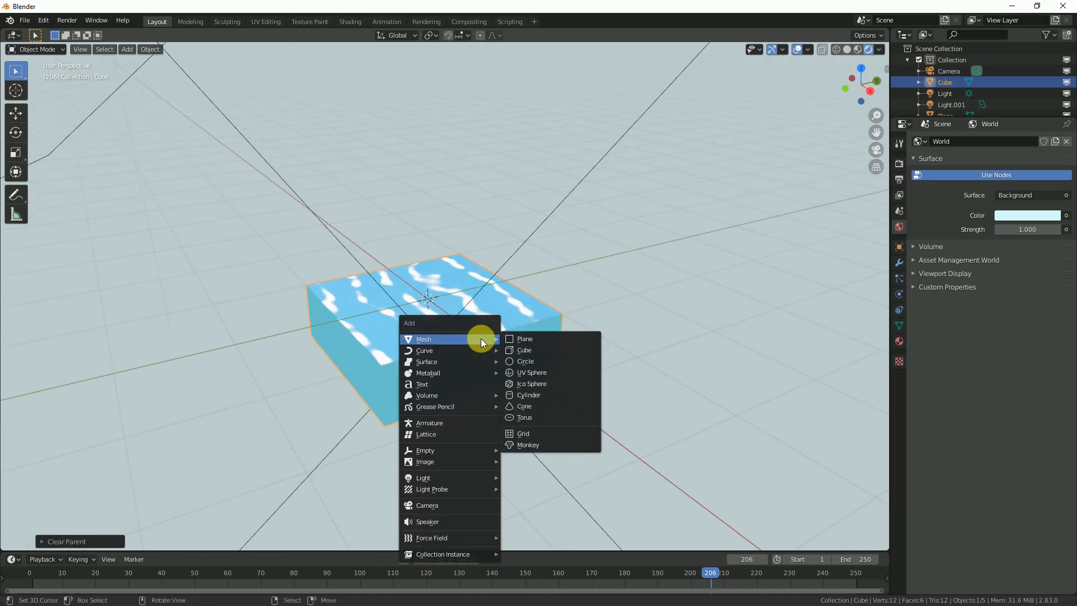
{"action": "mouse_move", "coordinate": [469, 448]}
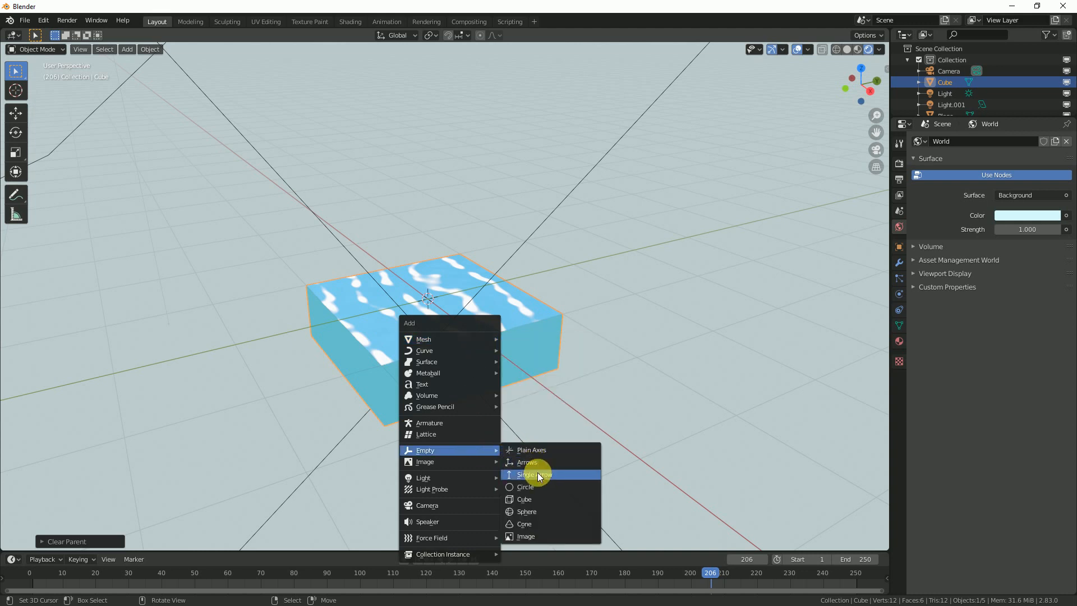
{"action": "left_click", "coordinate": [539, 474]}
{"action": "middle_click_drag", "start_coordinate": [490, 396], "coordinate": [530, 395]}
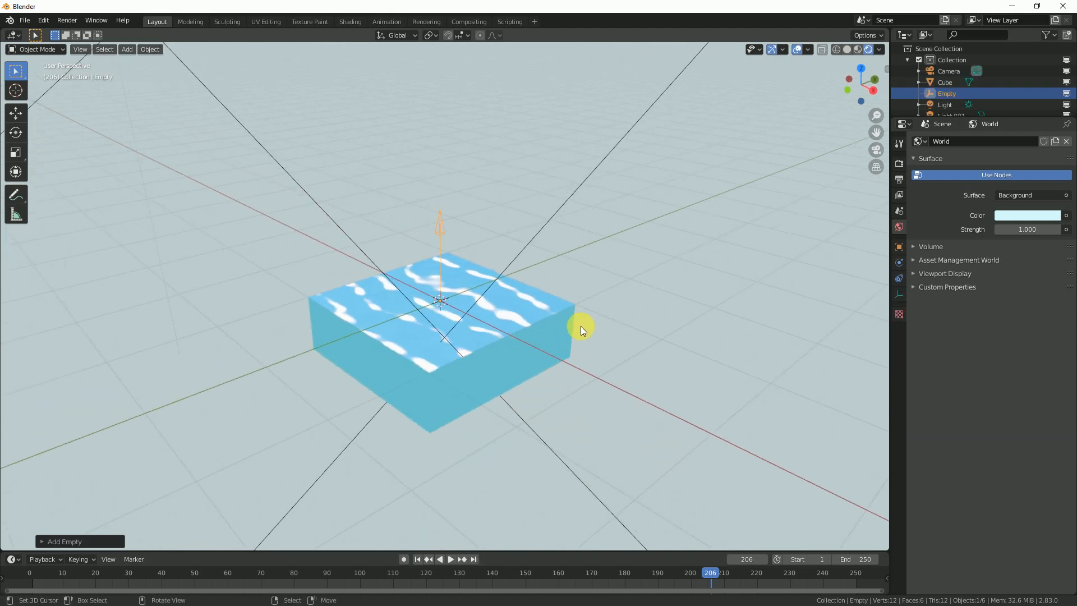
{"action": "left_click", "coordinate": [897, 293]}
{"action": "left_click_drag", "start_coordinate": [1022, 169], "coordinate": [1032, 169]}
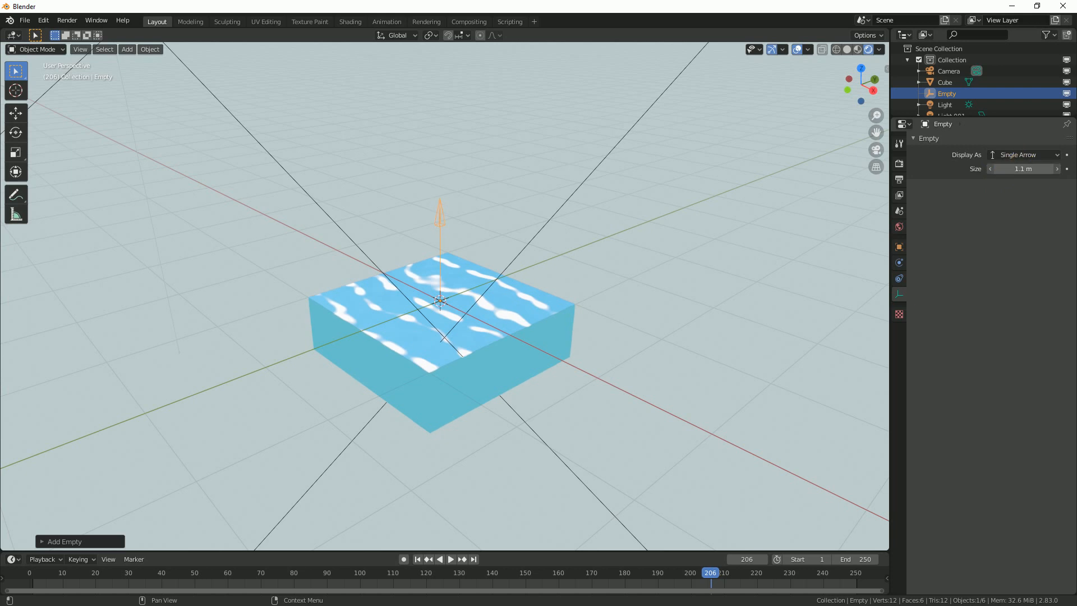
Step: Parent the water plane and the cube to the arrow empty, keeping their transforms
{"action": "mouse_move", "coordinate": [651, 283]}
{"action": "middle_mouse_down"}
{"action": "mouse_move", "coordinate": [650, 301]}
{"action": "mouse_move", "coordinate": [658, 280]}
{"action": "middle_mouse_up"}
{"action": "left_click", "coordinate": [543, 346]}
{"action": "left_click", "coordinate": [596, 382], "text": "shift"}
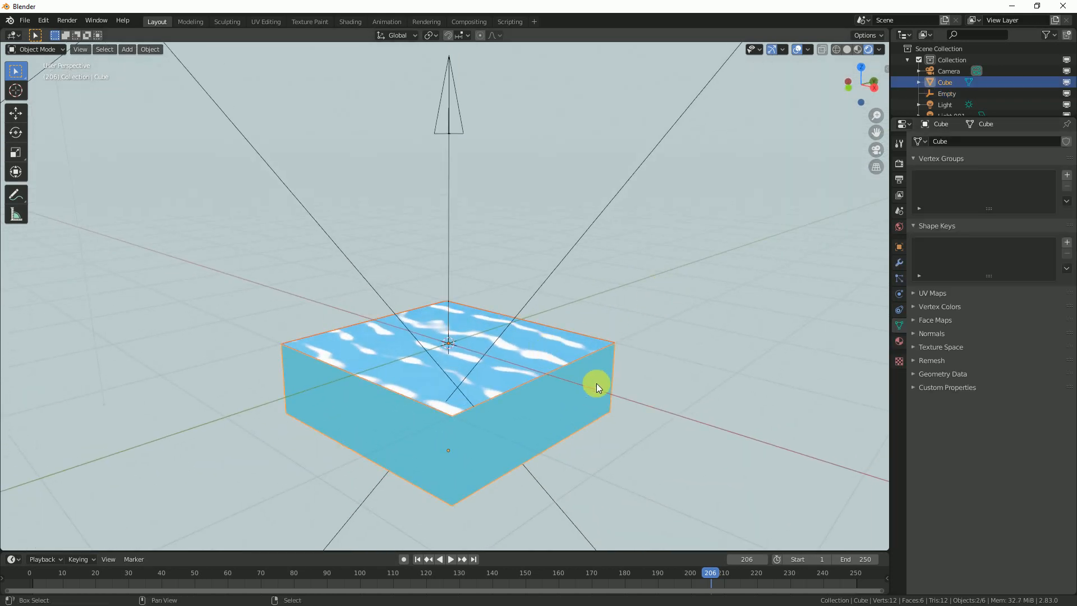
{"action": "left_click", "coordinate": [453, 132], "text": "shift"}
{"action": "key", "text": "ctrl+p"}
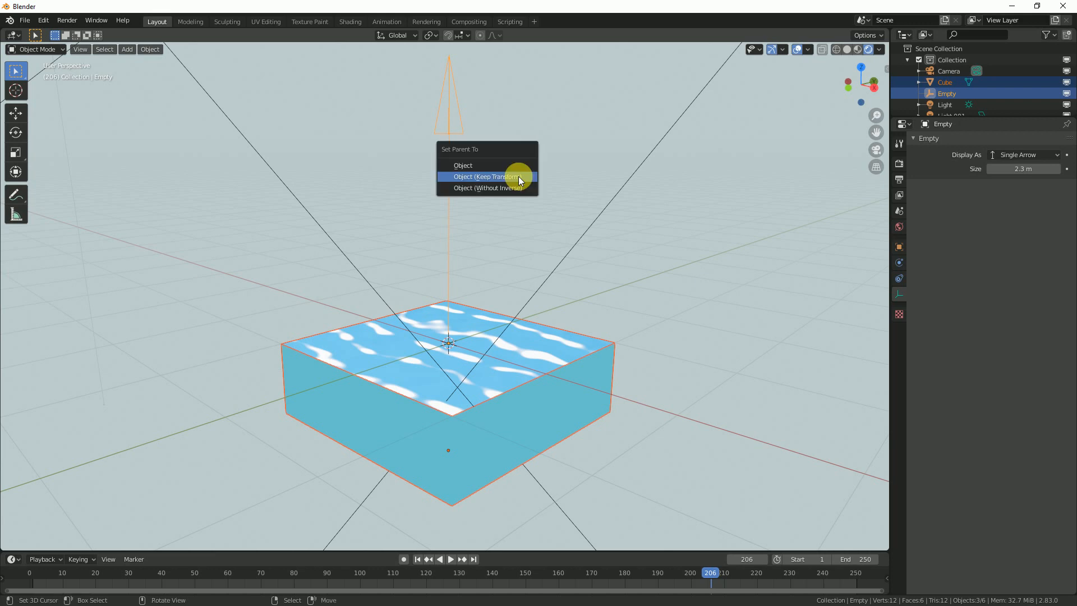
{"action": "left_click", "coordinate": [518, 178]}
Step: Test-move the arrow empty to check whether the water block follows it, and cancel the move
{"action": "middle_click_drag", "start_coordinate": [449, 271], "coordinate": [452, 308]}
{"action": "key", "text": "g"}
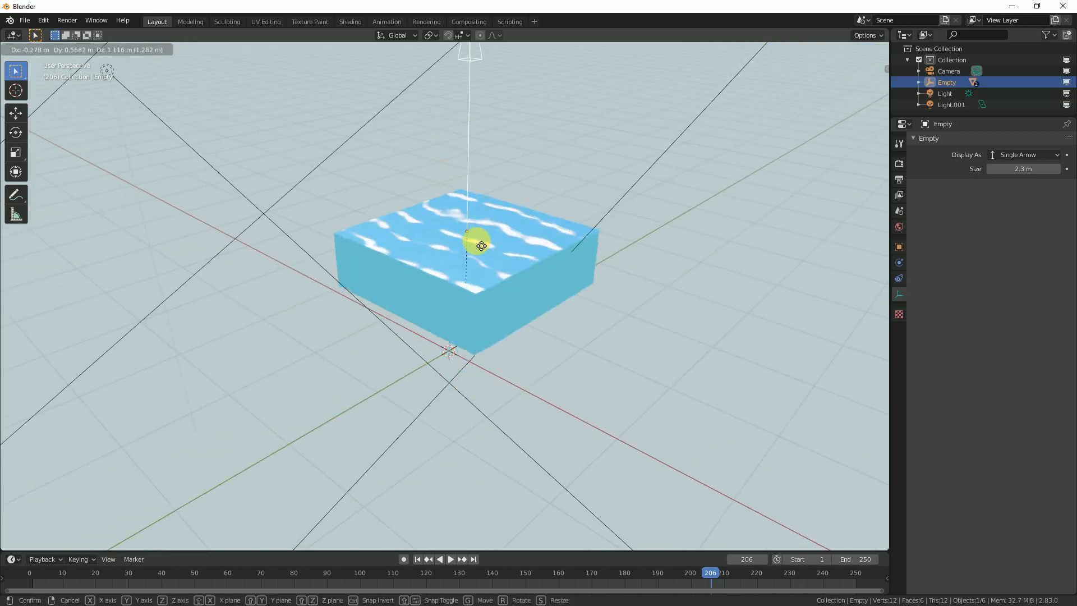
{"action": "right_click", "coordinate": [480, 313]}
Step: Select the water plane and collapse its Vertex Groups and Shape Keys sections
{"action": "middle_click_drag", "start_coordinate": [580, 378], "coordinate": [483, 281], "text": "shift"}
{"action": "scroll", "coordinate": [522, 294], "scroll_direction": "up", "scroll_amount": 3}
{"action": "left_click", "coordinate": [482, 281]}
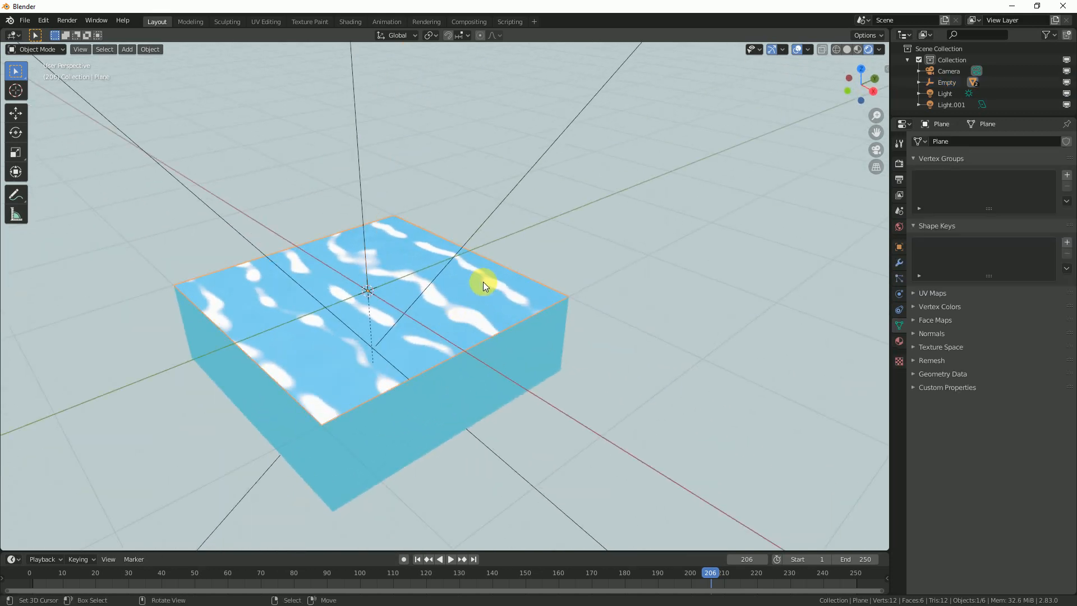
{"action": "left_click", "coordinate": [925, 227]}
{"action": "left_click", "coordinate": [913, 158]}
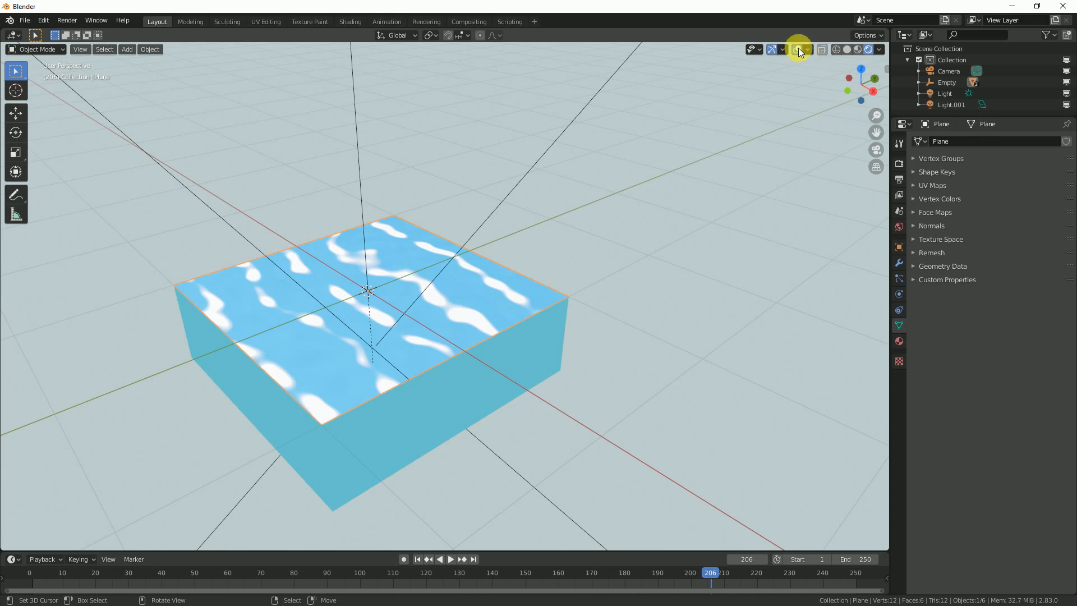
Step: Hide the viewport gizmos and show the physics properties of the plane
{"action": "left_click", "coordinate": [773, 49]}
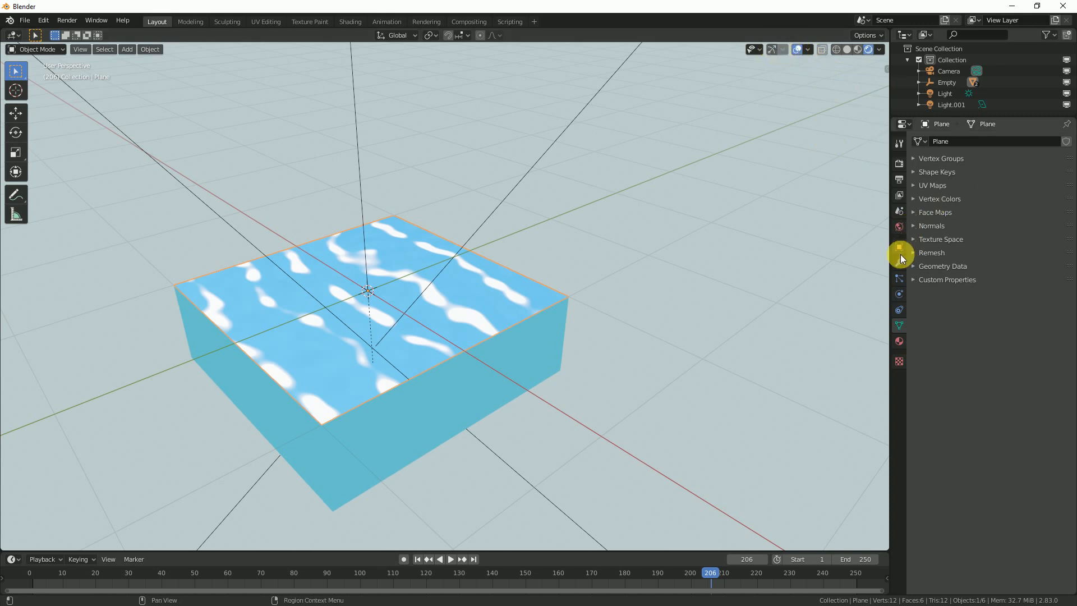
{"action": "left_click", "coordinate": [898, 295]}
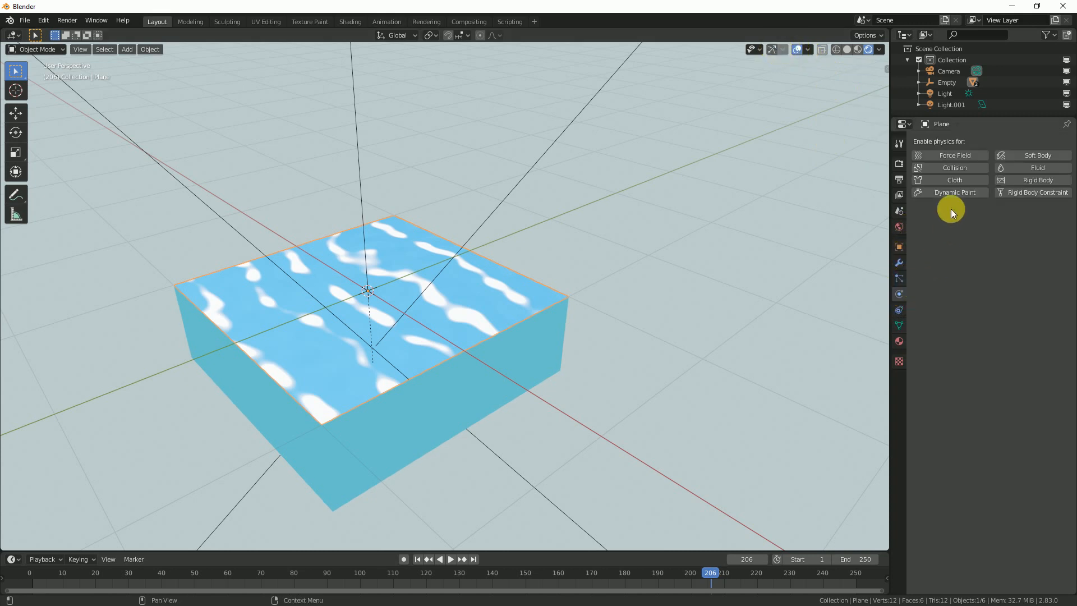
{"action": "scroll", "coordinate": [581, 292], "scroll_direction": "down", "scroll_amount": 2}
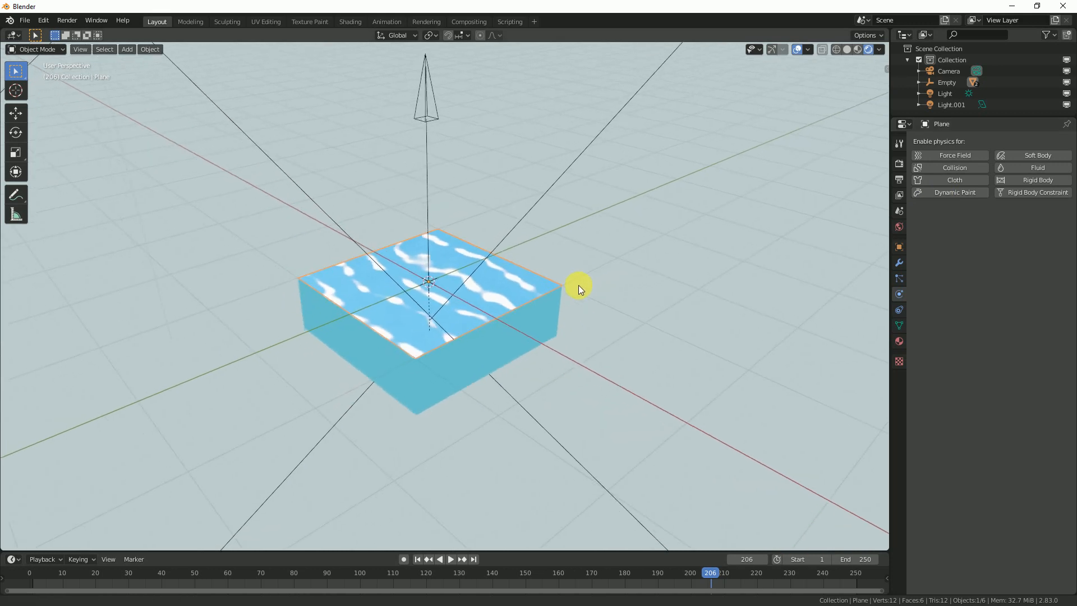
{"action": "scroll", "coordinate": [573, 303], "scroll_direction": "up", "scroll_amount": 1}
{"action": "middle_click_drag", "start_coordinate": [571, 311], "coordinate": [500, 311]}
{"action": "scroll", "coordinate": [605, 297], "scroll_direction": "up", "scroll_amount": 3}
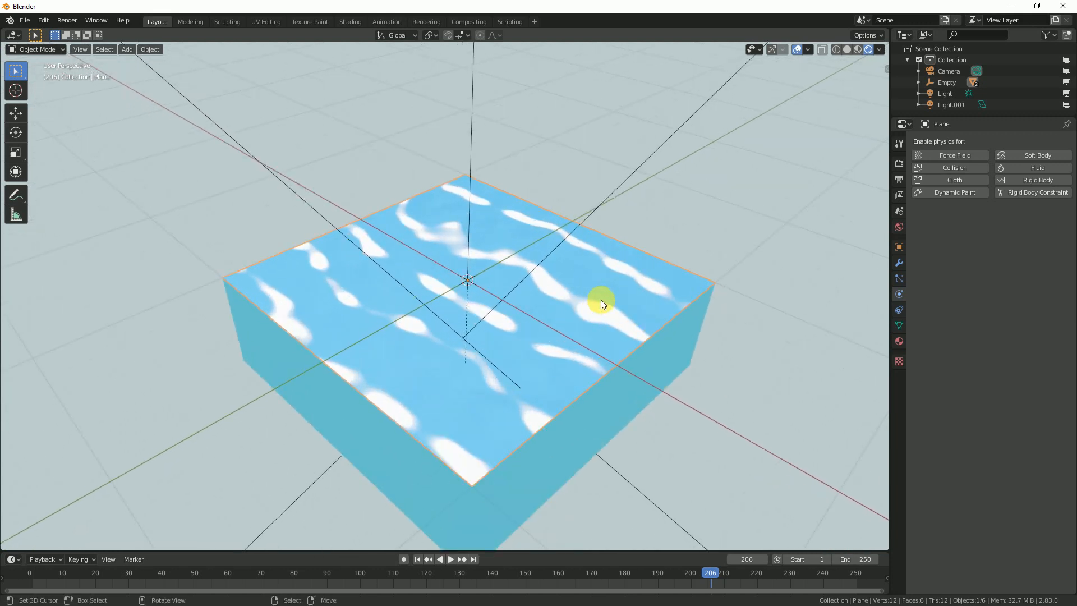
Step: Turn off the 3D cursor, text info, relationship lines, and X and Y axis overlays in the viewport
{"action": "left_click", "coordinate": [808, 49]}
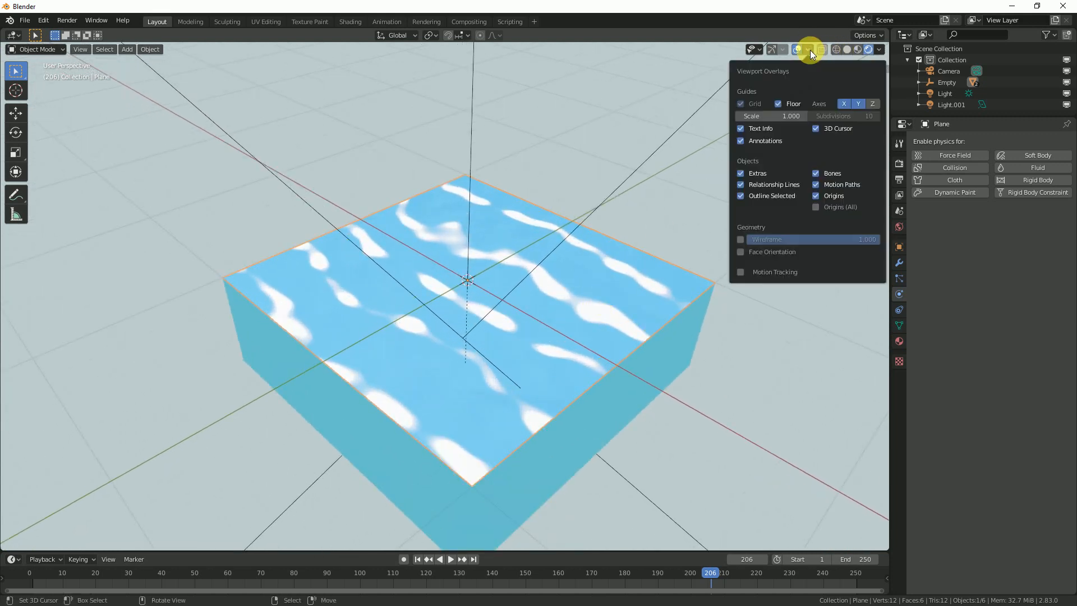
{"action": "left_click", "coordinate": [817, 128]}
{"action": "left_click", "coordinate": [741, 128]}
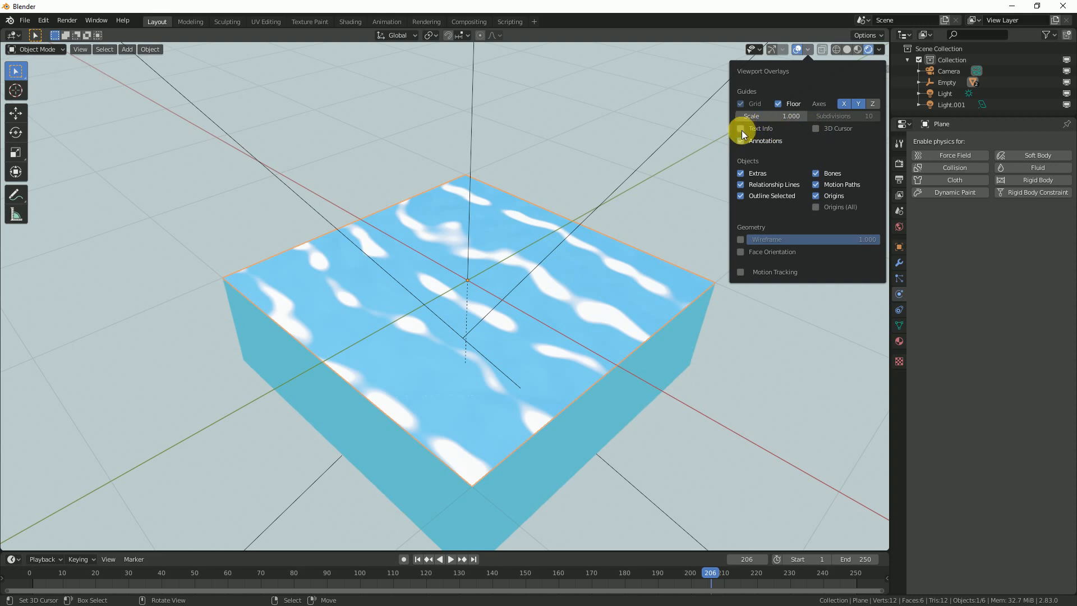
{"action": "left_click", "coordinate": [740, 185]}
{"action": "left_click", "coordinate": [844, 103]}
{"action": "left_click", "coordinate": [857, 104]}
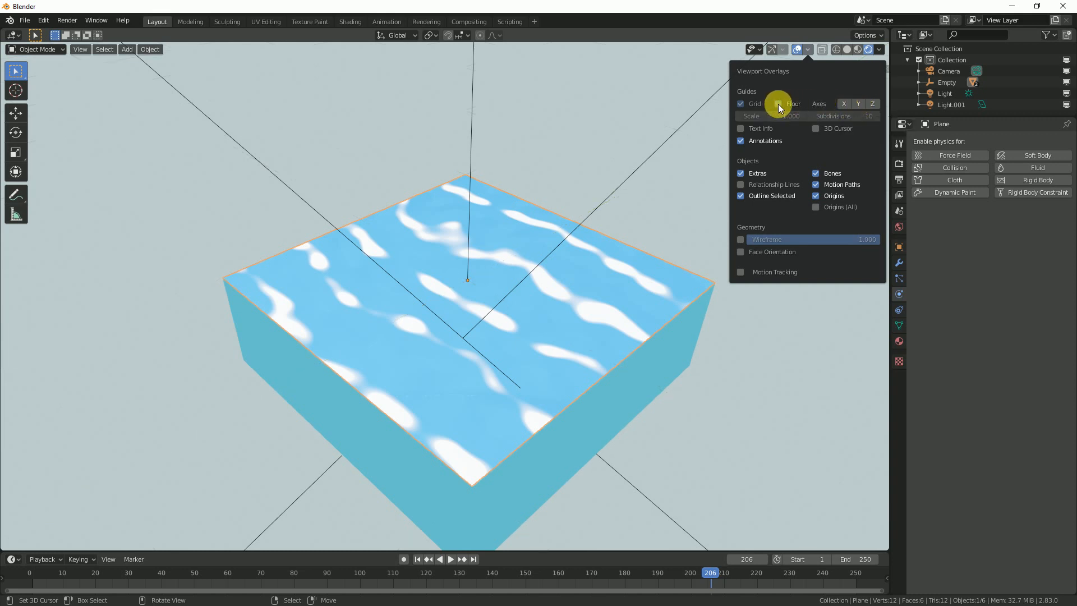
Step: Add a cube mesh and scale it down to a small block sitting in the middle of the water surface
{"action": "scroll", "coordinate": [616, 138], "scroll_direction": "down", "scroll_amount": 5}
{"action": "middle_click_drag", "start_coordinate": [617, 138], "coordinate": [602, 203], "text": "shift"}
{"action": "middle_click_drag", "start_coordinate": [718, 93], "coordinate": [687, 74]}
{"action": "scroll", "coordinate": [672, 137], "scroll_direction": "up", "scroll_amount": 2}
{"action": "middle_click_drag", "start_coordinate": [622, 221], "coordinate": [680, 148], "text": "shift"}
{"action": "scroll", "coordinate": [642, 191], "scroll_direction": "up", "scroll_amount": 1}
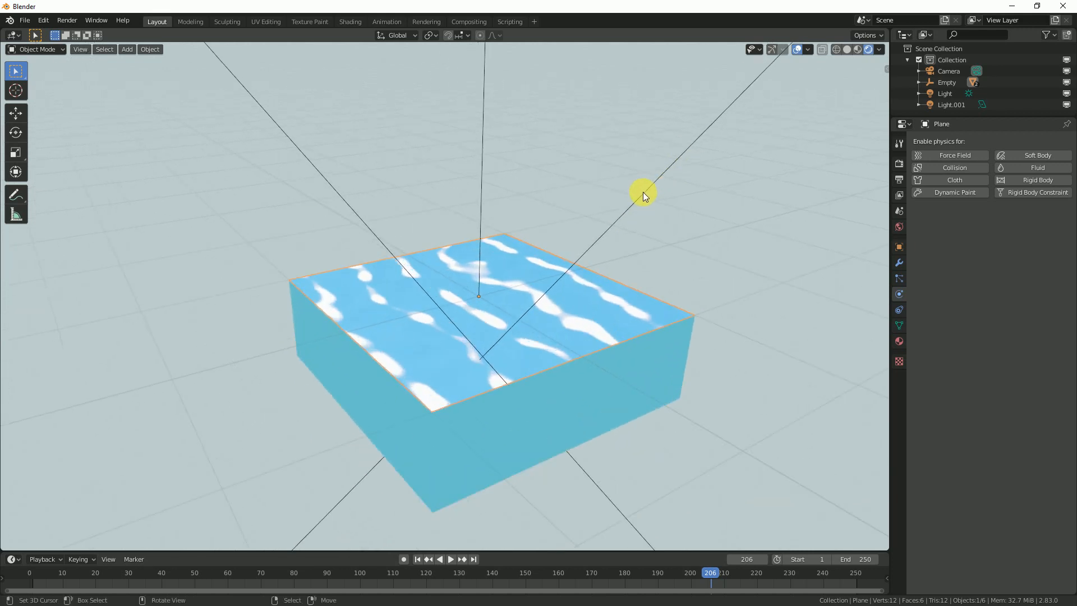
{"action": "middle_click_drag", "start_coordinate": [643, 192], "coordinate": [692, 244]}
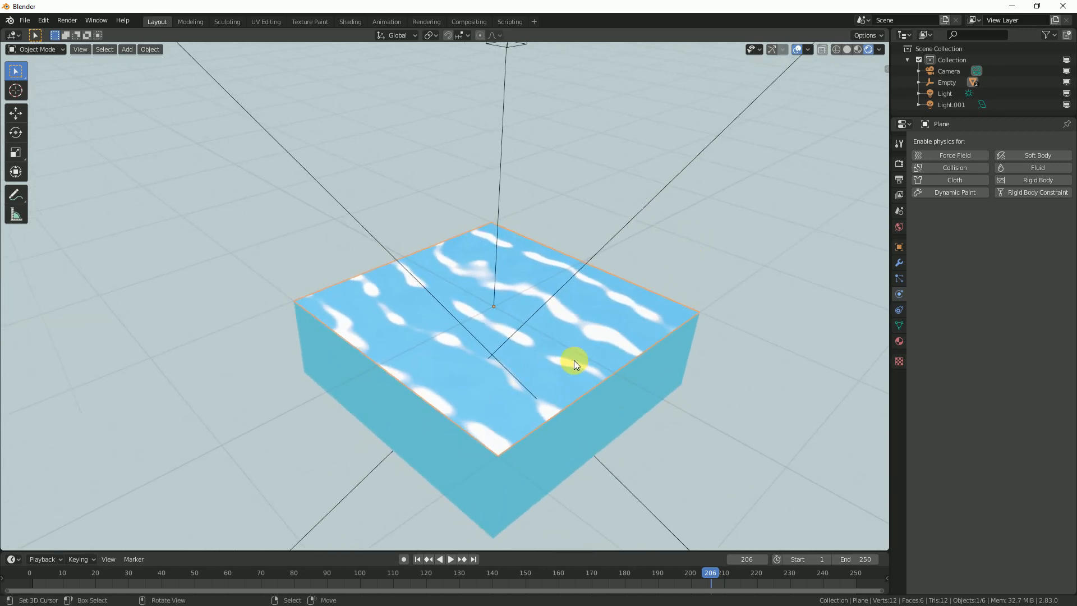
{"action": "key", "text": "shift+a"}
{"action": "mouse_move", "coordinate": [526, 254]}
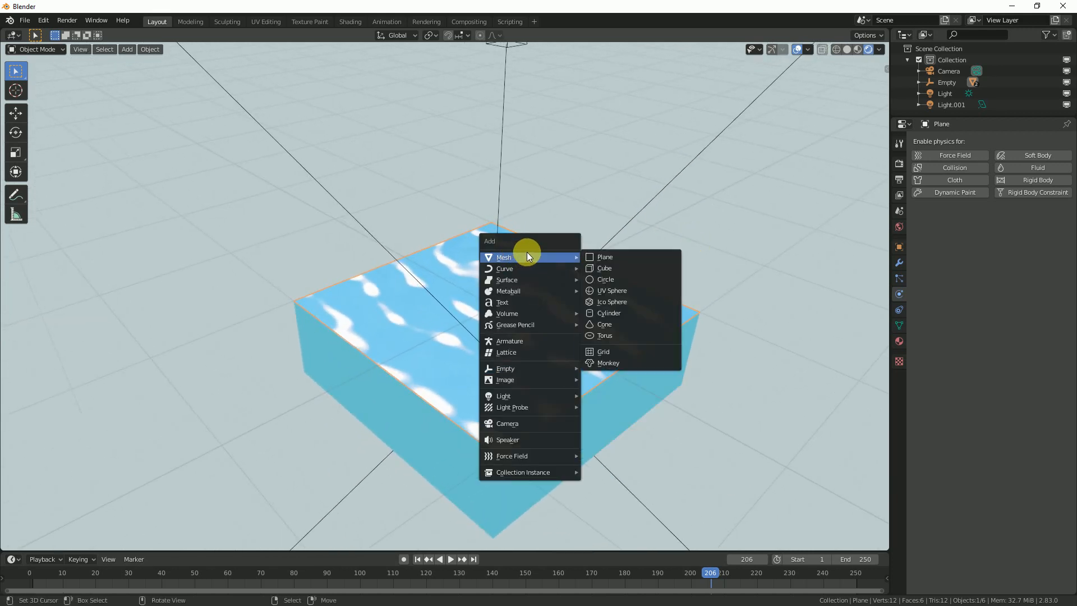
{"action": "left_click", "coordinate": [605, 269]}
{"action": "scroll", "coordinate": [611, 281], "scroll_direction": "down", "scroll_amount": 3}
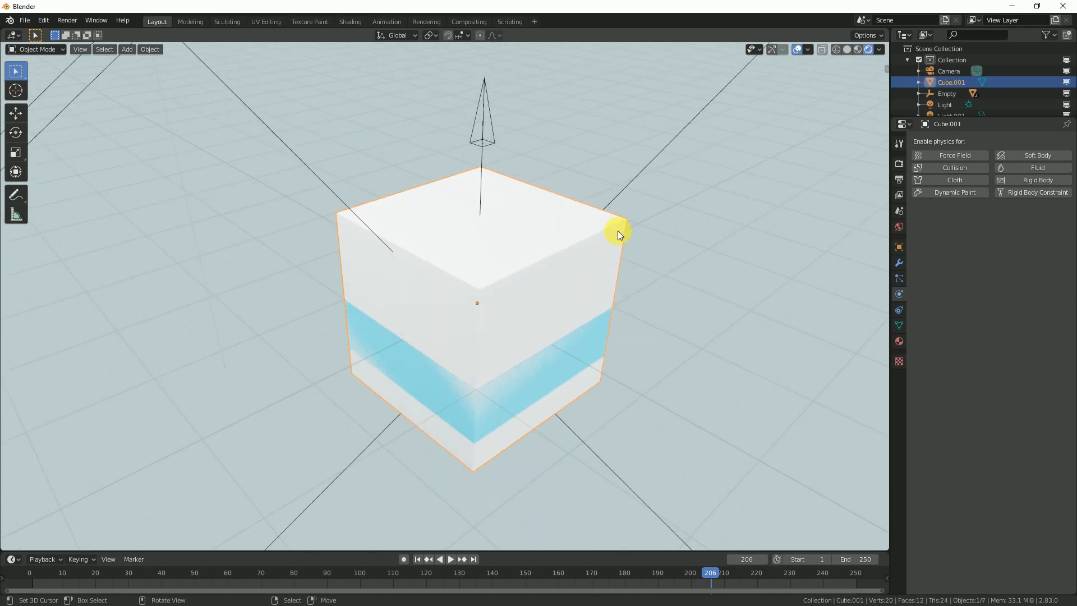
{"action": "key", "text": "s"}
{"action": "left_click", "coordinate": [559, 345]}
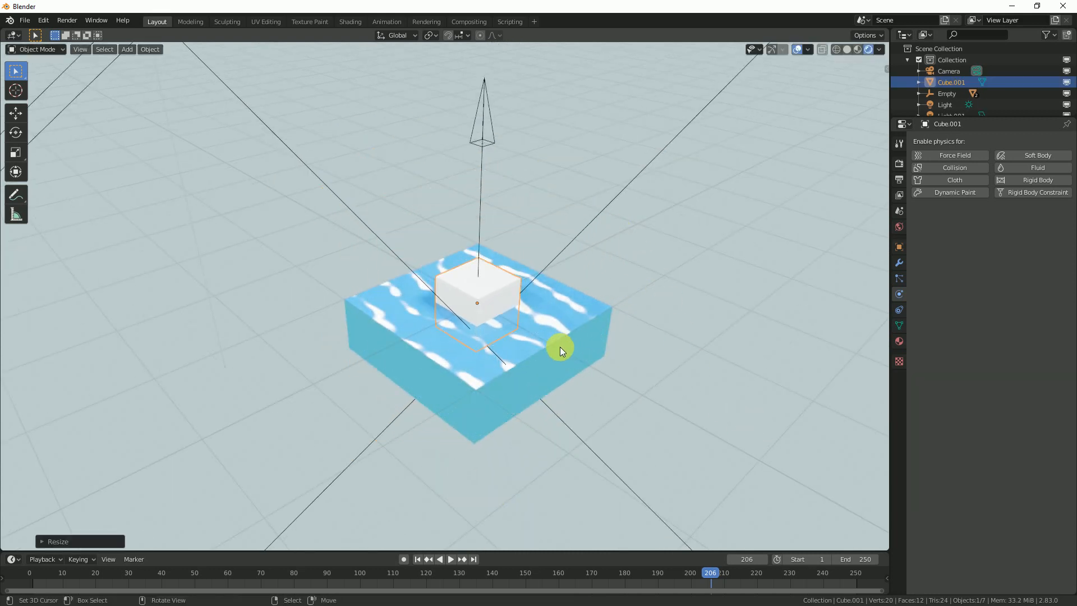
Step: Enter Edit Mode on the small cube and switch to vertex selection
{"action": "scroll", "coordinate": [564, 345], "scroll_direction": "up", "scroll_amount": 4}
{"action": "middle_click_drag", "start_coordinate": [564, 346], "coordinate": [620, 308]}
{"action": "key", "text": "Tab"}
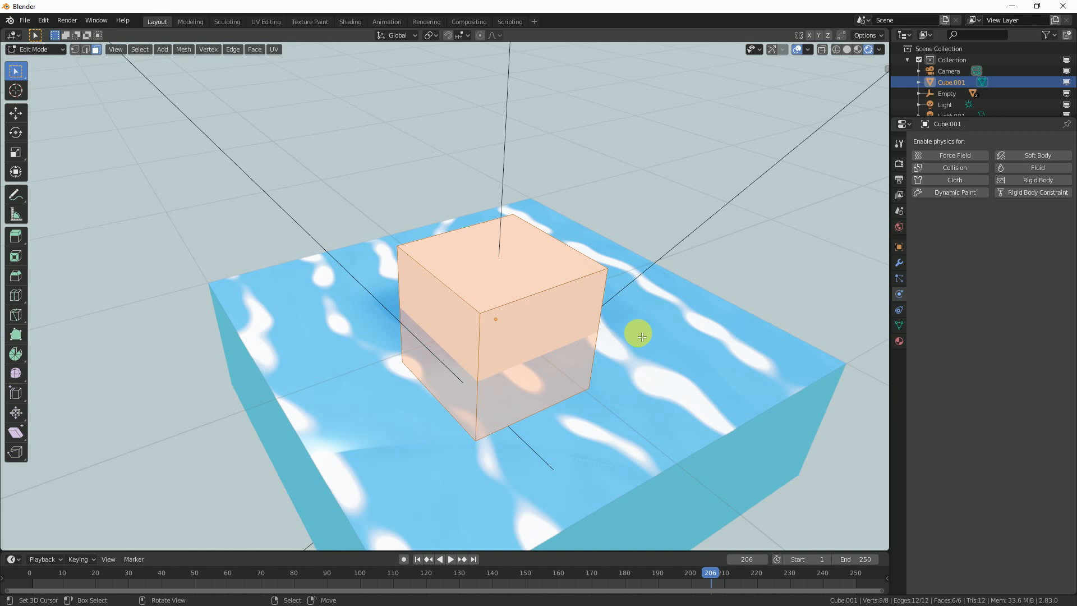
{"action": "left_click", "coordinate": [75, 50]}
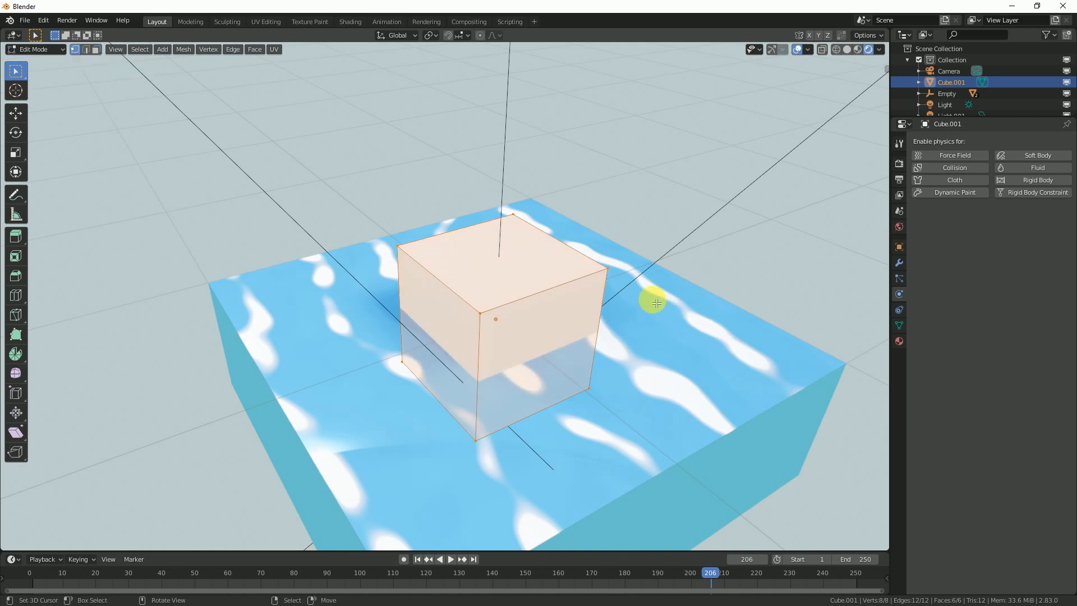
{"action": "key", "text": "shift+e"}
{"action": "right_click", "coordinate": [696, 318]}
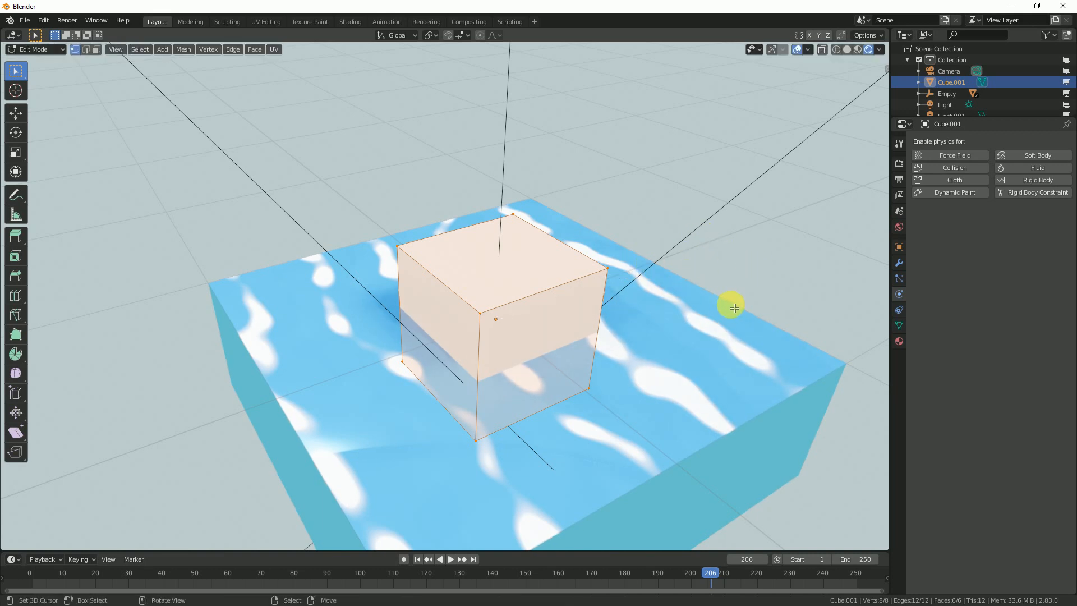
{"action": "key", "text": "alt+a"}
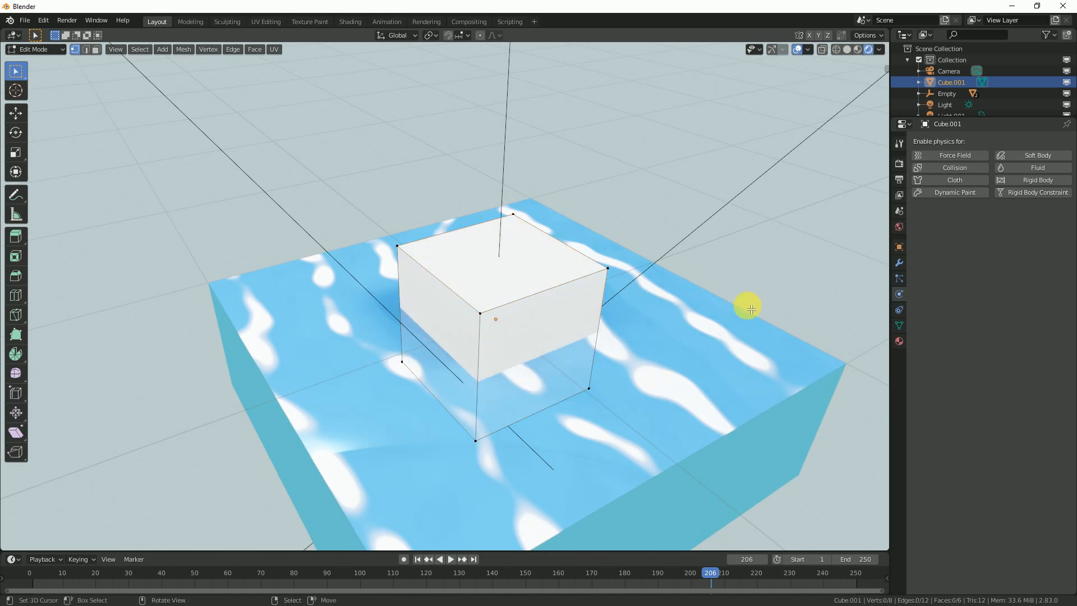
{"action": "left_click", "coordinate": [622, 269]}
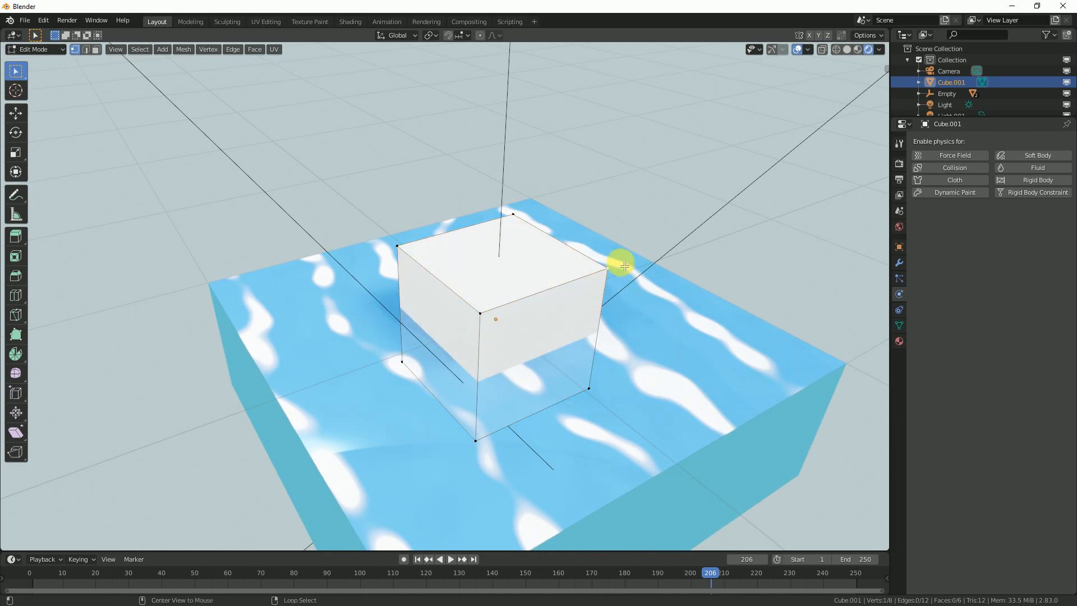
{"action": "key", "text": "alt+a"}
{"action": "middle_click_drag", "start_coordinate": [609, 297], "coordinate": [536, 243]}
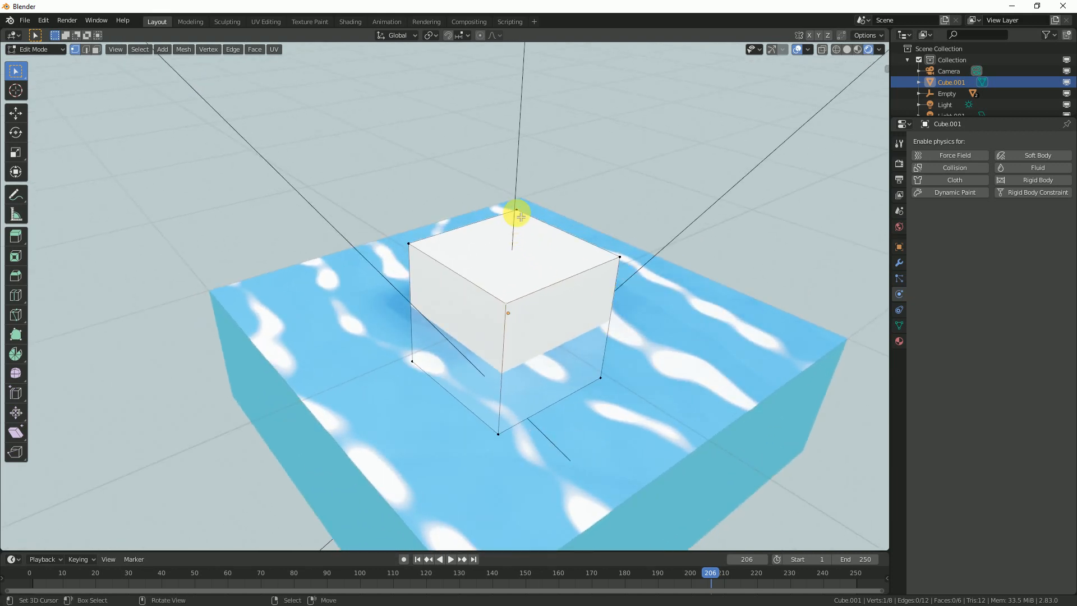
{"action": "key", "text": "a"}
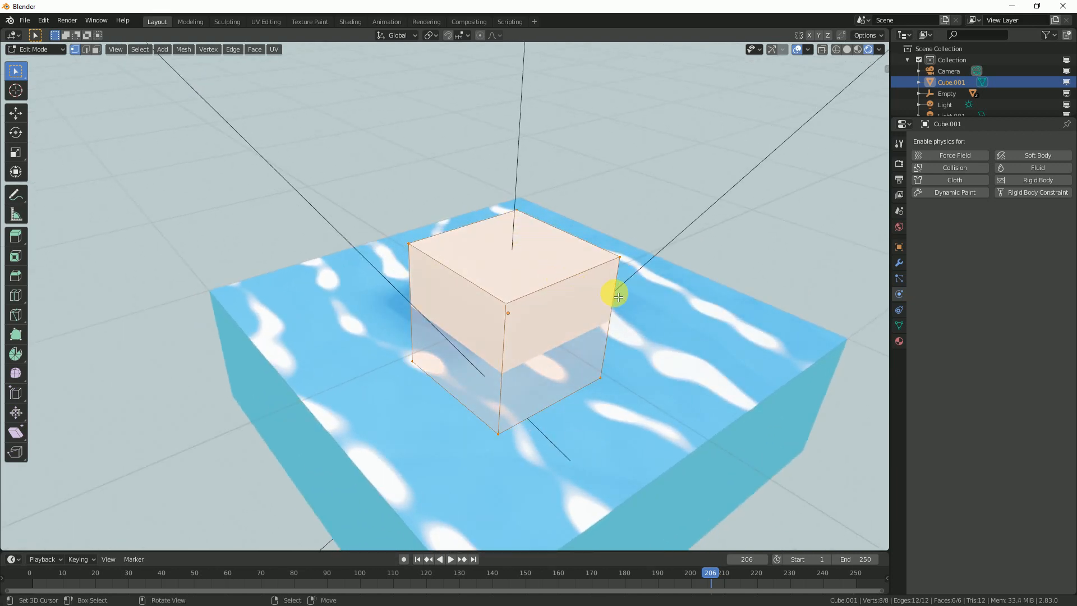
{"action": "key", "text": "ctrl+b"}
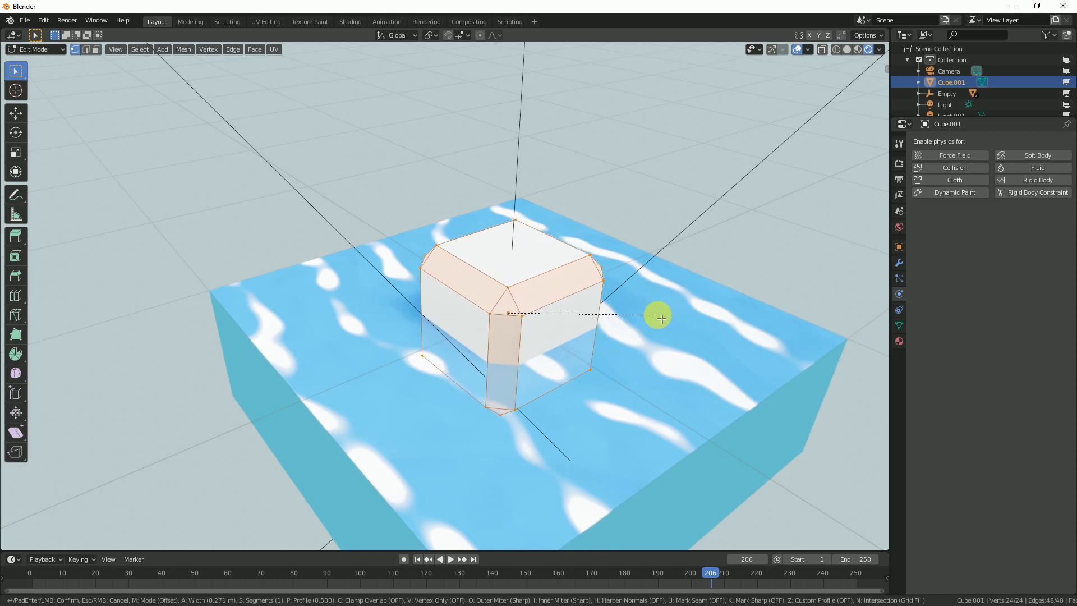
{"action": "key", "text": "Escape"}
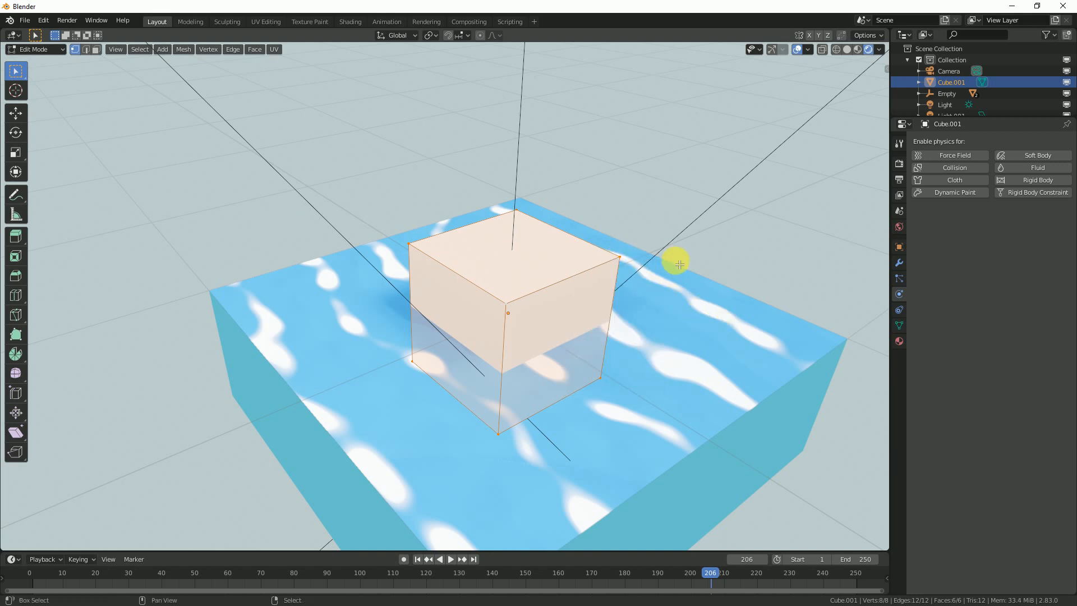
{"action": "right_click", "coordinate": [565, 275]}
{"action": "left_click", "coordinate": [627, 259]}
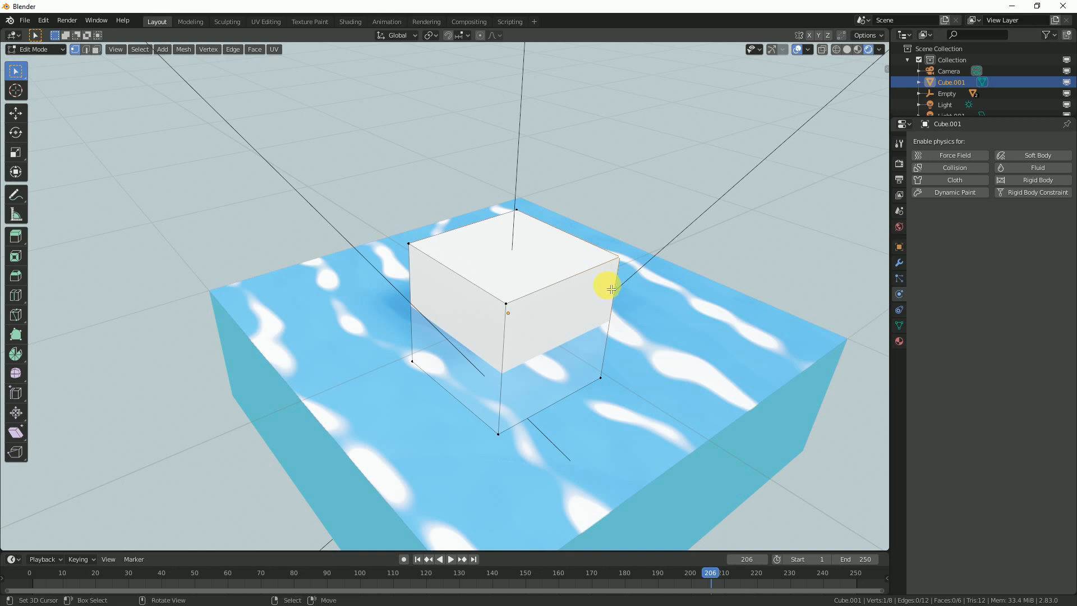
Step: Bevel all edges of the small cube with two segments and return to Object Mode
{"action": "middle_click_drag", "start_coordinate": [570, 236], "coordinate": [588, 243]}
{"action": "key", "text": "a"}
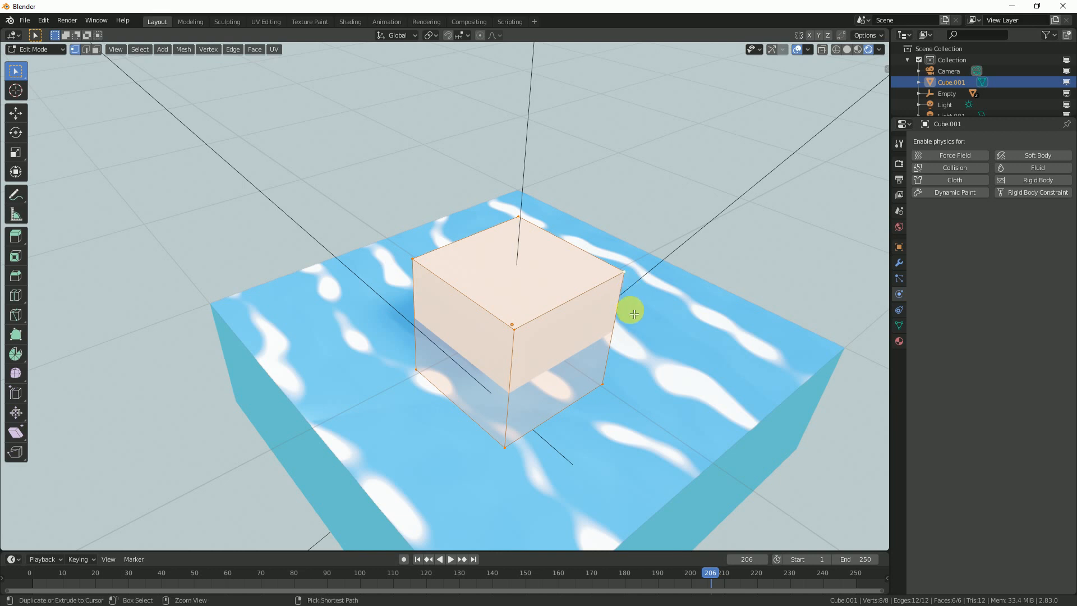
{"action": "key", "text": "ctrl+b"}
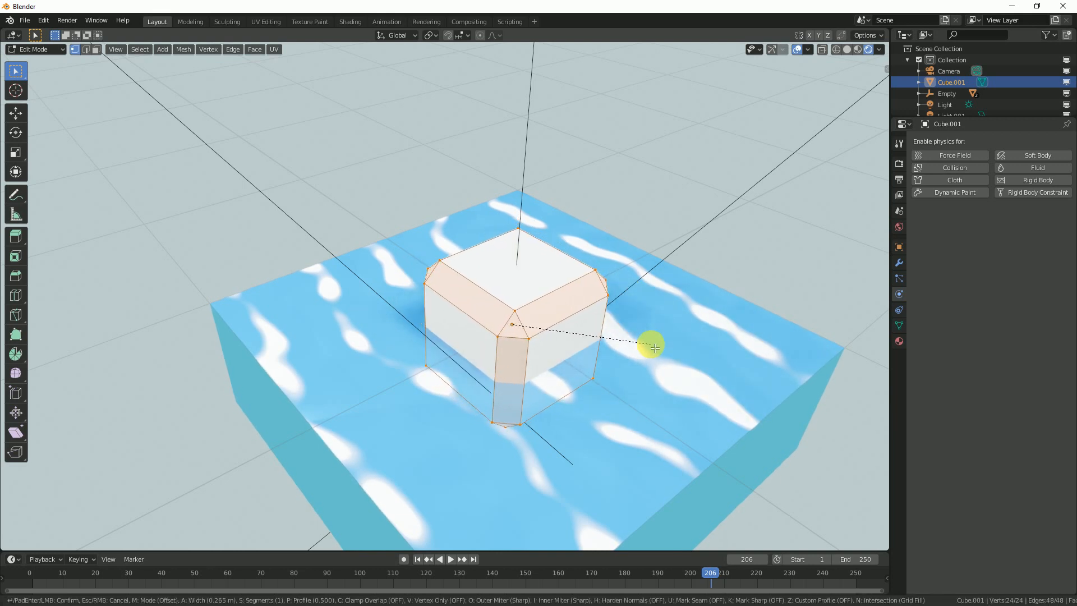
{"action": "scroll", "coordinate": [656, 351], "scroll_direction": "up", "scroll_amount": 1}
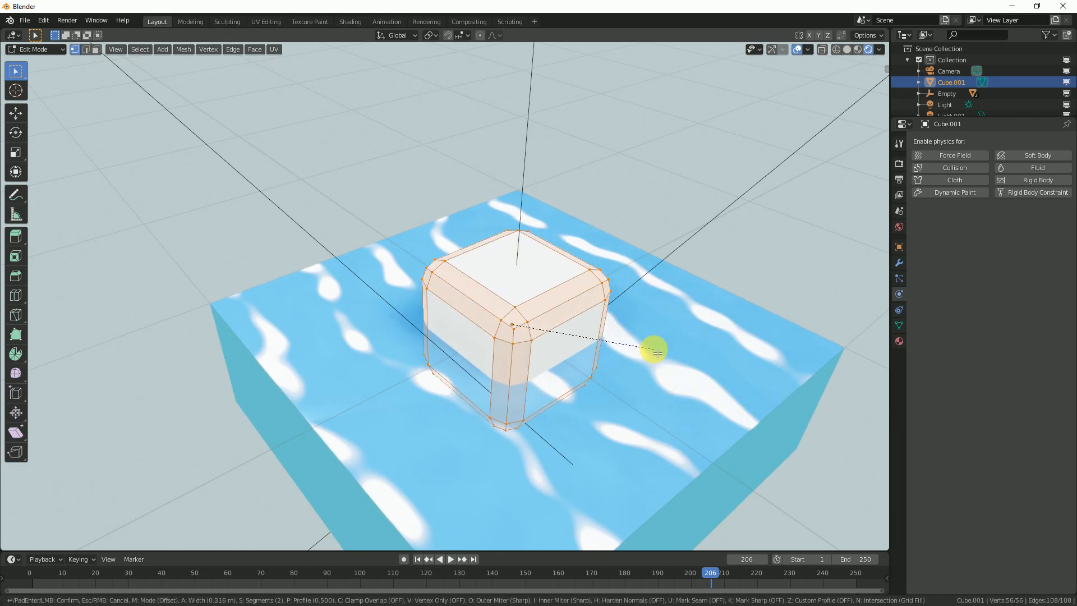
{"action": "left_click", "coordinate": [621, 354]}
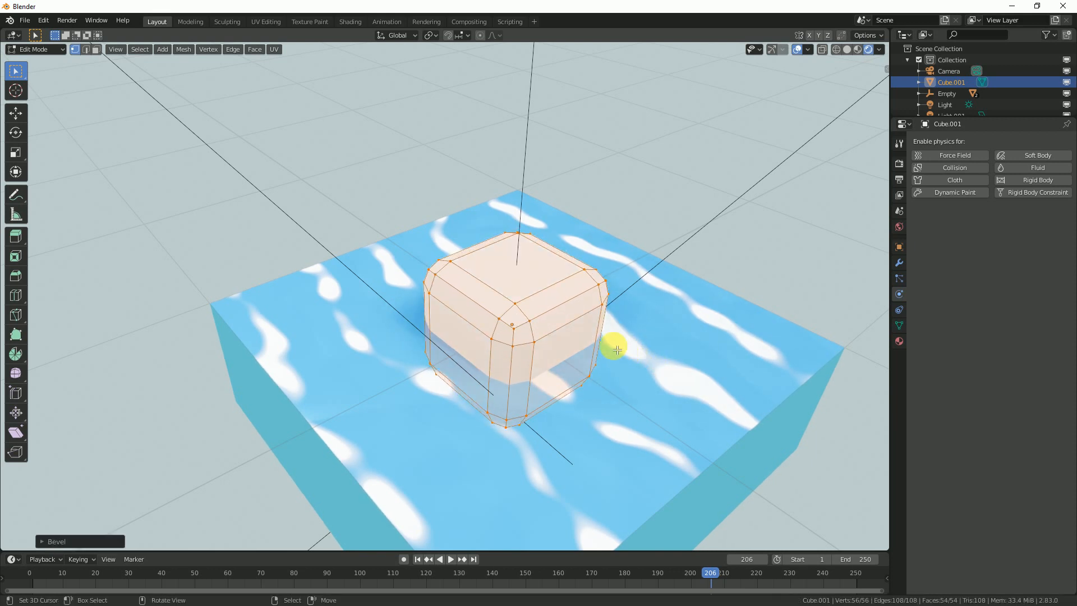
{"action": "scroll", "coordinate": [612, 337], "scroll_direction": "down", "scroll_amount": 5}
{"action": "key", "text": "Tab"}
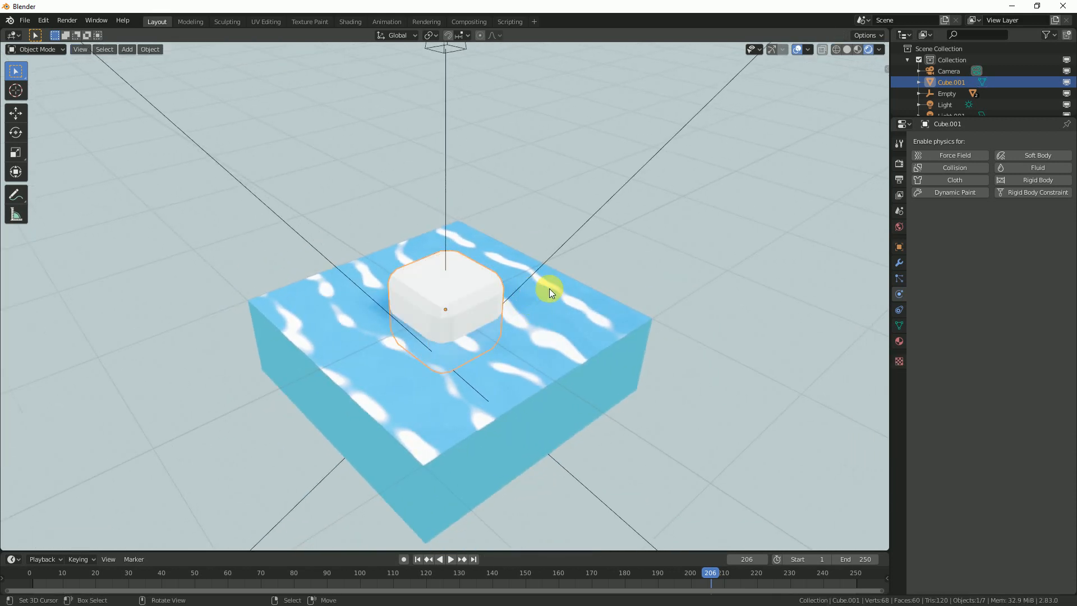
Step: Apply smooth shading to the bevelled cube
{"action": "key", "text": "F3"}
{"action": "type", "text": "smoo"}
{"action": "left_click", "coordinate": [666, 257]}
{"action": "middle_click_drag", "start_coordinate": [666, 257], "coordinate": [619, 307]}
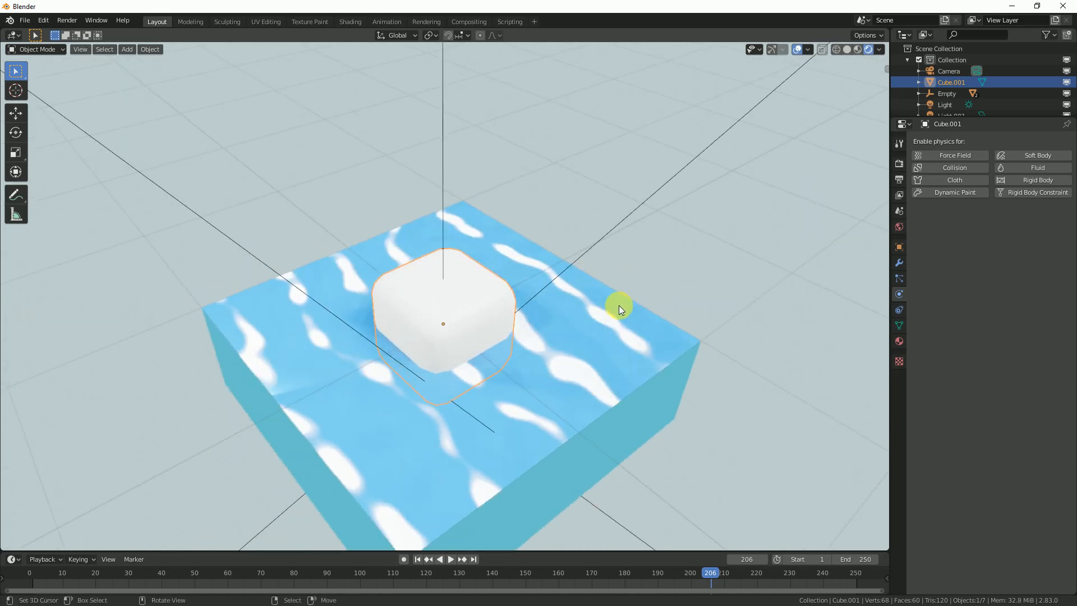
Step: Play the animation and check how the moving water looks around the smoothed cube
{"action": "key", "text": "space"}
{"action": "mouse_move", "coordinate": [688, 319]}
{"action": "middle_mouse_down"}
{"action": "mouse_move", "coordinate": [801, 317]}
{"action": "mouse_move", "coordinate": [671, 307]}
{"action": "middle_mouse_up"}
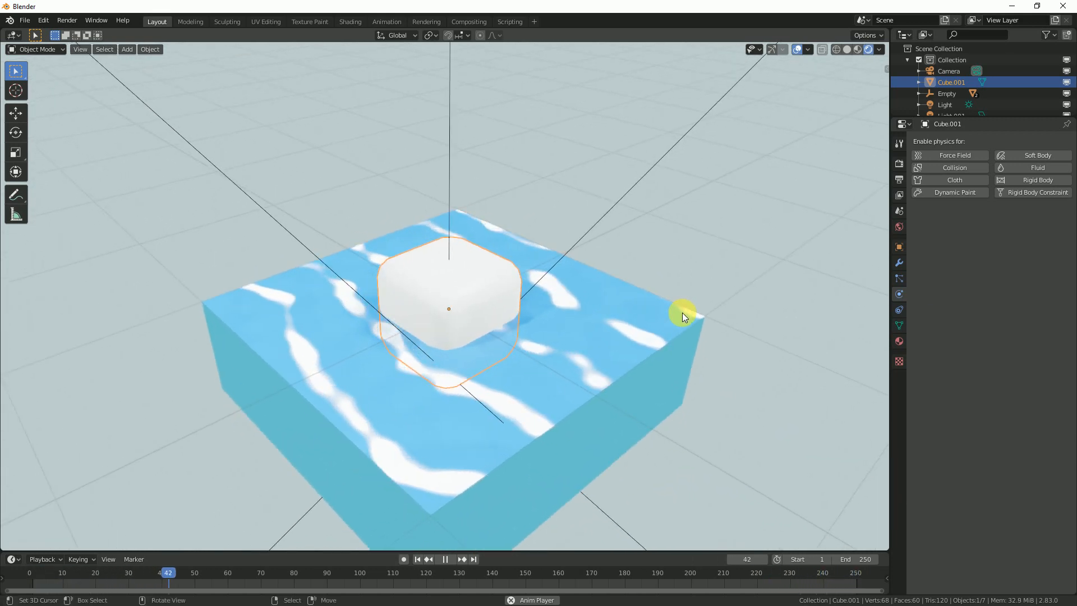
{"action": "scroll", "coordinate": [548, 302], "scroll_direction": "down", "scroll_amount": 2}
{"action": "mouse_move", "coordinate": [510, 297]}
{"action": "middle_mouse_down"}
{"action": "mouse_move", "coordinate": [477, 299]}
{"action": "mouse_move", "coordinate": [490, 310]}
{"action": "mouse_move", "coordinate": [517, 291]}
{"action": "mouse_move", "coordinate": [503, 288]}
{"action": "mouse_move", "coordinate": [523, 289]}
{"action": "mouse_move", "coordinate": [539, 337]}
{"action": "mouse_move", "coordinate": [639, 333]}
{"action": "mouse_move", "coordinate": [622, 322]}
{"action": "mouse_move", "coordinate": [507, 317]}
{"action": "middle_mouse_up"}
{"action": "middle_click_drag", "start_coordinate": [439, 273], "coordinate": [581, 308]}
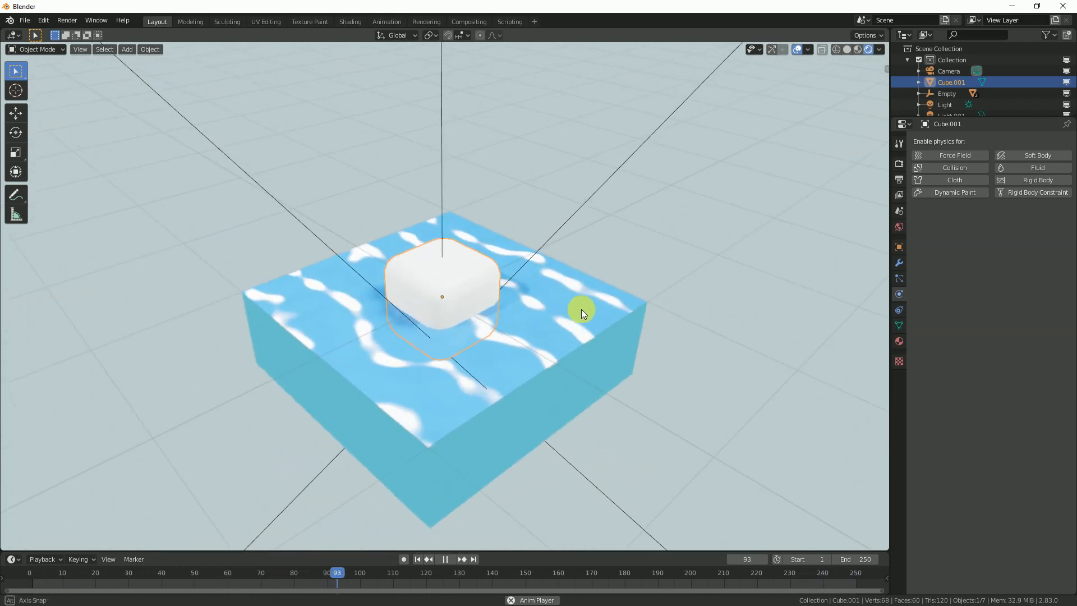
Step: Select the water surface plane and try moving it off the block
{"action": "left_click", "coordinate": [542, 292]}
{"action": "key", "text": "g"}
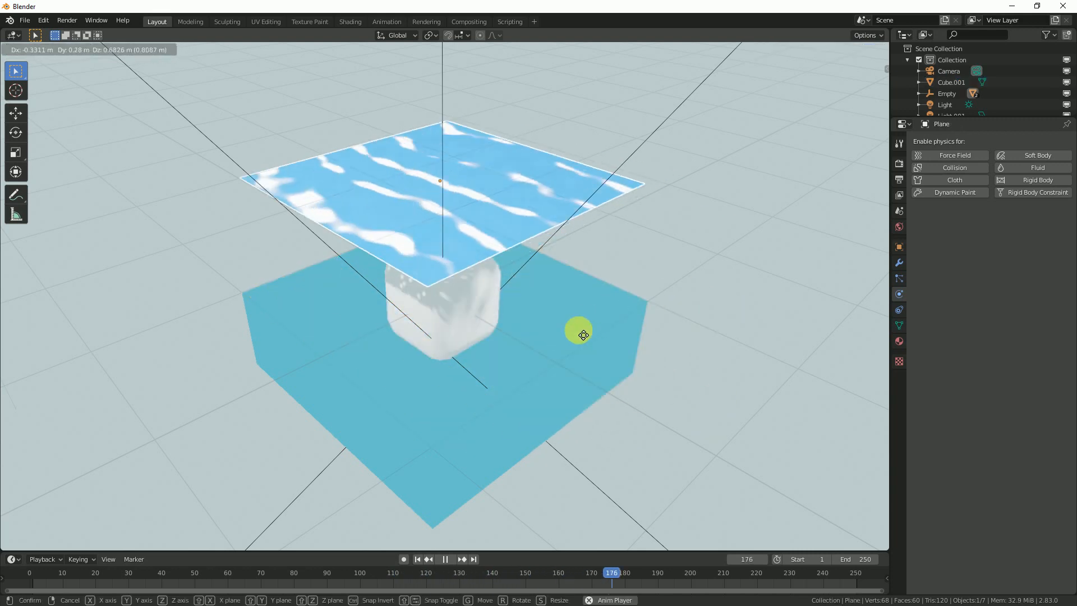
{"action": "right_click", "coordinate": [679, 376]}
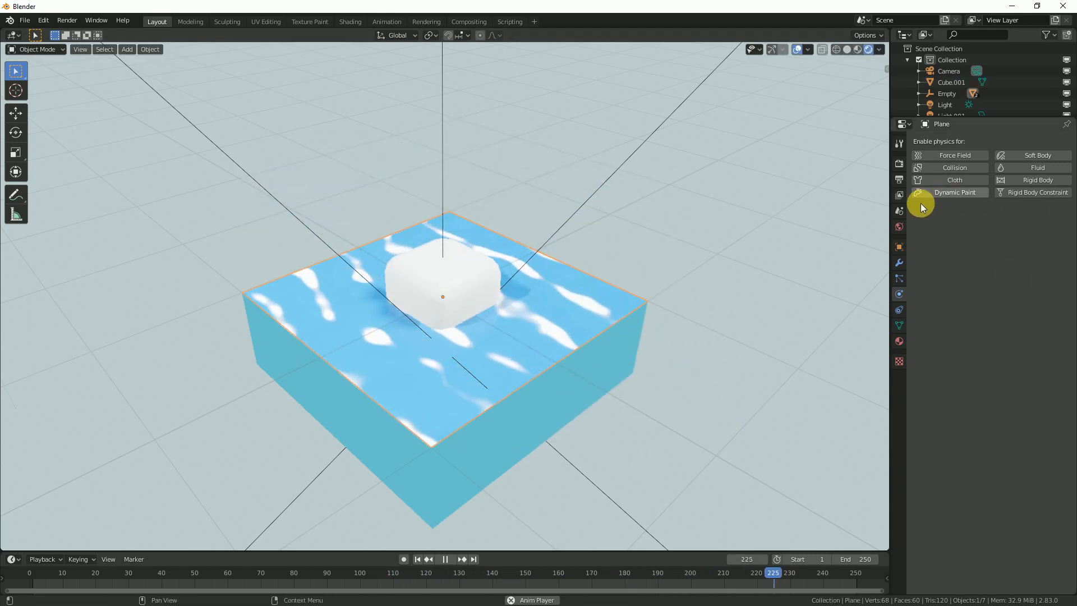
Step: Stop the playback at frame 1 and make the timeline area slightly taller
{"action": "key", "text": "space"}
{"action": "left_click", "coordinate": [426, 557]}
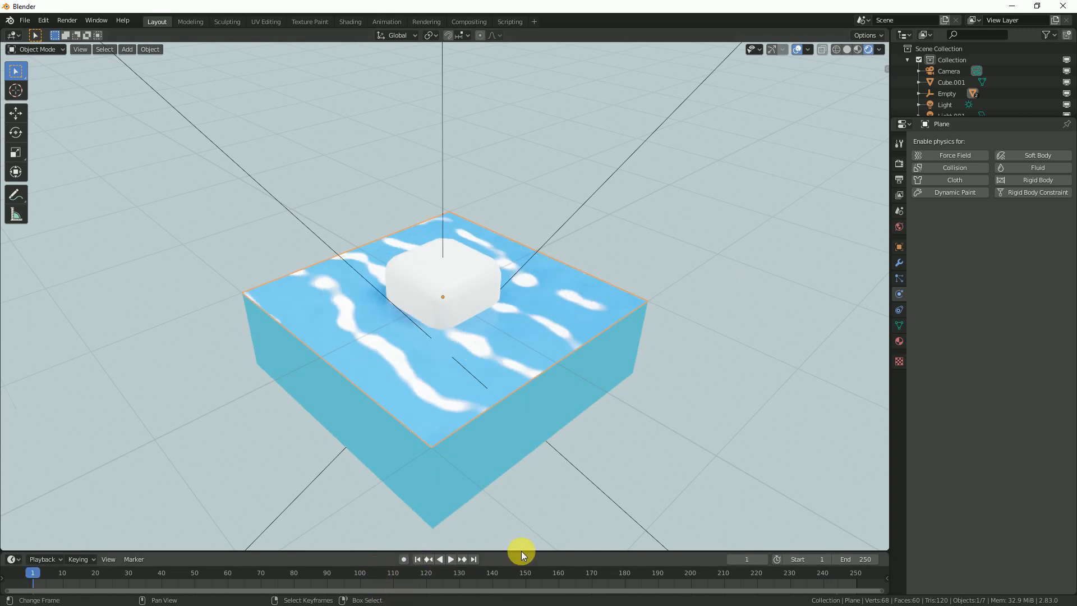
{"action": "left_click_drag", "start_coordinate": [523, 550], "coordinate": [570, 524]}
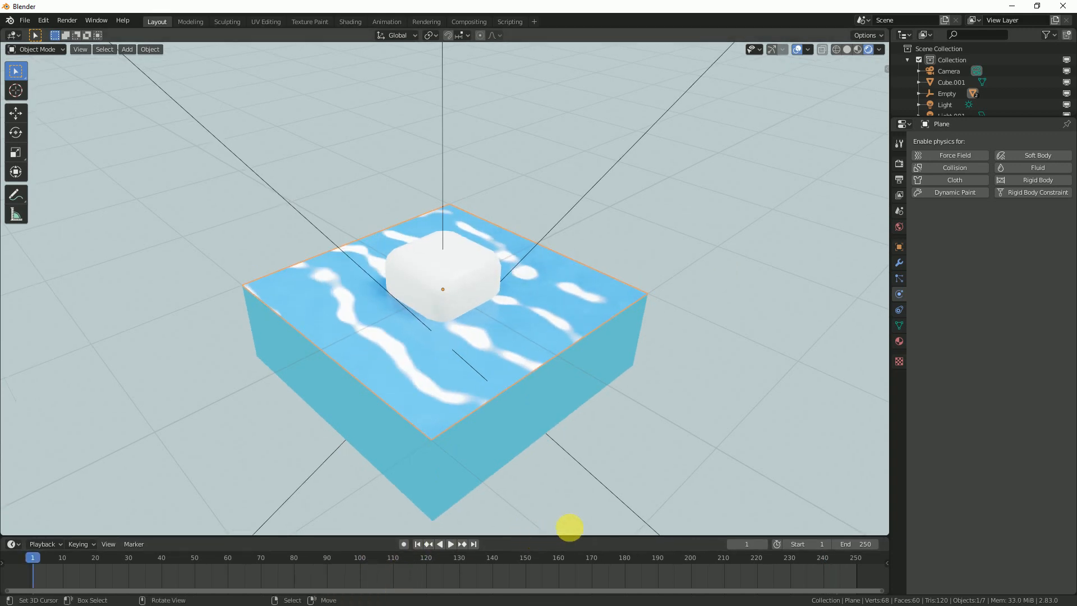
{"action": "middle_click_drag", "start_coordinate": [725, 244], "coordinate": [742, 263]}
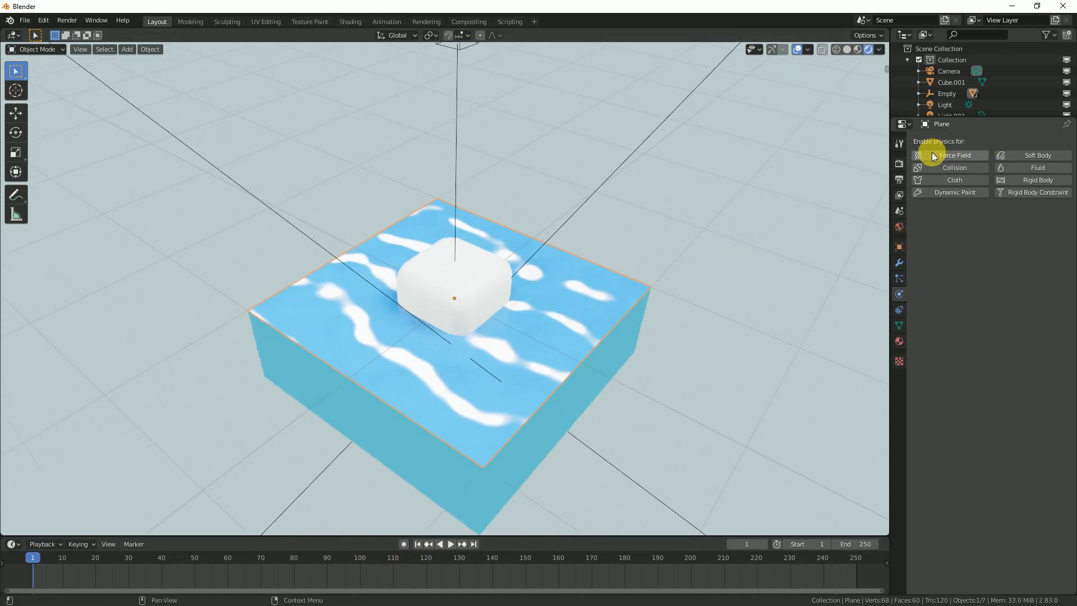
Step: Enable Dynamic Paint physics on the water plane with the type Canvas and add the canvas
{"action": "left_click", "coordinate": [952, 194]}
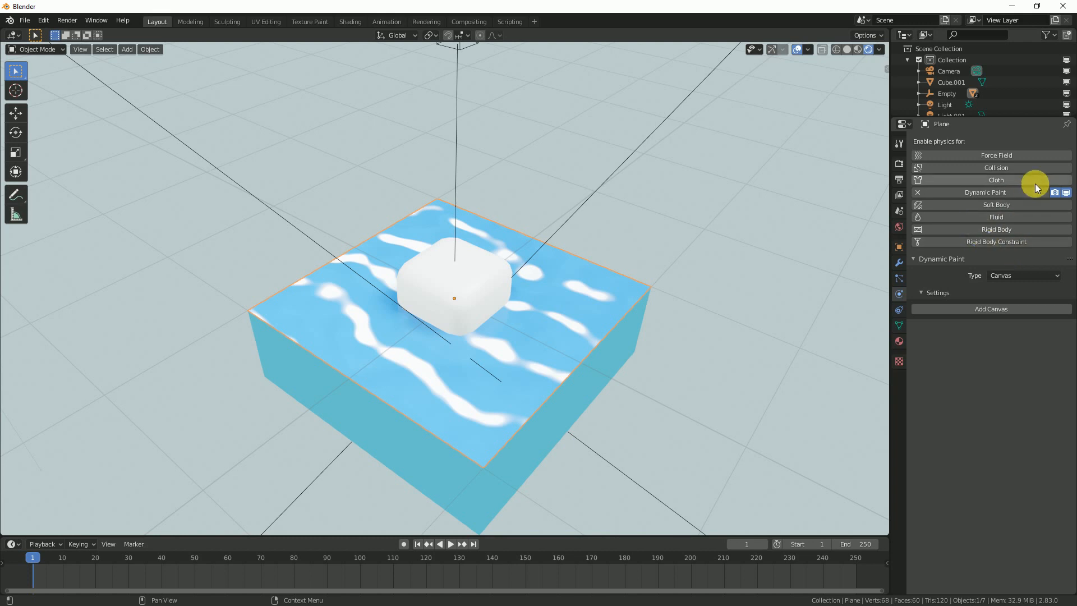
{"action": "left_click", "coordinate": [918, 193]}
{"action": "left_click", "coordinate": [936, 192]}
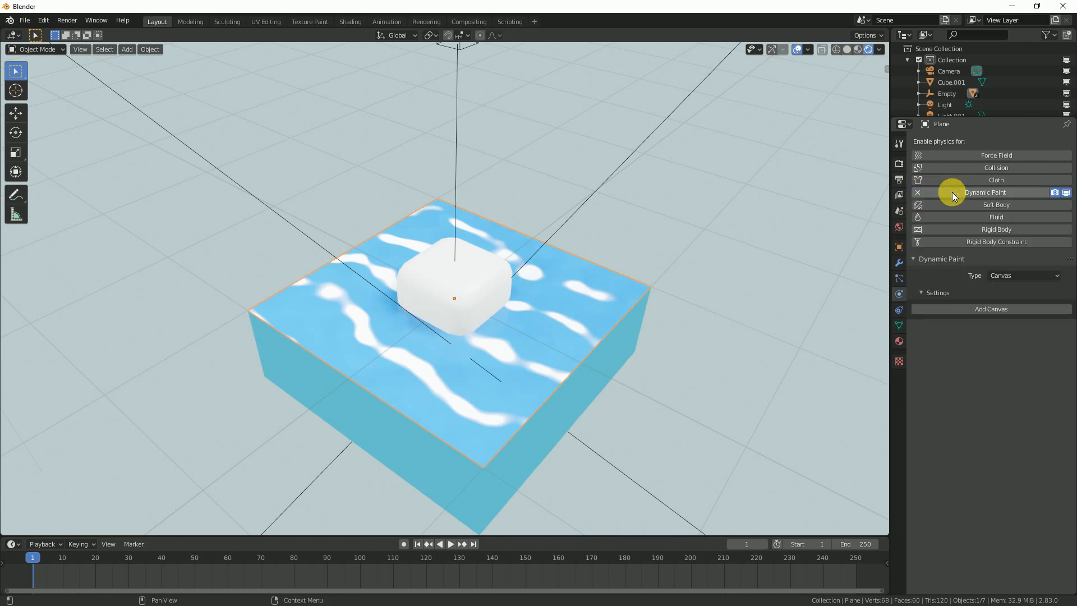
{"action": "left_click", "coordinate": [1007, 276]}
{"action": "left_click", "coordinate": [1004, 288]}
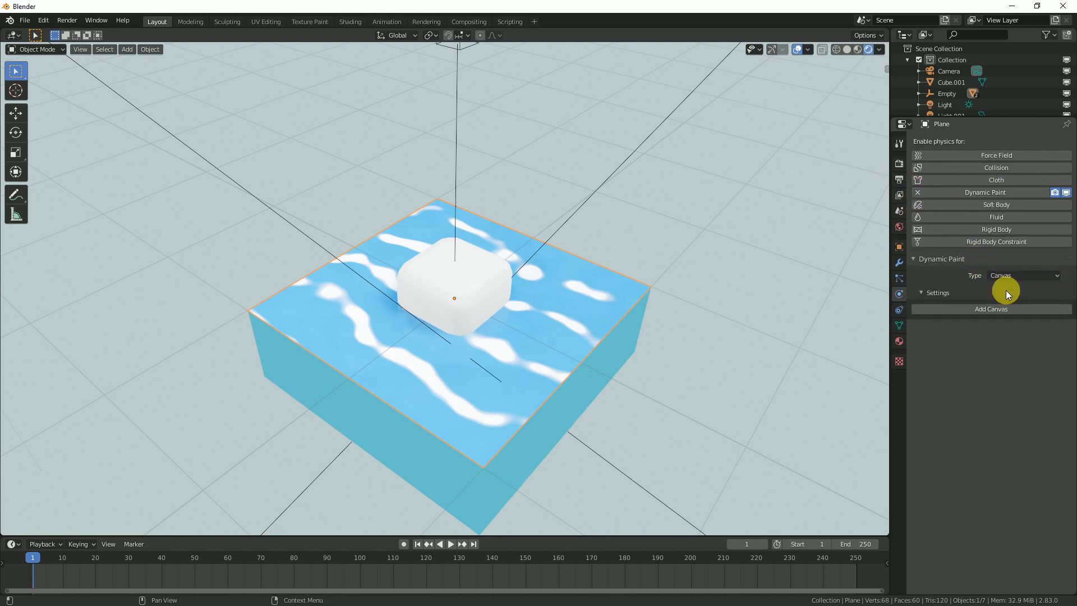
{"action": "left_click", "coordinate": [995, 310]}
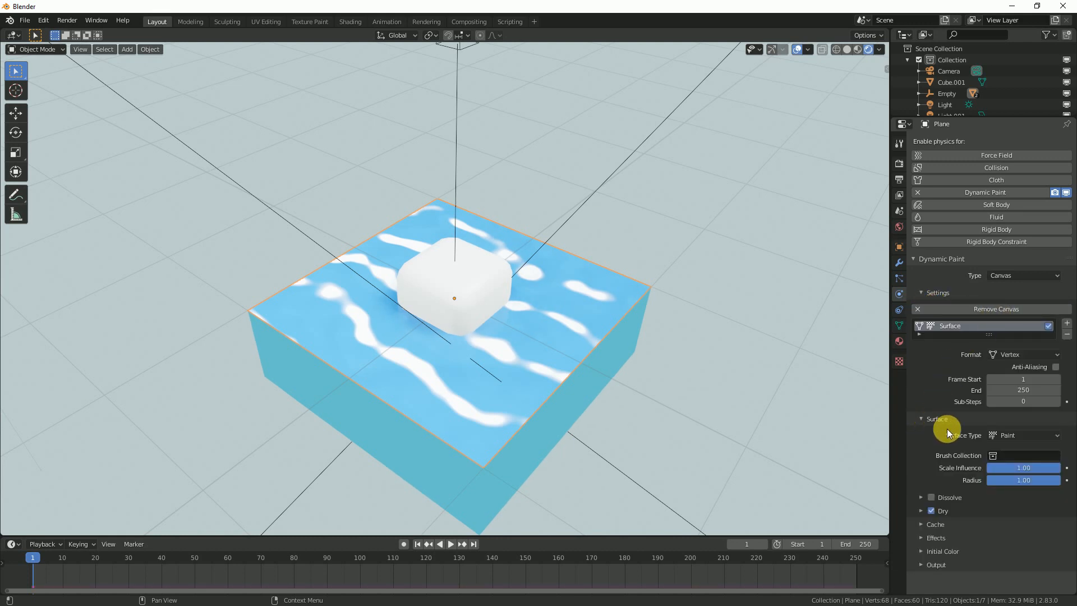
Step: Collapse the canvas settings and set the plane's Dynamic Paint surface type to Waves
{"action": "left_click", "coordinate": [925, 292]}
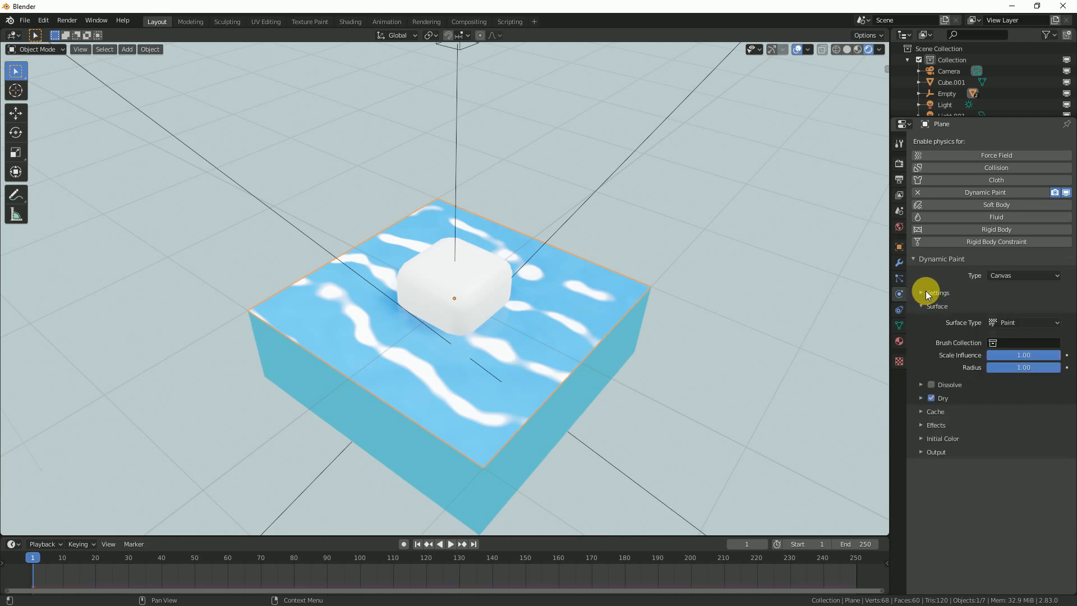
{"action": "left_click", "coordinate": [1004, 323]}
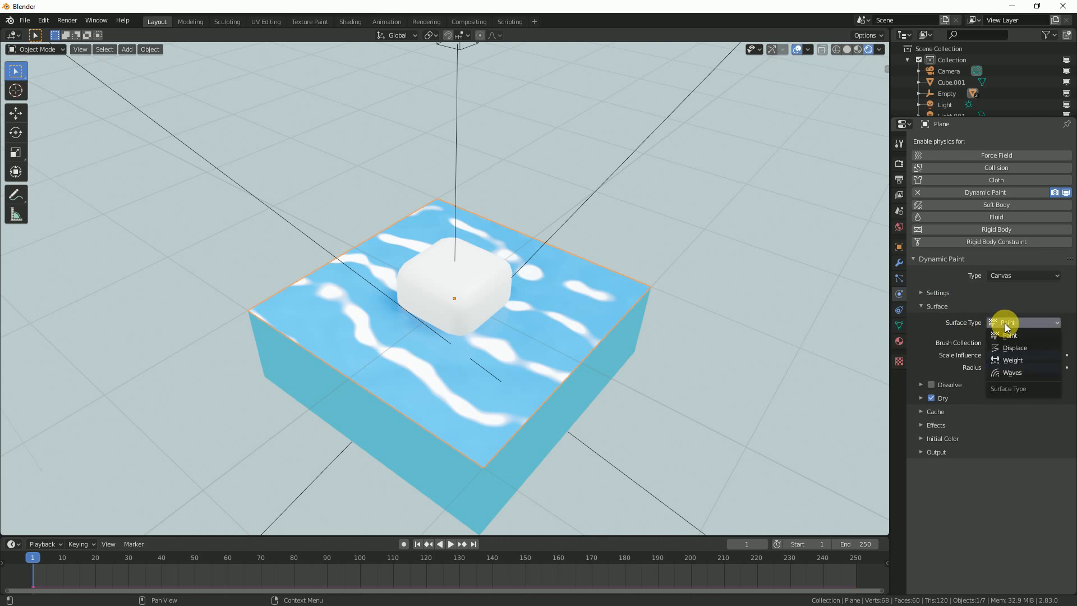
{"action": "left_click", "coordinate": [1015, 372]}
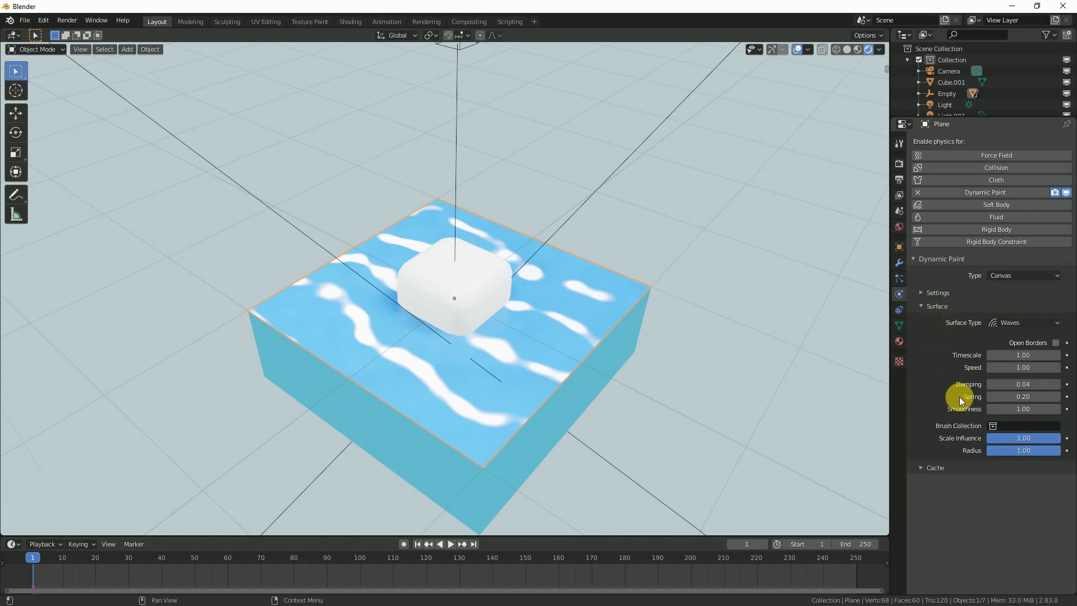
Step: Play the animation to check the water plane's wave canvas, and return to frame 1
{"action": "middle_click_drag", "start_coordinate": [490, 264], "coordinate": [563, 325]}
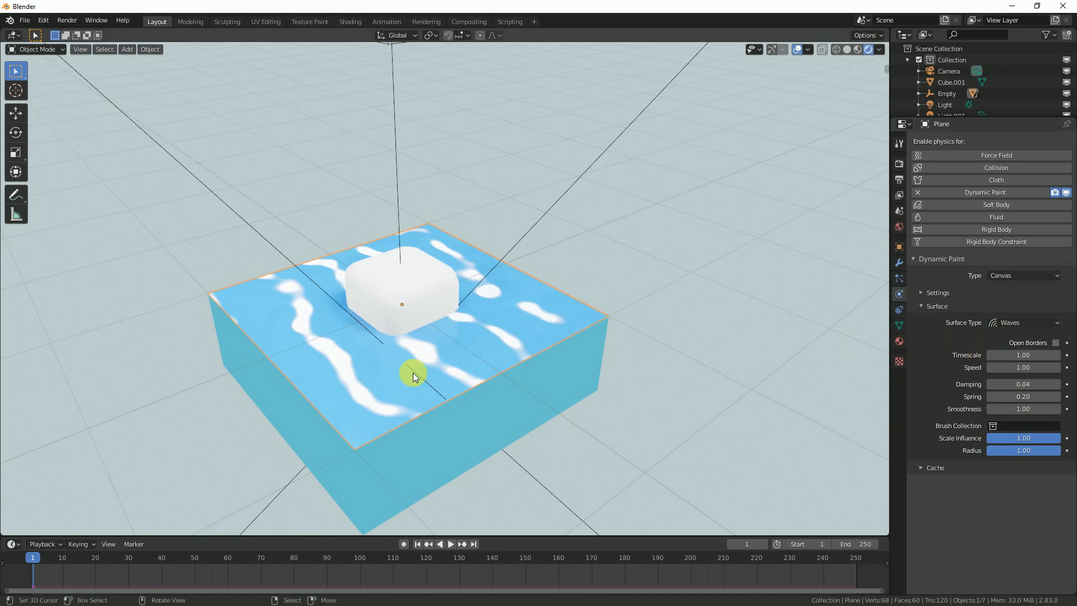
{"action": "middle_click_drag", "start_coordinate": [585, 297], "coordinate": [599, 278], "text": "shift"}
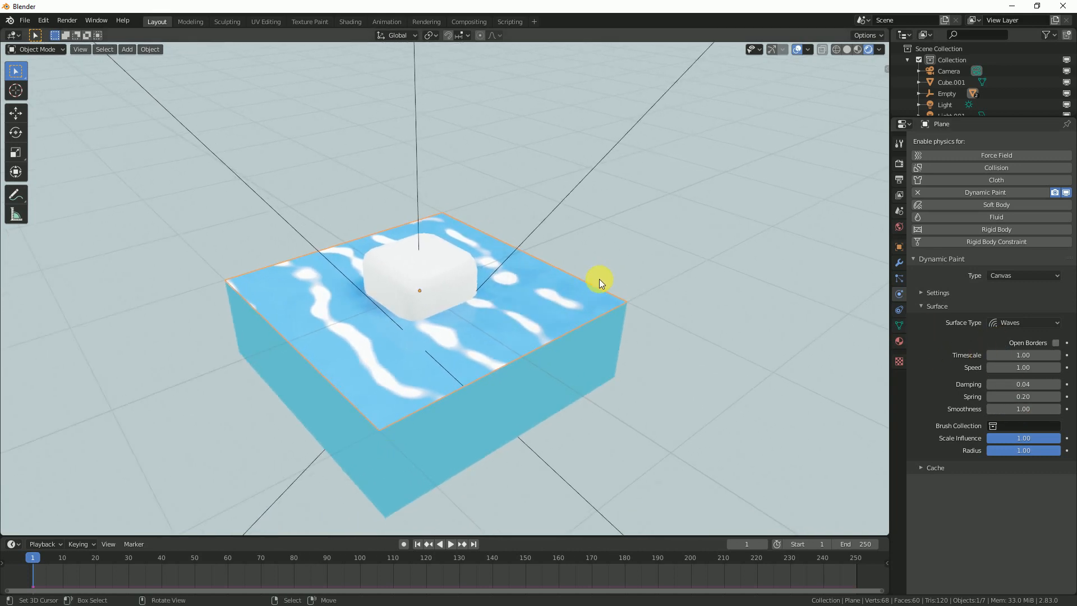
{"action": "left_click", "coordinate": [453, 542]}
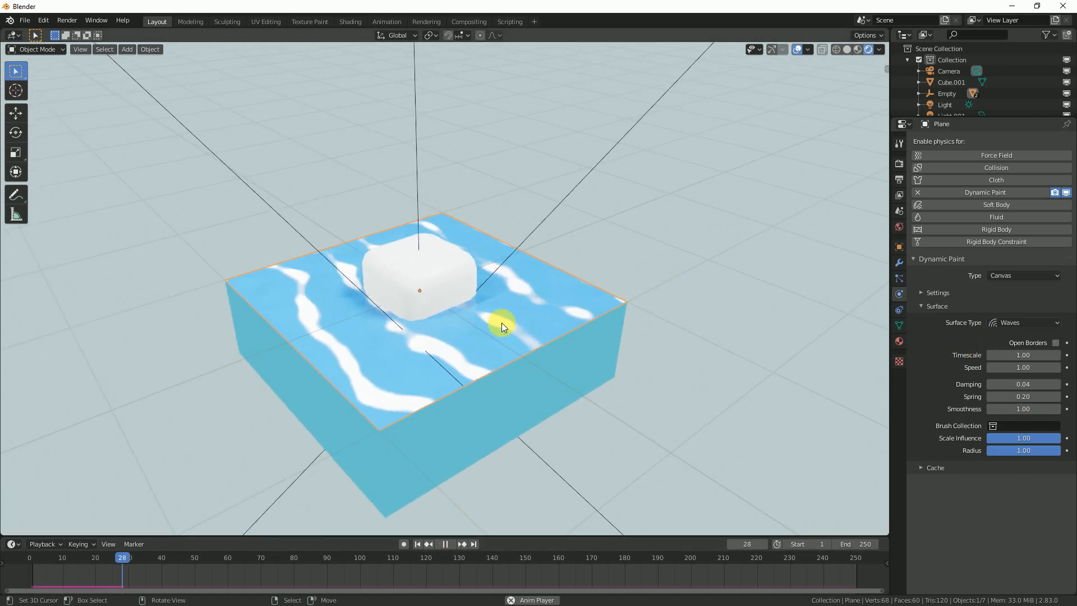
{"action": "key", "text": "space"}
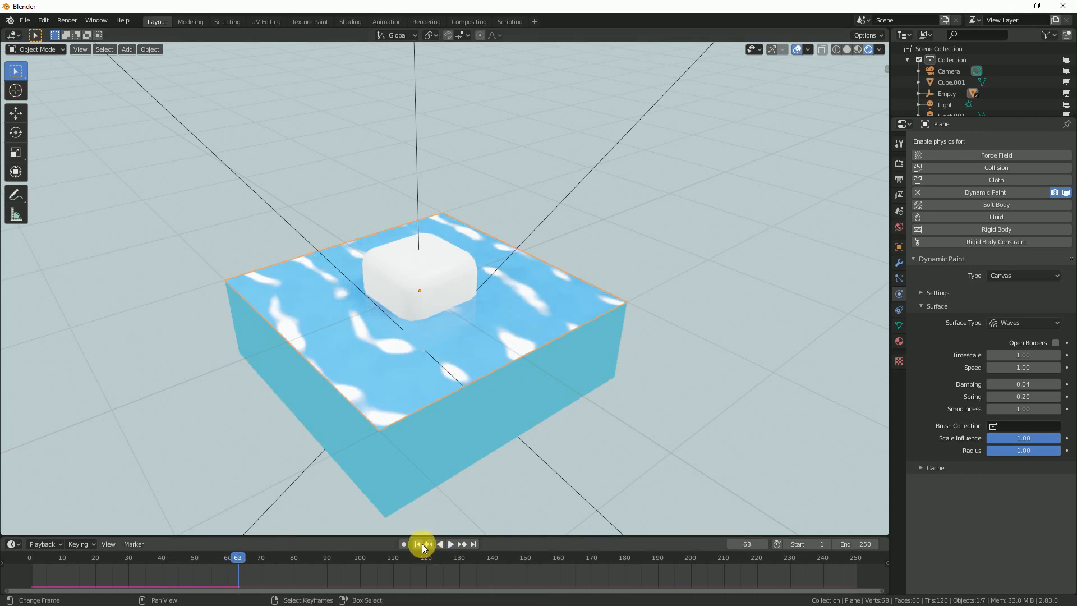
{"action": "left_click", "coordinate": [420, 544]}
{"action": "middle_click_drag", "start_coordinate": [432, 452], "coordinate": [576, 343]}
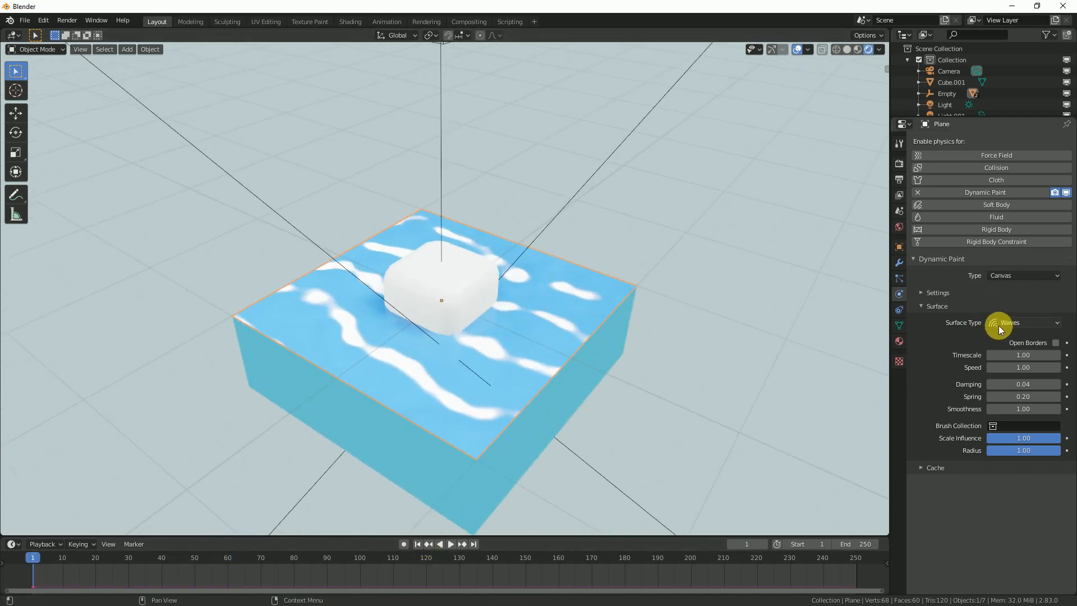
{"action": "mouse_move", "coordinate": [597, 304]}
{"action": "middle_mouse_down"}
{"action": "mouse_move", "coordinate": [497, 319]}
{"action": "mouse_move", "coordinate": [538, 321]}
{"action": "middle_mouse_up"}
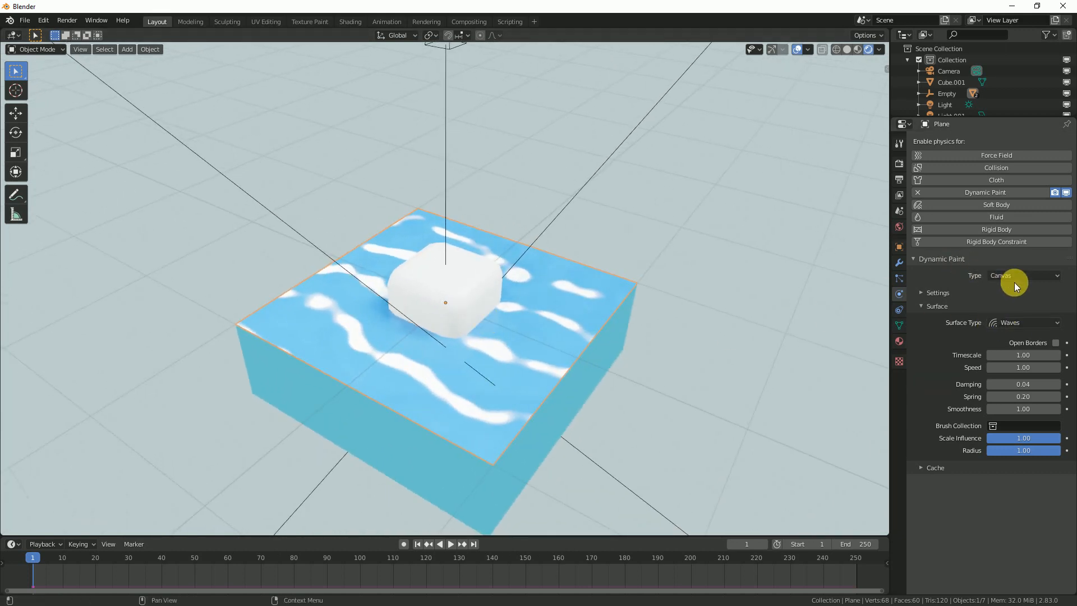
Step: Collapse the plane's Surface settings and view the available Dynamic Paint types, Canvas and Brush
{"action": "left_click", "coordinate": [922, 306]}
{"action": "left_click", "coordinate": [992, 275]}
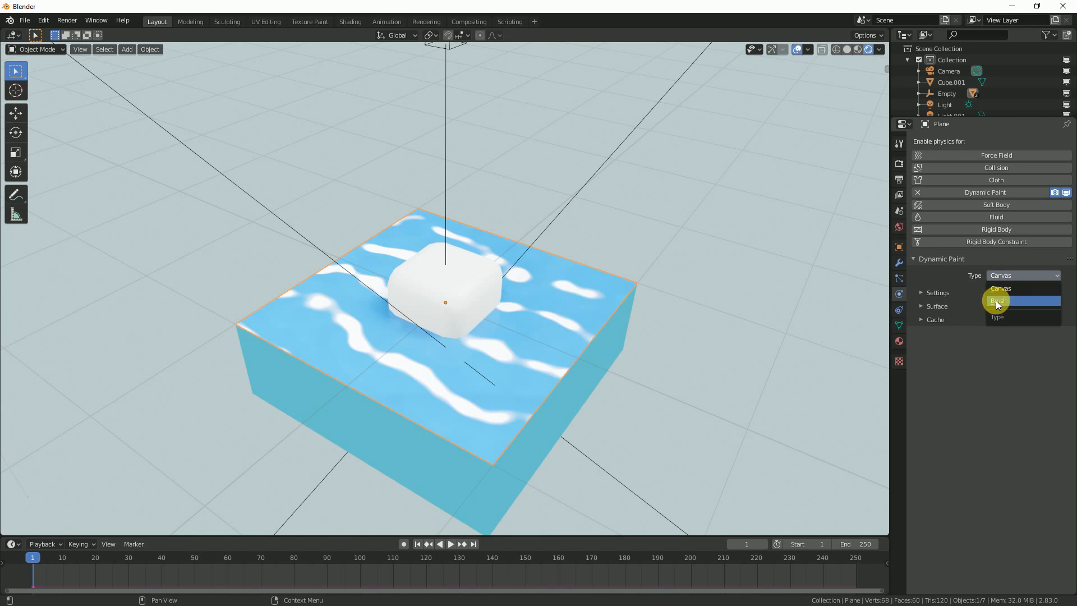
{"action": "middle_click_drag", "start_coordinate": [658, 330], "coordinate": [650, 289]}
Step: Enable Dynamic Paint physics on the white cube with the type Brush and add the brush
{"action": "left_click", "coordinate": [487, 222]}
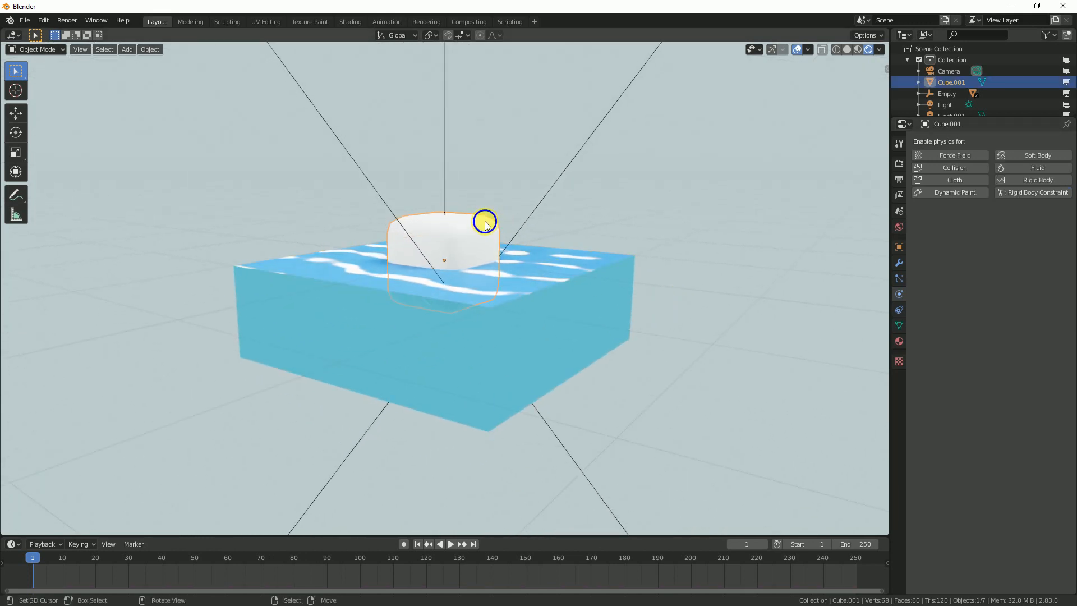
{"action": "middle_click_drag", "start_coordinate": [564, 237], "coordinate": [546, 289]}
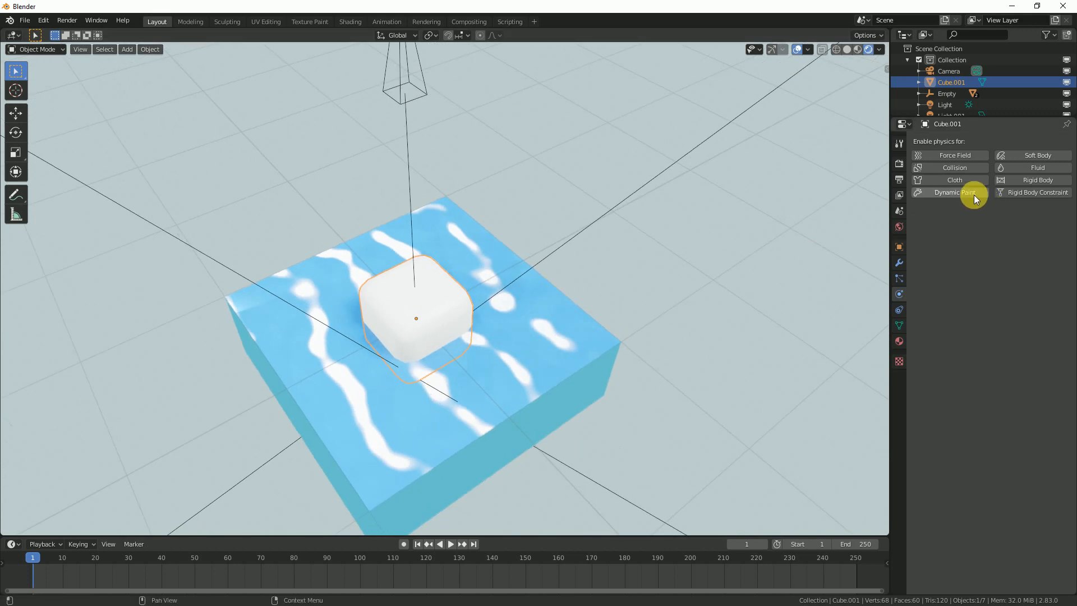
{"action": "left_click", "coordinate": [956, 192]}
{"action": "left_click", "coordinate": [999, 277]}
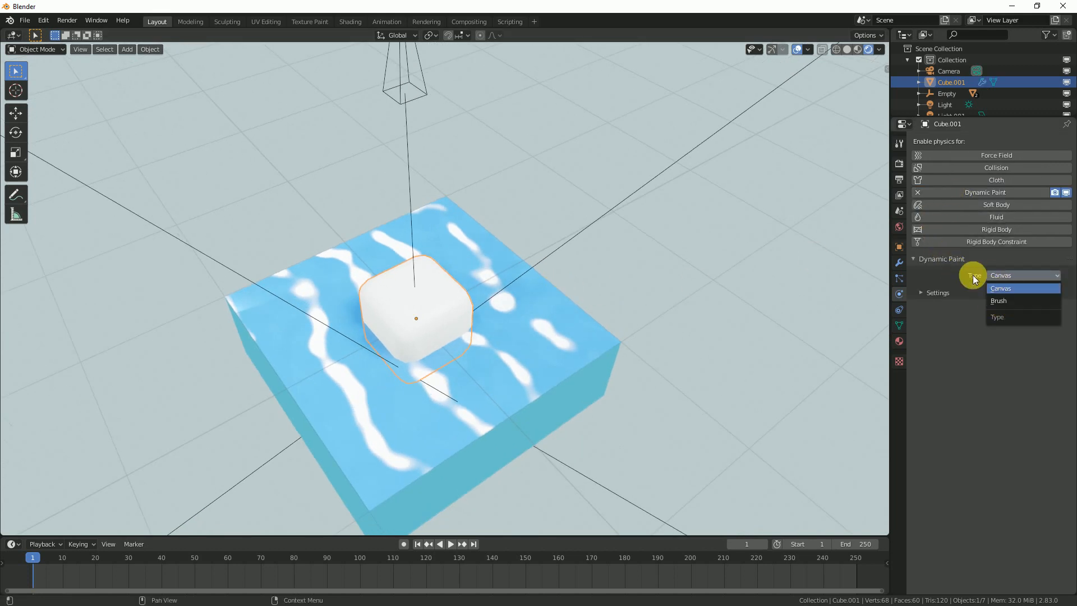
{"action": "left_click", "coordinate": [1008, 275]}
{"action": "left_click", "coordinate": [1012, 301]}
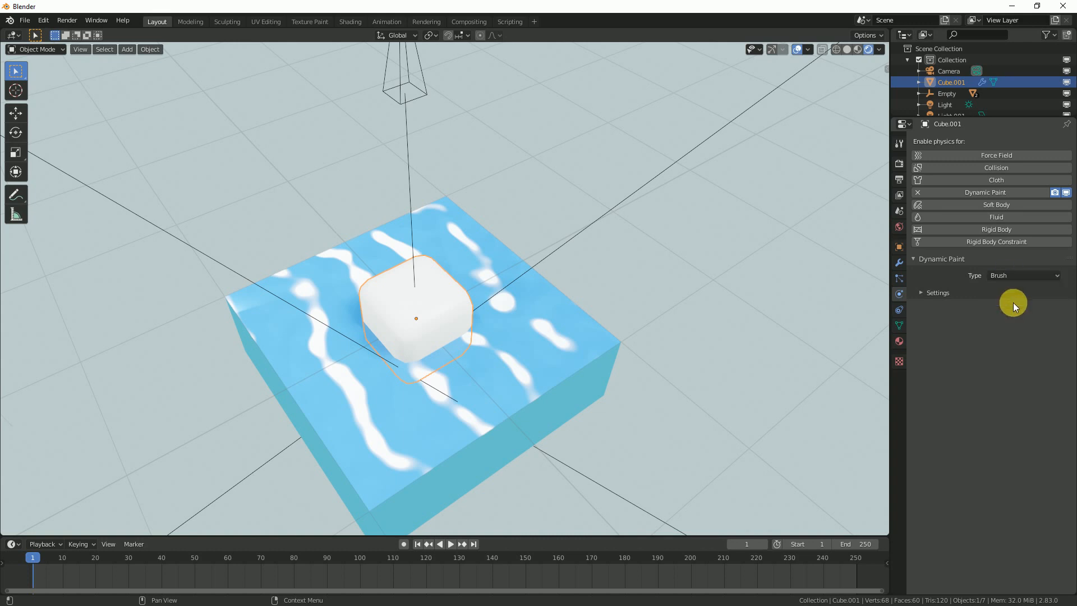
{"action": "left_click", "coordinate": [921, 294]}
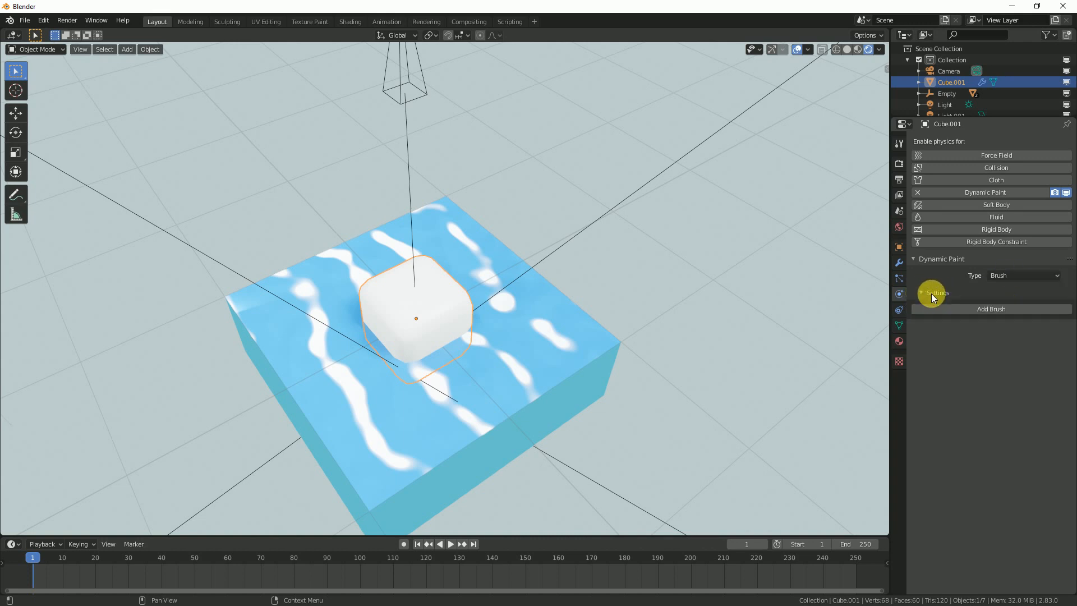
{"action": "left_click", "coordinate": [1005, 308]}
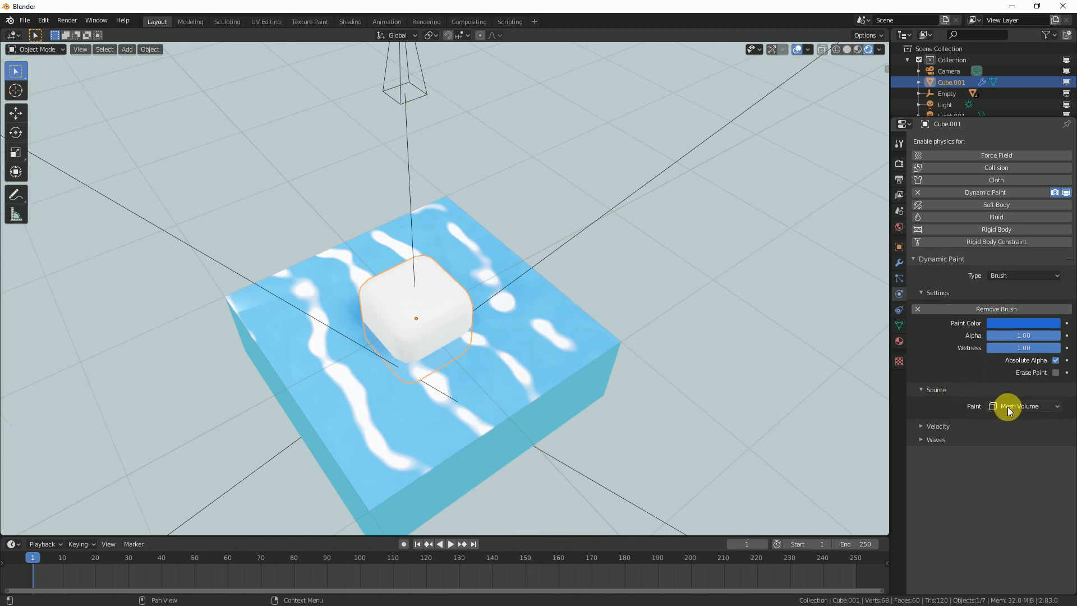
Step: Collapse the cube's brush Source and Settings sections and show its Waves options
{"action": "left_click", "coordinate": [926, 388]}
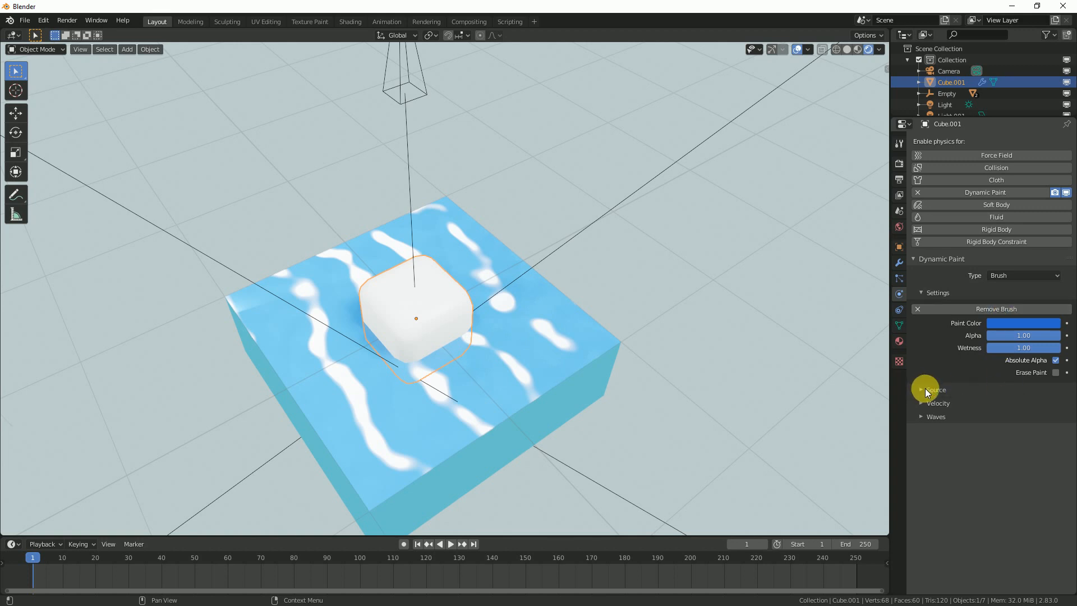
{"action": "left_click", "coordinate": [920, 293]}
{"action": "left_click", "coordinate": [929, 333]}
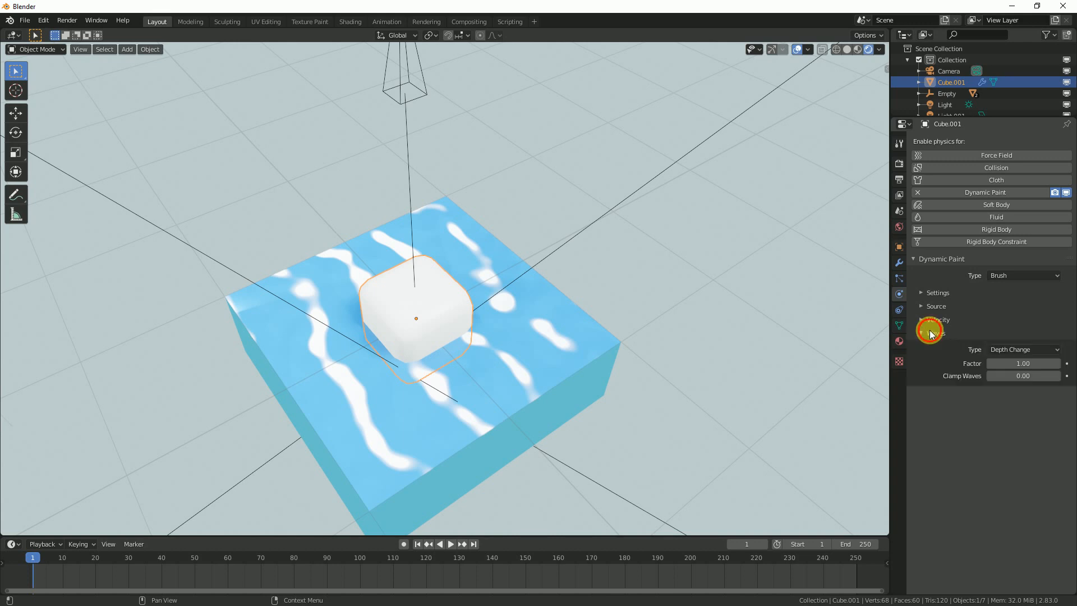
Step: Enlarge the timeline slightly, play the animation to check the cube's effect on the water, and return to frame 1
{"action": "middle_click_drag", "start_coordinate": [560, 322], "coordinate": [581, 307]}
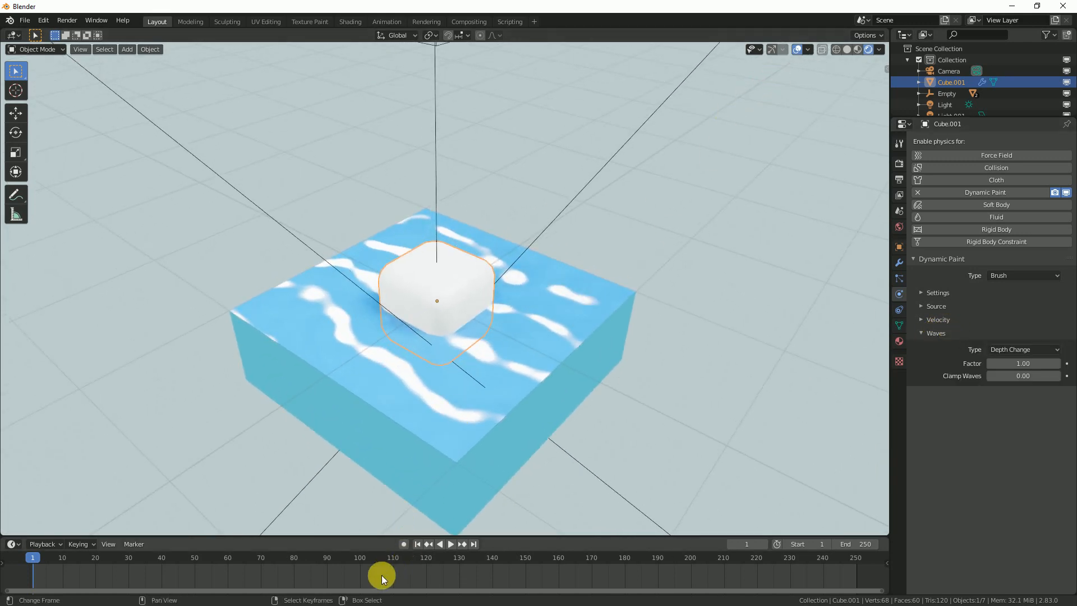
{"action": "left_click_drag", "start_coordinate": [367, 535], "coordinate": [368, 530]}
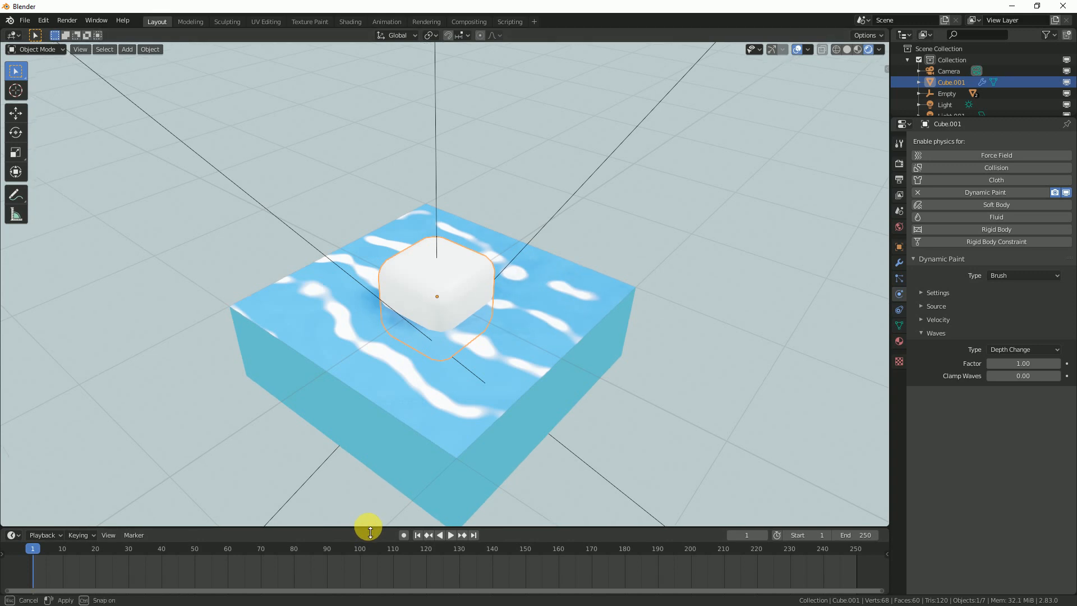
{"action": "middle_click_drag", "start_coordinate": [503, 342], "coordinate": [495, 315]}
{"action": "scroll", "coordinate": [529, 362], "scroll_direction": "down", "scroll_amount": 2}
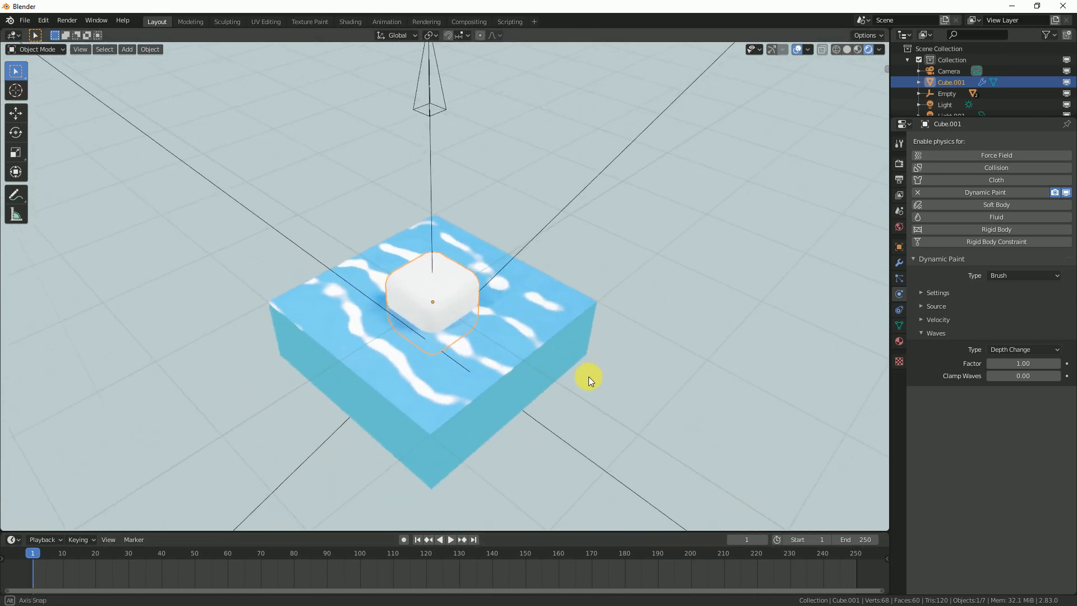
{"action": "left_click", "coordinate": [450, 539]}
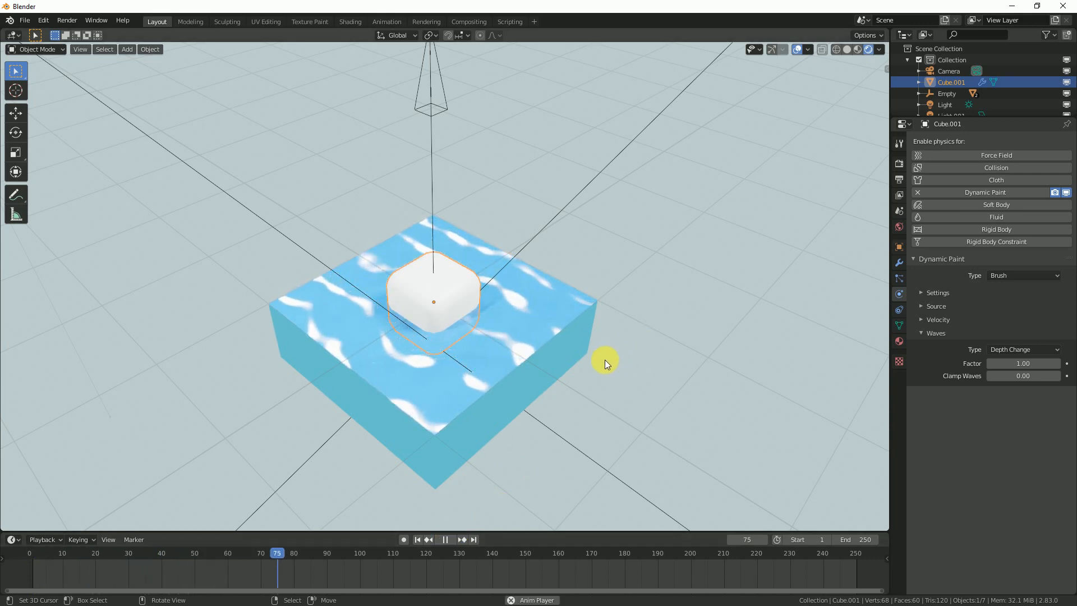
{"action": "key", "text": "space"}
{"action": "left_click", "coordinate": [411, 542]}
Step: Open the water plane in Edit Mode and hide the viewport toolbar
{"action": "left_click", "coordinate": [534, 290]}
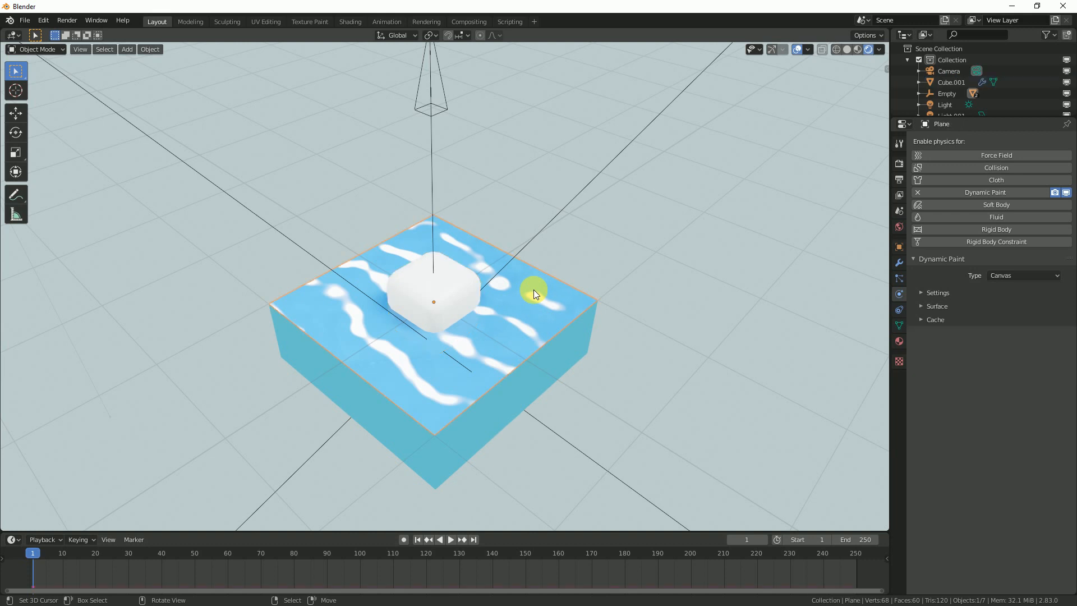
{"action": "scroll", "coordinate": [554, 311], "scroll_direction": "up", "scroll_amount": 2}
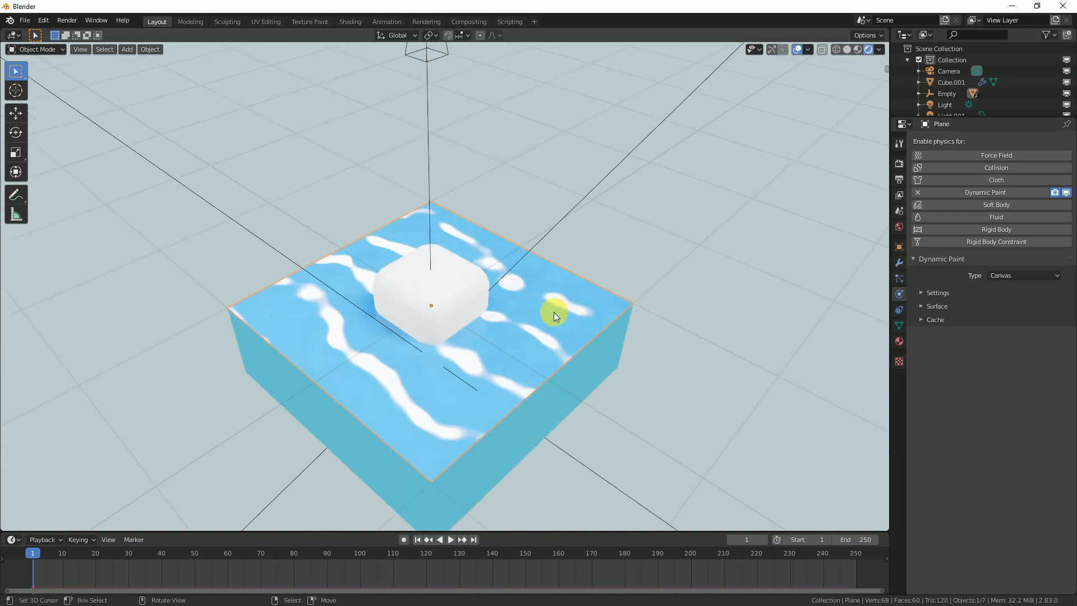
{"action": "middle_click_drag", "start_coordinate": [642, 371], "coordinate": [613, 360]}
{"action": "key", "text": "Tab"}
{"action": "key", "text": "t"}
Step: Hide the camera and light guides in the viewport overlays
{"action": "left_click", "coordinate": [798, 50]}
{"action": "left_click", "coordinate": [799, 50]}
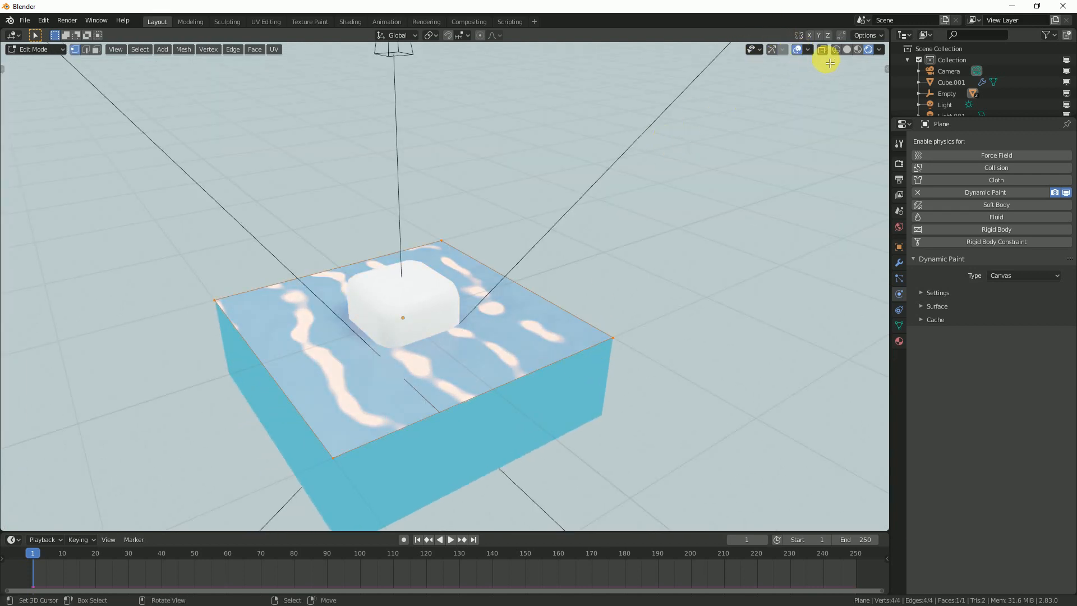
{"action": "left_click", "coordinate": [809, 51]}
{"action": "left_click", "coordinate": [744, 172]}
{"action": "middle_click_drag", "start_coordinate": [505, 269], "coordinate": [653, 260]}
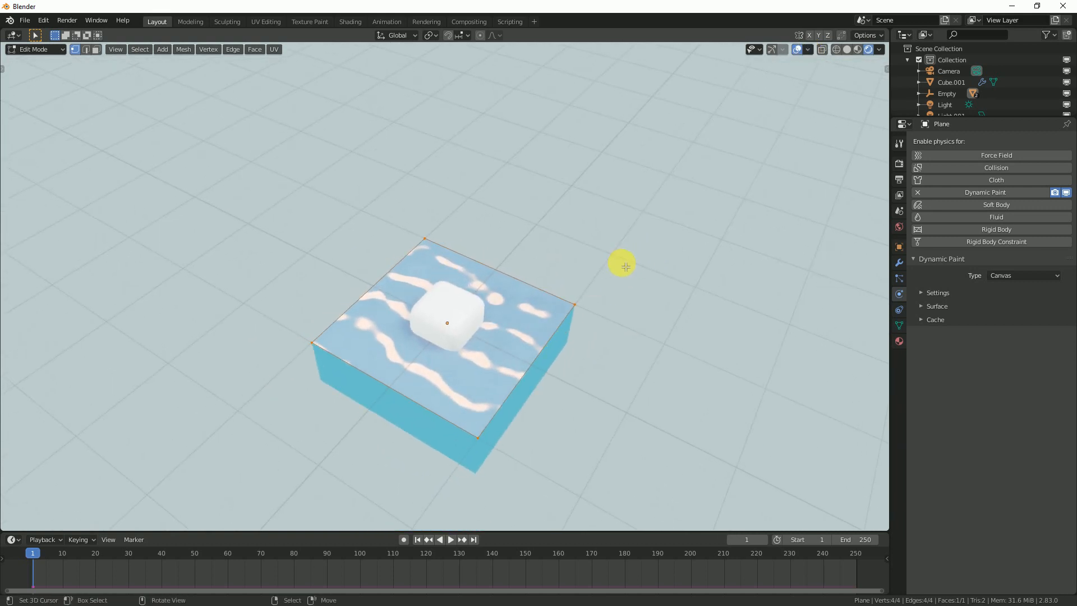
Step: Subdivide the water plane with 50 cuts and return to Object Mode
{"action": "right_click", "coordinate": [622, 265]}
{"action": "left_click", "coordinate": [576, 283]}
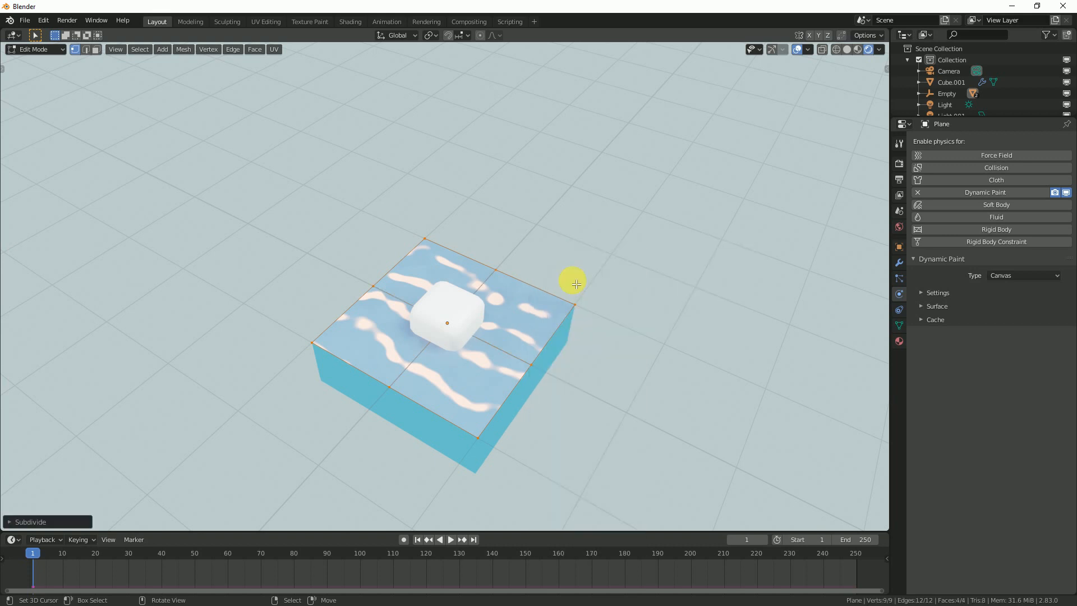
{"action": "left_click", "coordinate": [42, 517]}
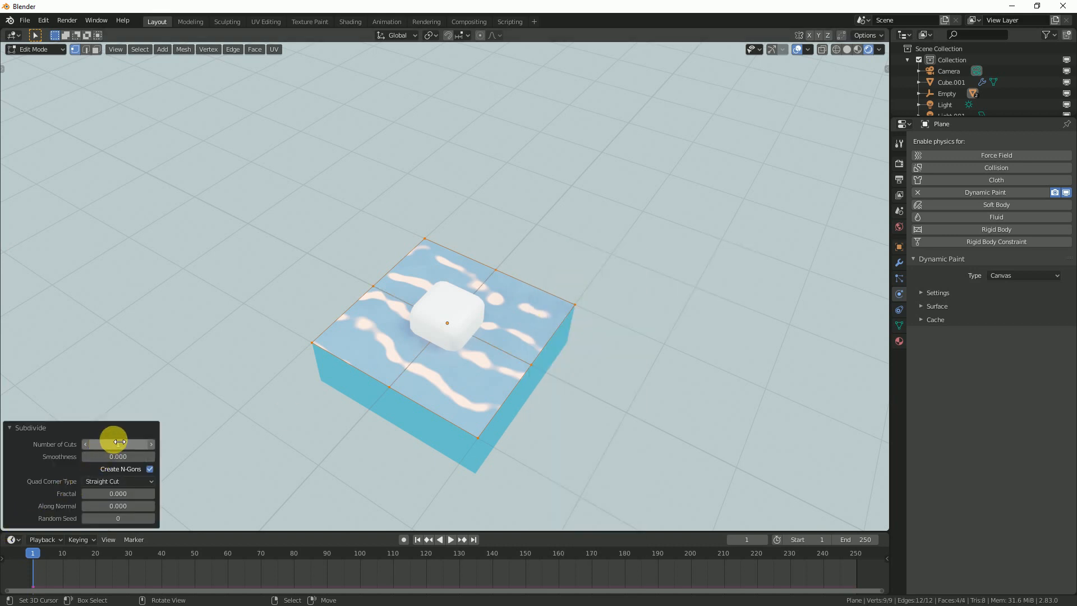
{"action": "type", "text": "50"}
{"action": "key", "text": "Return"}
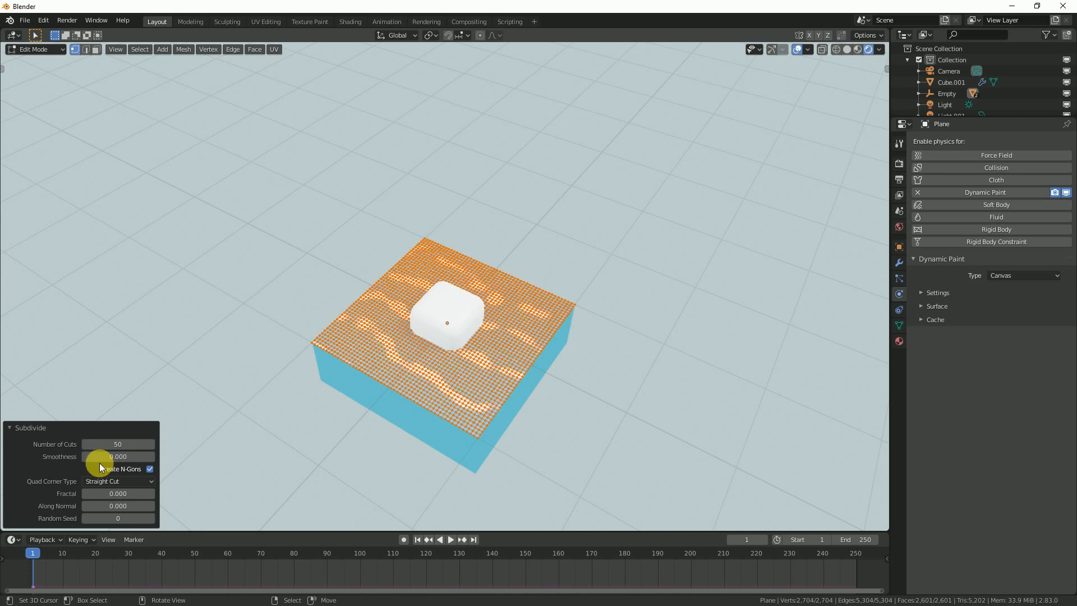
{"action": "left_click", "coordinate": [10, 427]}
{"action": "middle_click_drag", "start_coordinate": [567, 361], "coordinate": [541, 357]}
{"action": "scroll", "coordinate": [564, 392], "scroll_direction": "up", "scroll_amount": 1}
{"action": "middle_click_drag", "start_coordinate": [565, 393], "coordinate": [439, 354]}
{"action": "key", "text": "Tab"}
Step: Inspect the water around the cube, play the wave animation on the subdivided plane, and return to frame 1
{"action": "scroll", "coordinate": [530, 389], "scroll_direction": "down", "scroll_amount": 2}
{"action": "scroll", "coordinate": [446, 325], "scroll_direction": "up", "scroll_amount": 3}
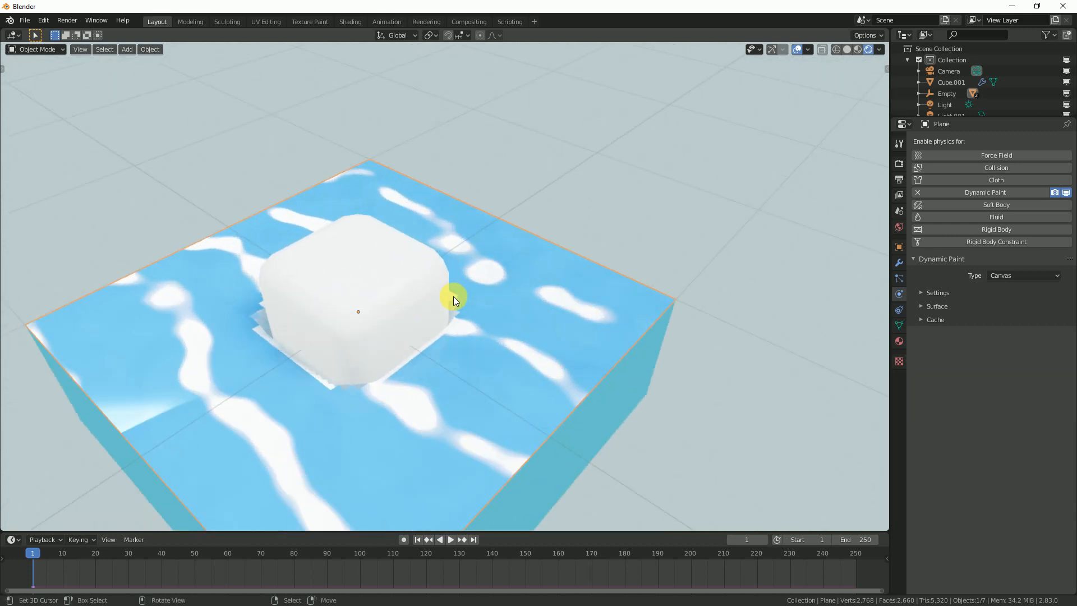
{"action": "middle_click_drag", "start_coordinate": [453, 314], "coordinate": [399, 322]}
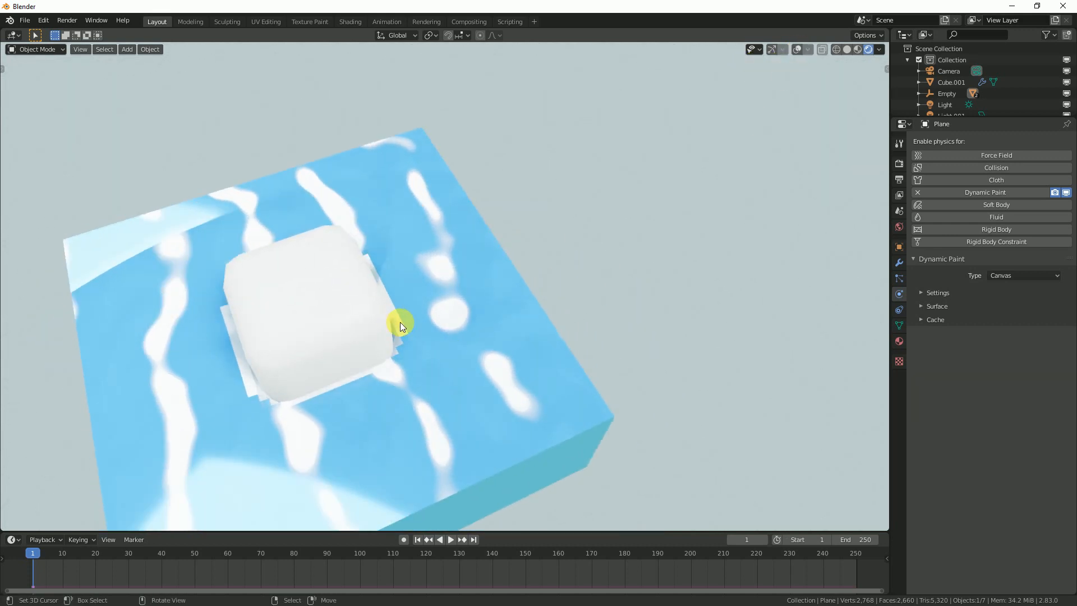
{"action": "scroll", "coordinate": [359, 362], "scroll_direction": "down", "scroll_amount": 2}
{"action": "middle_click_drag", "start_coordinate": [517, 340], "coordinate": [591, 350]}
{"action": "left_click", "coordinate": [448, 542]}
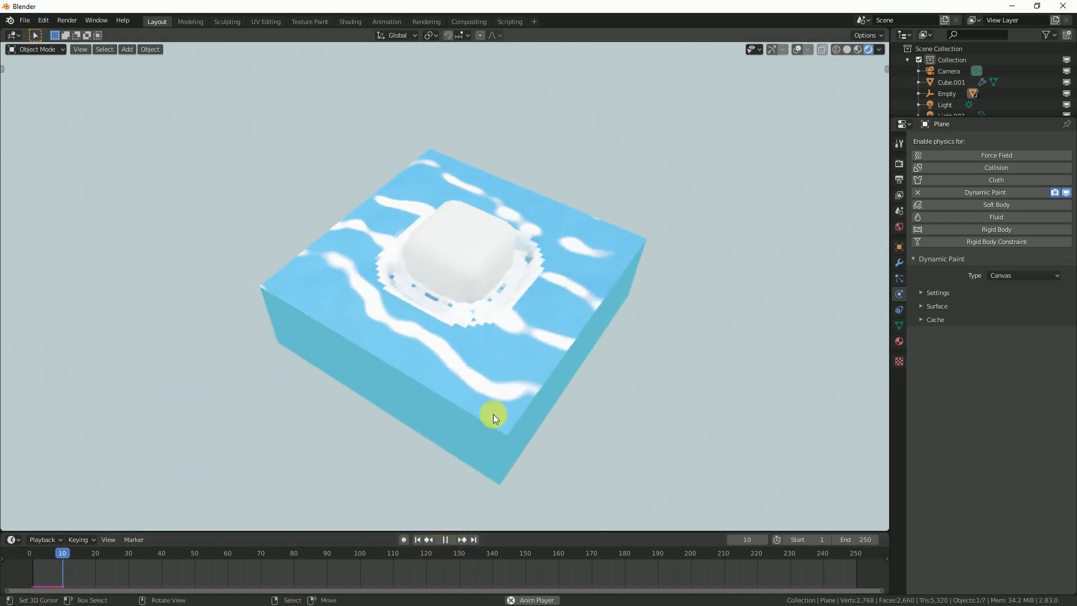
{"action": "mouse_move", "coordinate": [538, 314]}
{"action": "middle_mouse_down", "text": "shift"}
{"action": "mouse_move", "coordinate": [514, 360]}
{"action": "mouse_move", "coordinate": [523, 327]}
{"action": "mouse_move", "coordinate": [486, 328]}
{"action": "mouse_move", "coordinate": [523, 339]}
{"action": "mouse_move", "coordinate": [537, 329]}
{"action": "mouse_move", "coordinate": [497, 341]}
{"action": "mouse_move", "coordinate": [536, 332]}
{"action": "middle_mouse_up", "text": "shift"}
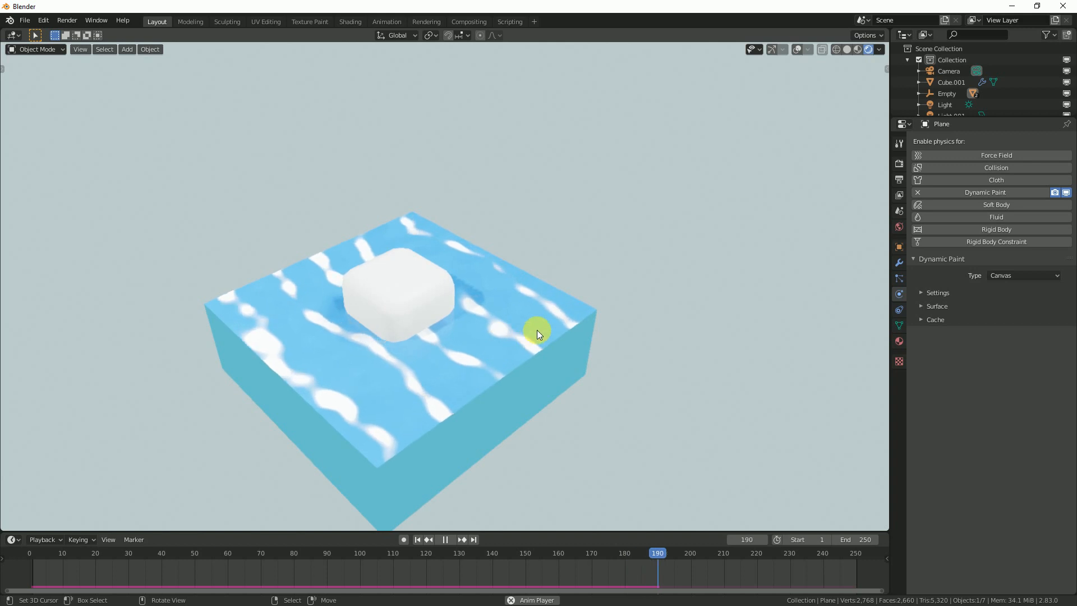
{"action": "left_click", "coordinate": [418, 539]}
Step: Add a Subdivision Surface modifier to the water plane after its Dynamic Paint modifier
{"action": "middle_click_drag", "start_coordinate": [620, 244], "coordinate": [769, 127]}
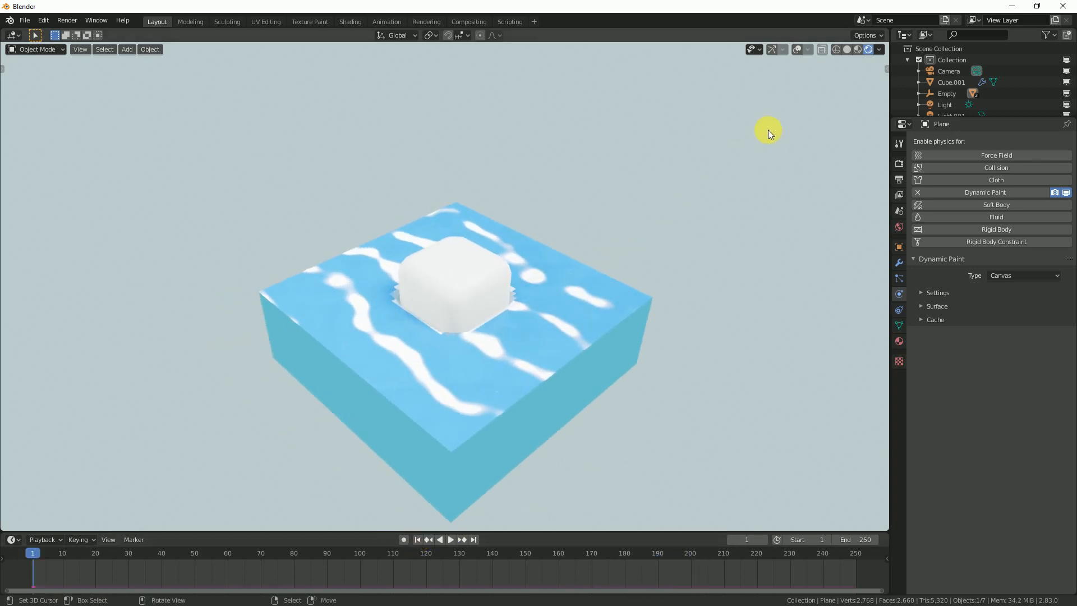
{"action": "left_click", "coordinate": [900, 262]}
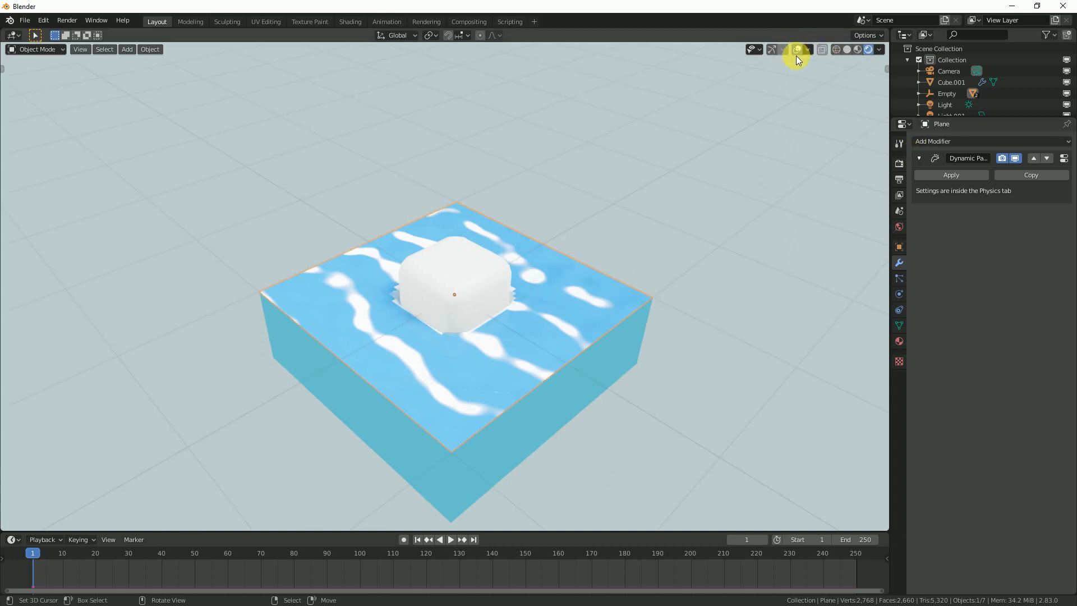
{"action": "key", "text": "g"}
{"action": "right_click", "coordinate": [559, 447]}
{"action": "scroll", "coordinate": [578, 351], "scroll_direction": "up", "scroll_amount": 2}
{"action": "mouse_move", "coordinate": [494, 332]}
{"action": "middle_mouse_down"}
{"action": "mouse_move", "coordinate": [432, 336]}
{"action": "mouse_move", "coordinate": [392, 368]}
{"action": "mouse_move", "coordinate": [473, 385]}
{"action": "mouse_move", "coordinate": [554, 332]}
{"action": "mouse_move", "coordinate": [483, 319]}
{"action": "middle_mouse_up"}
{"action": "left_click", "coordinate": [940, 141]}
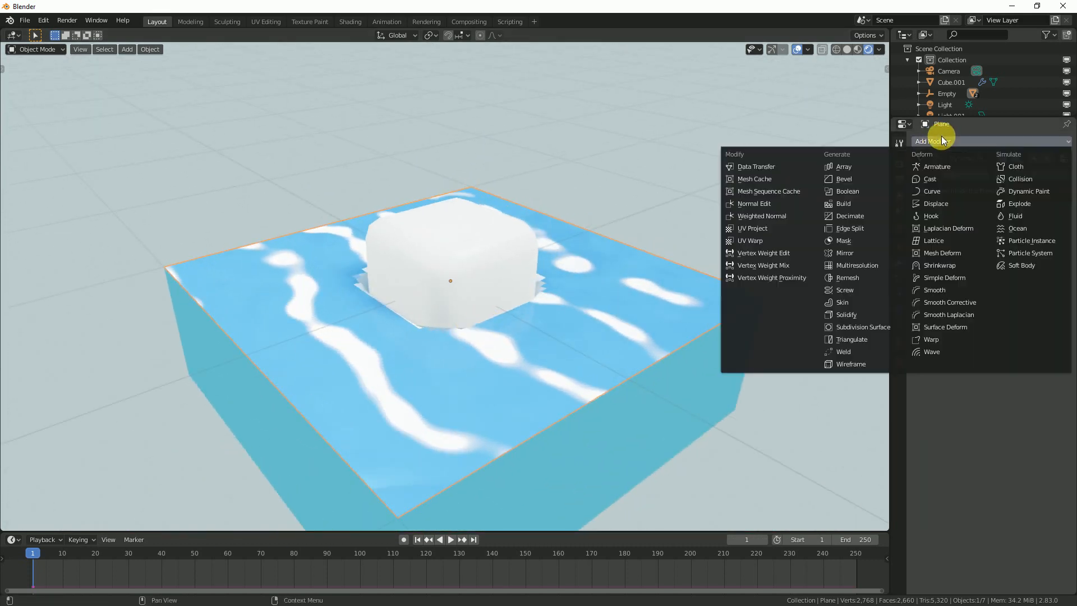
{"action": "left_click", "coordinate": [866, 328]}
{"action": "middle_click_drag", "start_coordinate": [668, 334], "coordinate": [660, 348]}
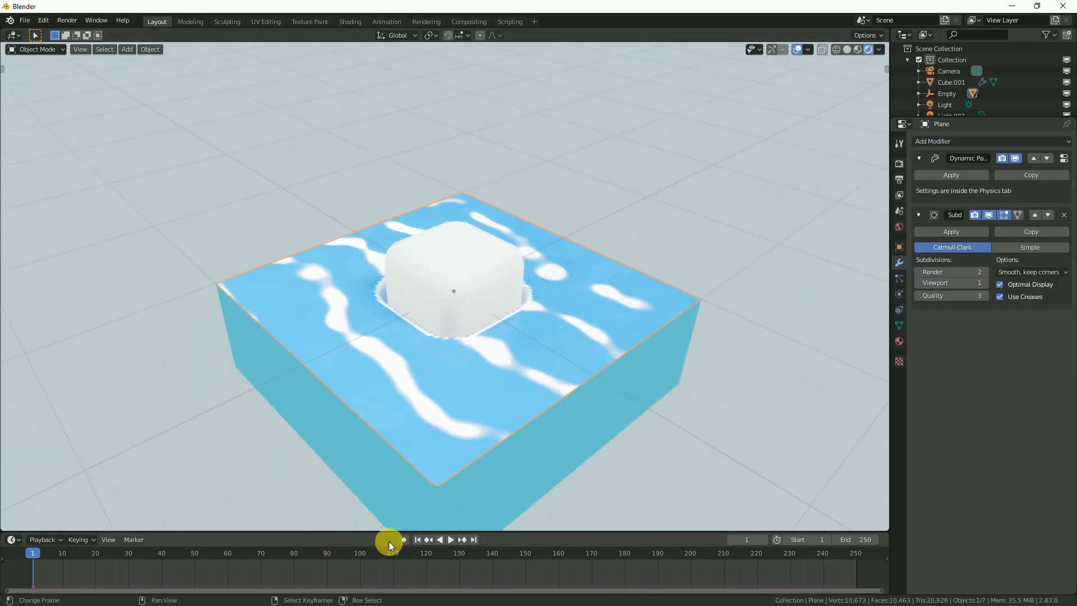
Step: Play the animation to check the smoothed waves and pause at frame 83
{"action": "left_click", "coordinate": [453, 540]}
{"action": "middle_click_drag", "start_coordinate": [594, 401], "coordinate": [586, 357]}
{"action": "key", "text": "space"}
{"action": "scroll", "coordinate": [574, 346], "scroll_direction": "up", "scroll_amount": 1}
Step: Show the water material's surface settings and set Foam / Seafoam to 0
{"action": "left_click", "coordinate": [898, 340]}
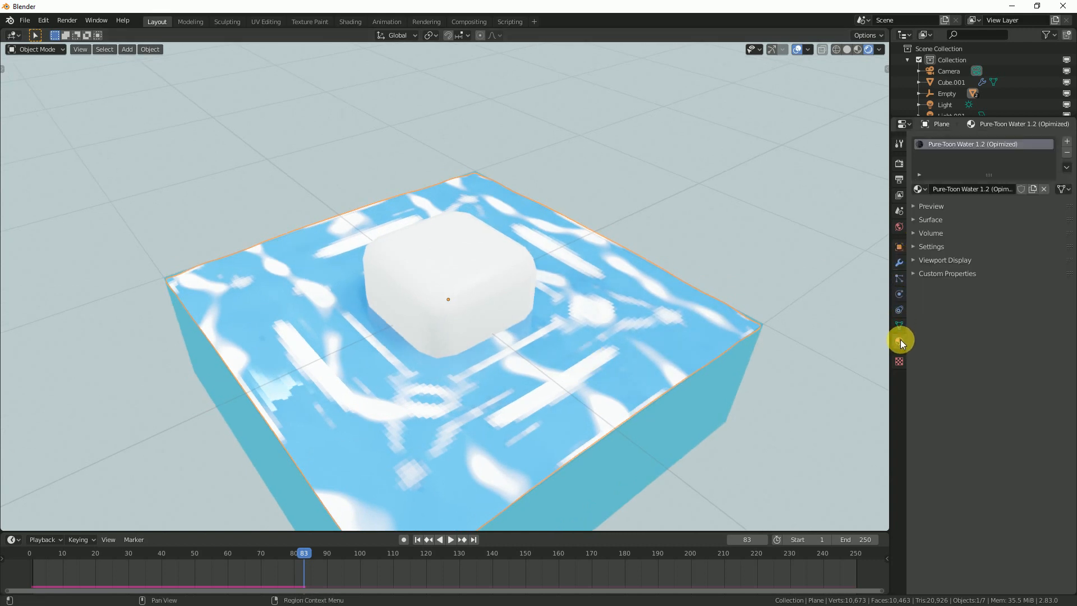
{"action": "left_click", "coordinate": [923, 223]}
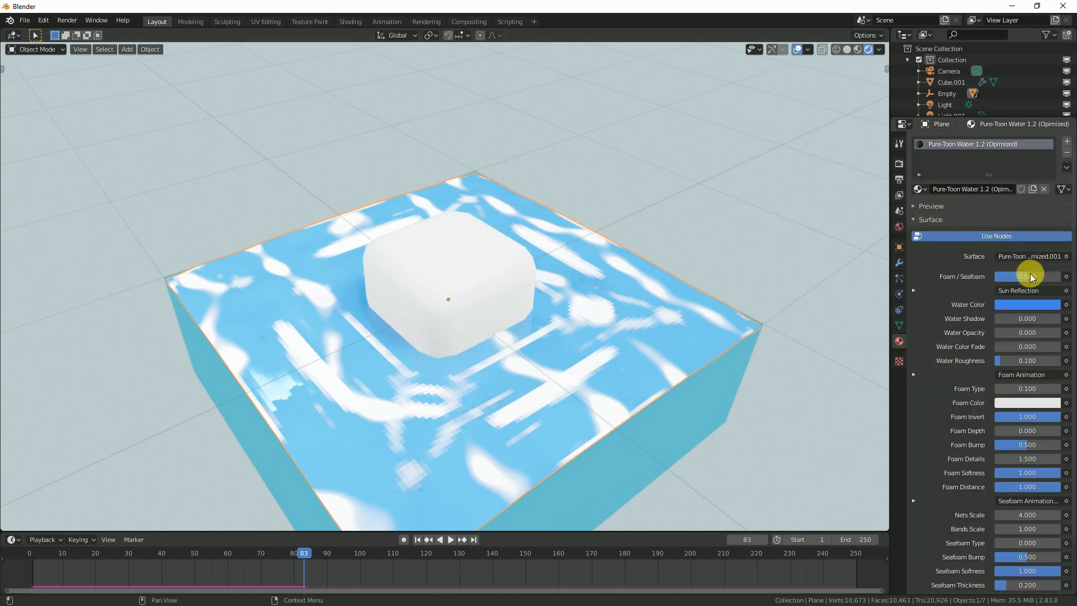
{"action": "mouse_move", "coordinate": [1026, 276]}
{"action": "left_mouse_down"}
{"action": "mouse_move", "coordinate": [995, 276]}
{"action": "mouse_move", "coordinate": [1059, 277]}
{"action": "mouse_move", "coordinate": [994, 277]}
{"action": "left_mouse_up"}
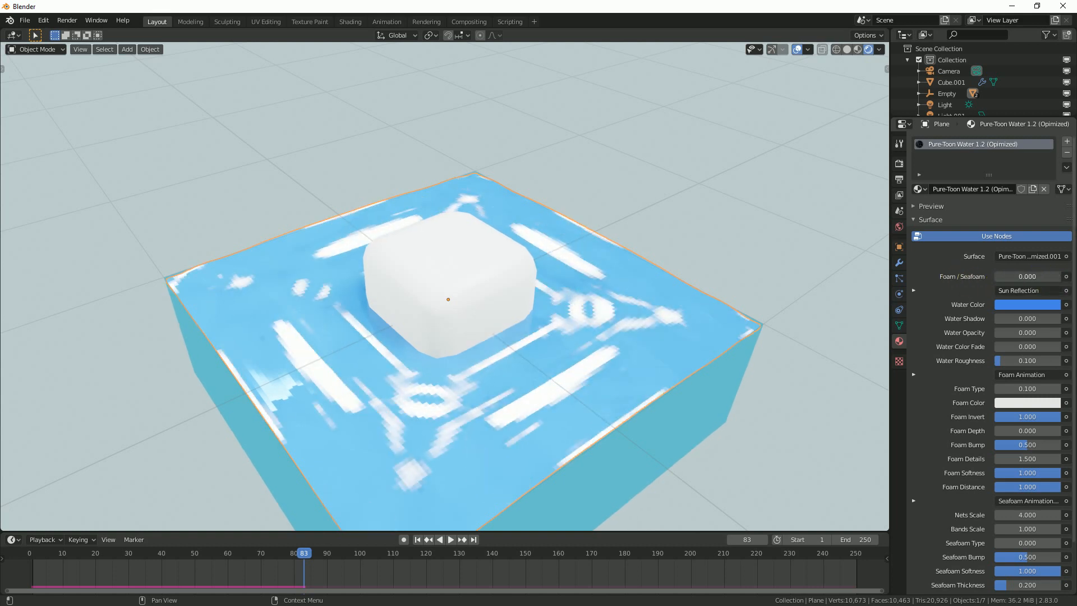
{"action": "mouse_move", "coordinate": [649, 284]}
{"action": "middle_mouse_down"}
{"action": "mouse_move", "coordinate": [699, 291]}
{"action": "mouse_move", "coordinate": [654, 288]}
{"action": "mouse_move", "coordinate": [668, 295]}
{"action": "middle_mouse_up"}
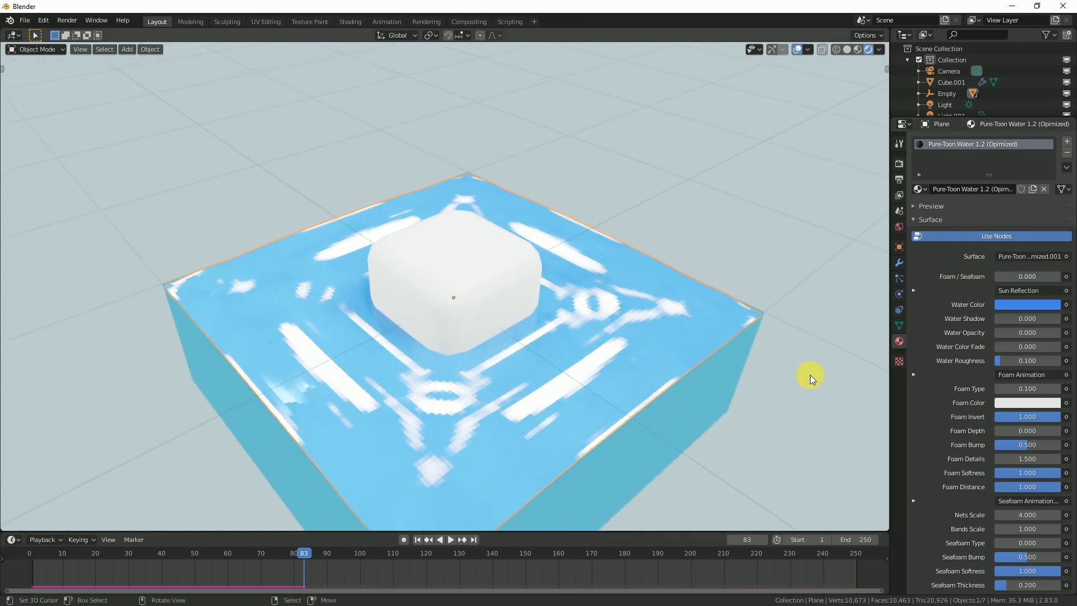
Step: Replay the animation from frame 1, pause at frame 53, and set the water material's Foam Softness to 0
{"action": "left_click", "coordinate": [418, 539]}
{"action": "key", "text": "space"}
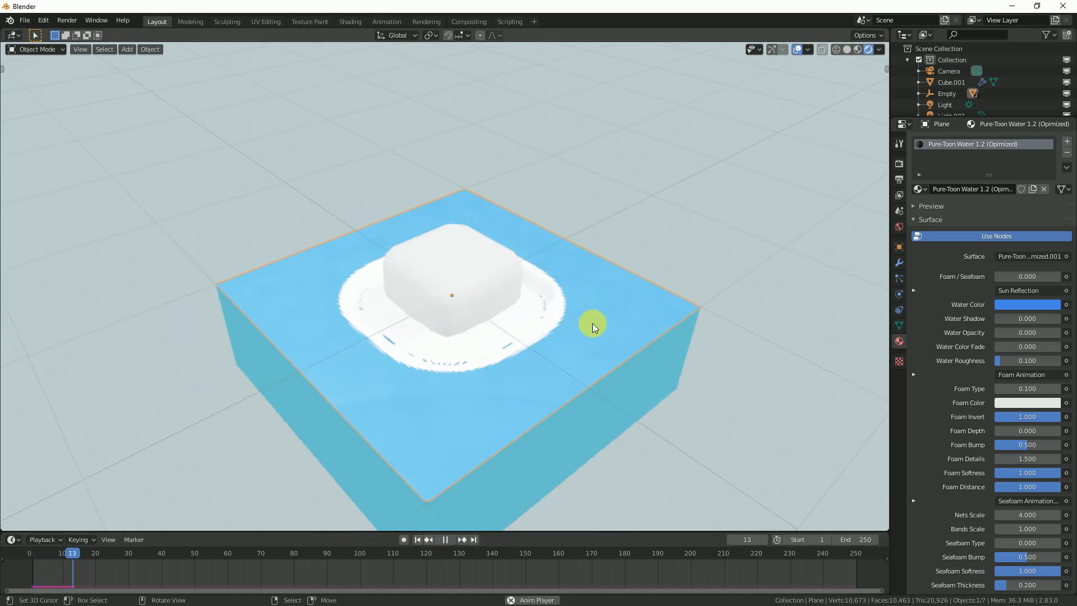
{"action": "key", "text": "space"}
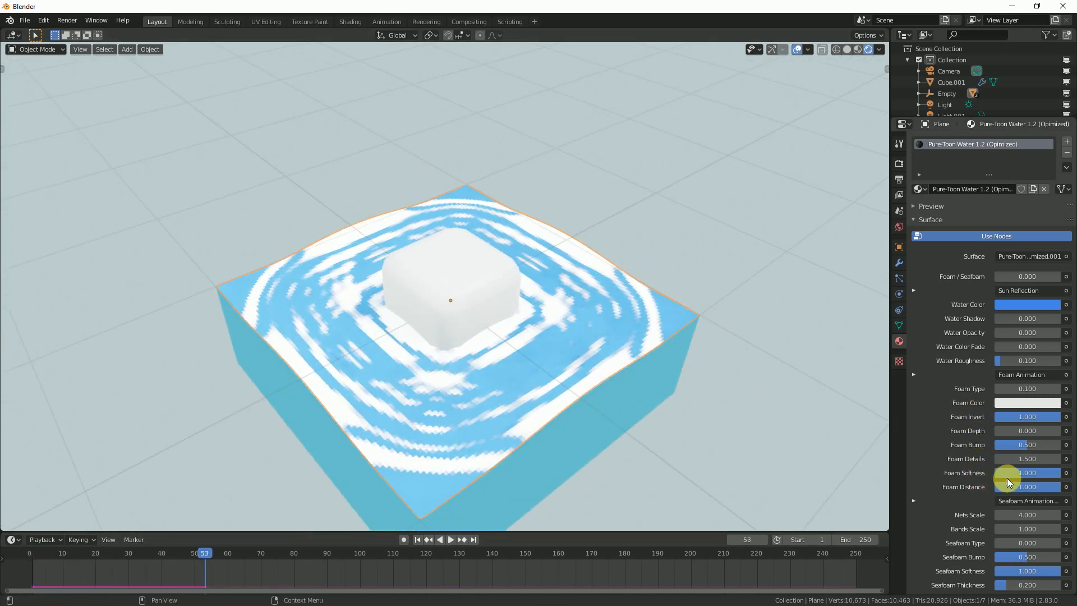
{"action": "left_click_drag", "start_coordinate": [1037, 472], "coordinate": [995, 472]}
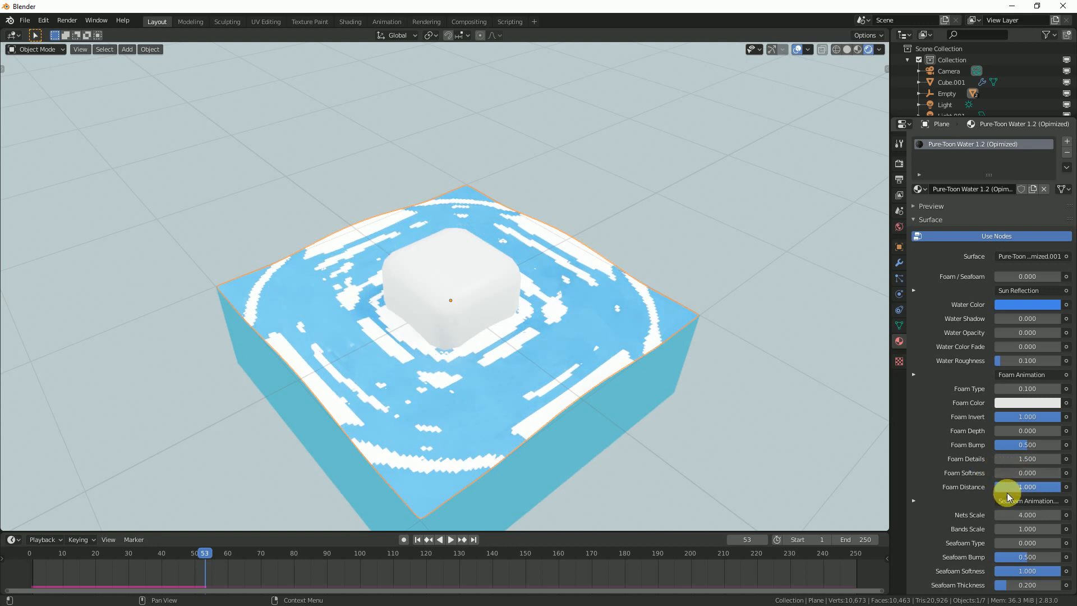
{"action": "scroll", "coordinate": [597, 358], "scroll_direction": "down", "scroll_amount": 1}
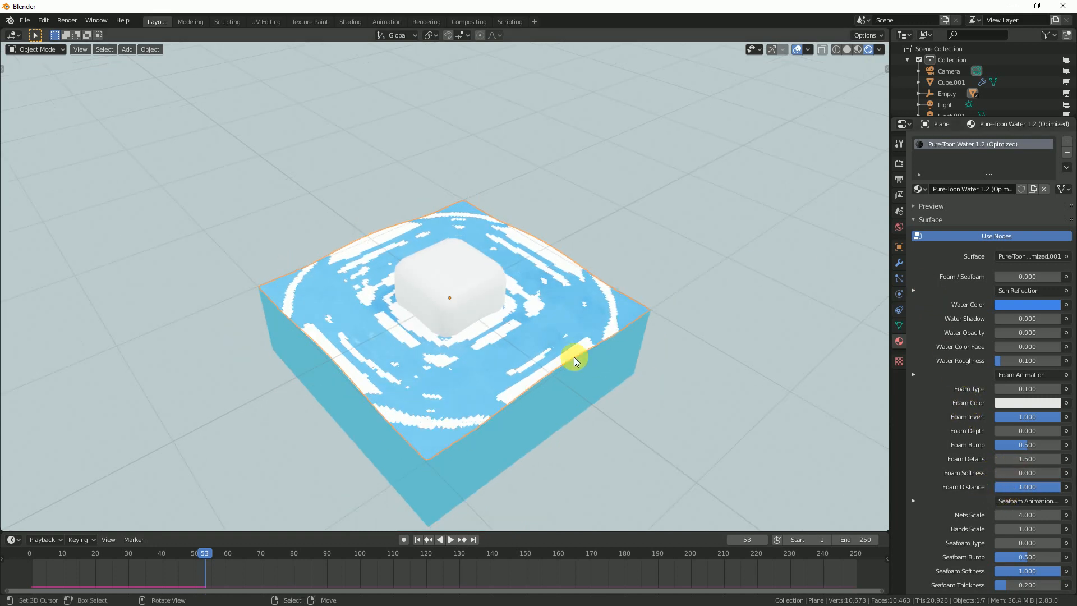
Step: Replay the animation from frame 1 and pause at frame 13 to examine the hard-edged foam around the cube
{"action": "scroll", "coordinate": [596, 358], "scroll_direction": "down", "scroll_amount": 1}
{"action": "left_click", "coordinate": [418, 539]}
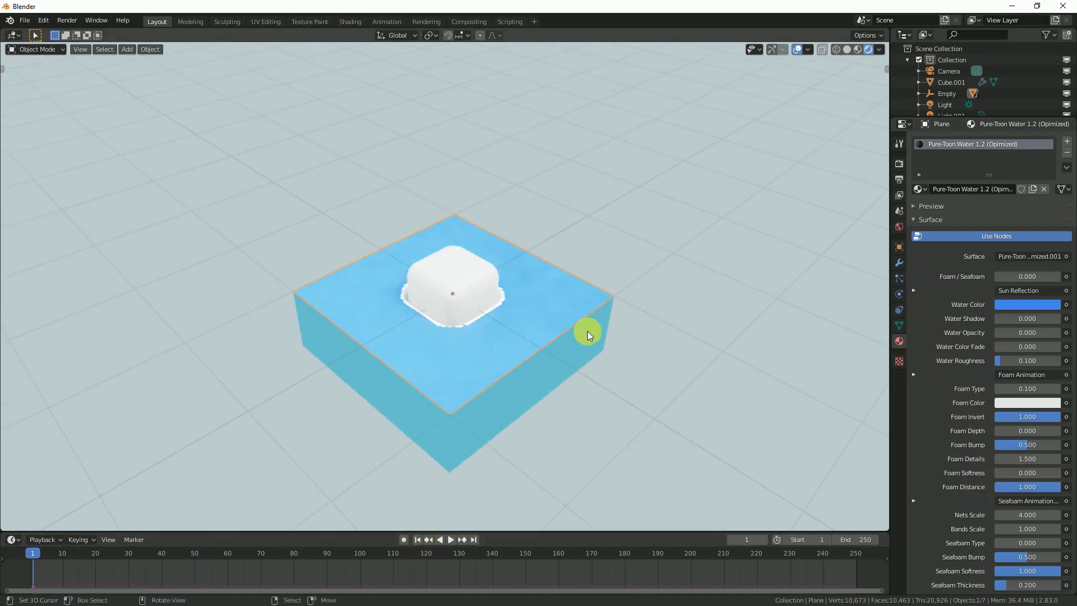
{"action": "scroll", "coordinate": [595, 336], "scroll_direction": "up", "scroll_amount": 2}
{"action": "middle_click_drag", "start_coordinate": [594, 336], "coordinate": [568, 329]}
{"action": "key", "text": "space"}
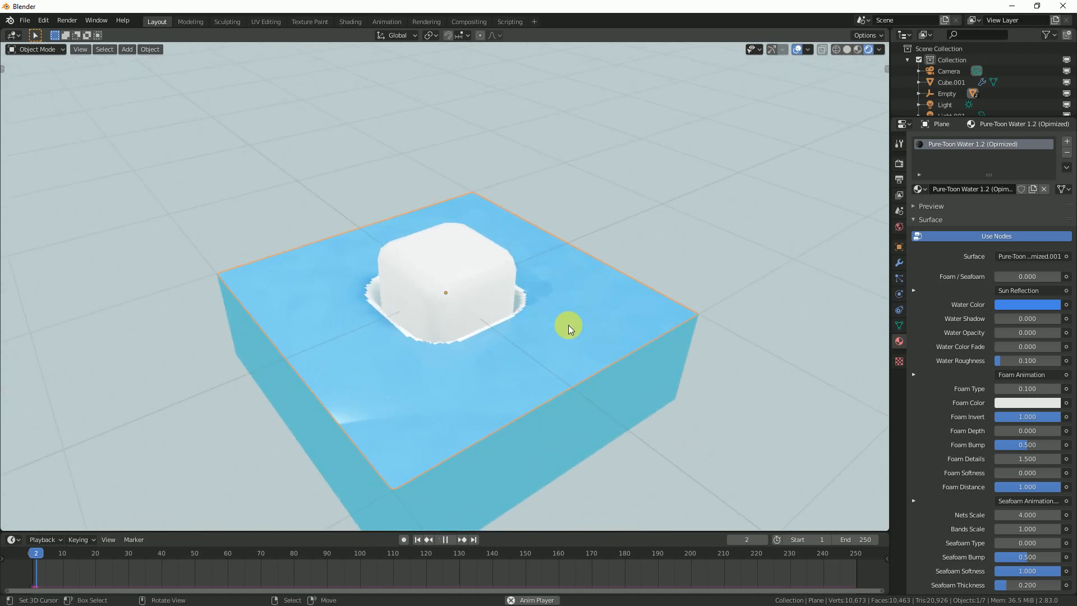
{"action": "middle_click_drag", "start_coordinate": [567, 325], "coordinate": [538, 459]}
{"action": "key", "text": "space"}
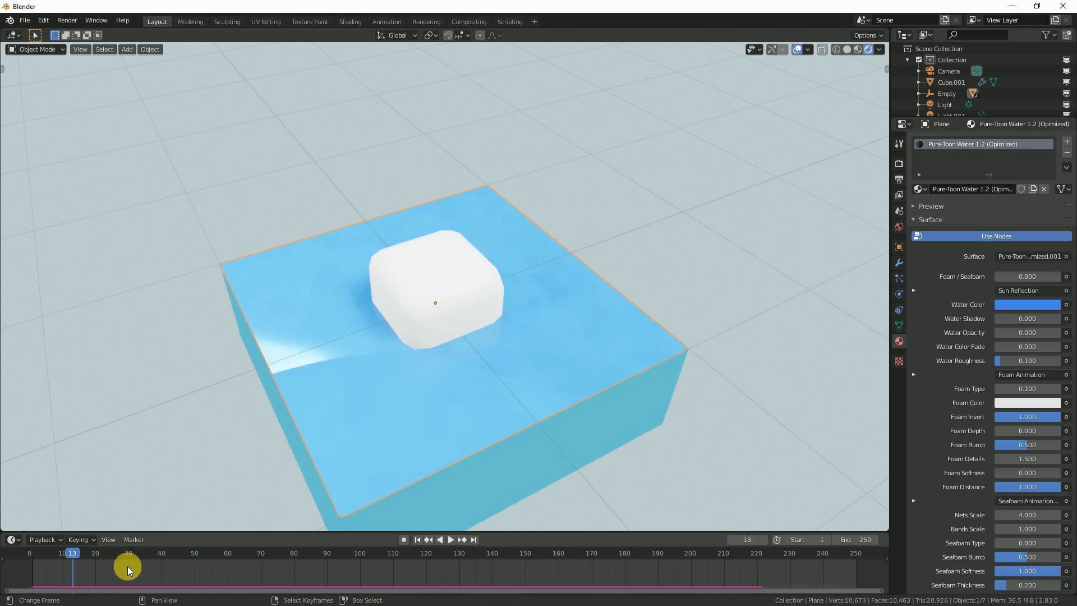
Step: Play from frame 1 to frame 6 and apply Shade Smooth to the water plane
{"action": "left_click", "coordinate": [417, 539]}
{"action": "middle_click_drag", "start_coordinate": [465, 392], "coordinate": [481, 391]}
{"action": "key", "text": "space"}
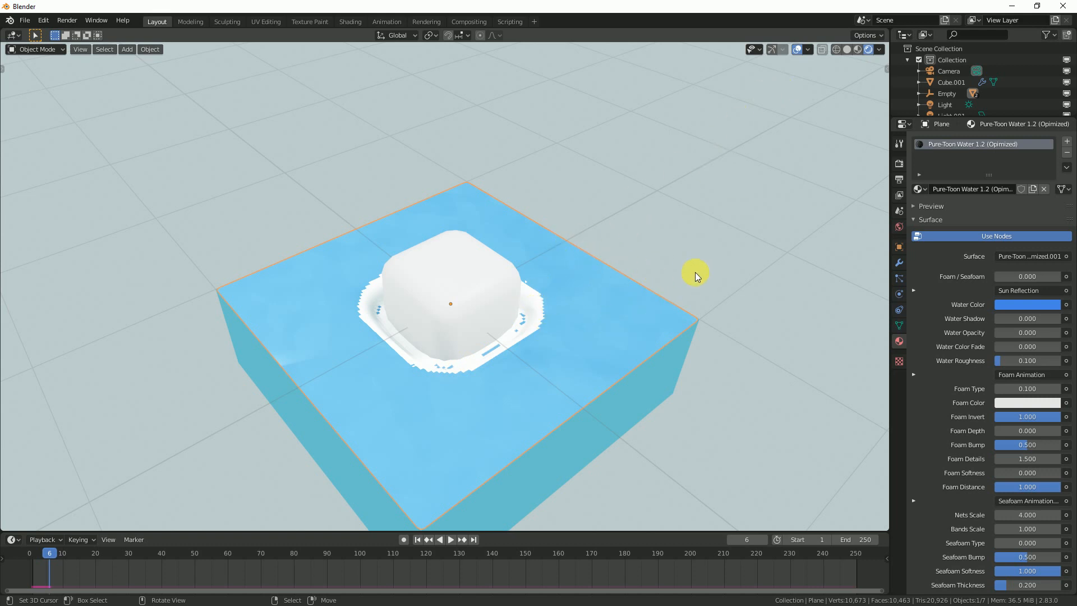
{"action": "key", "text": "F3"}
{"action": "type", "text": "Shade Smooth"}
{"action": "key", "text": "Return"}
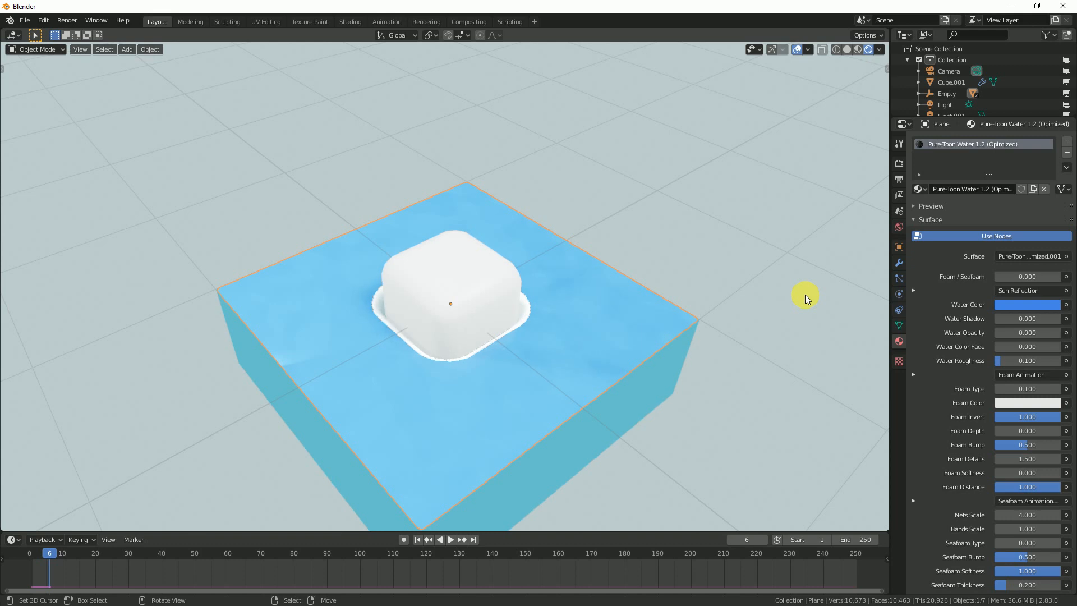
Step: Play the animation, pause at frame 34 to examine the smooth-shaded foam from several angles, and resume playback
{"action": "key", "text": "space"}
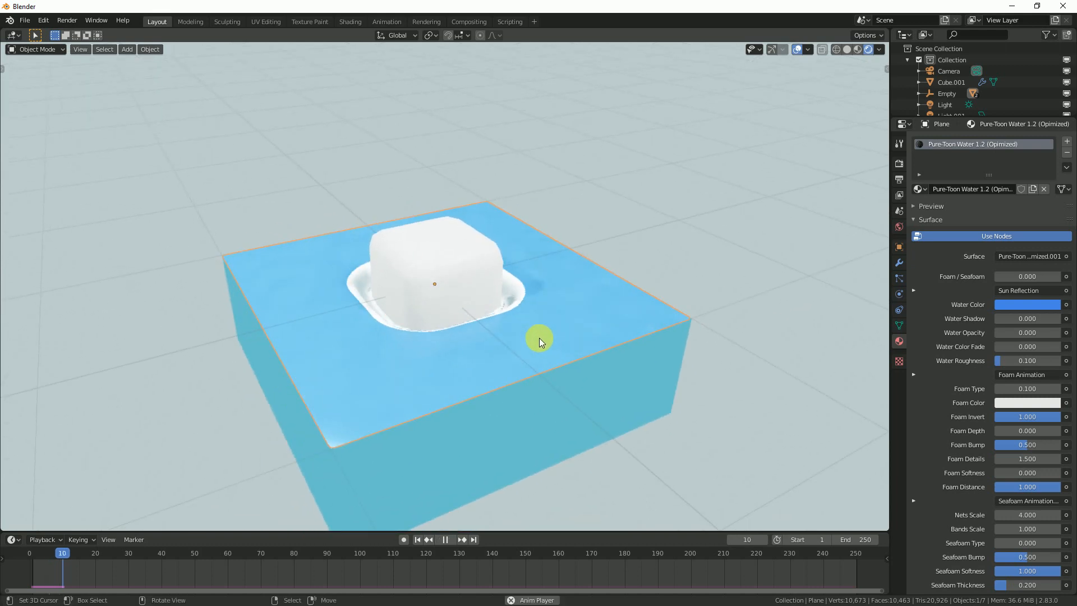
{"action": "key", "text": "space"}
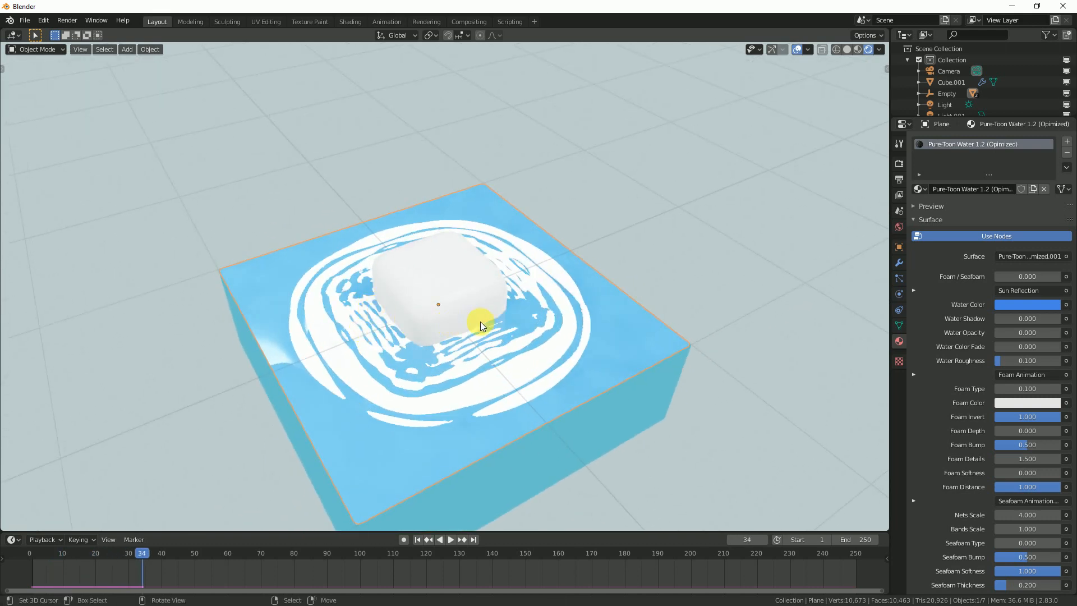
{"action": "middle_click_drag", "start_coordinate": [655, 334], "coordinate": [512, 297]}
{"action": "key", "text": "space"}
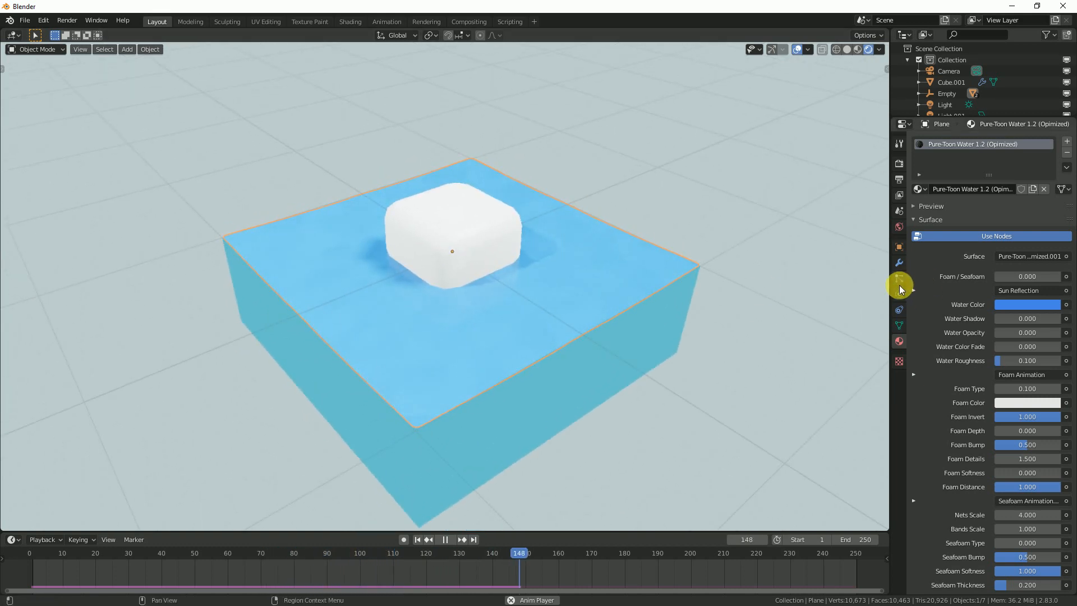
Step: Set the water plane's Dynamic Paint wave Smoothness to 3.00 and replay the animation from frame 1
{"action": "left_click", "coordinate": [899, 294]}
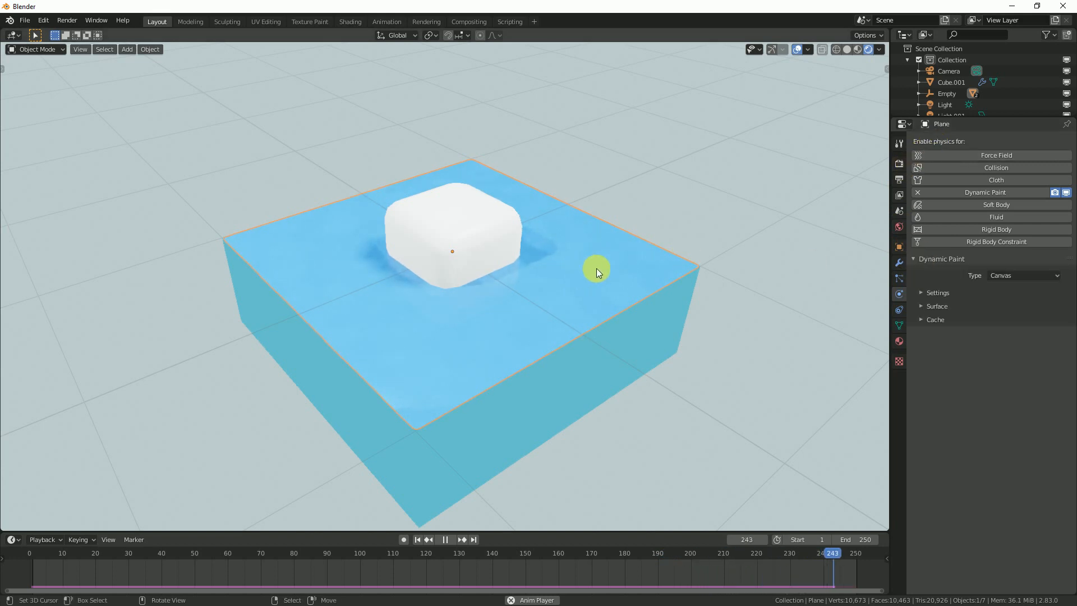
{"action": "key", "text": "space"}
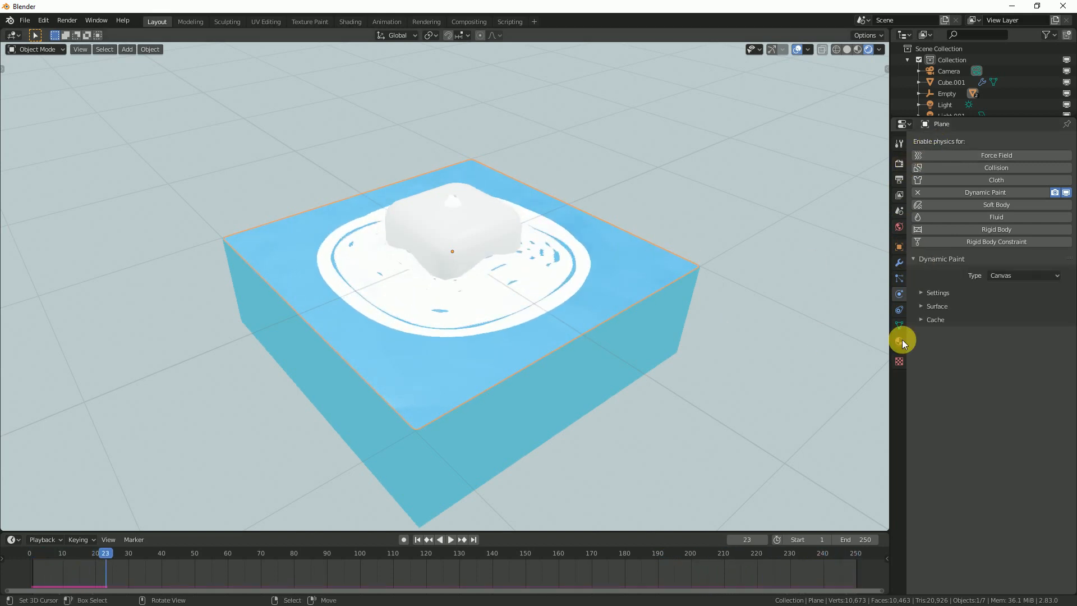
{"action": "left_click", "coordinate": [928, 306]}
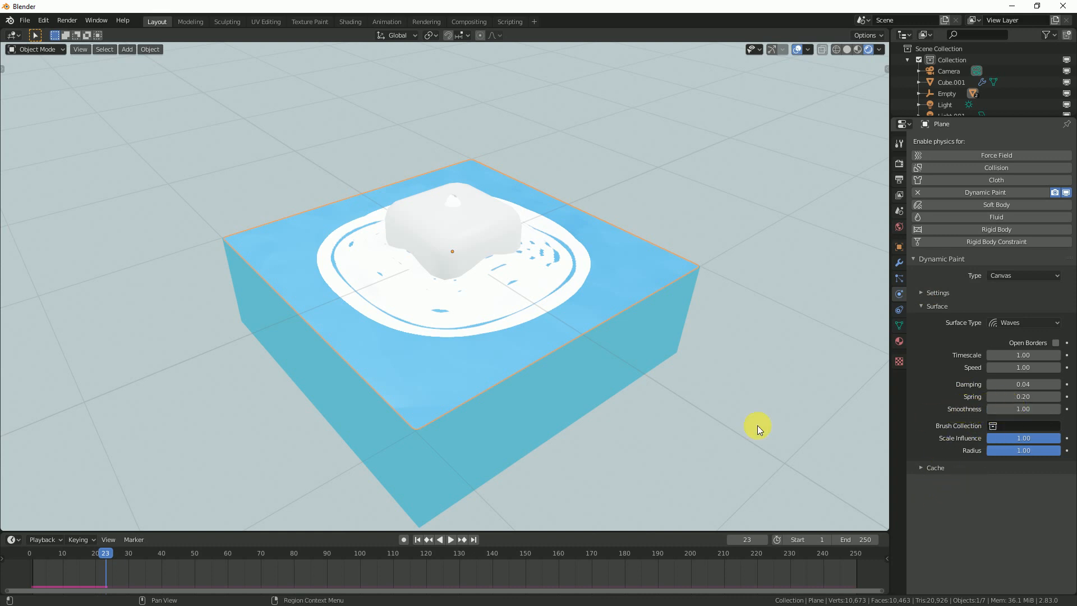
{"action": "left_click", "coordinate": [418, 540]}
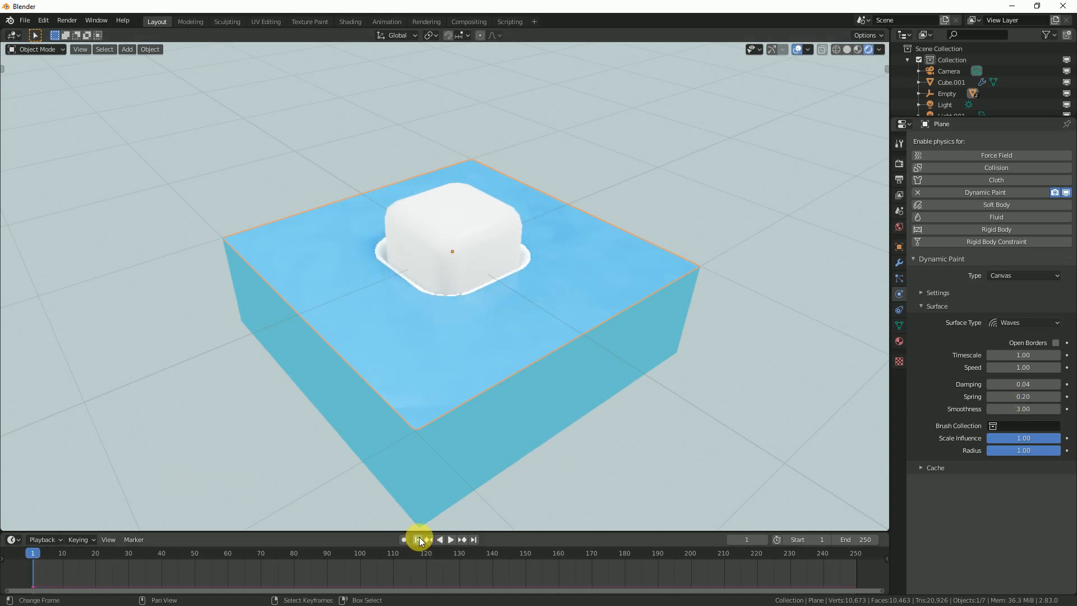
{"action": "left_click", "coordinate": [450, 539]}
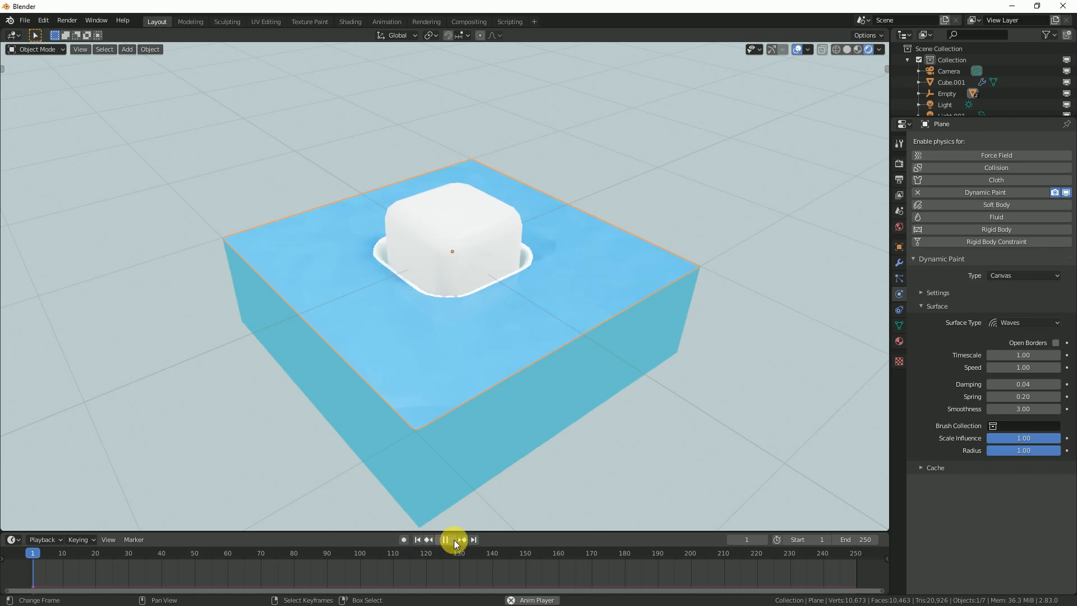
{"action": "middle_click_drag", "start_coordinate": [608, 371], "coordinate": [554, 392]}
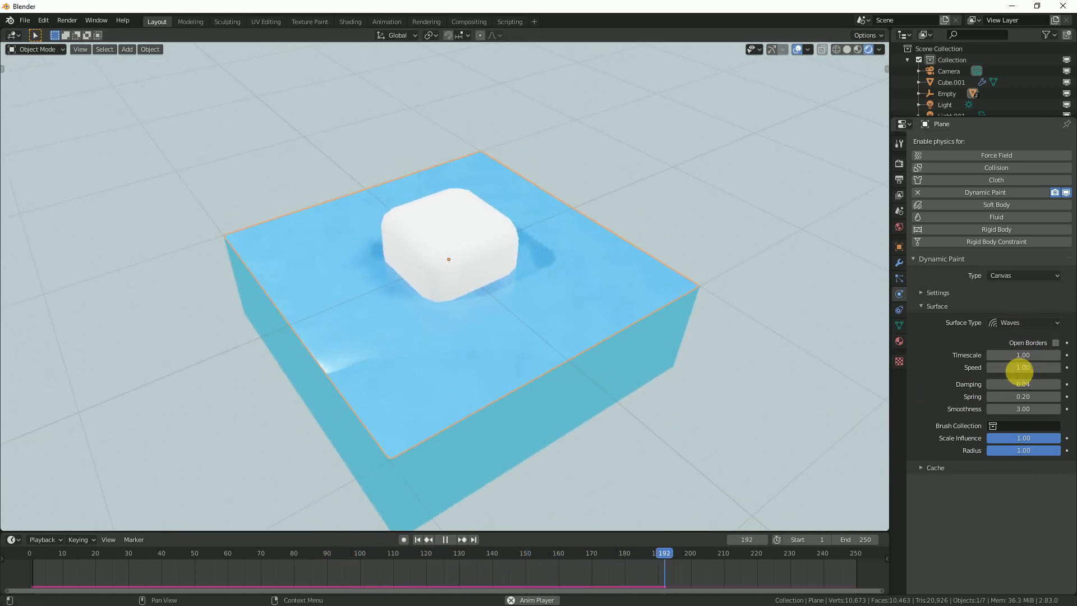
Step: Test the water plane's wave Speed at 2.00 during playback and settle it at 1.20
{"action": "type", "text": "2"}
{"action": "key", "text": "Return"}
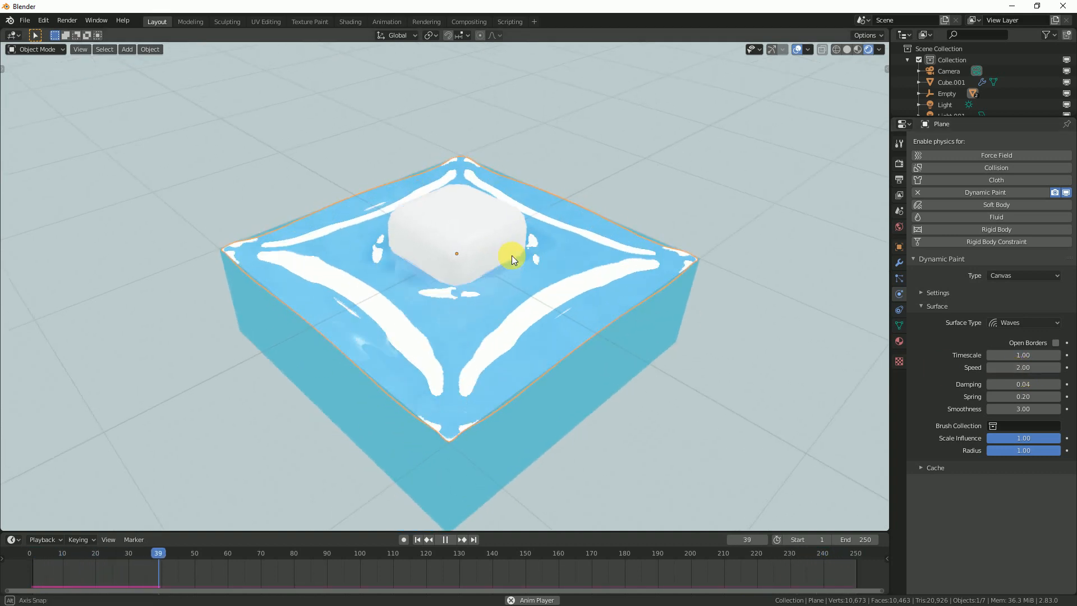
{"action": "left_click", "coordinate": [1024, 370]}
{"action": "type", "text": "1"}
{"action": "key", "text": "Return"}
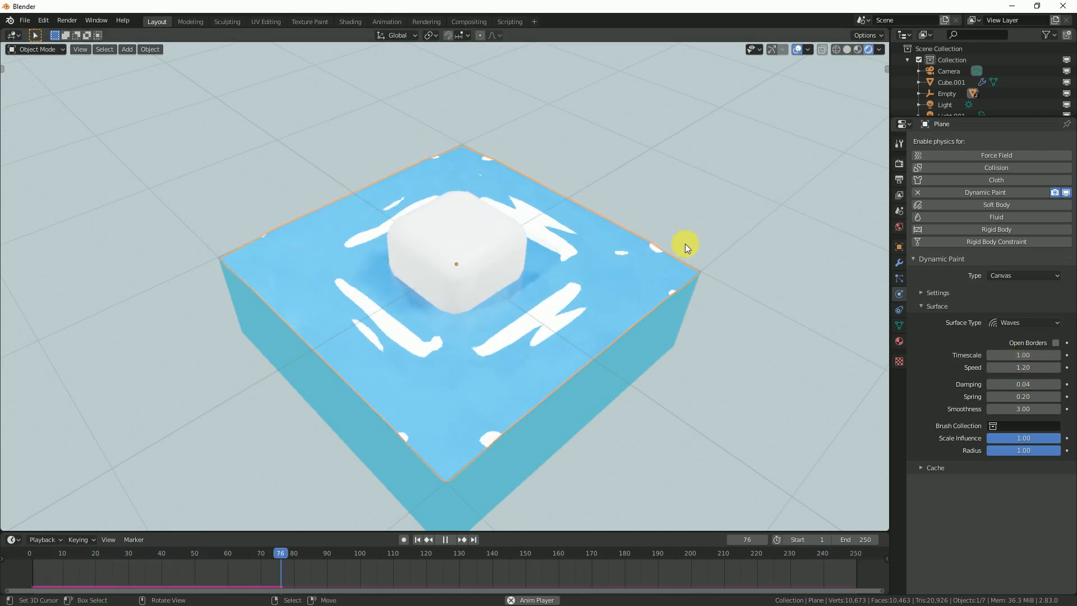
Step: Scale the bevelled cube down uniformly to about half its size while the animation plays
{"action": "left_click", "coordinate": [492, 235]}
{"action": "mouse_move", "coordinate": [490, 227]}
{"action": "middle_mouse_down"}
{"action": "mouse_move", "coordinate": [617, 244]}
{"action": "mouse_move", "coordinate": [613, 258]}
{"action": "middle_mouse_up"}
{"action": "key", "text": "s"}
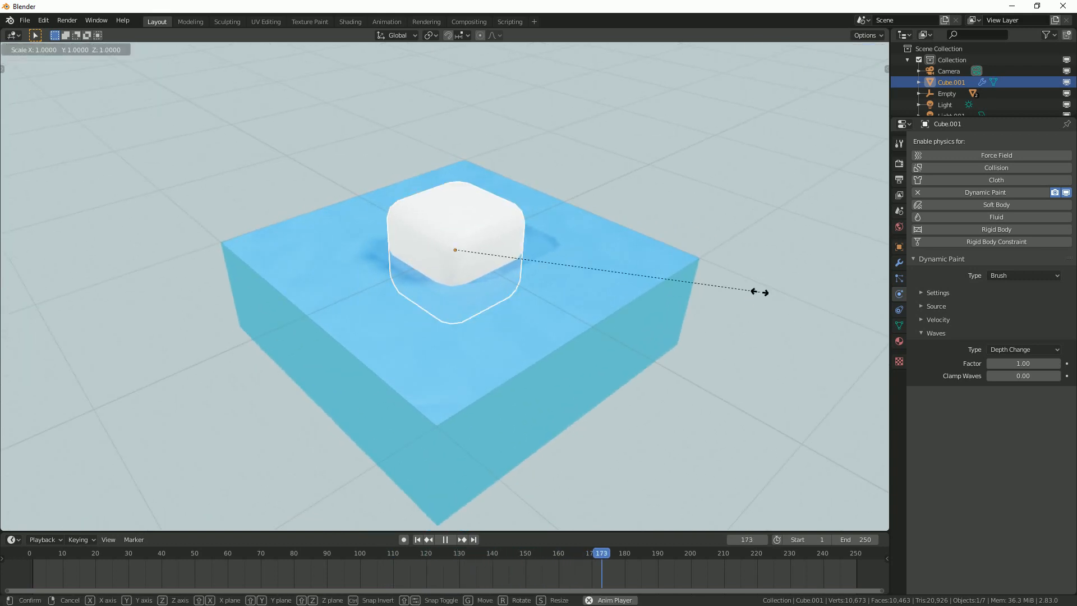
{"action": "right_click", "coordinate": [777, 309]}
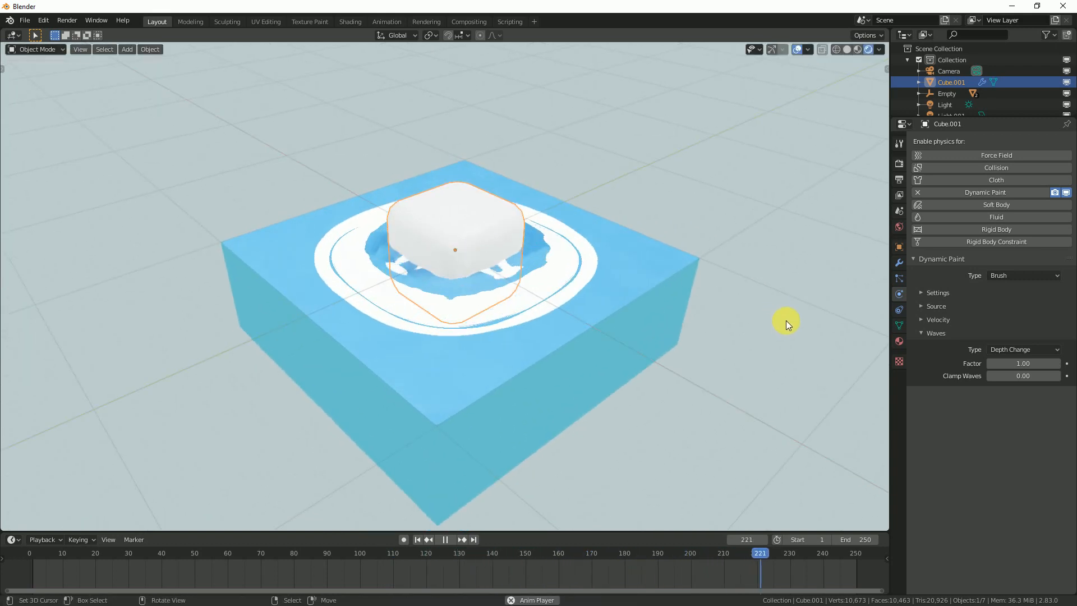
{"action": "key", "text": "s"}
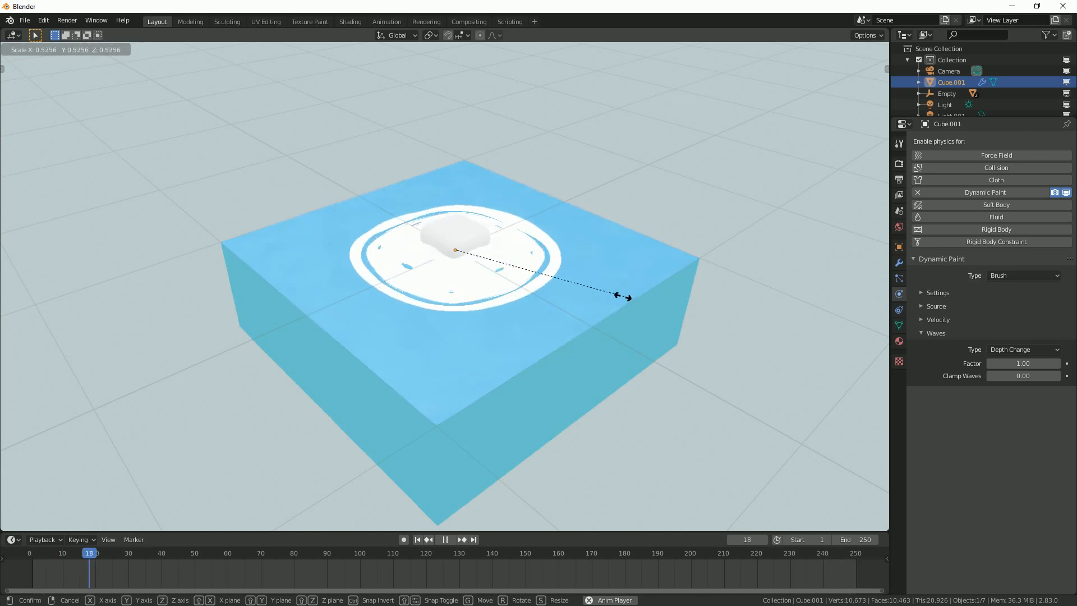
{"action": "left_click", "coordinate": [614, 295]}
{"action": "mouse_move", "coordinate": [564, 321]}
{"action": "middle_mouse_down"}
{"action": "mouse_move", "coordinate": [584, 313]}
{"action": "mouse_move", "coordinate": [545, 321]}
{"action": "middle_mouse_up"}
{"action": "scroll", "coordinate": [567, 310], "scroll_direction": "up", "scroll_amount": 1}
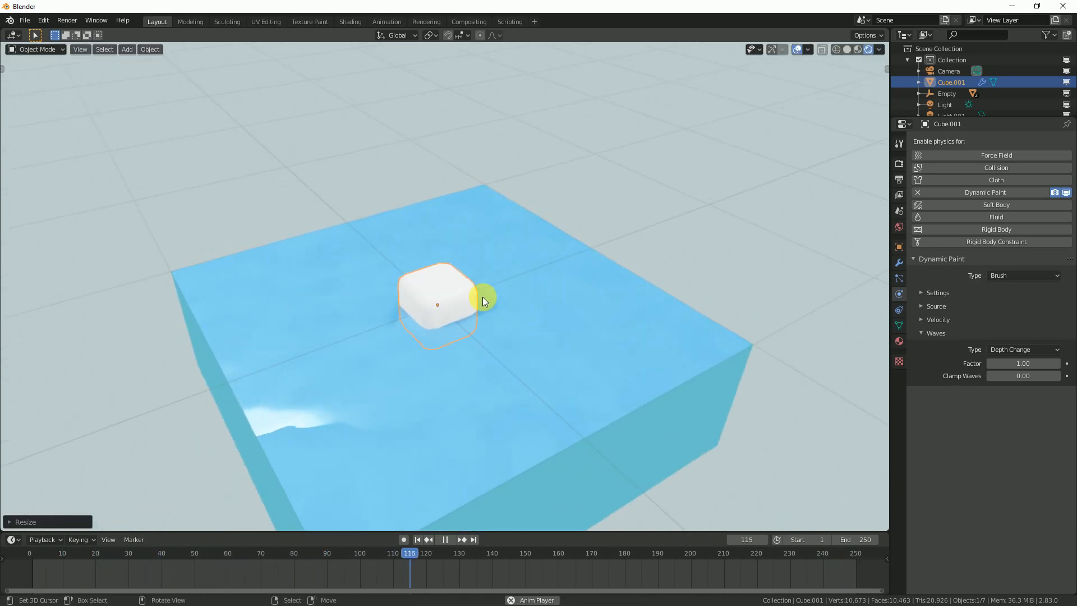
Step: Replay the animation from frame 1 with the smaller cube and pause at frame 58
{"action": "left_click", "coordinate": [418, 539]}
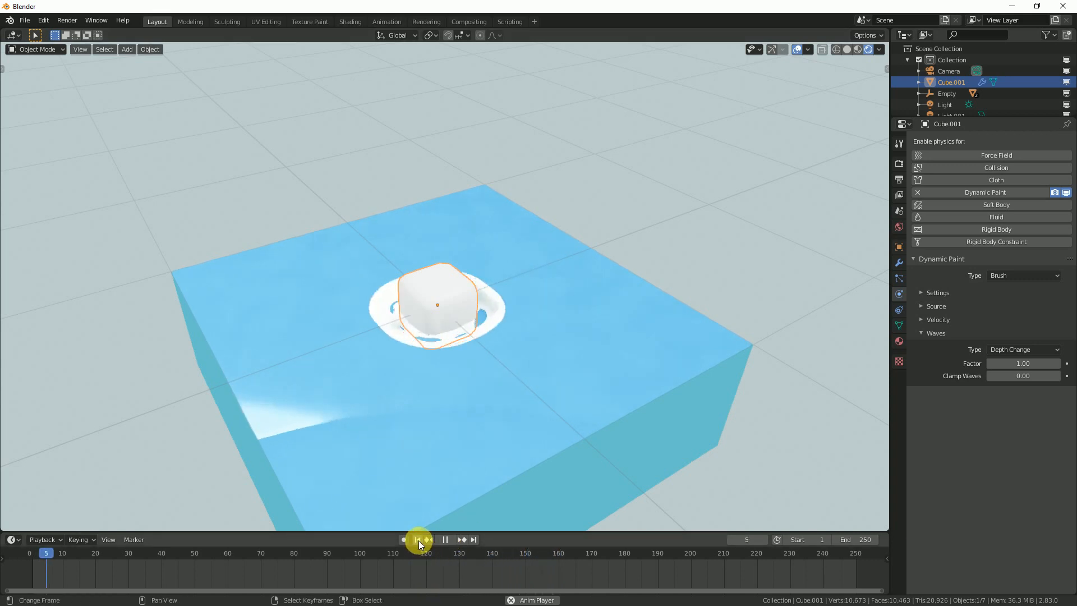
{"action": "key", "text": "space"}
{"action": "middle_click_drag", "start_coordinate": [567, 290], "coordinate": [577, 291]}
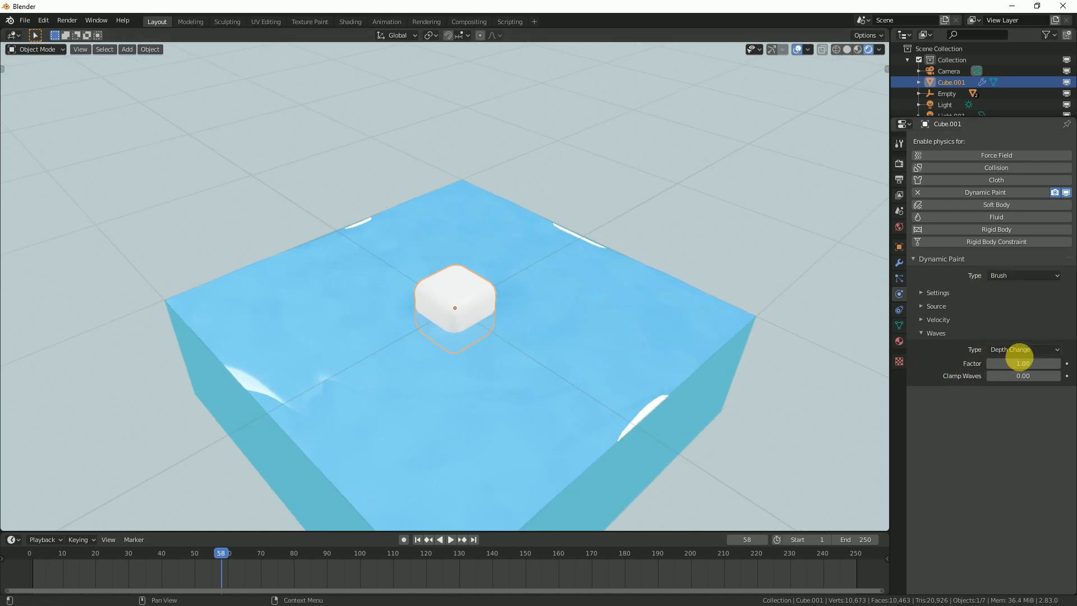
Step: Resume playback and try moving the cube across the water to stir up waves
{"action": "key", "text": "space"}
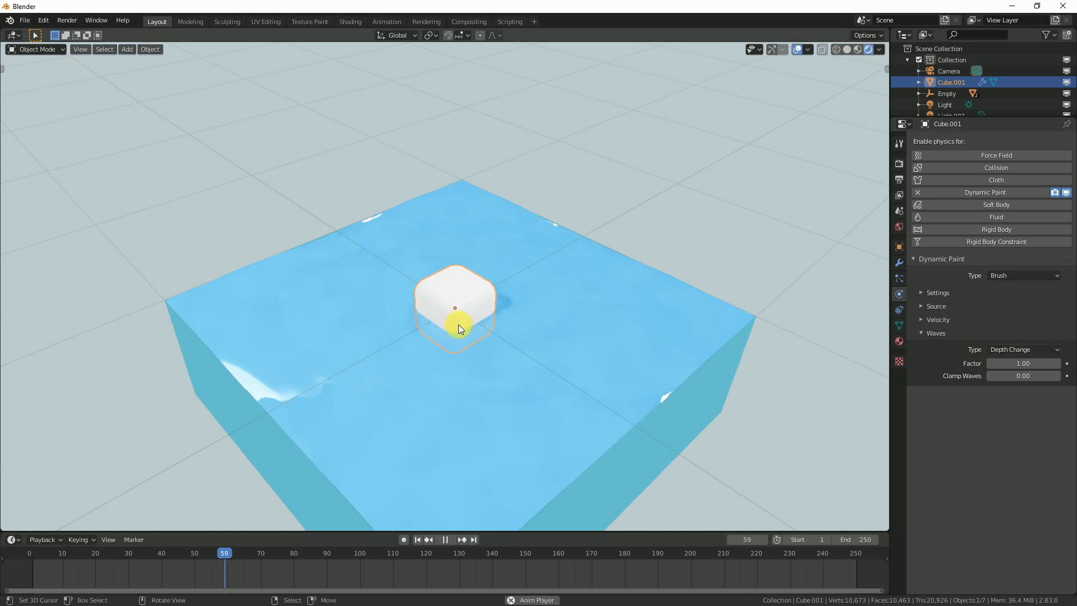
{"action": "mouse_move", "coordinate": [480, 332]}
{"action": "middle_mouse_down"}
{"action": "mouse_move", "coordinate": [416, 324]}
{"action": "mouse_move", "coordinate": [495, 361]}
{"action": "mouse_move", "coordinate": [473, 321]}
{"action": "middle_mouse_up"}
{"action": "key", "text": "g"}
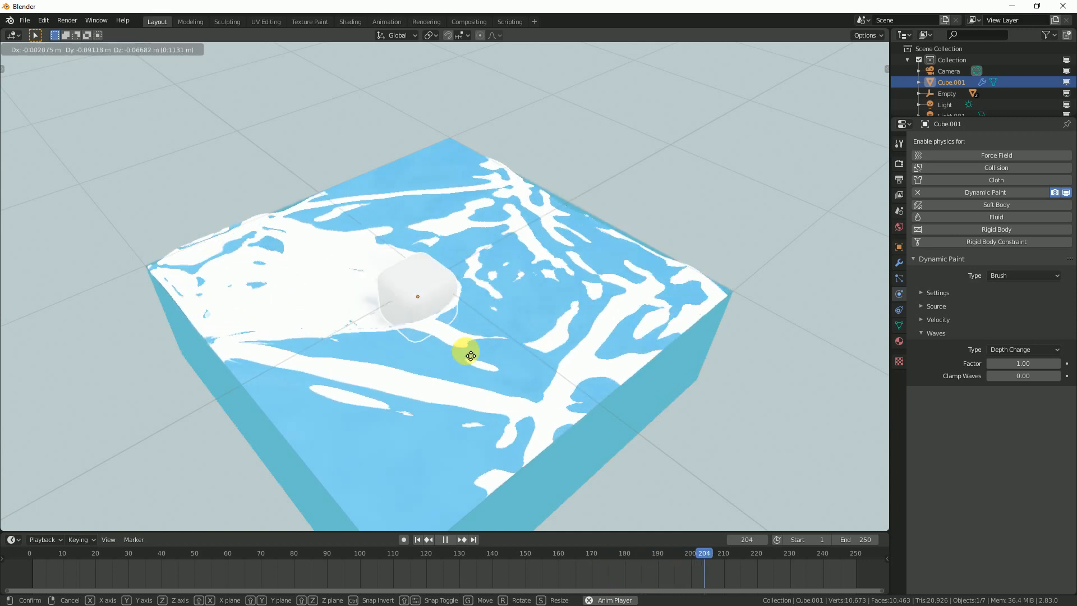
{"action": "right_click", "coordinate": [407, 350]}
Step: Set the bevelled cube's Dynamic Paint brush wave type to Force
{"action": "left_click", "coordinate": [358, 341]}
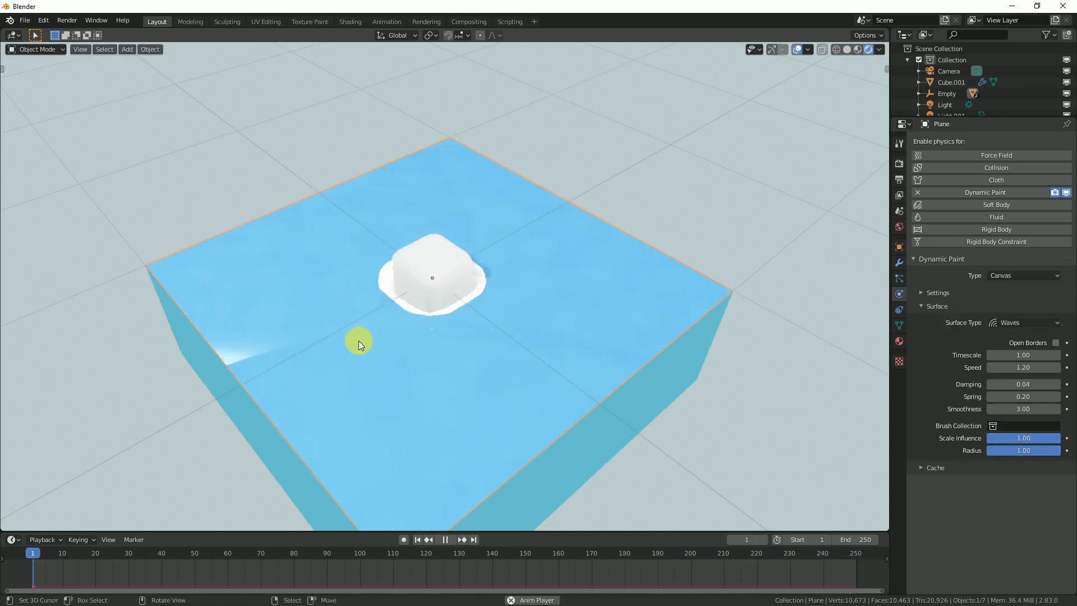
{"action": "right_click", "coordinate": [446, 259]}
{"action": "right_click", "coordinate": [444, 259]}
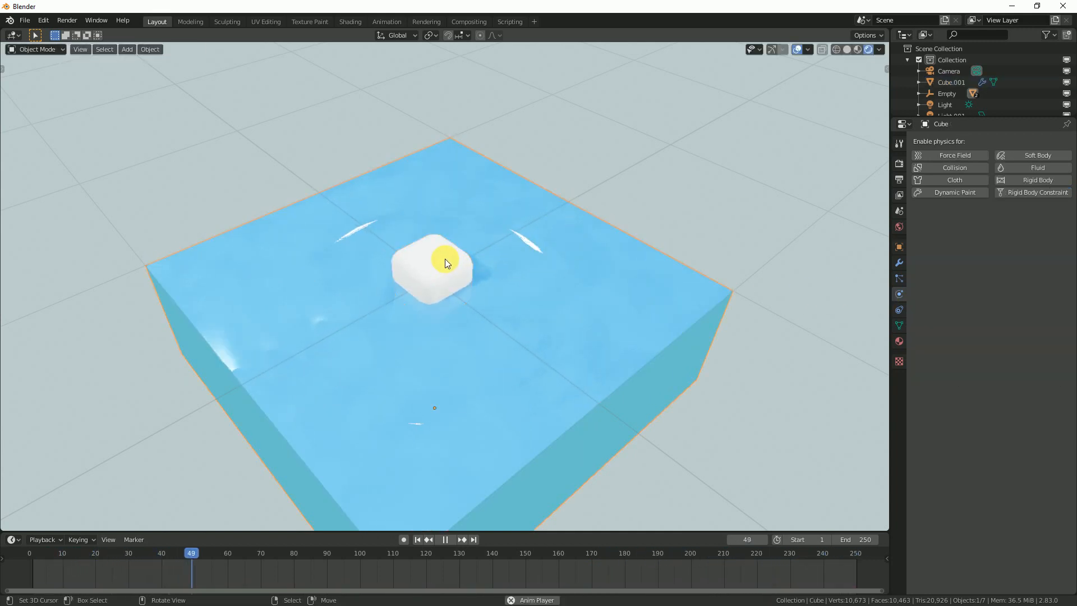
{"action": "right_click", "coordinate": [444, 260]}
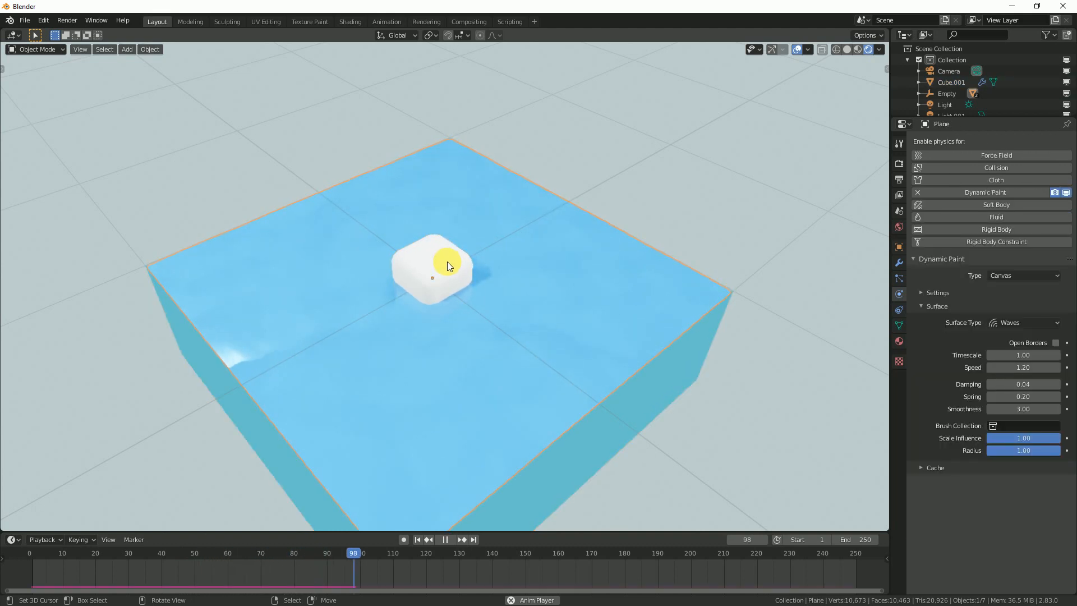
{"action": "right_click", "coordinate": [446, 261]}
{"action": "left_click", "coordinate": [1015, 350]}
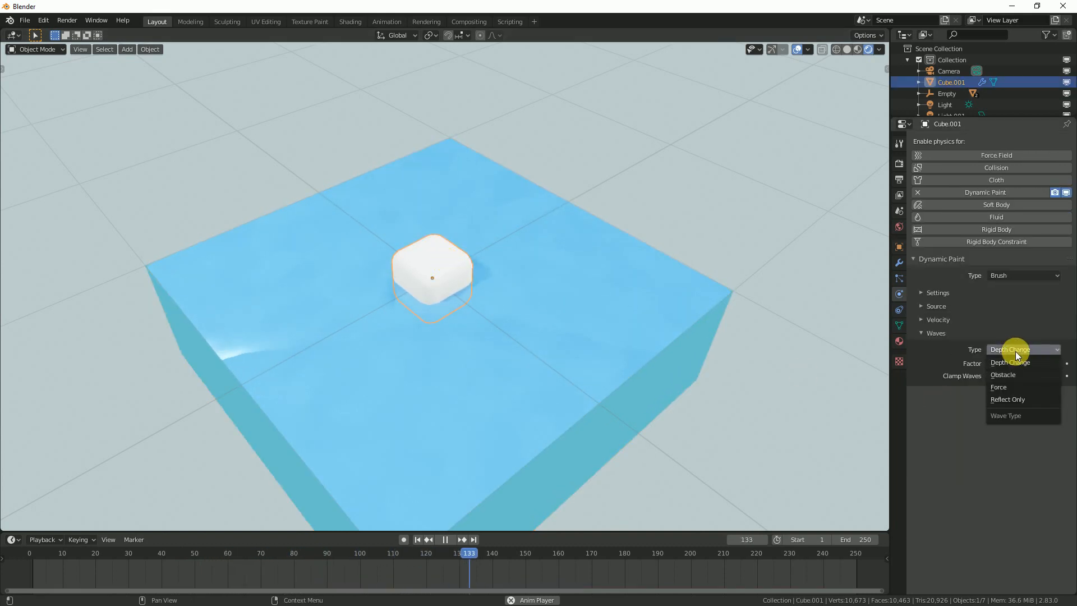
{"action": "left_click", "coordinate": [1022, 388]}
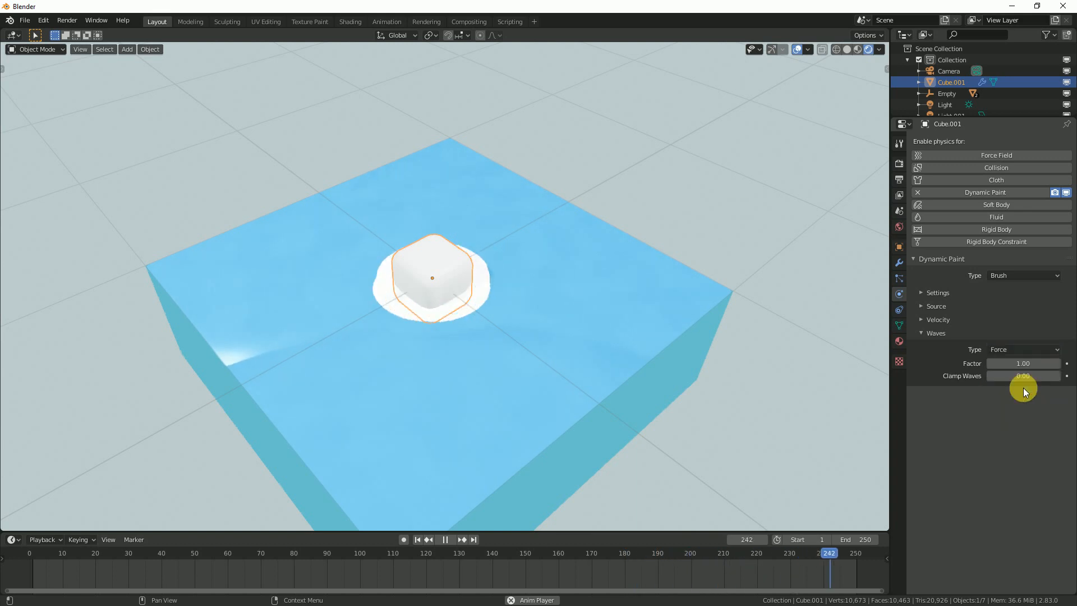
Step: Replay the animation from frame 1 and examine the waves around the cube from several angles
{"action": "middle_click_drag", "start_coordinate": [482, 287], "coordinate": [455, 292]}
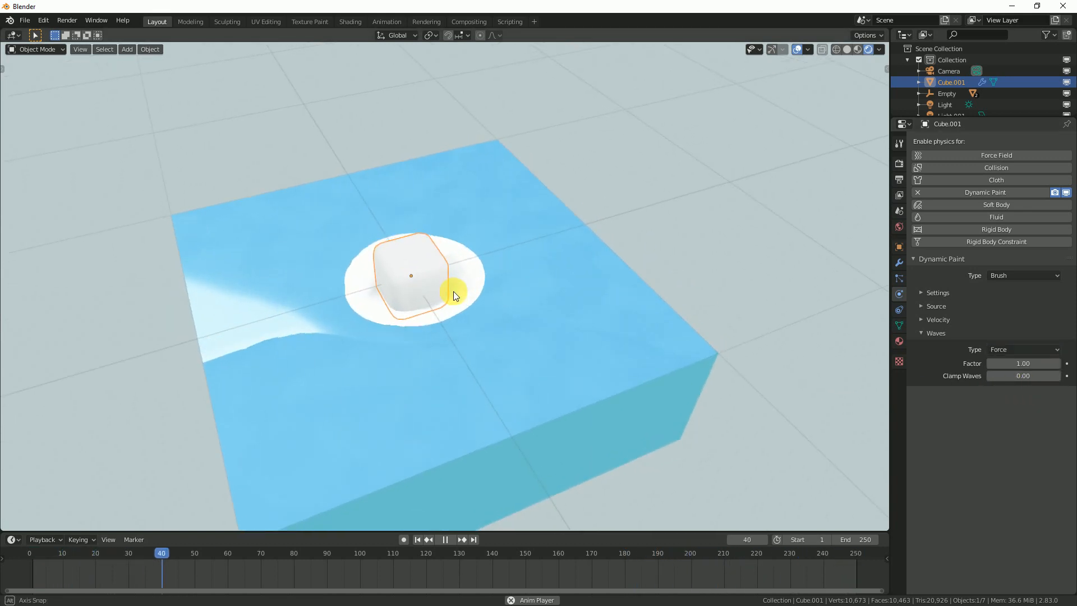
{"action": "left_click", "coordinate": [420, 539]}
{"action": "middle_click_drag", "start_coordinate": [449, 334], "coordinate": [426, 275]}
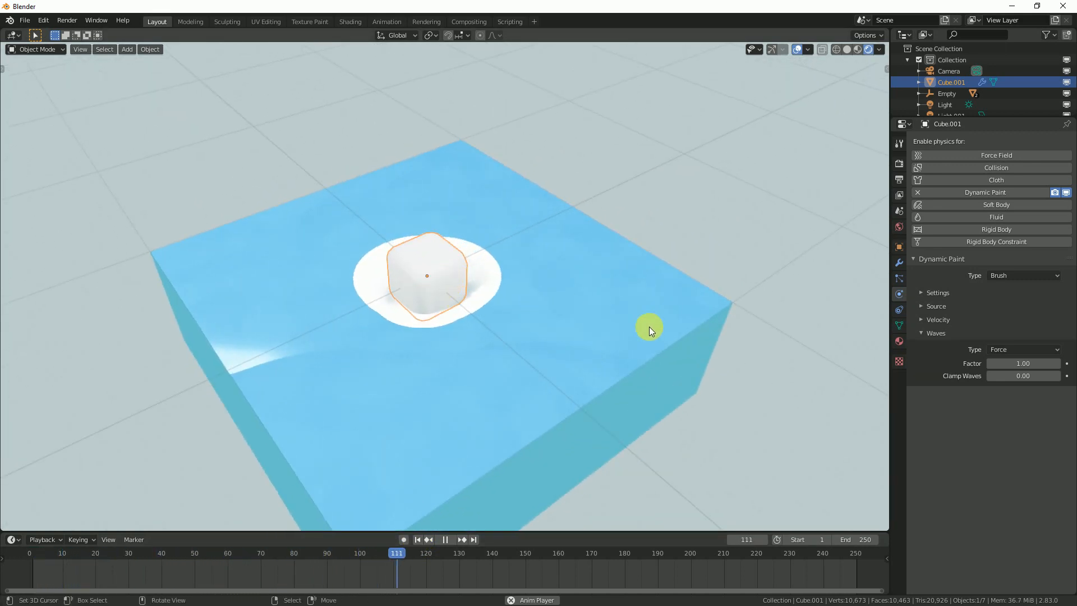
Step: Set the water plane material's Foam Details to 8 and resume playback to check the foam shape
{"action": "left_click", "coordinate": [500, 208]}
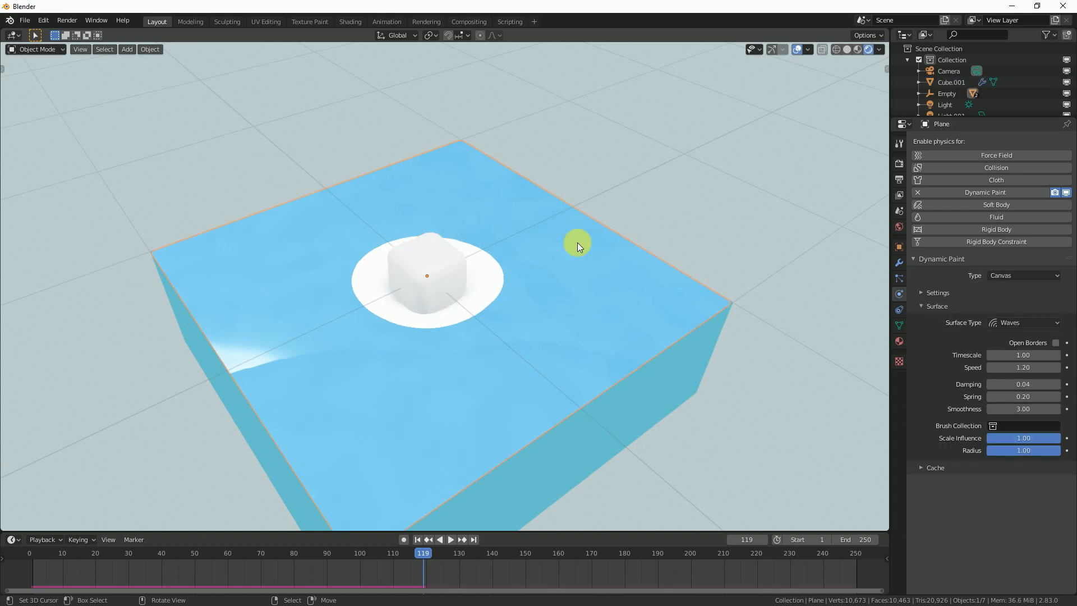
{"action": "left_click", "coordinate": [921, 306]}
{"action": "left_click", "coordinate": [898, 340]}
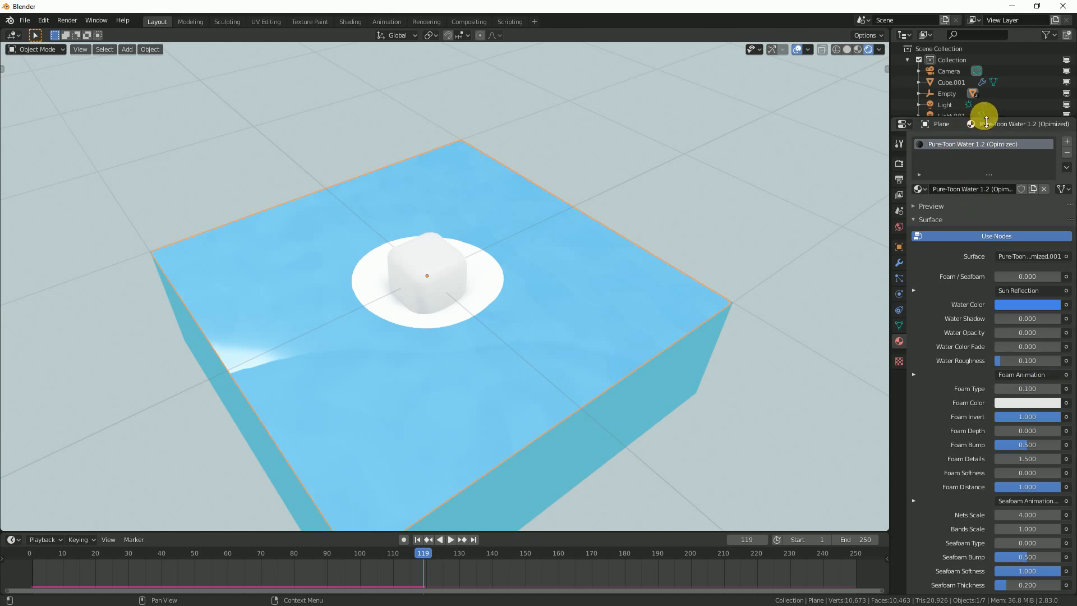
{"action": "left_click_drag", "start_coordinate": [986, 123], "coordinate": [986, 85]}
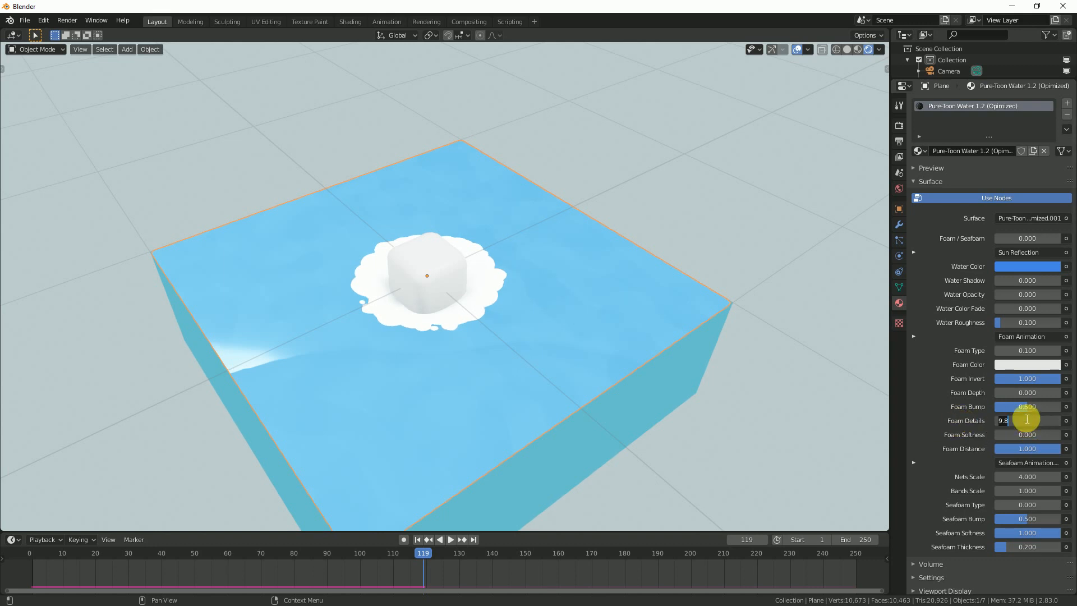
{"action": "key", "text": "space"}
{"action": "mouse_move", "coordinate": [546, 344]}
{"action": "middle_mouse_down"}
{"action": "mouse_move", "coordinate": [566, 355]}
{"action": "mouse_move", "coordinate": [548, 344]}
{"action": "middle_mouse_up"}
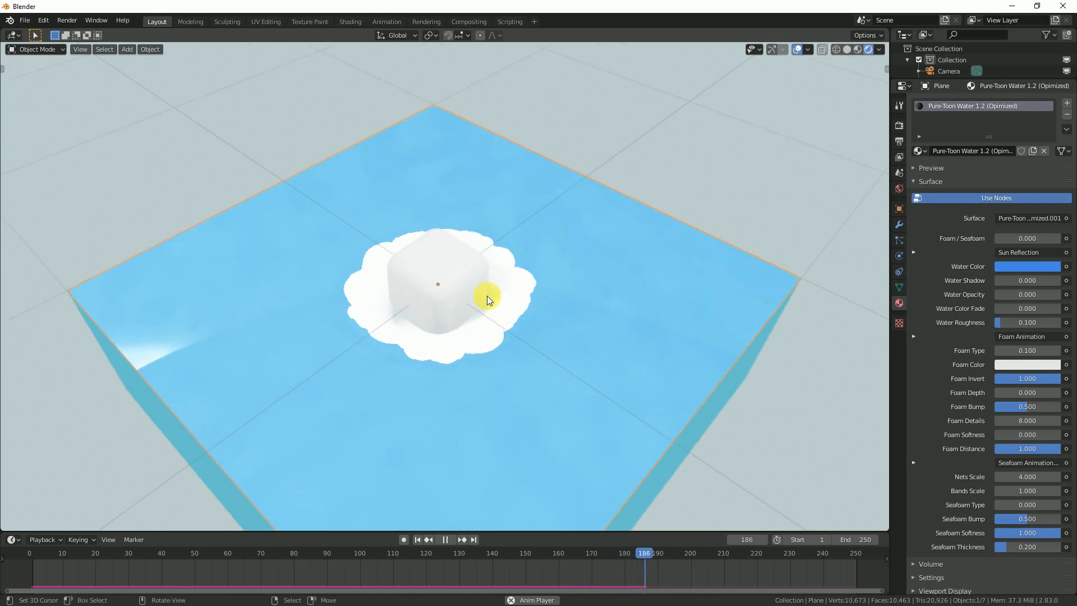
Step: Pause playback, set the material's Foam Random and Wind Strength driver expressions to frame * .01 in the foam animation settings, and resume playback
{"action": "middle_click_drag", "start_coordinate": [470, 298], "coordinate": [466, 295]}
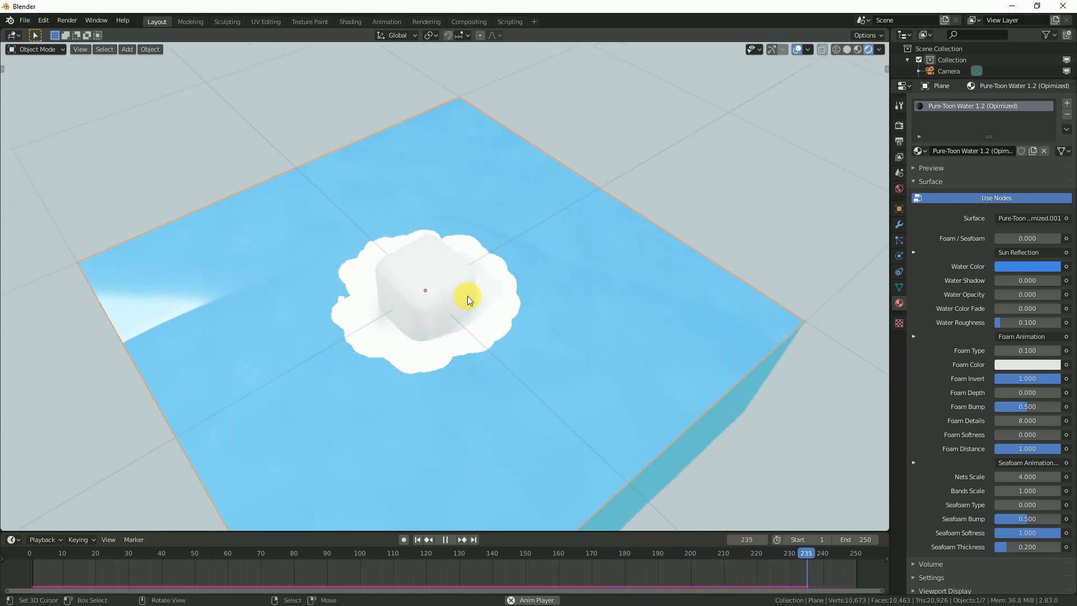
{"action": "key", "text": "space"}
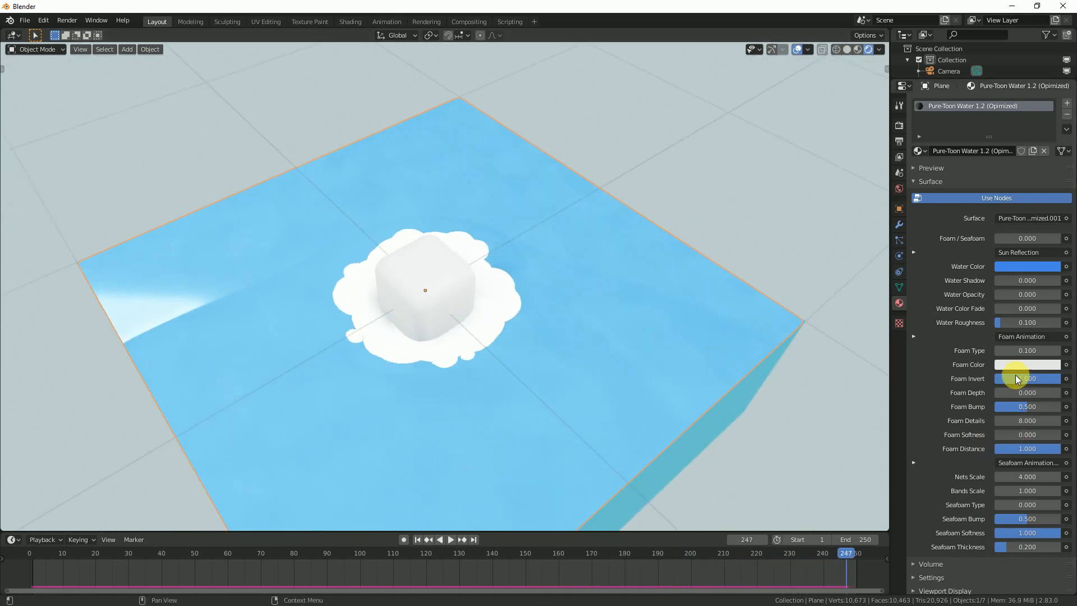
{"action": "left_click", "coordinate": [915, 336]}
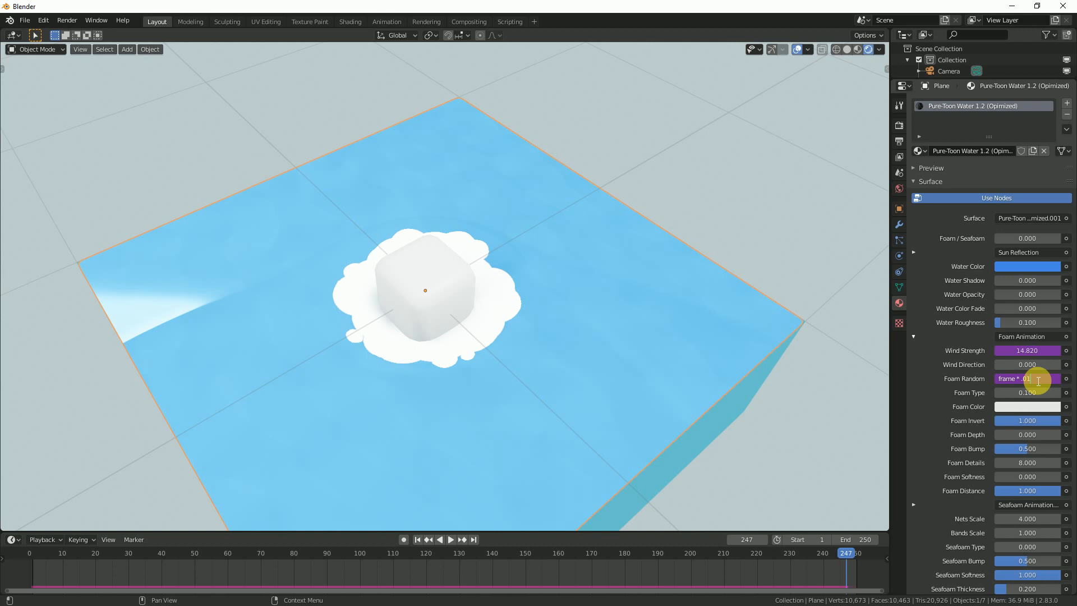
{"action": "key", "text": "Return"}
{"action": "key", "text": "space"}
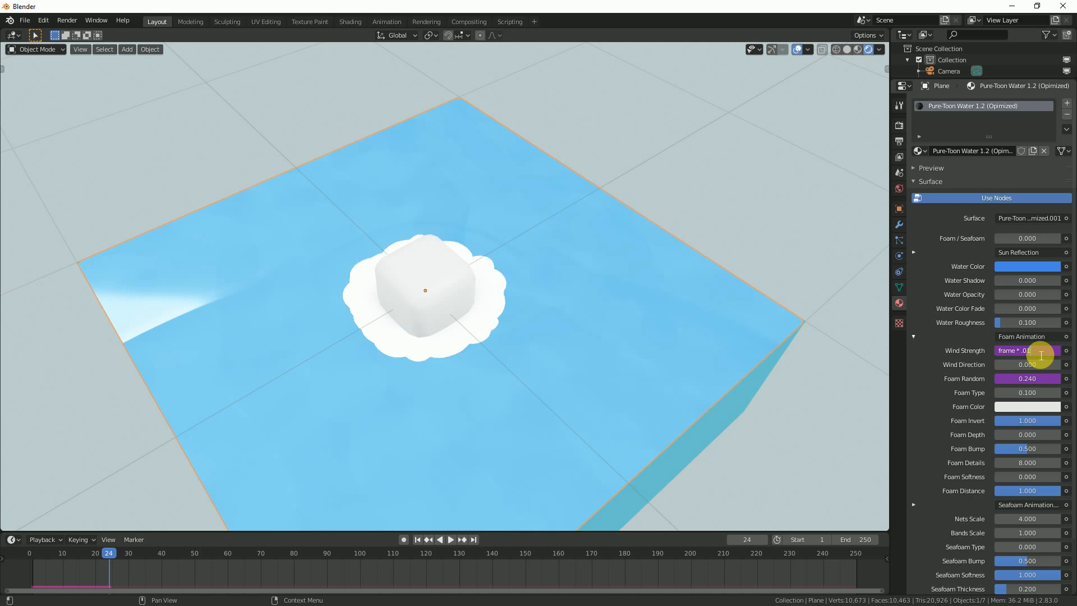
{"action": "middle_click_drag", "start_coordinate": [651, 340], "coordinate": [607, 340]}
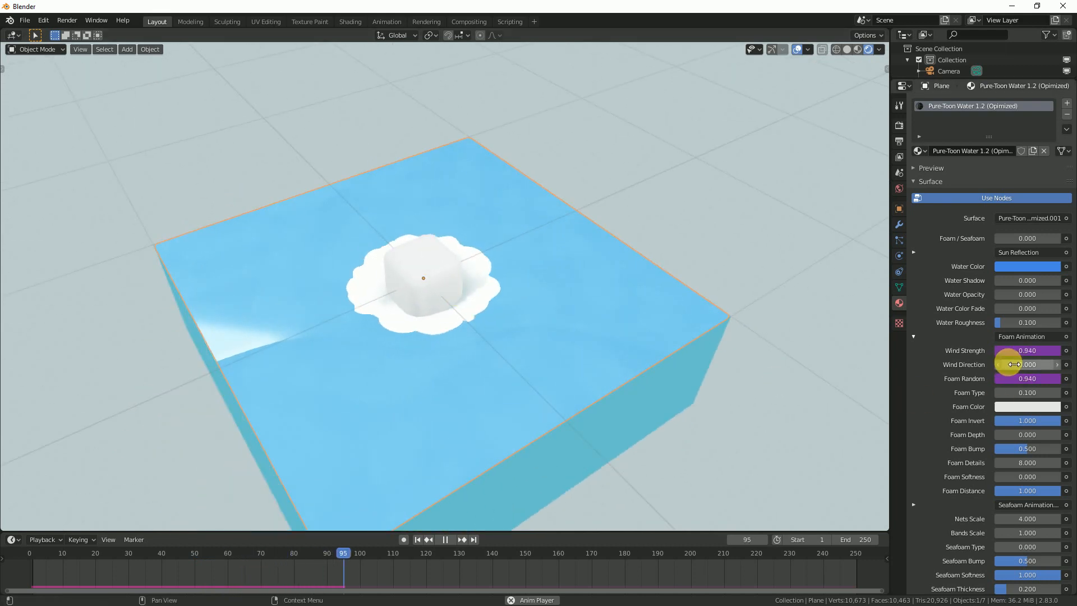
Step: Try a foam Wind Direction of about 79.4, reset it to 0 and collapse the foam animation settings
{"action": "left_click_drag", "start_coordinate": [1024, 363], "coordinate": [1071, 364]}
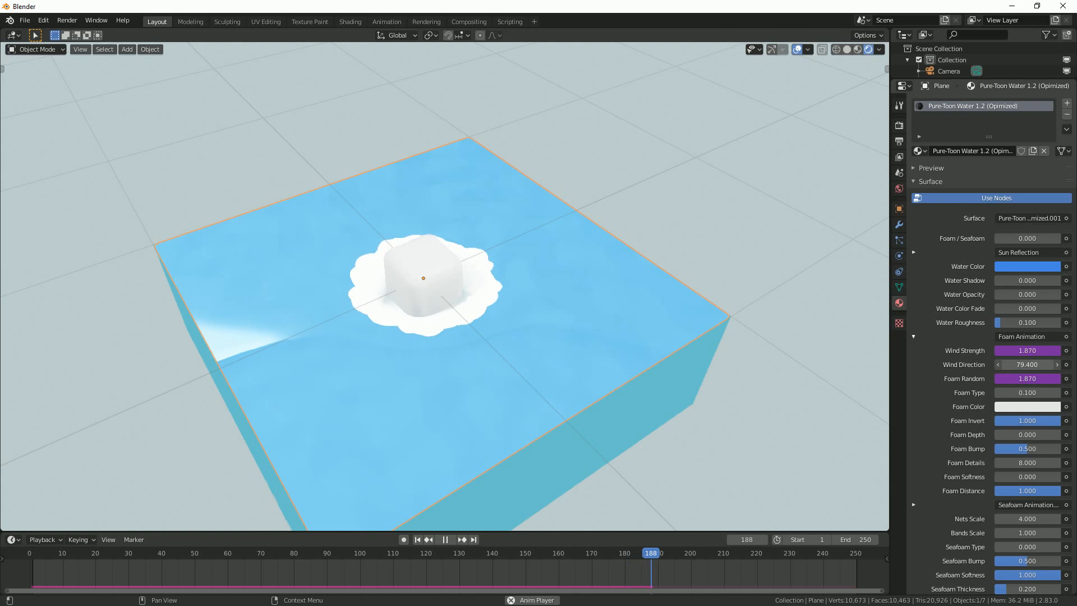
{"action": "right_click", "coordinate": [1025, 364]}
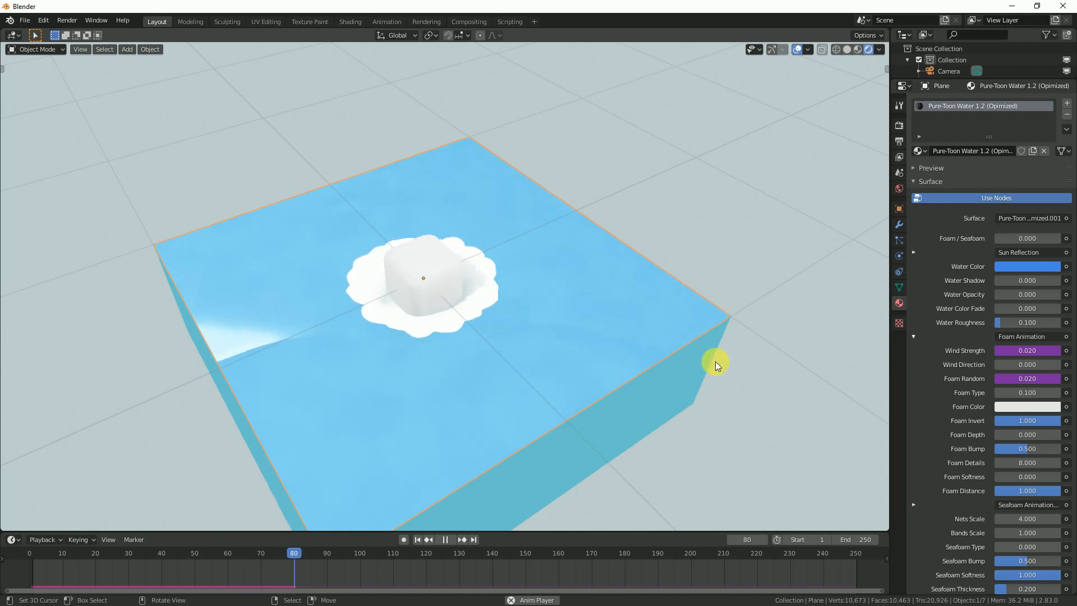
{"action": "left_click", "coordinate": [913, 336]}
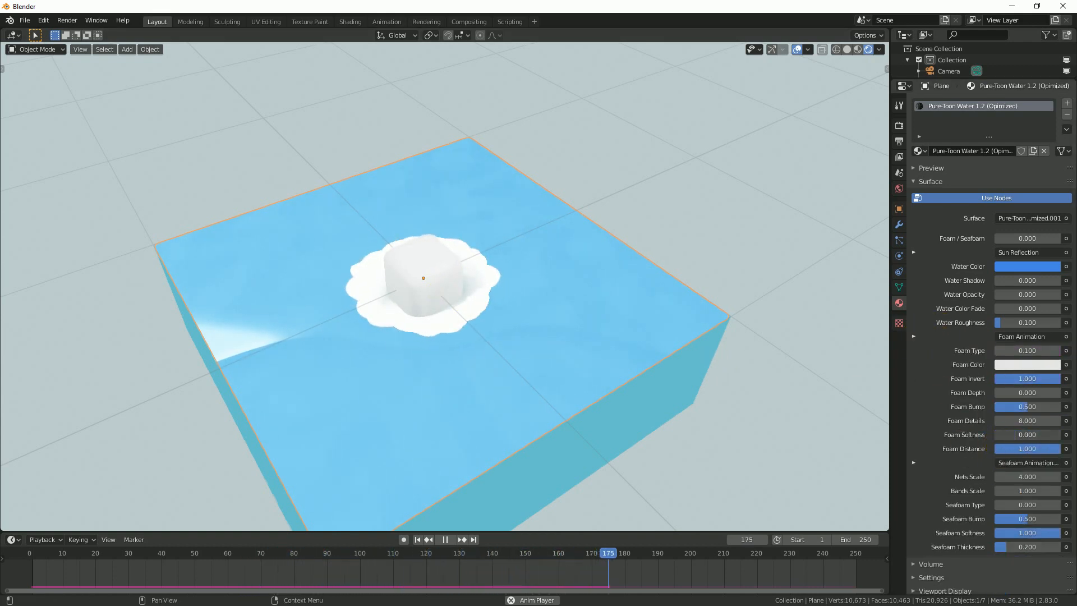
{"action": "middle_click_drag", "start_coordinate": [561, 252], "coordinate": [520, 260]}
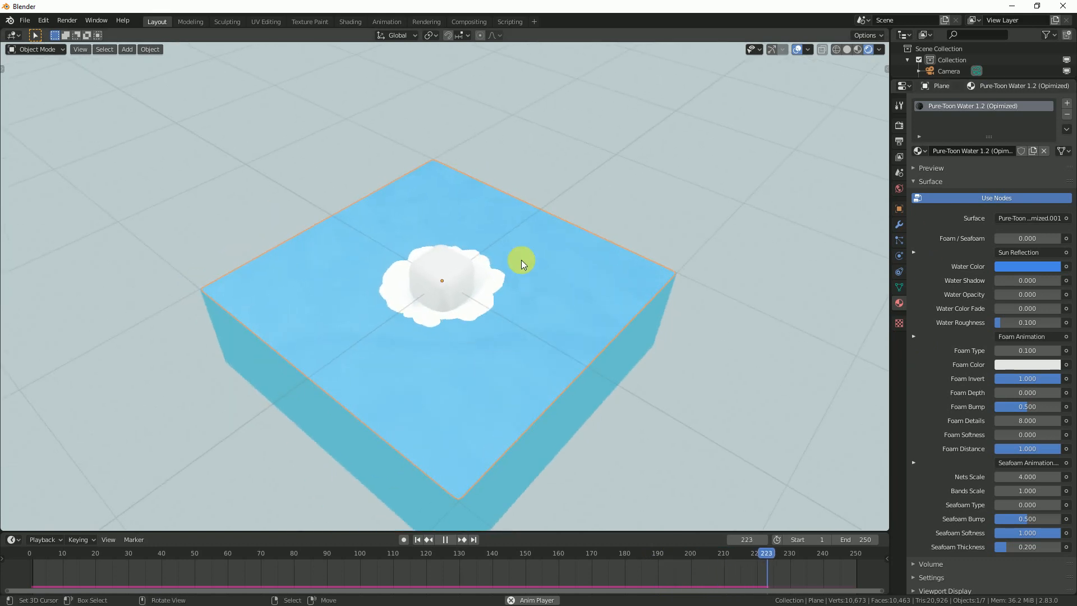
Step: Show the physics settings, select the bevelled cube and try moving it across the water to test the waves
{"action": "left_click", "coordinate": [918, 181]}
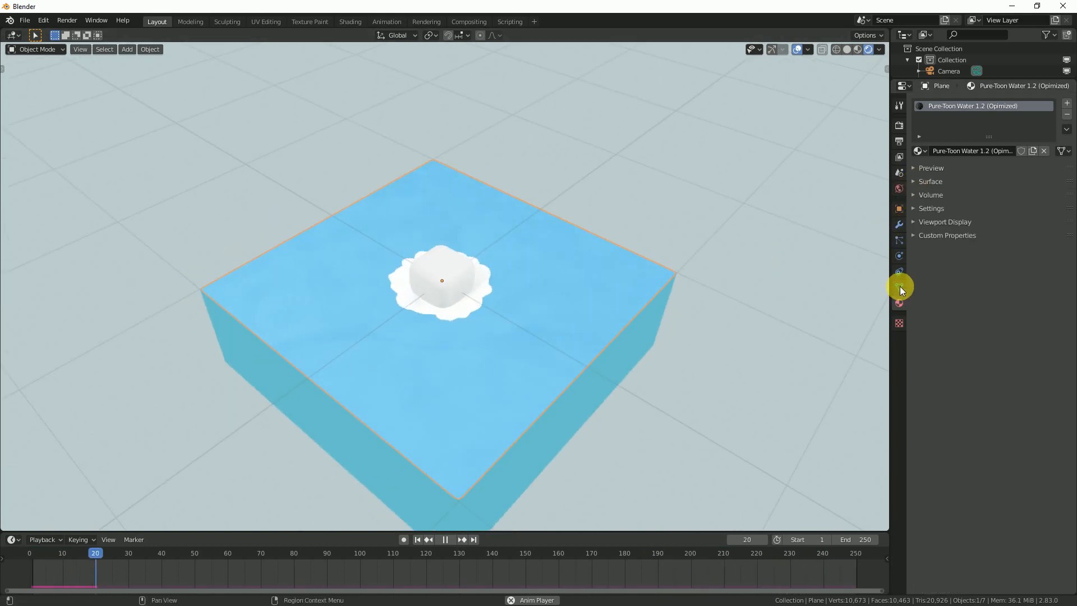
{"action": "left_click", "coordinate": [899, 257]}
{"action": "mouse_move", "coordinate": [771, 272]}
{"action": "middle_mouse_down"}
{"action": "mouse_move", "coordinate": [494, 278]}
{"action": "mouse_move", "coordinate": [435, 264]}
{"action": "middle_mouse_up"}
{"action": "right_click", "coordinate": [437, 266]}
{"action": "scroll", "coordinate": [560, 327], "scroll_direction": "up", "scroll_amount": 2}
{"action": "middle_click_drag", "start_coordinate": [518, 336], "coordinate": [510, 331]}
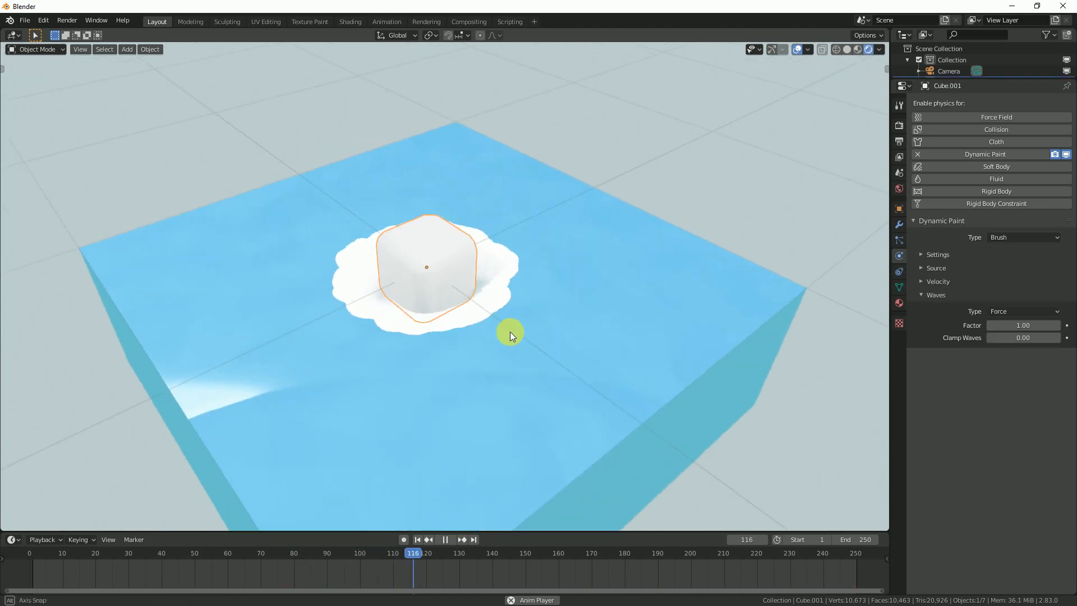
{"action": "key", "text": "g"}
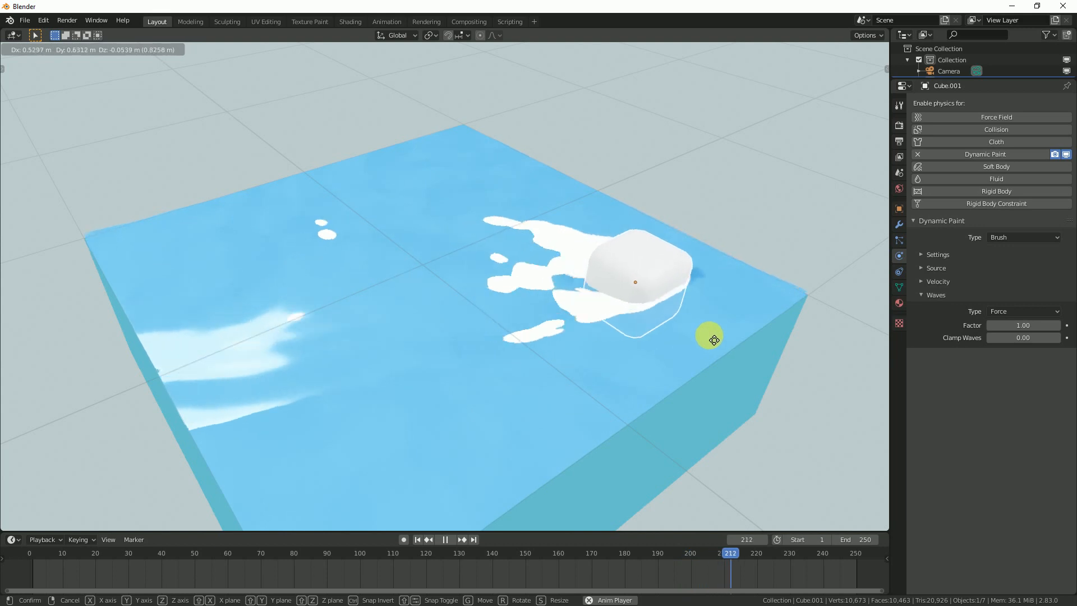
{"action": "right_click", "coordinate": [274, 323]}
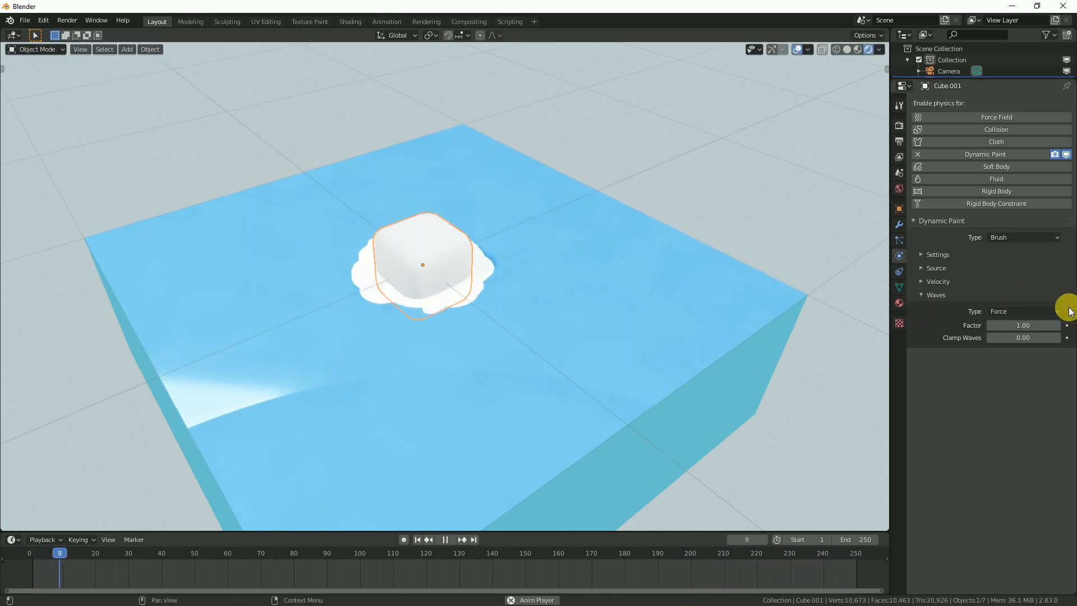
Step: Keep the cube's brush wave type at Force, try a wave Factor of 2 and check the foam around it
{"action": "left_click", "coordinate": [1007, 310]}
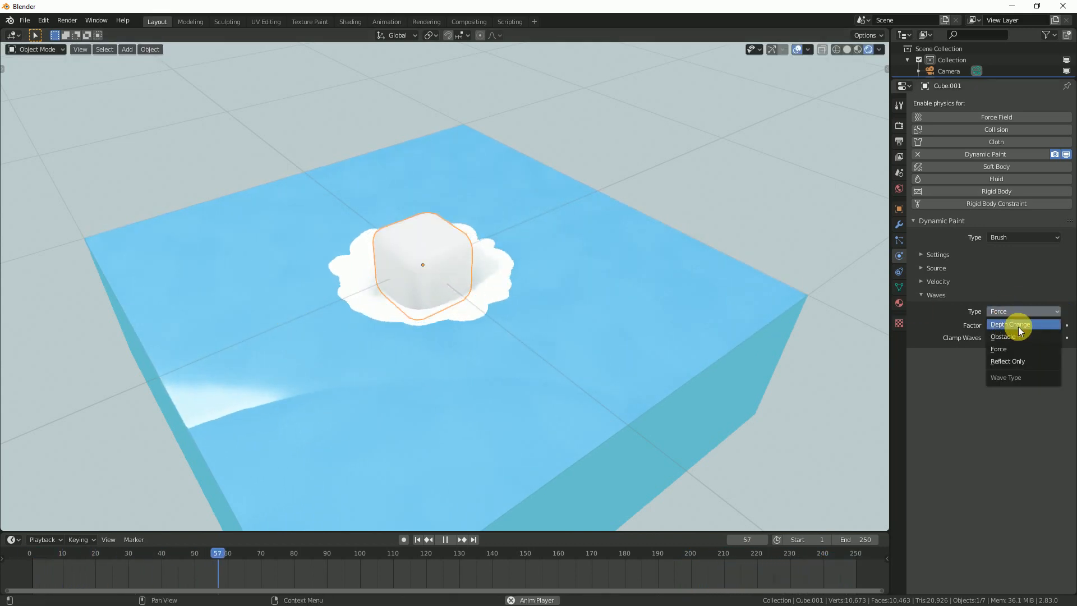
{"action": "left_click", "coordinate": [1017, 347]}
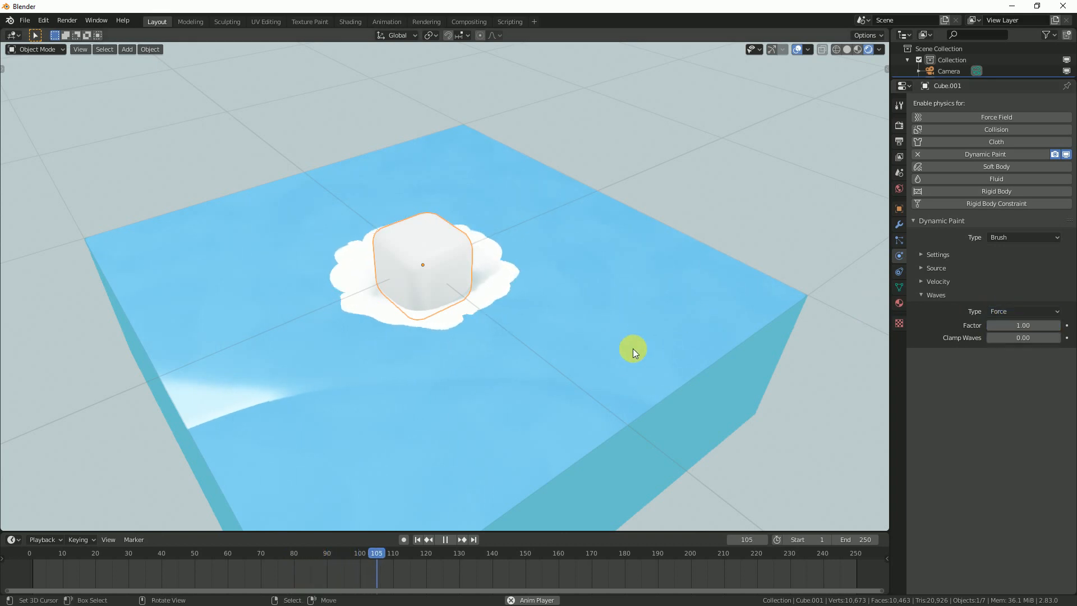
{"action": "left_click", "coordinate": [1023, 325]}
{"action": "type", "text": "1.0"}
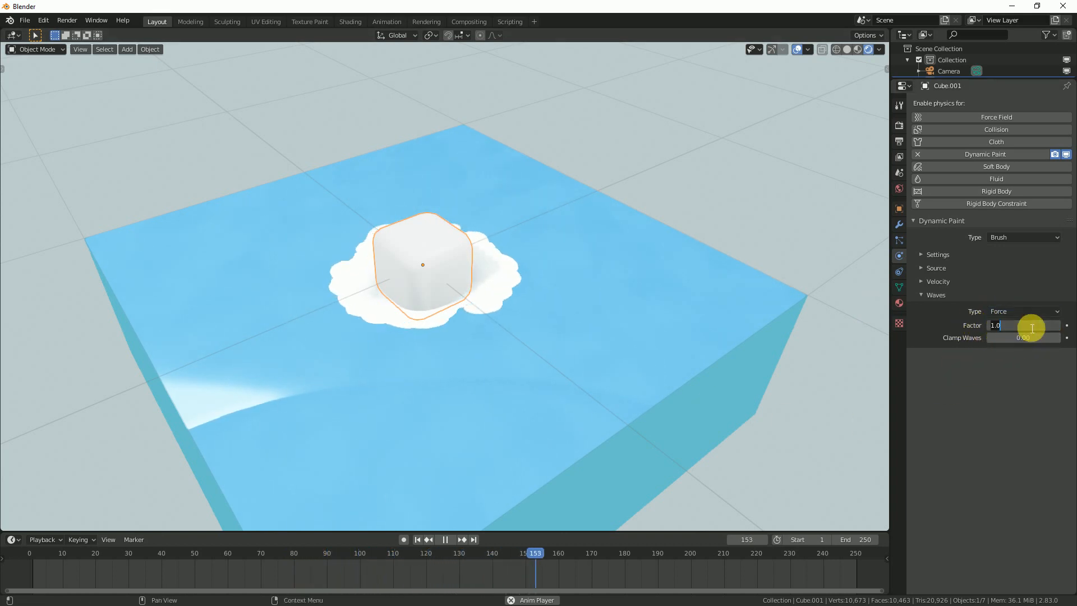
{"action": "type", "text": "2"}
{"action": "key", "text": "Return"}
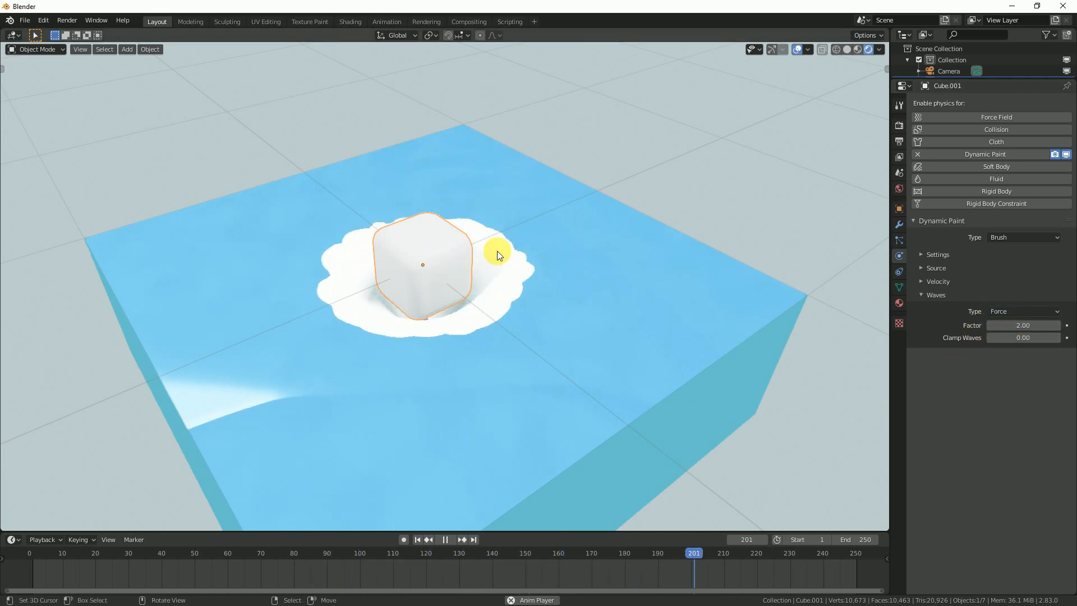
{"action": "middle_click_drag", "start_coordinate": [502, 314], "coordinate": [418, 339]}
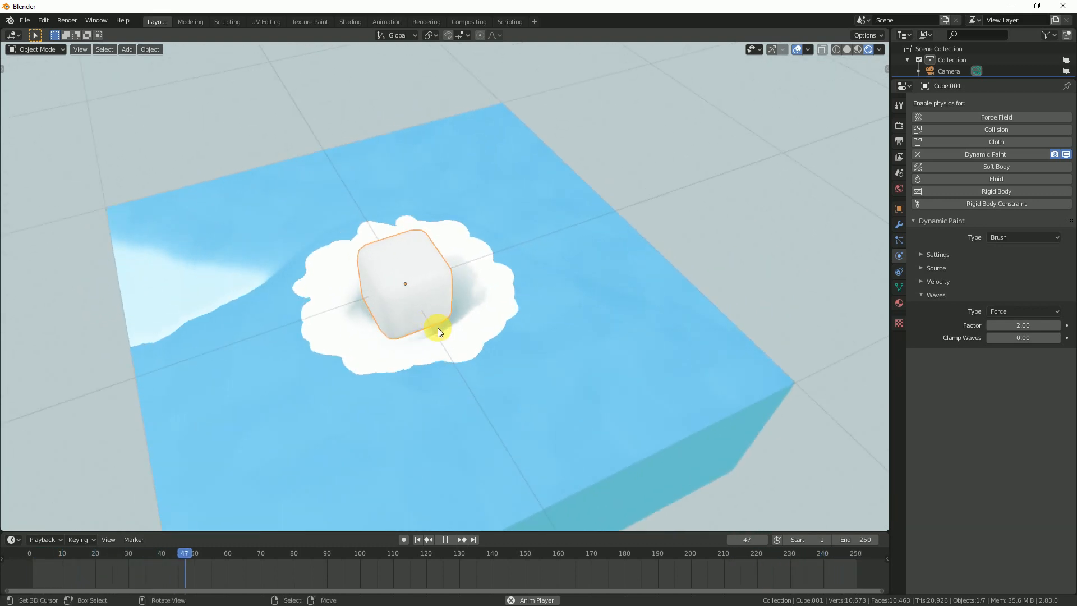
{"action": "mouse_move", "coordinate": [438, 315]}
{"action": "middle_mouse_down"}
{"action": "mouse_move", "coordinate": [430, 301]}
{"action": "mouse_move", "coordinate": [438, 308]}
{"action": "mouse_move", "coordinate": [472, 281]}
{"action": "mouse_move", "coordinate": [460, 309]}
{"action": "mouse_move", "coordinate": [487, 307]}
{"action": "mouse_move", "coordinate": [456, 311]}
{"action": "middle_mouse_up"}
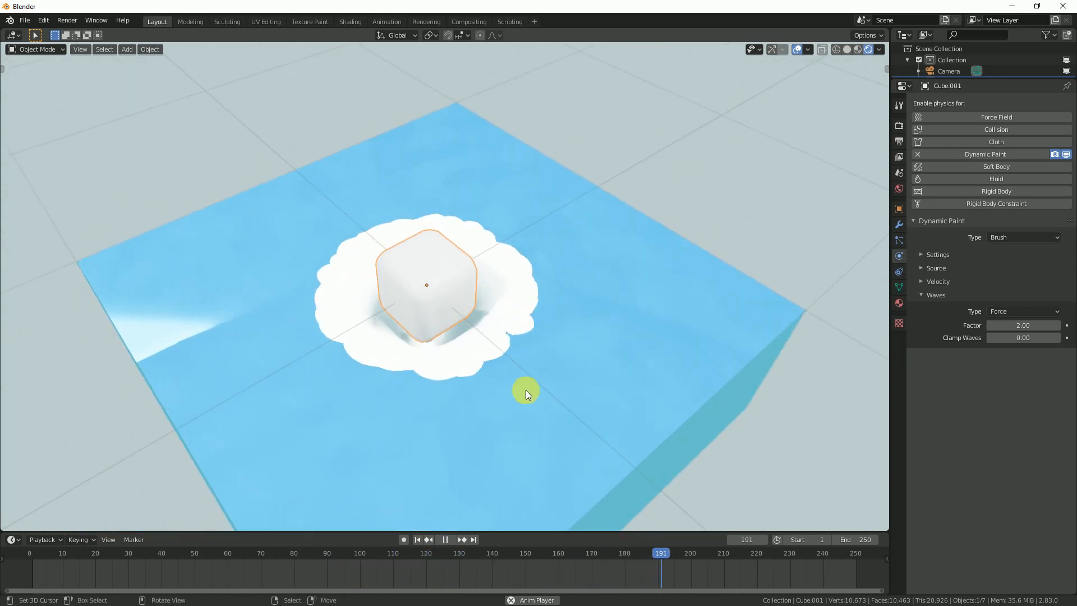
Step: Select the water plane and try a Scale Influence of 0.2 for its Dynamic Paint wave surface
{"action": "left_click", "coordinate": [515, 202]}
{"action": "mouse_move", "coordinate": [437, 319]}
{"action": "middle_mouse_down"}
{"action": "mouse_move", "coordinate": [446, 315]}
{"action": "mouse_move", "coordinate": [422, 320]}
{"action": "middle_mouse_up"}
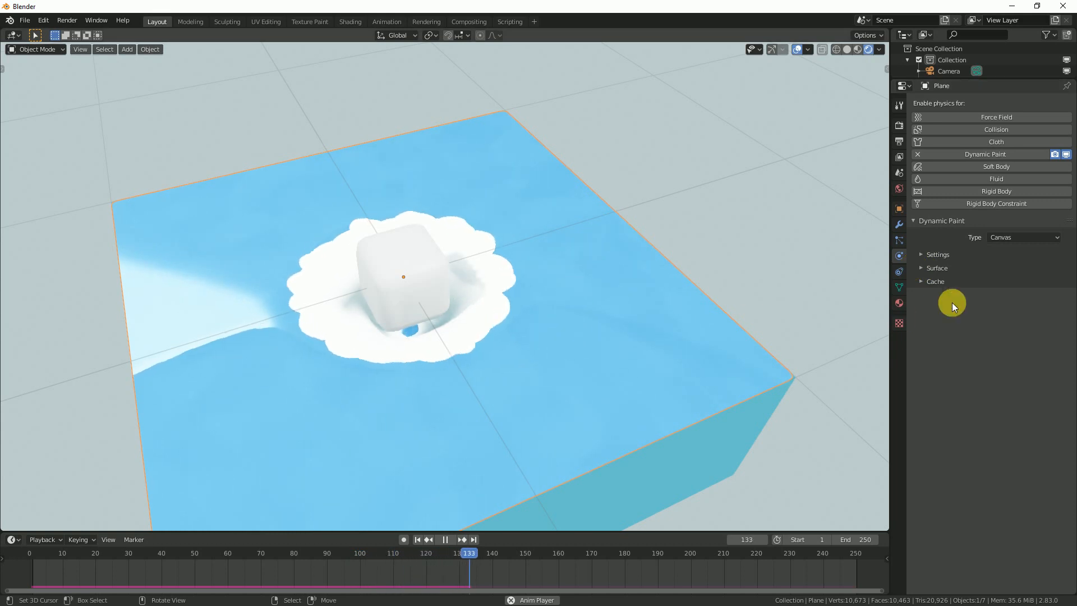
{"action": "left_click", "coordinate": [932, 268]}
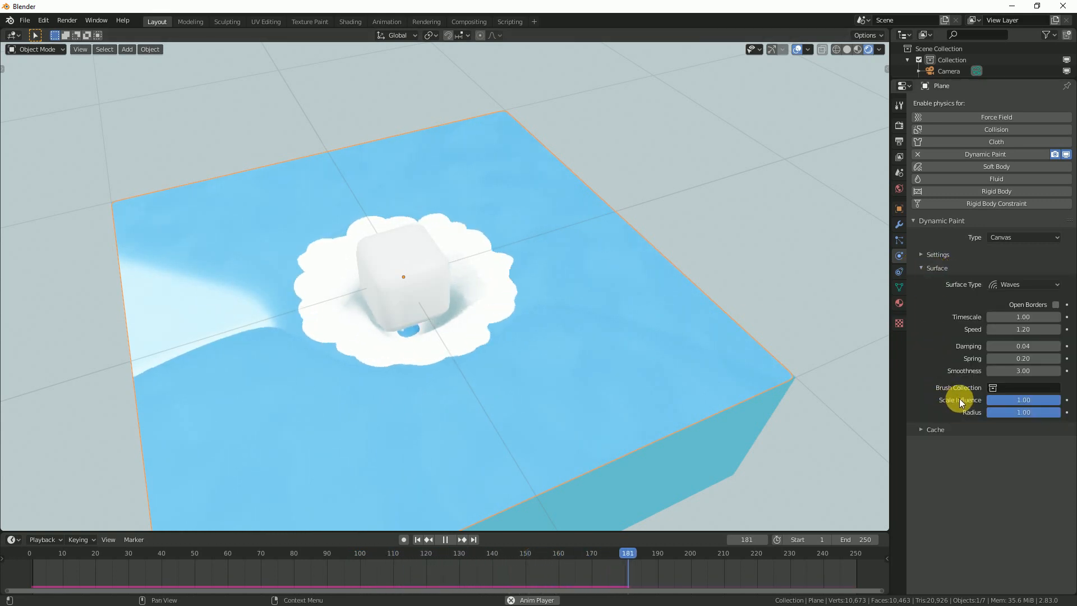
{"action": "left_click", "coordinate": [1044, 398]}
{"action": "key", "text": "BackSpace"}
{"action": "type", "text": "0.2"}
{"action": "key", "text": "Return"}
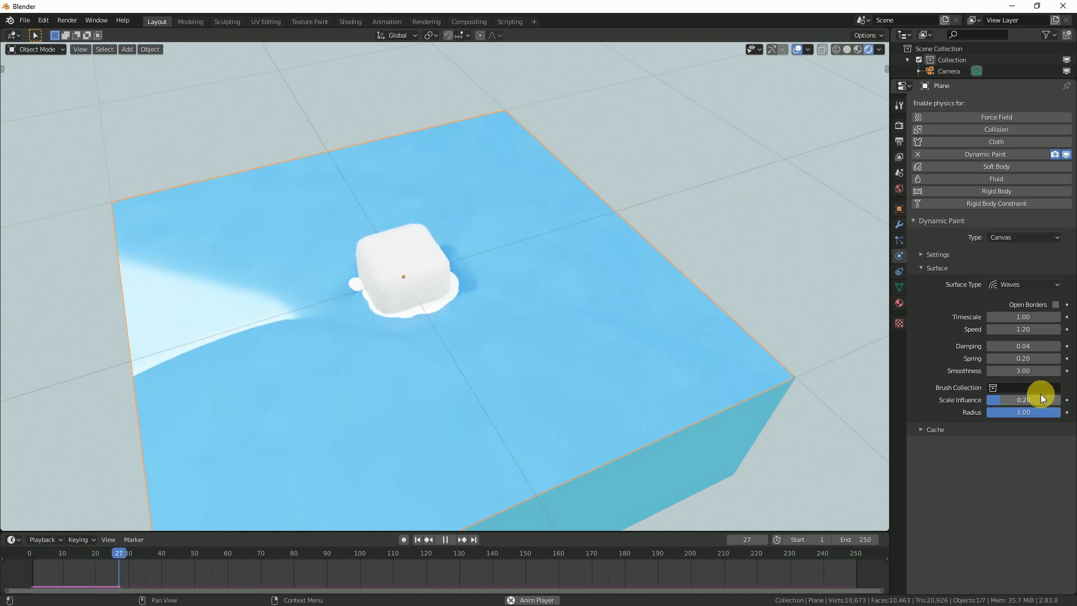
Step: Try a Scale Influence of 0.5 on the water plane's wave surface and restore it to 1
{"action": "left_click", "coordinate": [1041, 398]}
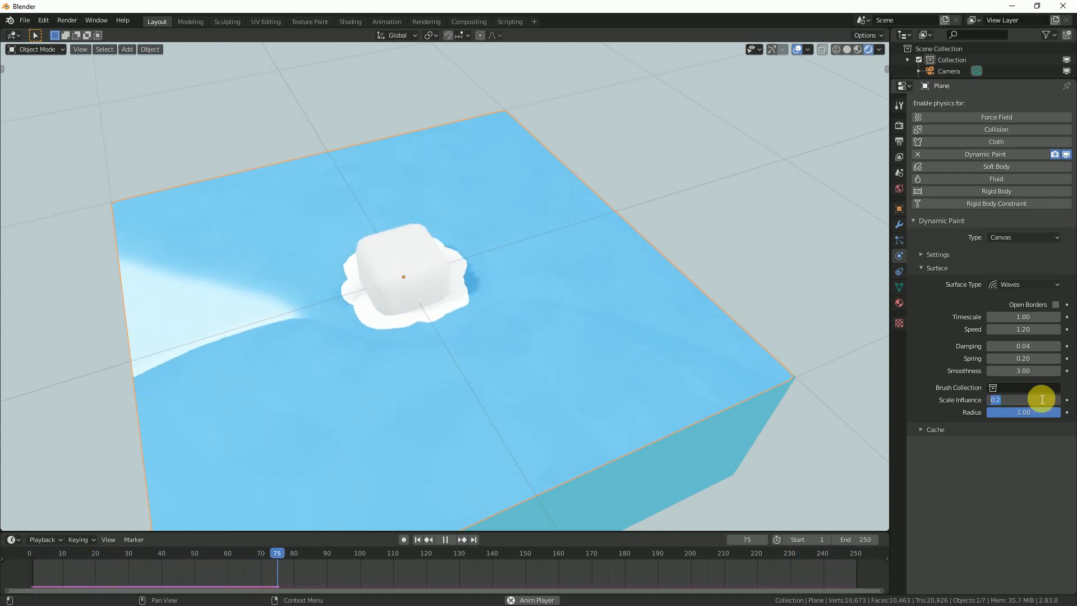
{"action": "type", "text": ".5"}
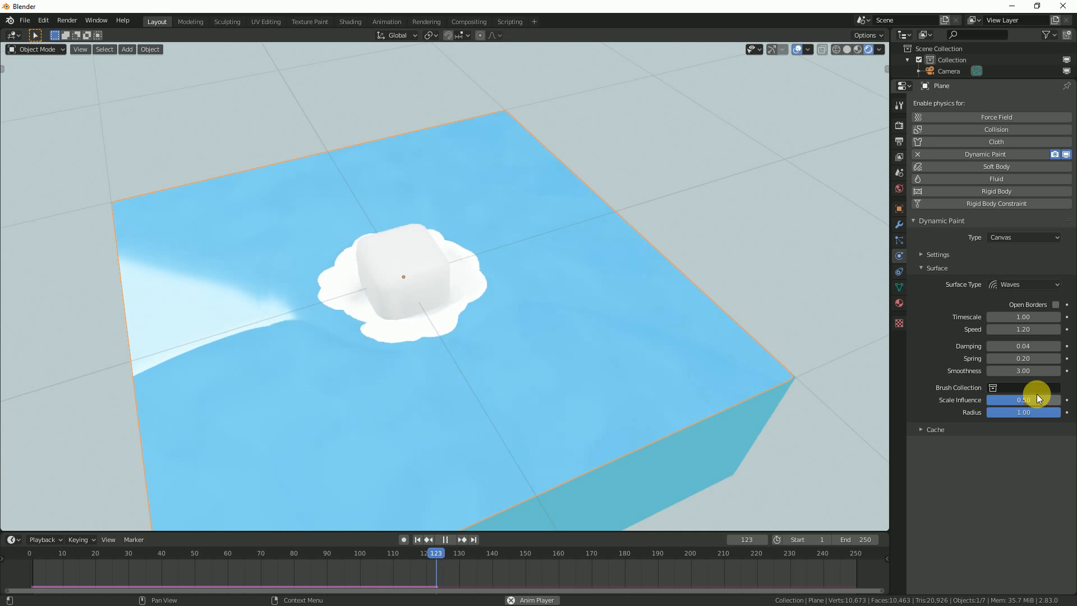
{"action": "key", "text": "Return"}
{"action": "middle_click_drag", "start_coordinate": [467, 317], "coordinate": [454, 289]}
{"action": "left_click_drag", "start_coordinate": [1030, 397], "coordinate": [1059, 397]}
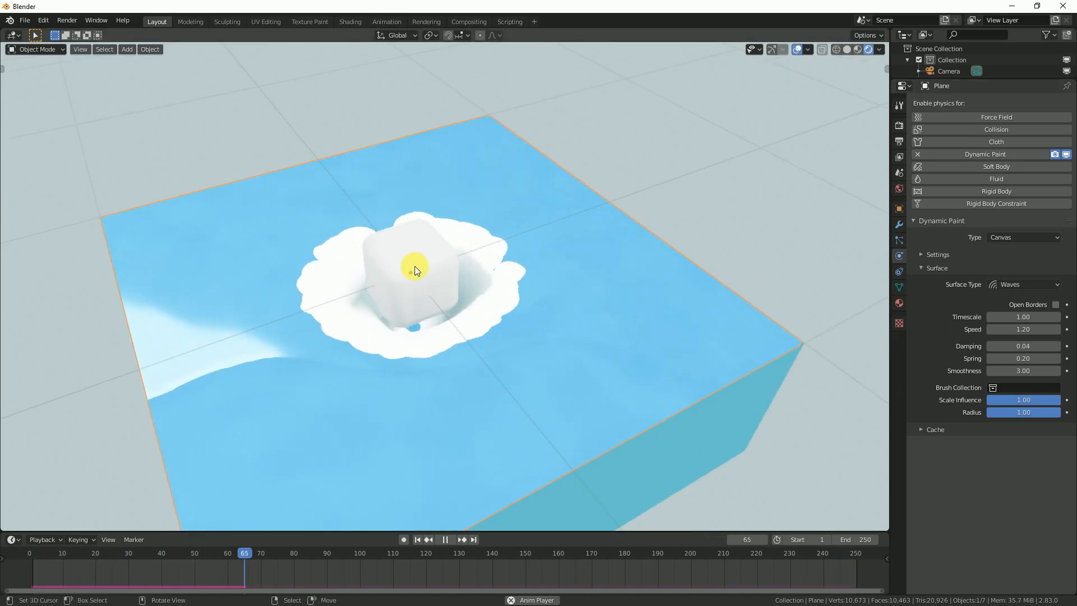
Step: Select the bevelled cube, set its Dynamic Paint brush wave Factor to 1 and check the foam from several angles
{"action": "left_click", "coordinate": [429, 242]}
{"action": "mouse_move", "coordinate": [557, 269]}
{"action": "middle_mouse_down"}
{"action": "mouse_move", "coordinate": [577, 262]}
{"action": "mouse_move", "coordinate": [543, 276]}
{"action": "middle_mouse_up"}
{"action": "double_click", "coordinate": [1020, 325]}
{"action": "type", "text": "1"}
{"action": "key", "text": "Return"}
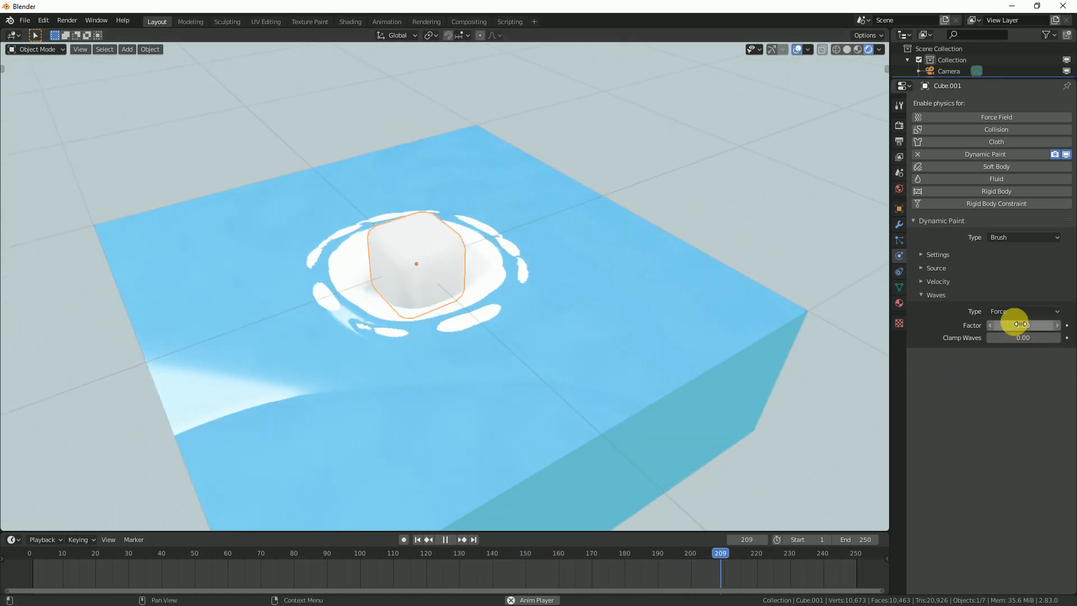
{"action": "middle_click_drag", "start_coordinate": [439, 257], "coordinate": [449, 308]}
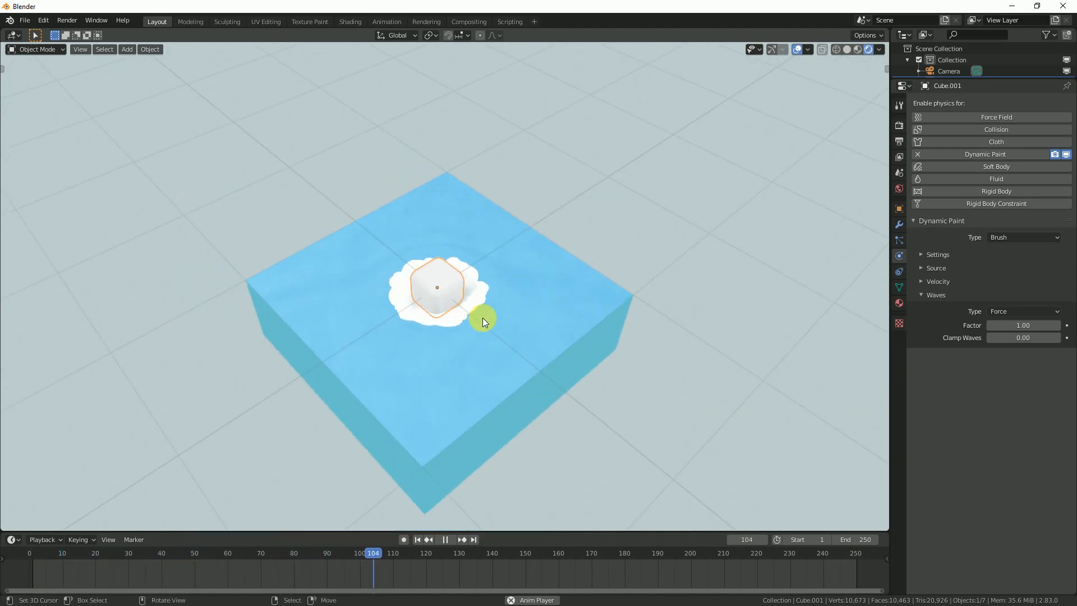
{"action": "scroll", "coordinate": [514, 335], "scroll_direction": "up", "scroll_amount": 3}
{"action": "middle_click_drag", "start_coordinate": [530, 349], "coordinate": [551, 330]}
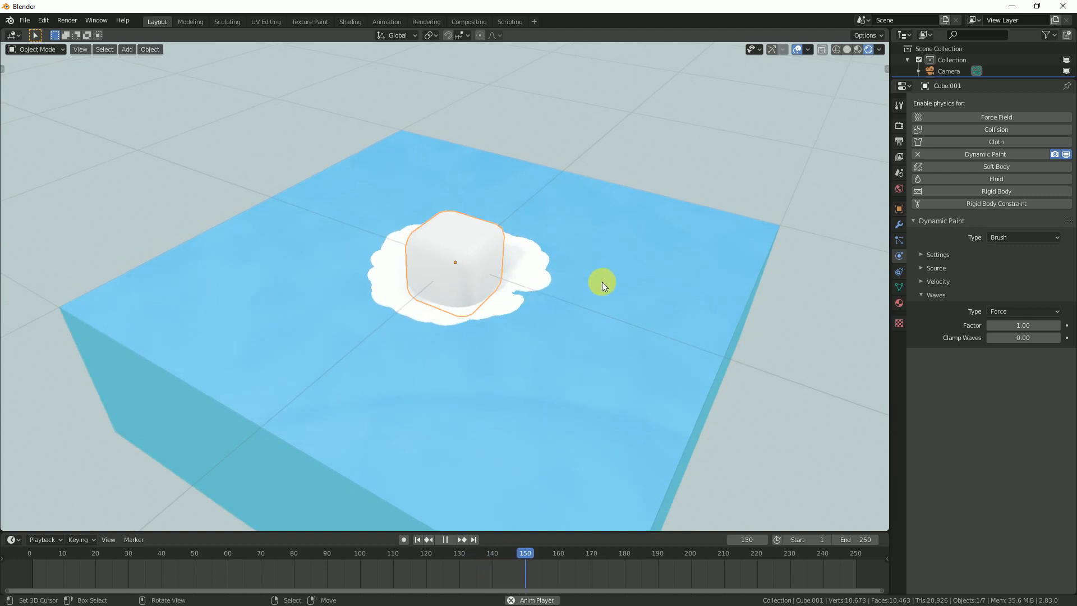
Step: Select the water plane, expand its material's surface settings and set the Foam Type to 0.3
{"action": "left_click", "coordinate": [647, 254]}
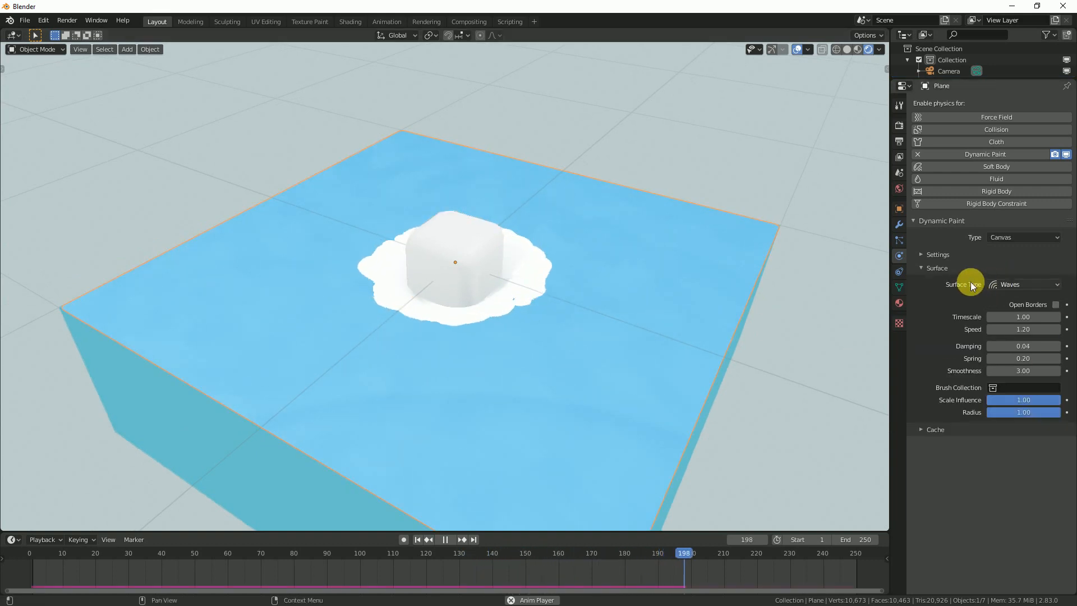
{"action": "left_click", "coordinate": [921, 268]}
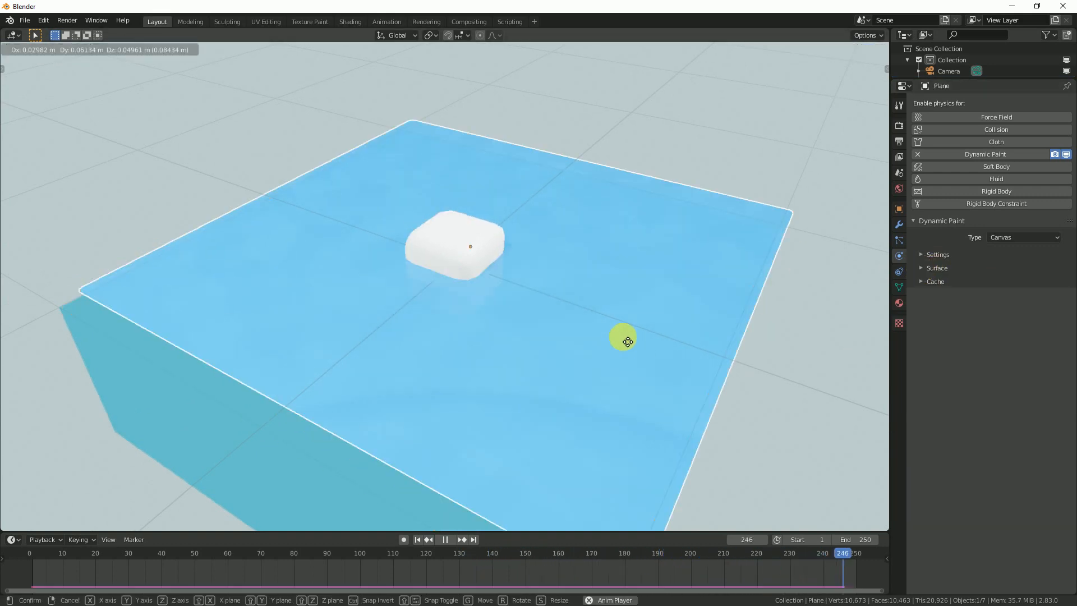
{"action": "left_click", "coordinate": [898, 303]}
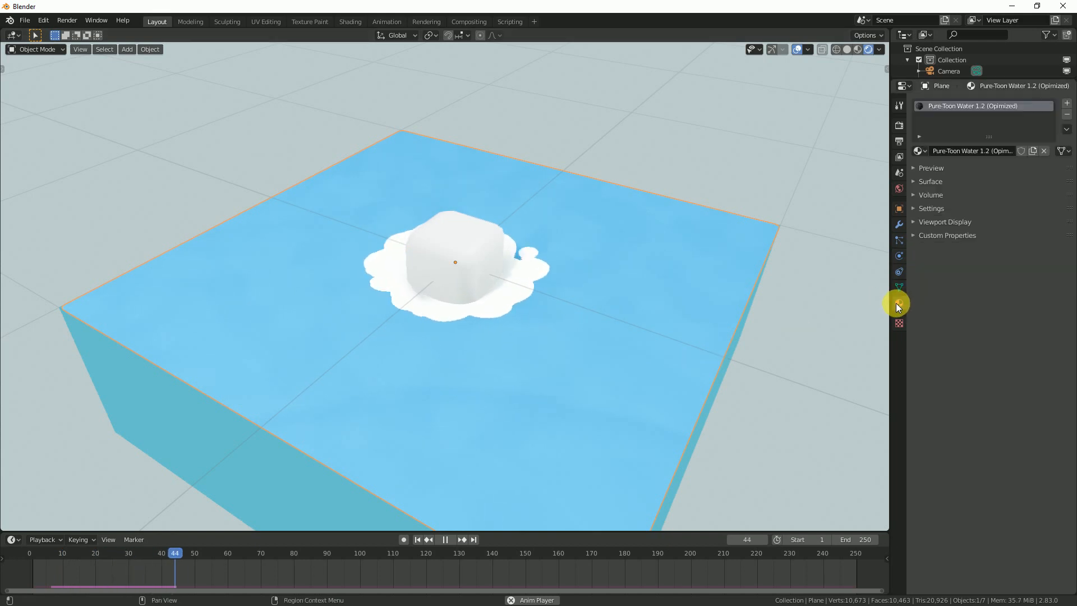
{"action": "left_click", "coordinate": [920, 182]}
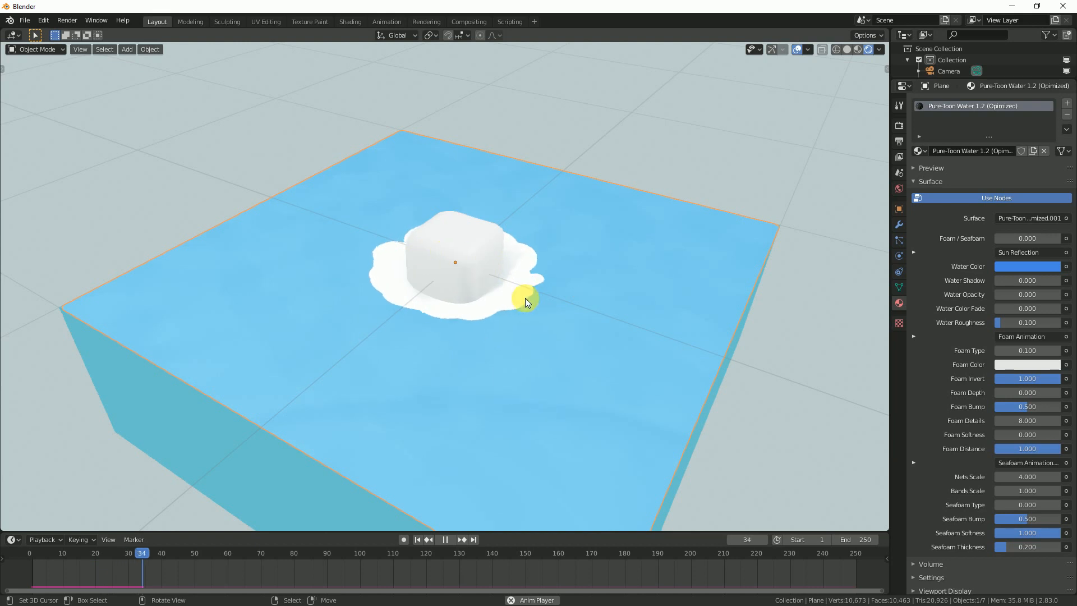
{"action": "mouse_move", "coordinate": [563, 277]}
{"action": "middle_mouse_down"}
{"action": "mouse_move", "coordinate": [516, 283]}
{"action": "mouse_move", "coordinate": [544, 282]}
{"action": "mouse_move", "coordinate": [562, 298]}
{"action": "middle_mouse_up"}
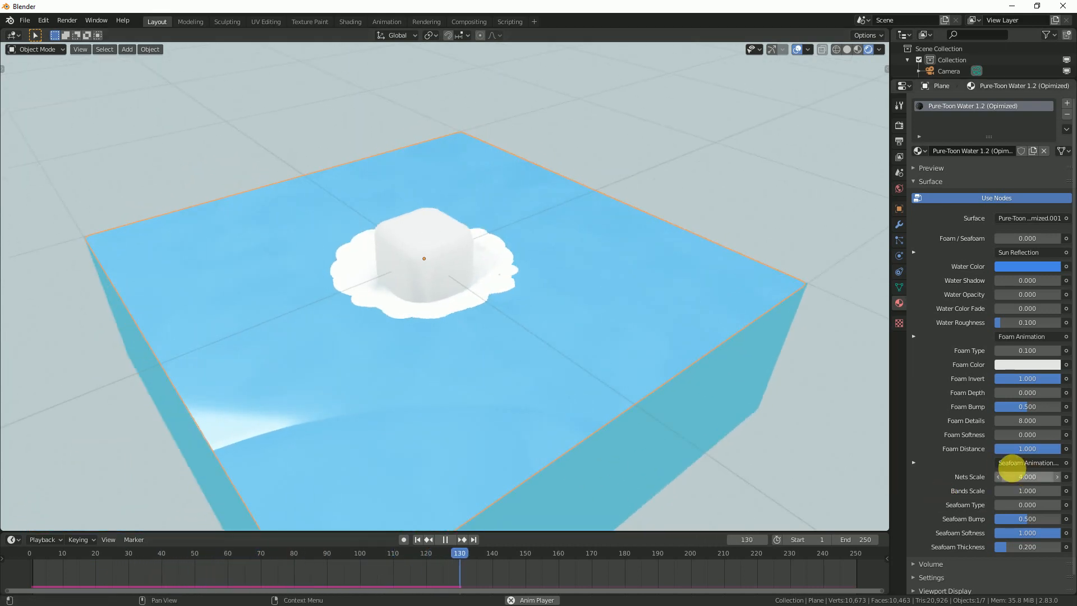
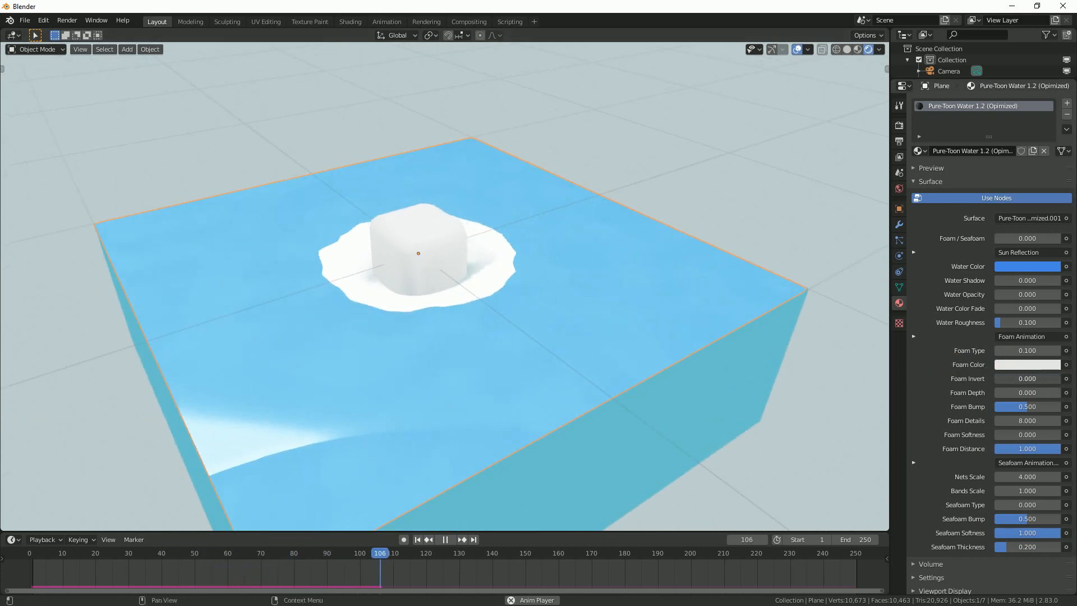
{"action": "left_click", "coordinate": [1056, 351]}
{"action": "left_click", "coordinate": [1057, 351]}
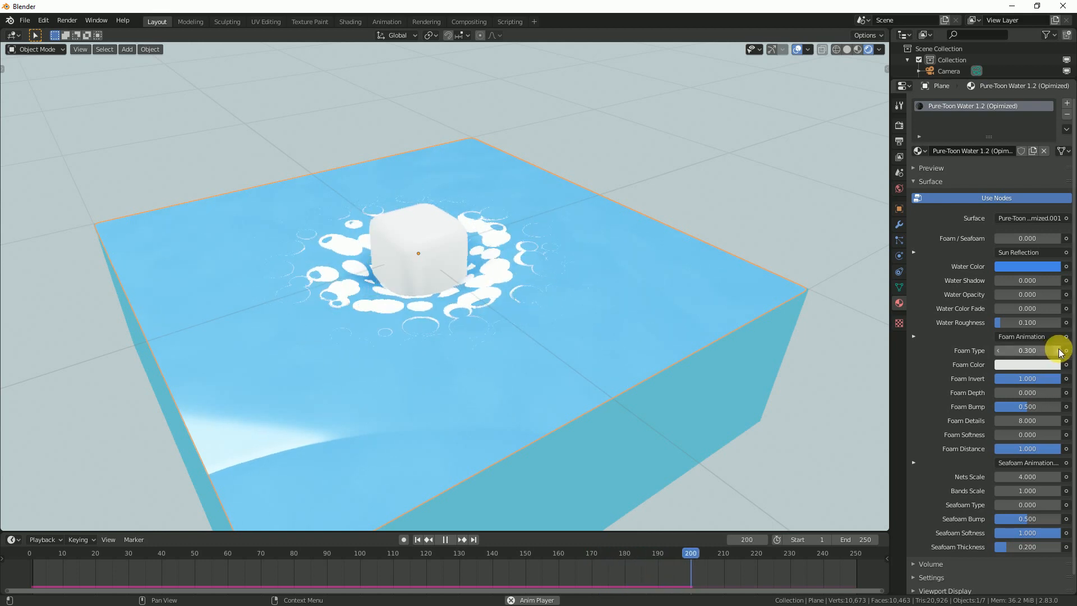
Step: Try lower Foam Type values on the water material, including 0.1 and 0.25, while the animation plays
{"action": "left_click", "coordinate": [998, 351]}
{"action": "left_click", "coordinate": [999, 350]}
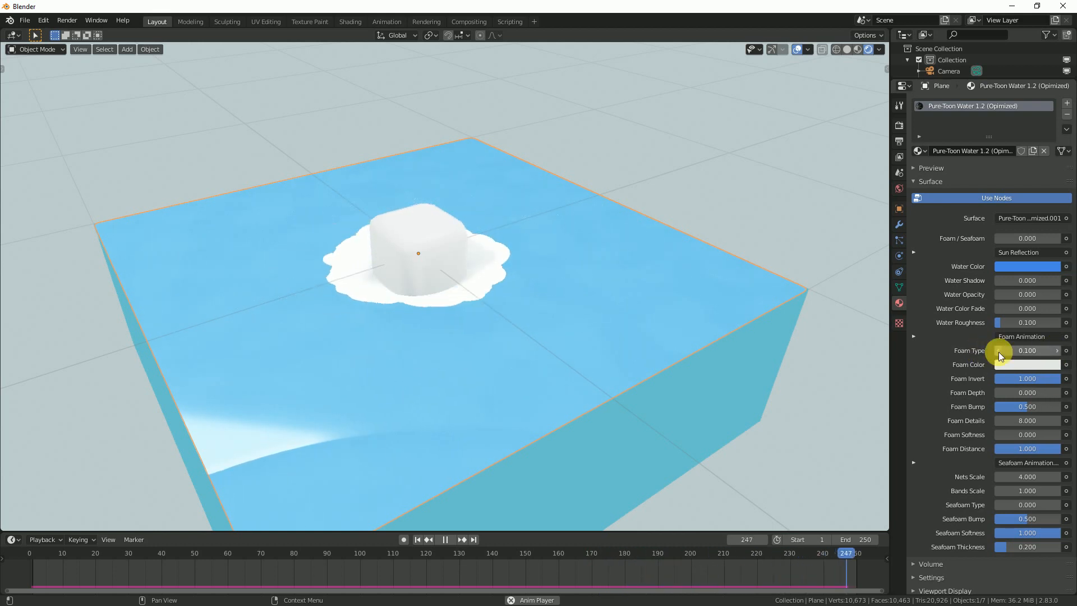
{"action": "left_click", "coordinate": [998, 351]}
{"action": "left_click", "coordinate": [1031, 351]}
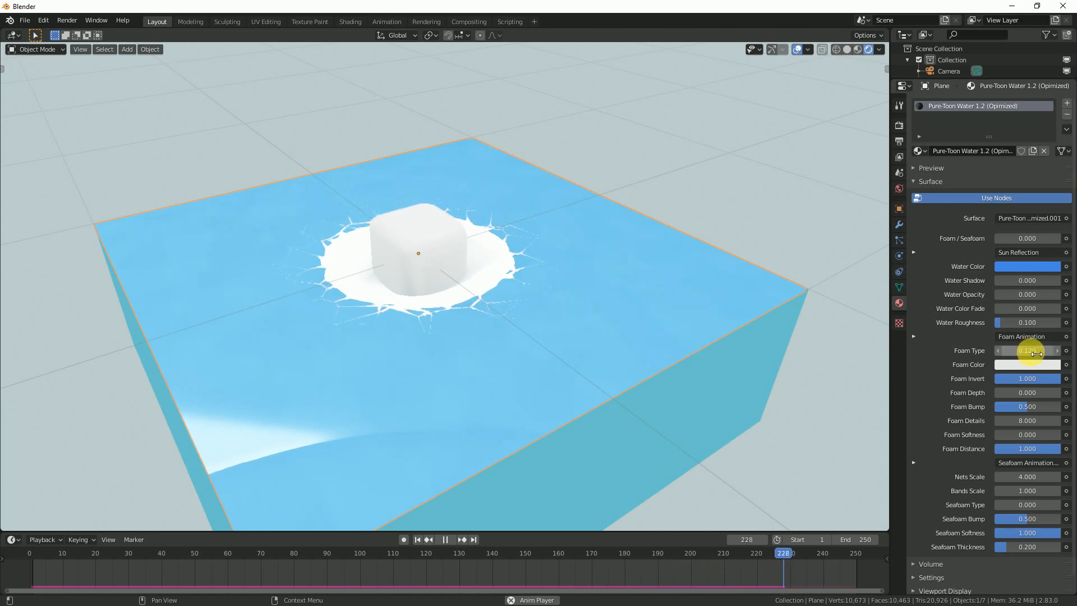
{"action": "left_click", "coordinate": [1030, 351]}
{"action": "type", "text": ".25"}
{"action": "key", "text": "Return"}
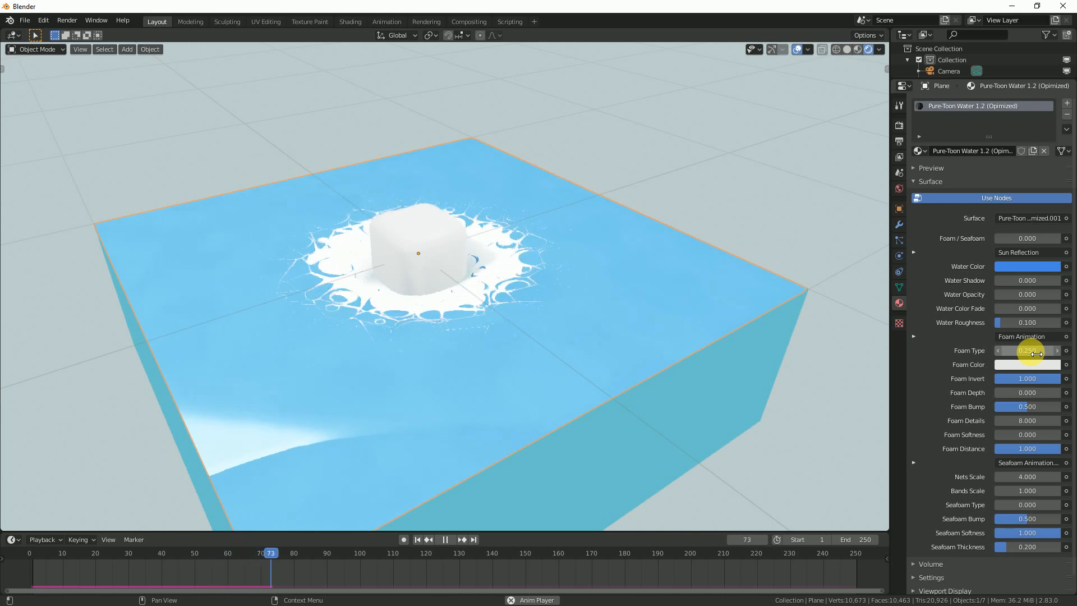
Step: Set the water material's Foam Type to 0.1, then try a different Foam Depth and reset it to 0
{"action": "left_click", "coordinate": [1036, 354]}
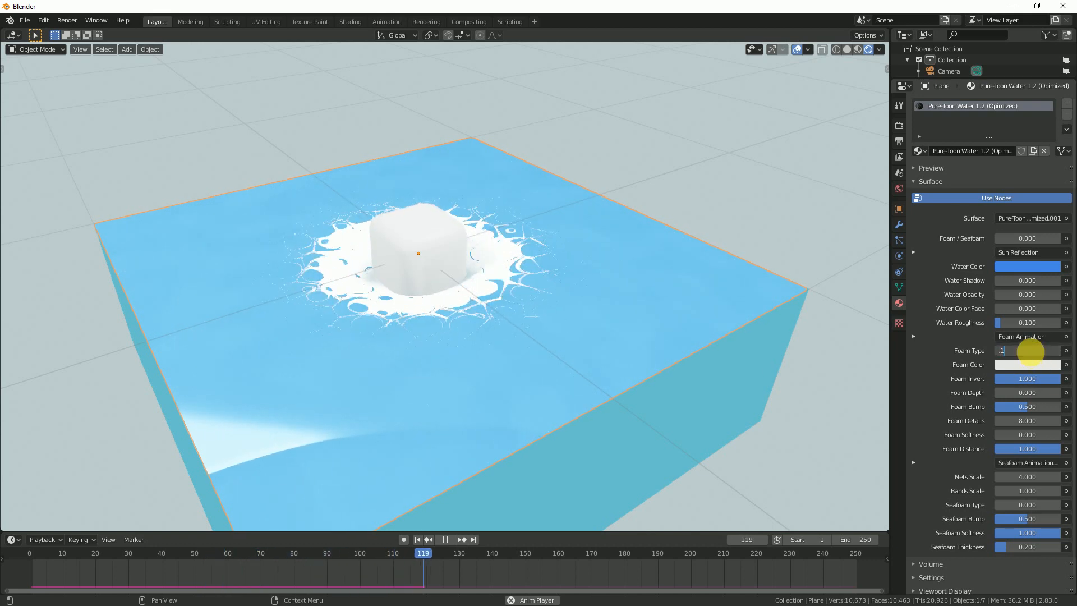
{"action": "mouse_move", "coordinate": [552, 251]}
{"action": "middle_mouse_down"}
{"action": "mouse_move", "coordinate": [570, 244]}
{"action": "mouse_move", "coordinate": [561, 252]}
{"action": "middle_mouse_up"}
{"action": "left_click_drag", "start_coordinate": [1027, 393], "coordinate": [1029, 392]}
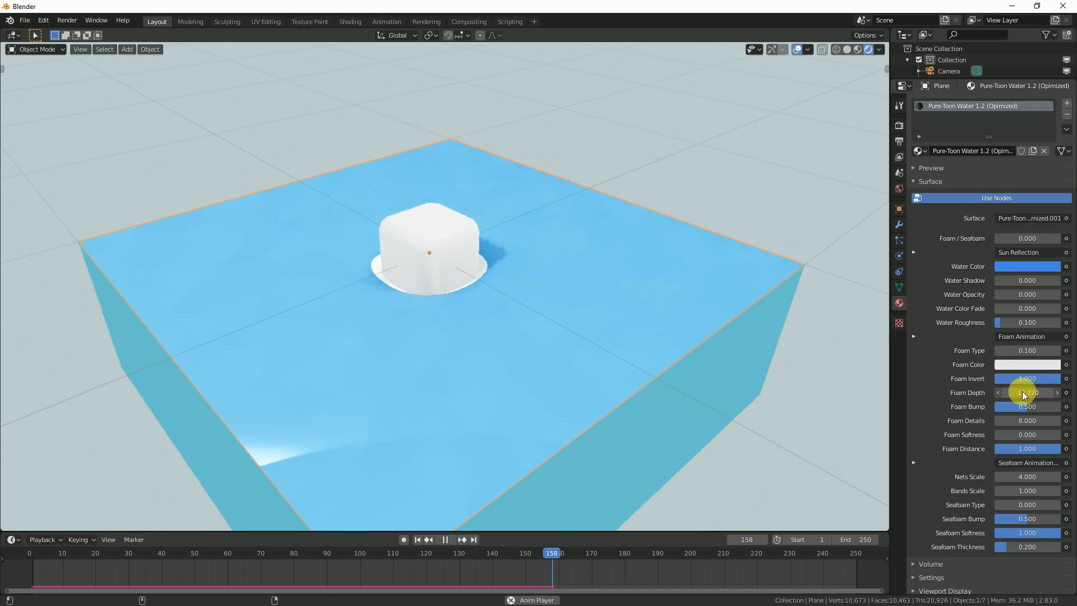
{"action": "key", "text": "BackSpace"}
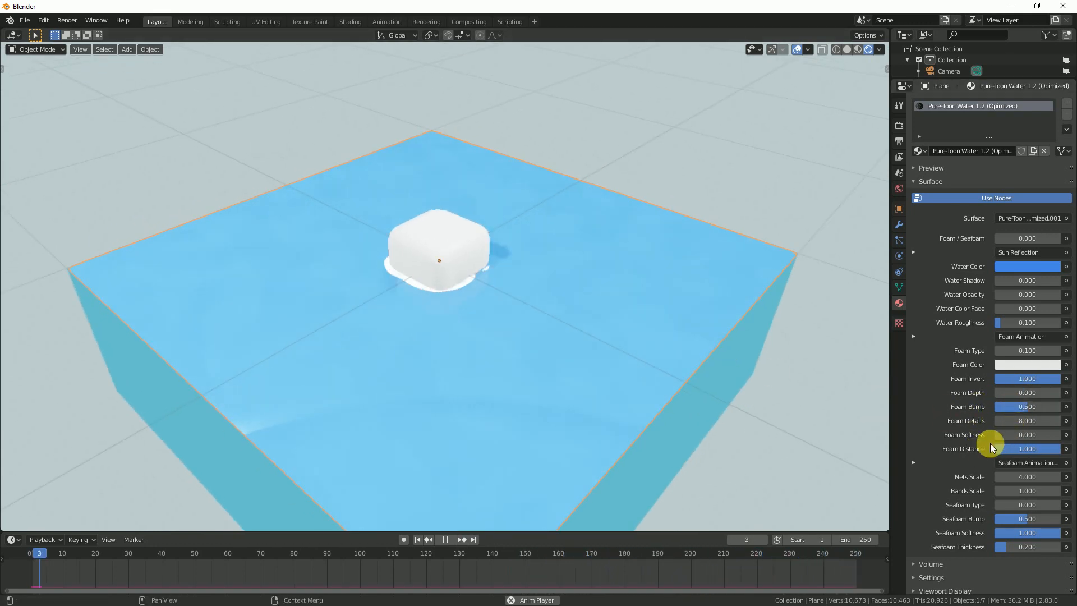
Step: Try a Foam Softness of 1 and a Foam Bump of 1, checking the foam from other angles
{"action": "left_click_drag", "start_coordinate": [1000, 436], "coordinate": [1038, 434]}
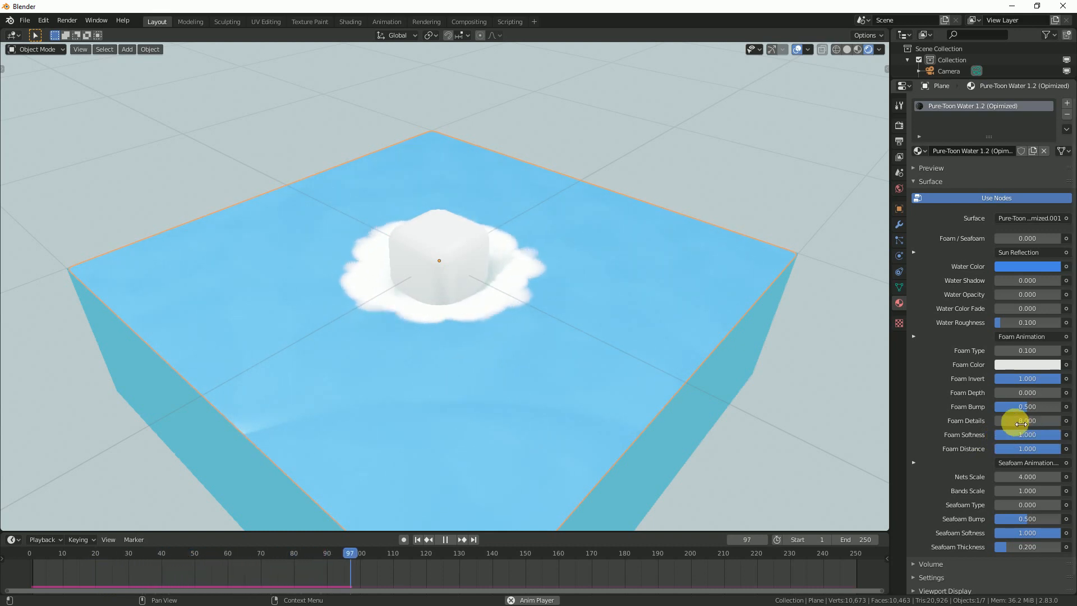
{"action": "left_click_drag", "start_coordinate": [1027, 406], "coordinate": [1059, 406]}
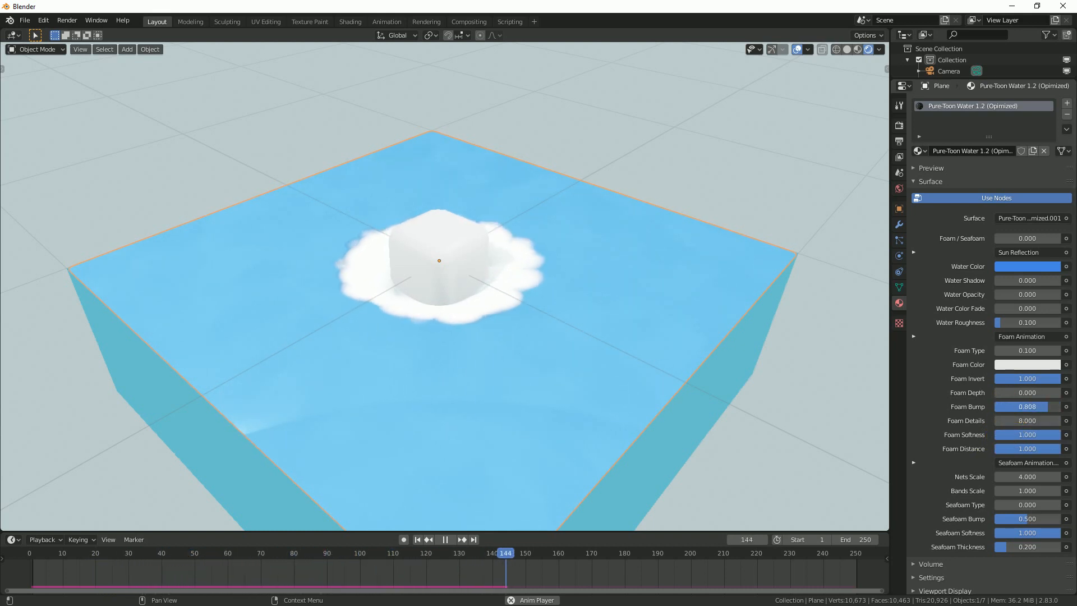
{"action": "middle_click_drag", "start_coordinate": [514, 292], "coordinate": [680, 394]}
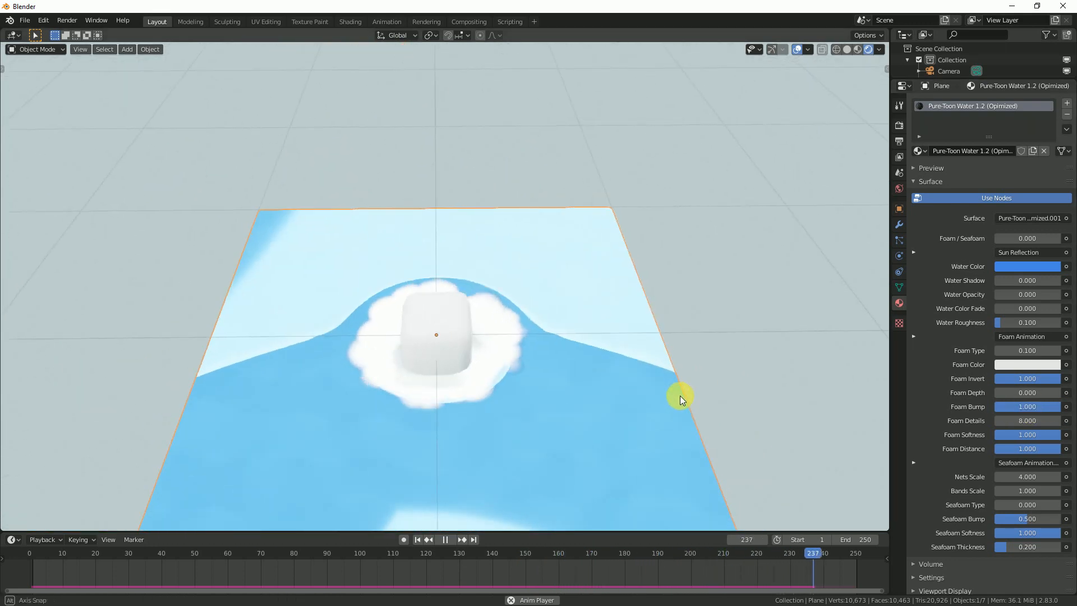
{"action": "middle_click_drag", "start_coordinate": [759, 396], "coordinate": [695, 401]}
Step: Try Foam Bump values of 3 and 10 on the water material and inspect the foam around the cube
{"action": "left_click", "coordinate": [1029, 405]}
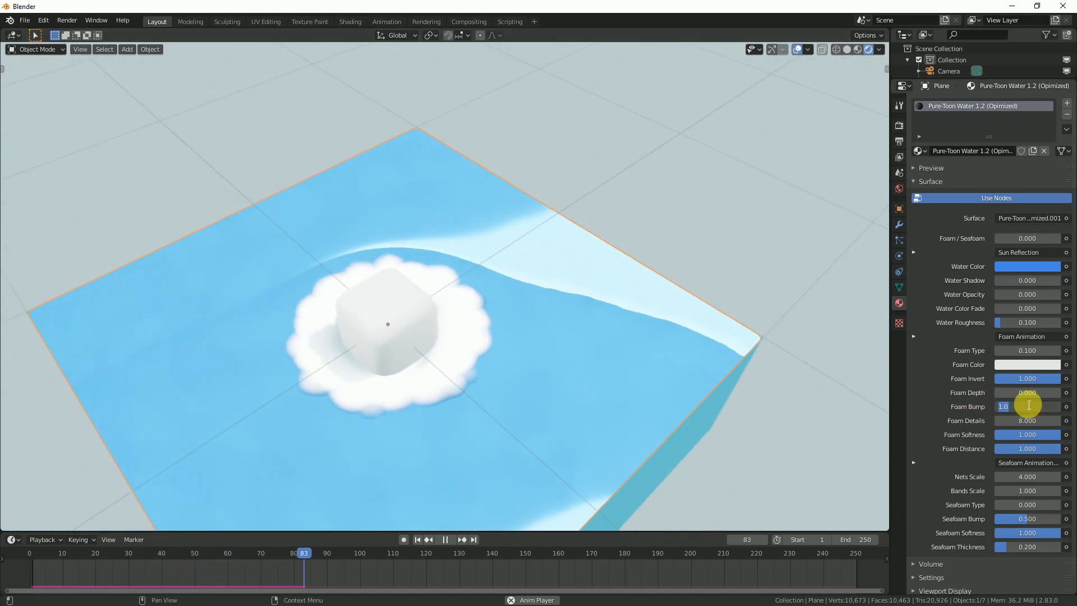
{"action": "type", "text": "3"}
{"action": "key", "text": "Return"}
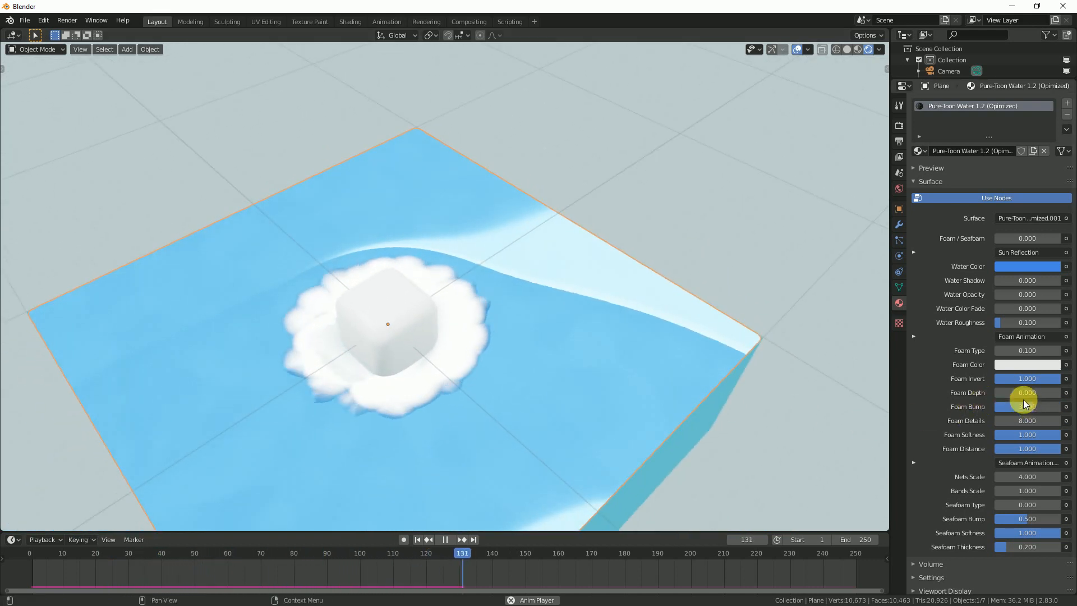
{"action": "left_click", "coordinate": [1025, 407]}
{"action": "type", "text": "10"}
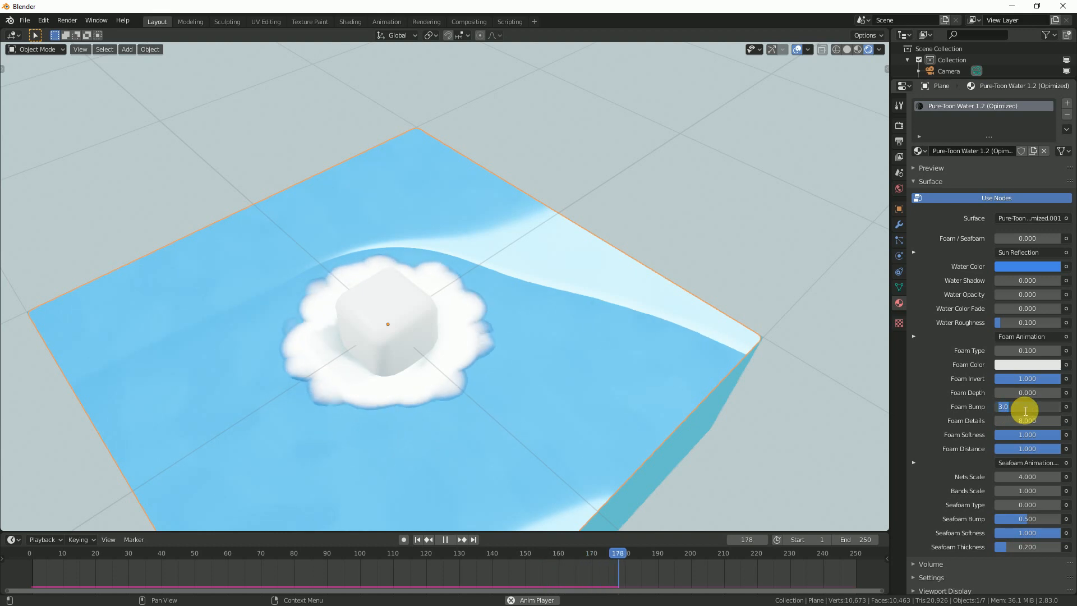
{"action": "key", "text": "Return"}
{"action": "scroll", "coordinate": [656, 416], "scroll_direction": "down", "scroll_amount": 4}
{"action": "middle_click_drag", "start_coordinate": [656, 416], "coordinate": [757, 361]}
{"action": "scroll", "coordinate": [516, 414], "scroll_direction": "up", "scroll_amount": 3}
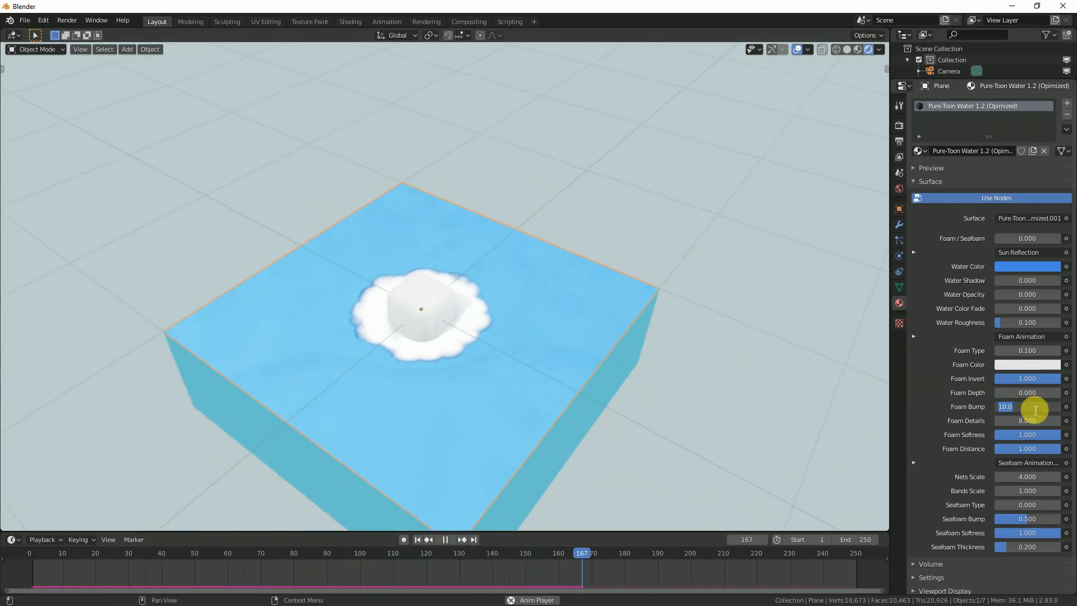
Step: Restore the Foam Bump to 0.5 and the Foam Softness to 0, and check the foam up close
{"action": "type", "text": "0.5"}
{"action": "key", "text": "Return"}
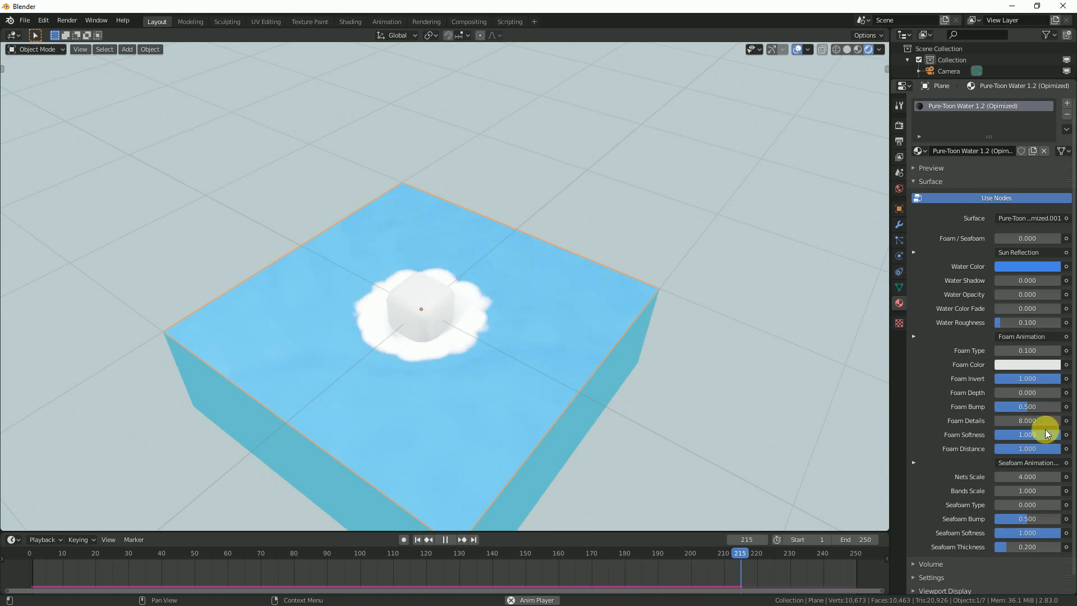
{"action": "left_click_drag", "start_coordinate": [1056, 435], "coordinate": [994, 434]}
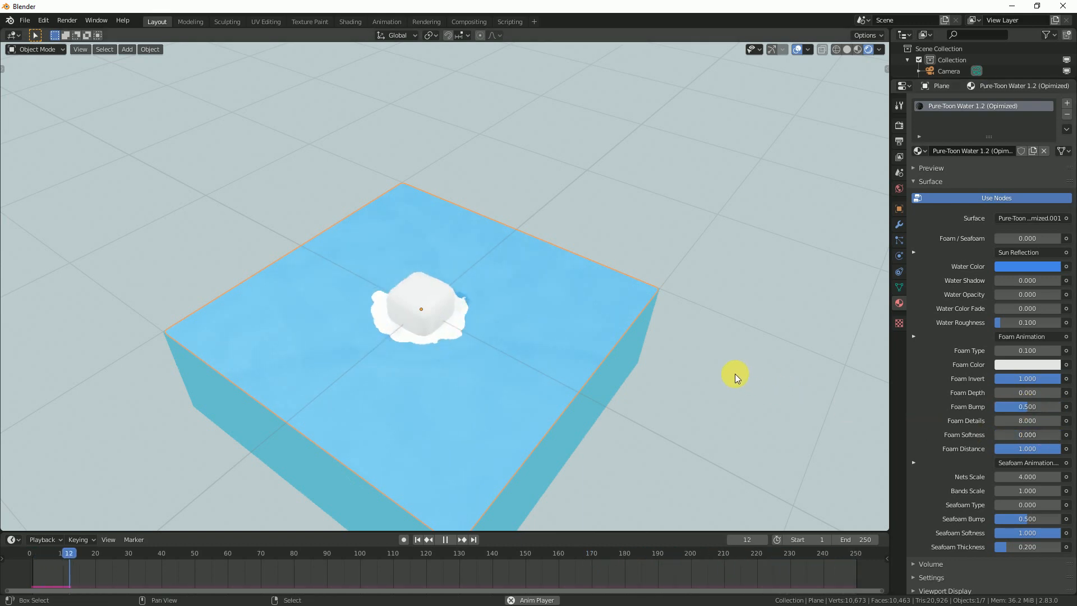
{"action": "middle_click_drag", "start_coordinate": [715, 375], "coordinate": [775, 342], "text": "shift"}
{"action": "scroll", "coordinate": [664, 349], "scroll_direction": "up", "scroll_amount": 1}
{"action": "middle_click_drag", "start_coordinate": [665, 351], "coordinate": [572, 373]}
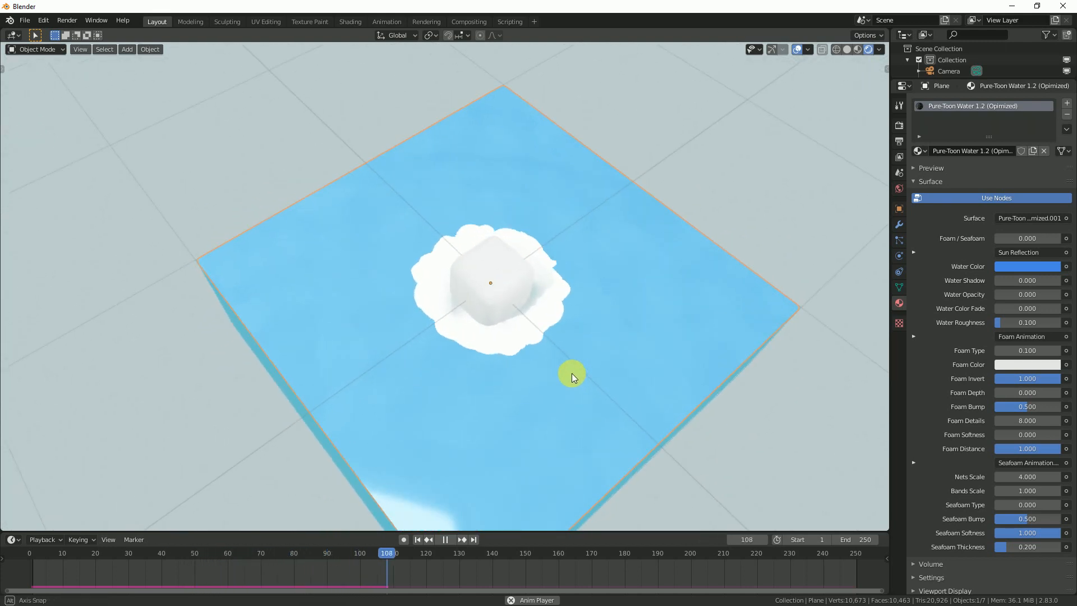
Step: In top view, move the bevelled cube to the water's upper-right area and place a duplicate in the lower-left area
{"action": "left_click", "coordinate": [496, 279]}
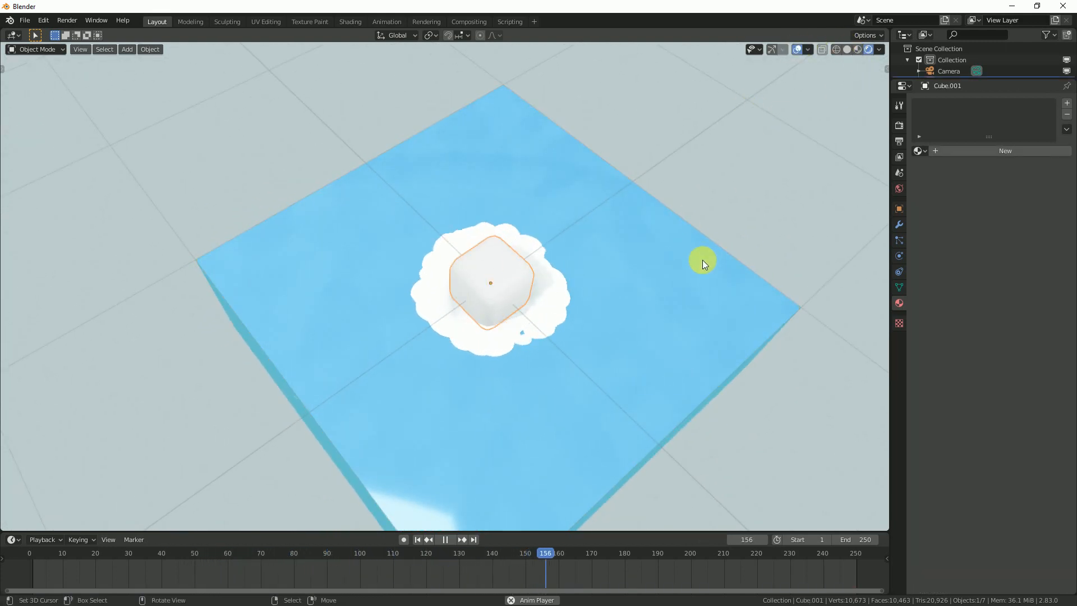
{"action": "key", "text": "KP_7"}
{"action": "key", "text": "g"}
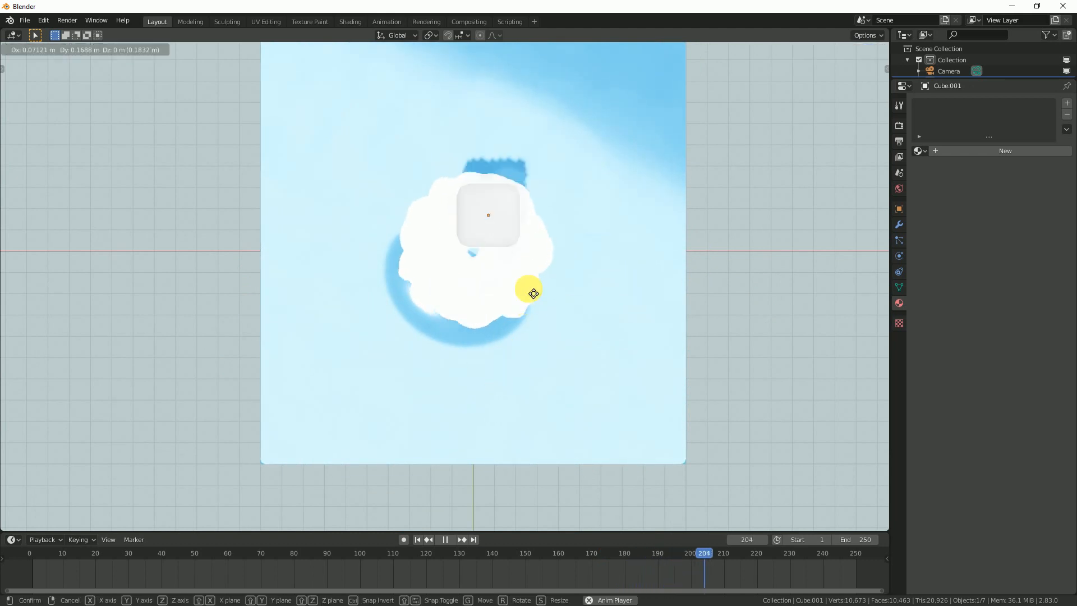
{"action": "left_click", "coordinate": [611, 200]}
{"action": "key", "text": "shift+d"}
{"action": "left_click", "coordinate": [416, 359]}
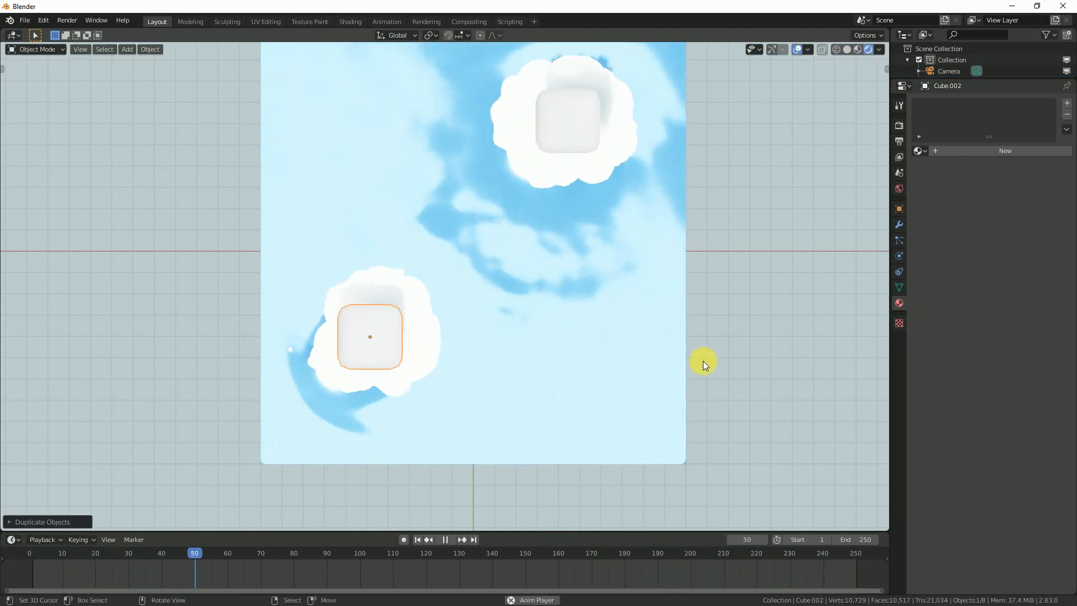
Step: Try a third cube copy enlarged to about 1.6 times near the first cube, check it in perspective and delete it
{"action": "key", "text": "shift+d"}
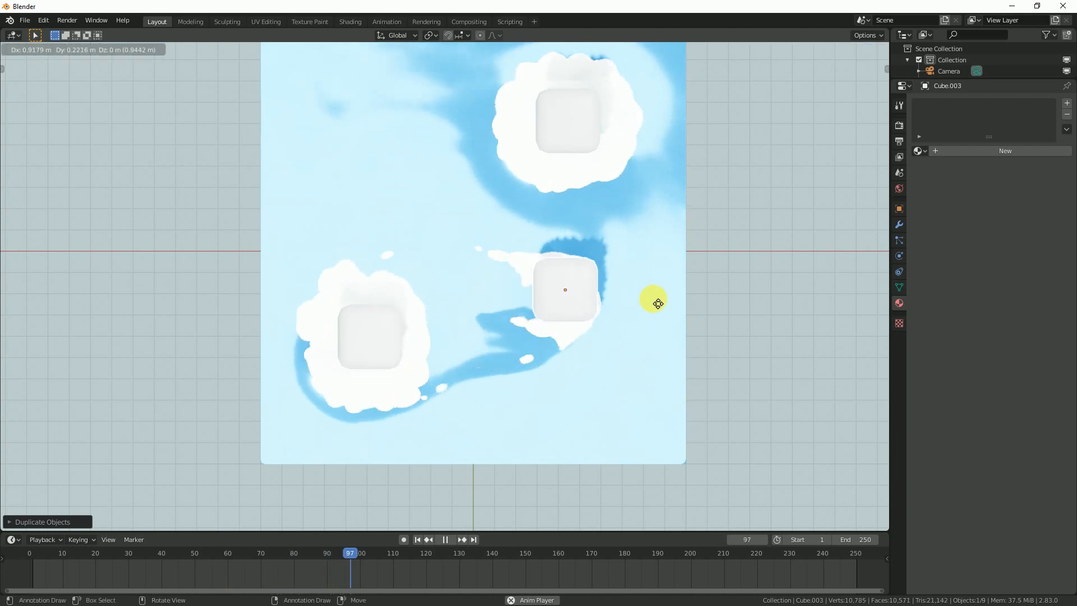
{"action": "left_click", "coordinate": [638, 291]}
{"action": "key", "text": "s"}
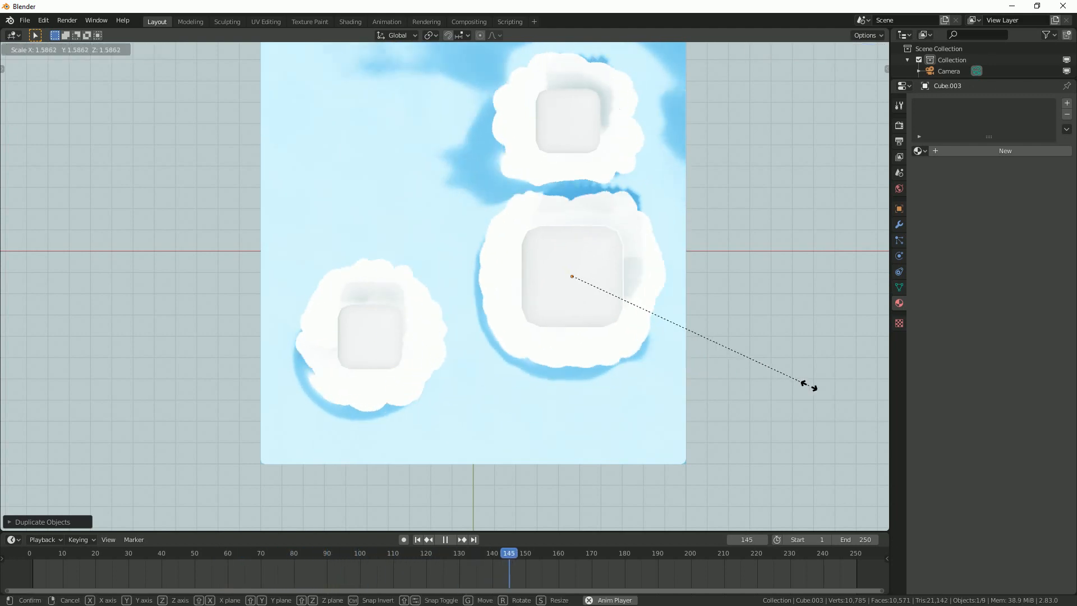
{"action": "left_click", "coordinate": [790, 392]}
{"action": "middle_click_drag", "start_coordinate": [789, 391], "coordinate": [561, 342]}
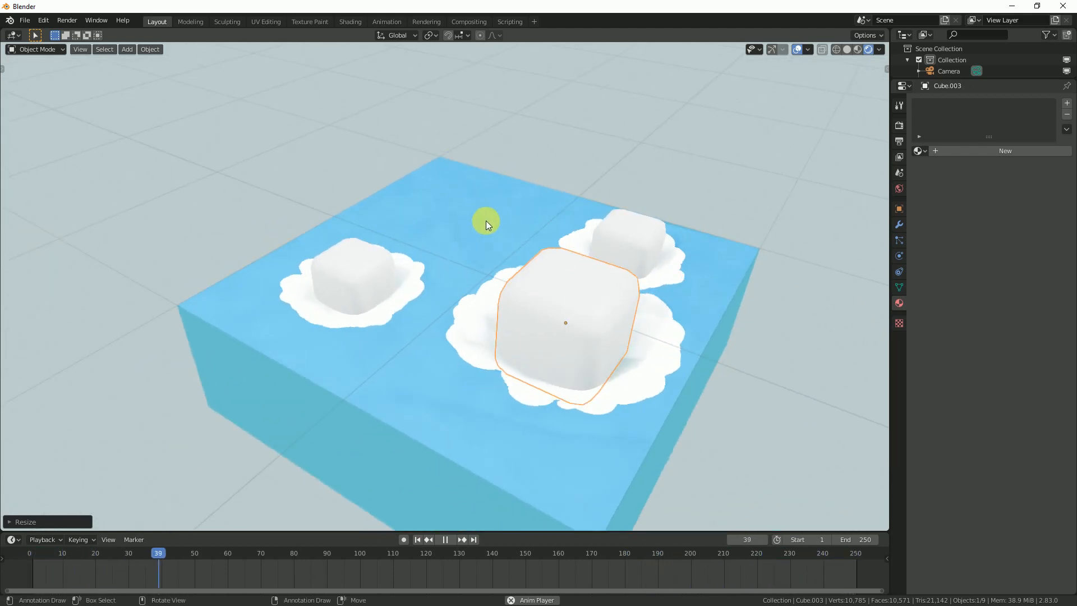
{"action": "mouse_move", "coordinate": [530, 255]}
{"action": "middle_mouse_down"}
{"action": "mouse_move", "coordinate": [580, 294]}
{"action": "mouse_move", "coordinate": [547, 258]}
{"action": "middle_mouse_up"}
{"action": "key", "text": "x"}
{"action": "left_click", "coordinate": [601, 294]}
Step: Select the water plane and try a Water Shadow of 1, restoring it to 0 after checking both cubes' surroundings
{"action": "left_click", "coordinate": [614, 267]}
{"action": "middle_click_drag", "start_coordinate": [617, 274], "coordinate": [428, 281]}
{"action": "left_click", "coordinate": [466, 248]}
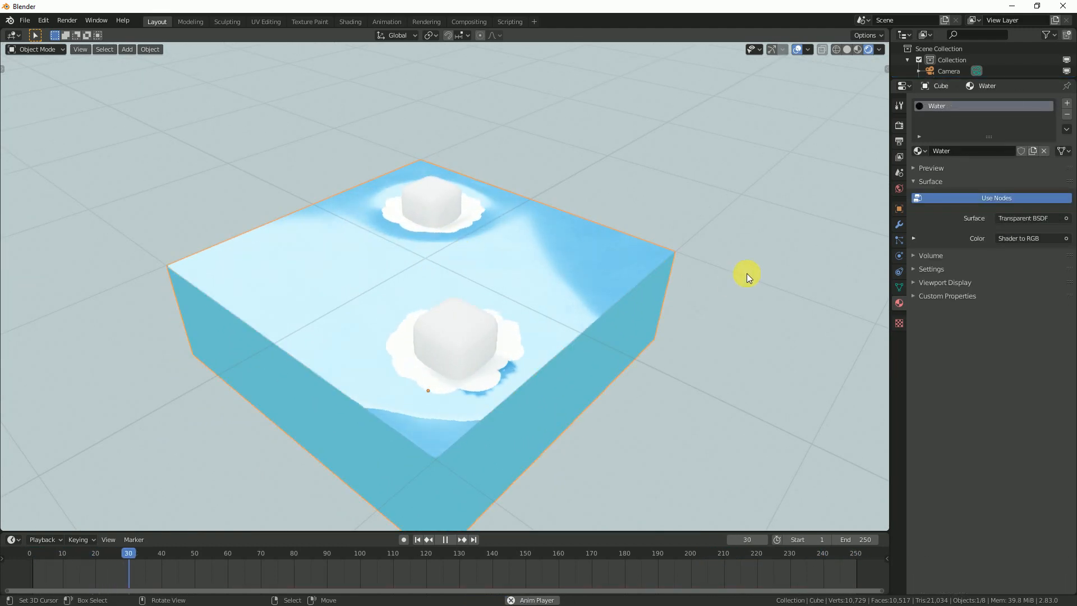
{"action": "left_click", "coordinate": [536, 234]}
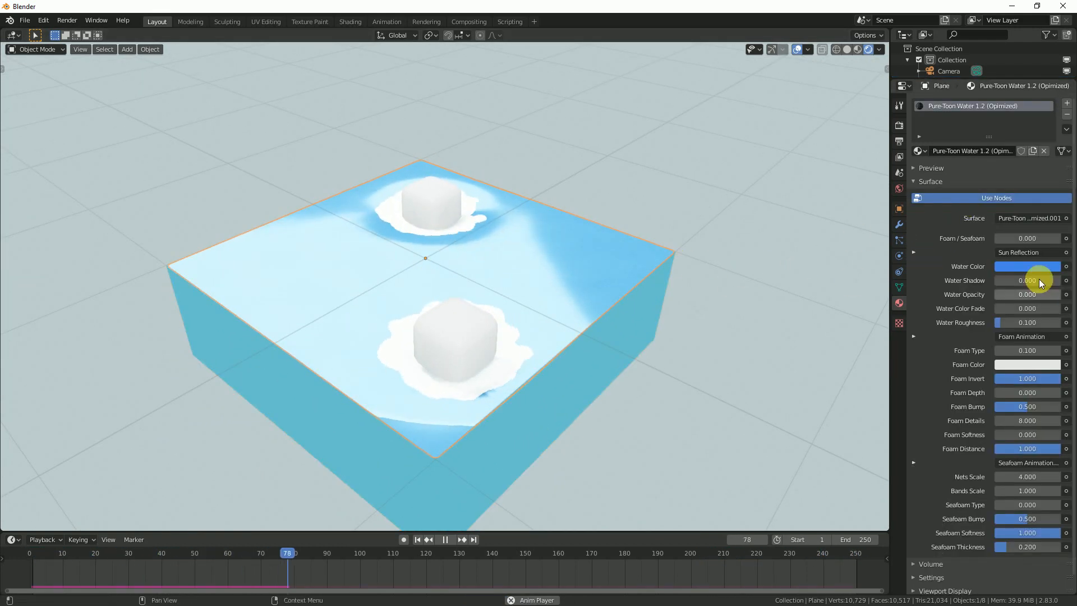
{"action": "middle_click_drag", "start_coordinate": [735, 298], "coordinate": [799, 298]}
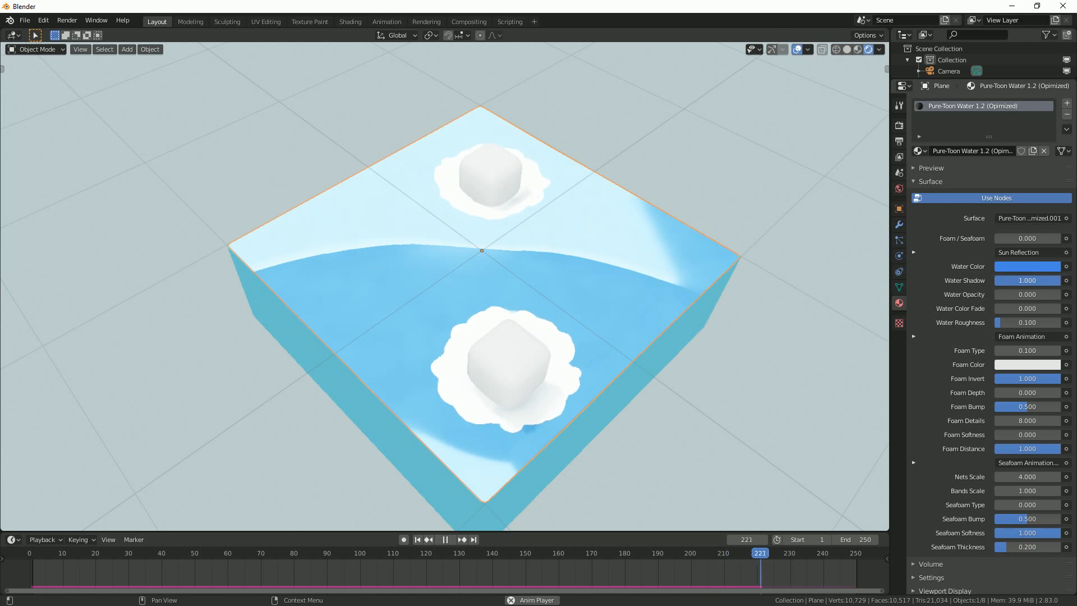
{"action": "middle_click_drag", "start_coordinate": [619, 352], "coordinate": [560, 304]}
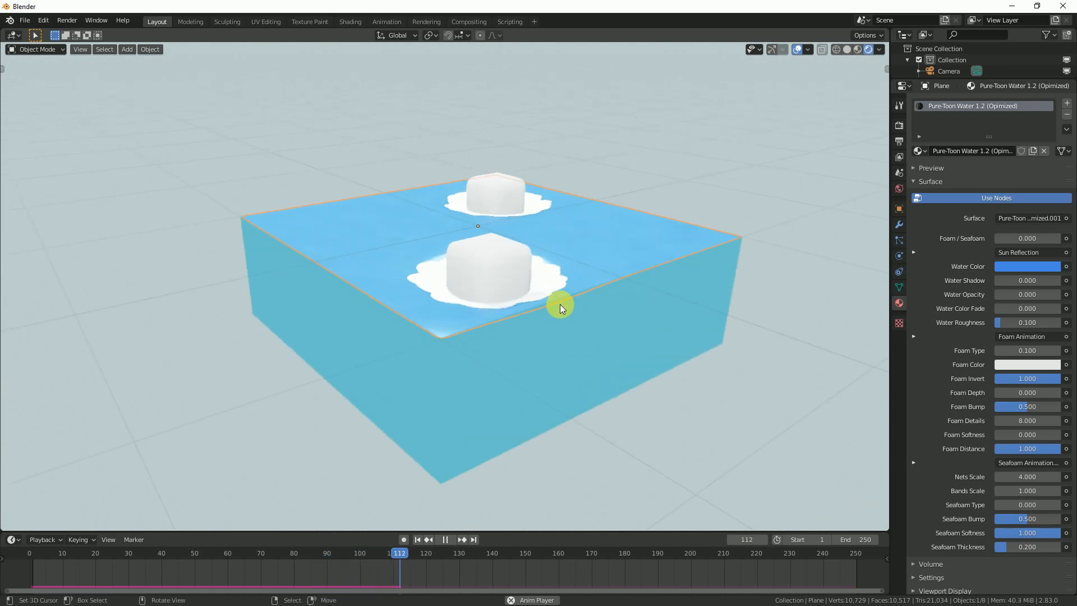
Step: Pause the animation and try different Water Opacity values on the water material, checking the surface from closer up
{"action": "key", "text": "space"}
{"action": "middle_click_drag", "start_coordinate": [644, 309], "coordinate": [675, 361]}
{"action": "middle_click_drag", "start_coordinate": [765, 265], "coordinate": [788, 338]}
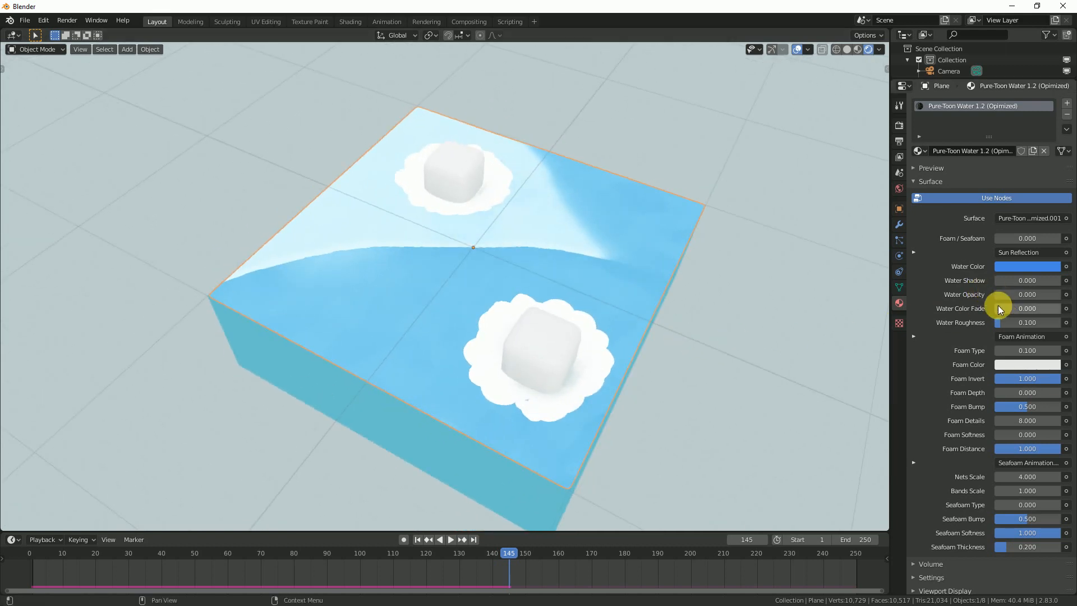
{"action": "left_click_drag", "start_coordinate": [1047, 295], "coordinate": [995, 294]}
{"action": "middle_click_drag", "start_coordinate": [715, 342], "coordinate": [752, 363]}
{"action": "key", "text": "space"}
{"action": "key", "text": "space"}
{"action": "scroll", "coordinate": [752, 363], "scroll_direction": "up", "scroll_amount": 3}
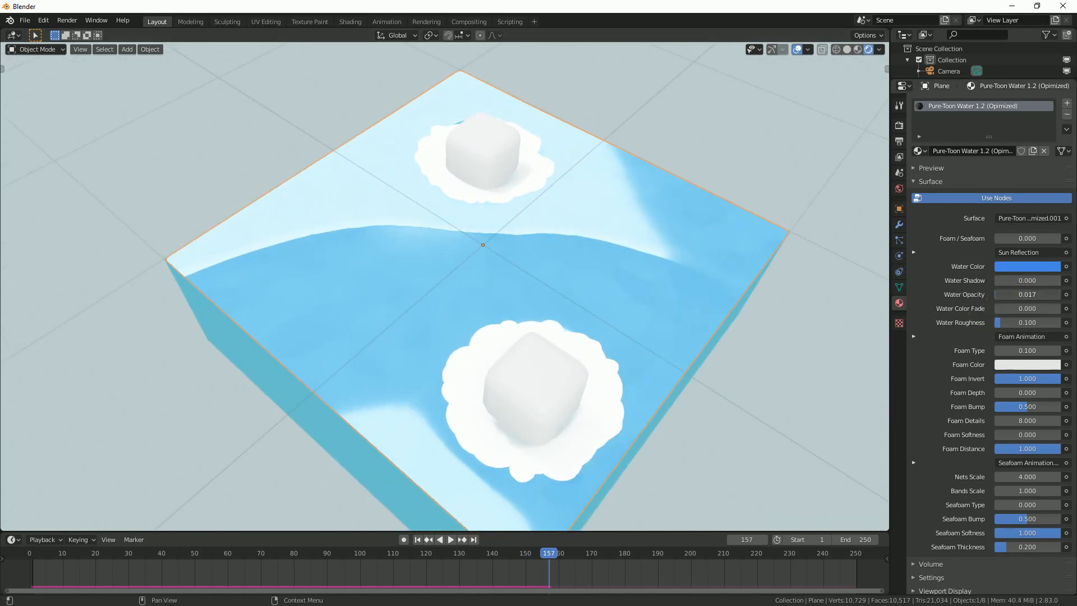
Step: Reset the Water Opacity to 0 and set the Water Color Fade to 0.65
{"action": "mouse_move", "coordinate": [1009, 294]}
{"action": "left_mouse_down"}
{"action": "mouse_move", "coordinate": [996, 294]}
{"action": "mouse_move", "coordinate": [1050, 308]}
{"action": "left_mouse_up"}
{"action": "middle_click_drag", "start_coordinate": [612, 225], "coordinate": [630, 280]}
{"action": "middle_click_drag", "start_coordinate": [505, 356], "coordinate": [520, 325]}
{"action": "middle_click_drag", "start_coordinate": [577, 347], "coordinate": [633, 344]}
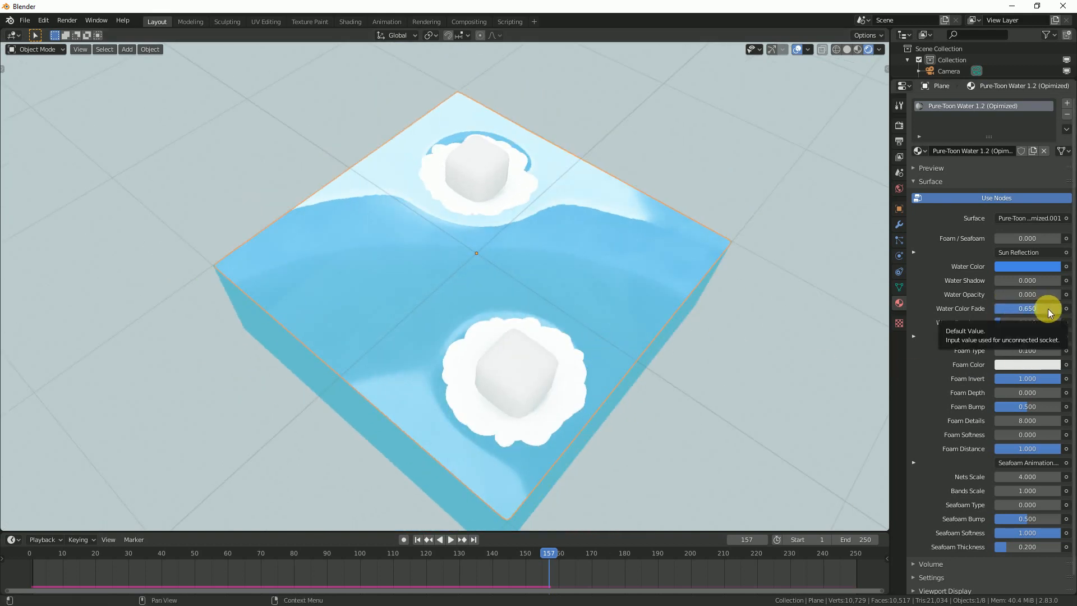
Step: Try higher Water Roughness values of about 0.42 and 0.225, and restore it to 0.1
{"action": "left_click_drag", "start_coordinate": [1021, 323], "coordinate": [1065, 322]}
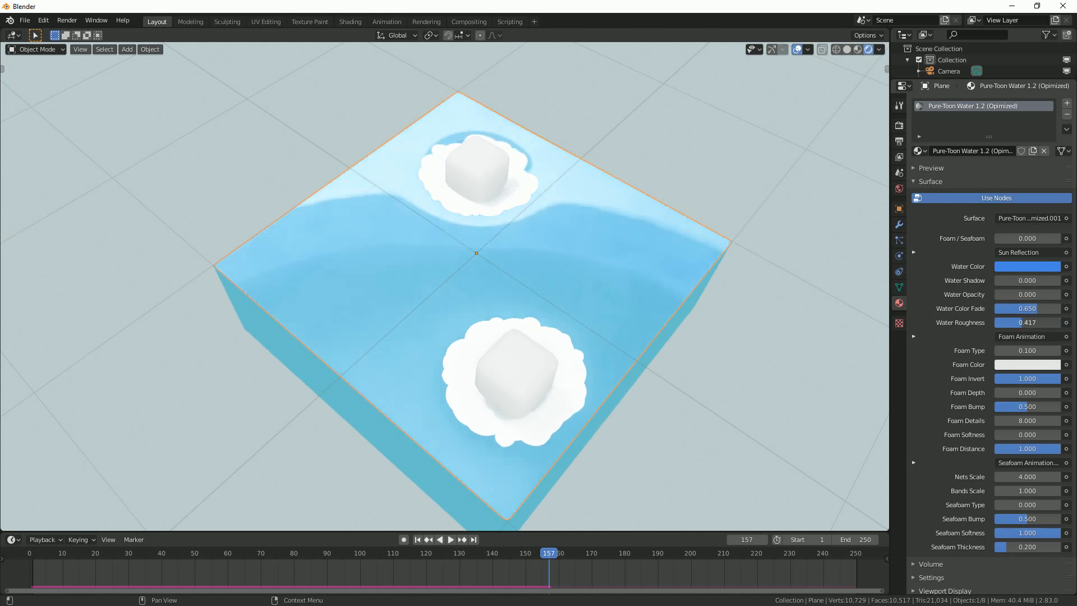
{"action": "left_click_drag", "start_coordinate": [1042, 322], "coordinate": [1009, 322]}
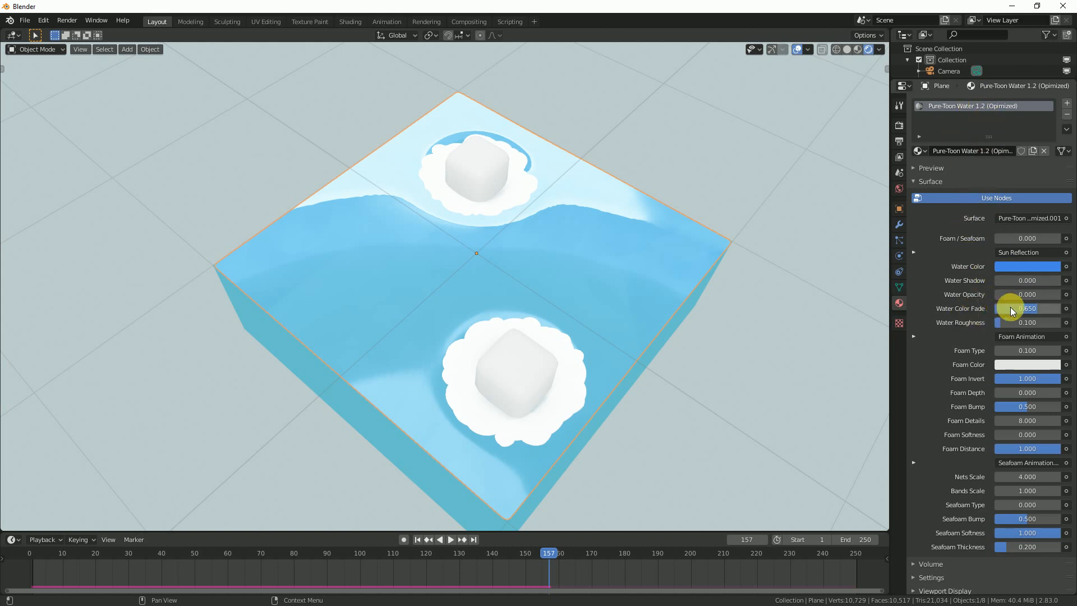
{"action": "left_click_drag", "start_coordinate": [1005, 320], "coordinate": [1054, 323]}
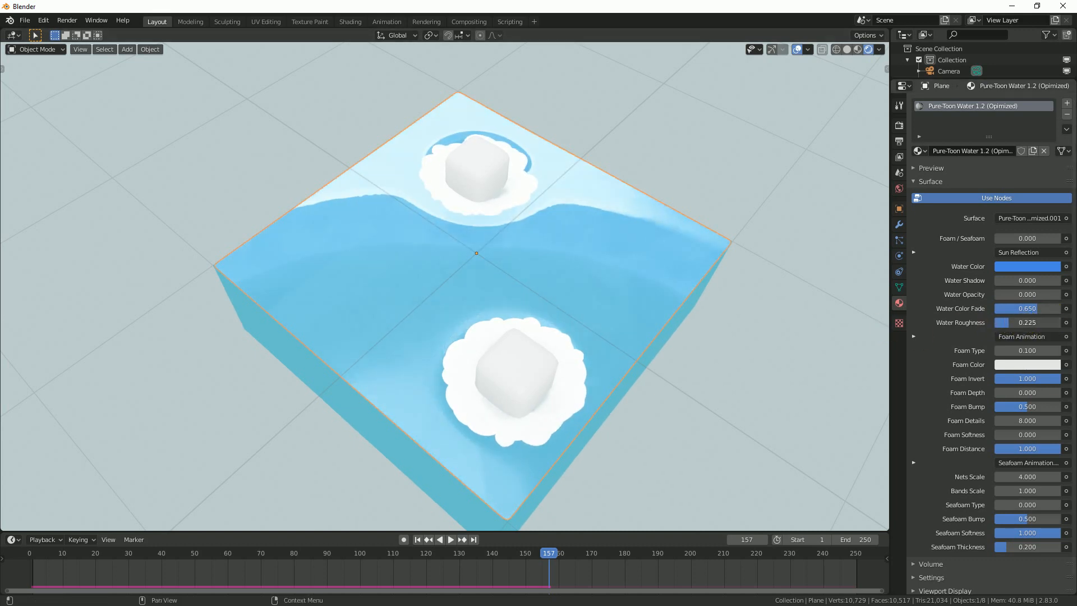
{"action": "middle_click_drag", "start_coordinate": [633, 294], "coordinate": [533, 282]}
{"action": "middle_click_drag", "start_coordinate": [588, 254], "coordinate": [576, 350]}
Step: With the animation playing again, set the water material's Foam / Seafoam to 0.5 and its Seafoam Softness to 0
{"action": "key", "text": "space"}
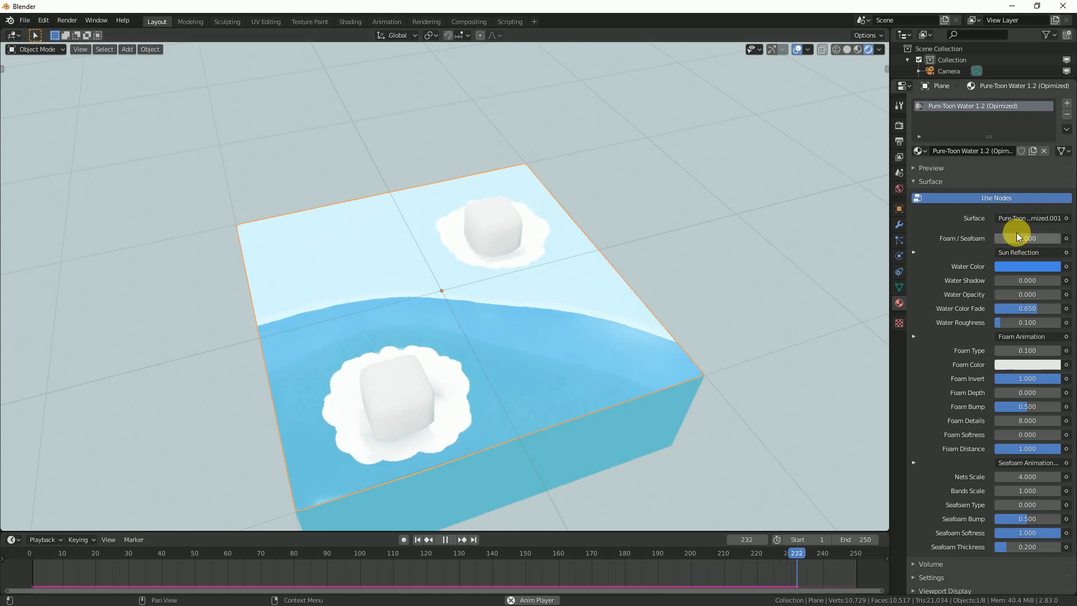
{"action": "middle_click_drag", "start_coordinate": [642, 241], "coordinate": [689, 325]}
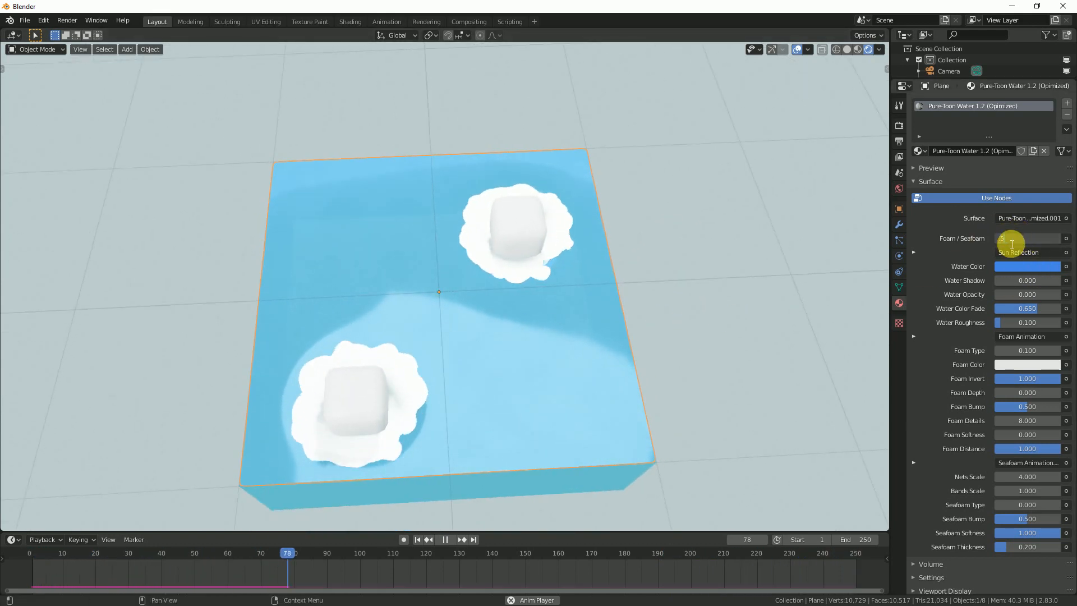
{"action": "key", "text": "Return"}
{"action": "middle_click_drag", "start_coordinate": [645, 314], "coordinate": [701, 333]}
{"action": "left_click_drag", "start_coordinate": [1044, 533], "coordinate": [978, 533]}
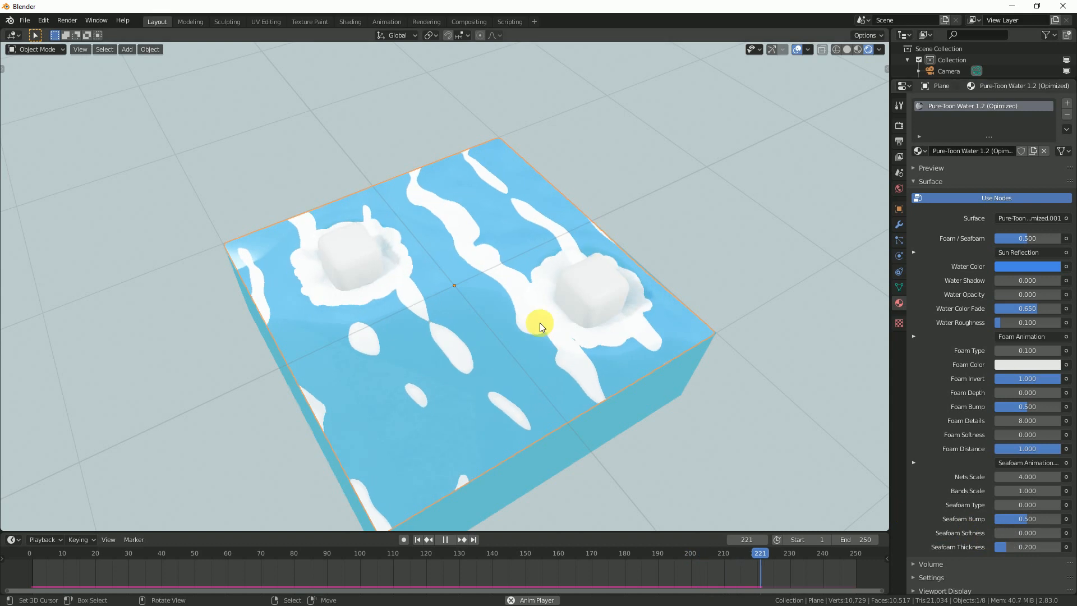
Step: Expand the seafoam animation settings and try Seafoam Collision values of 10 and 28.7 on the water material
{"action": "middle_click_drag", "start_coordinate": [550, 330], "coordinate": [615, 301]}
{"action": "left_click", "coordinate": [914, 462]}
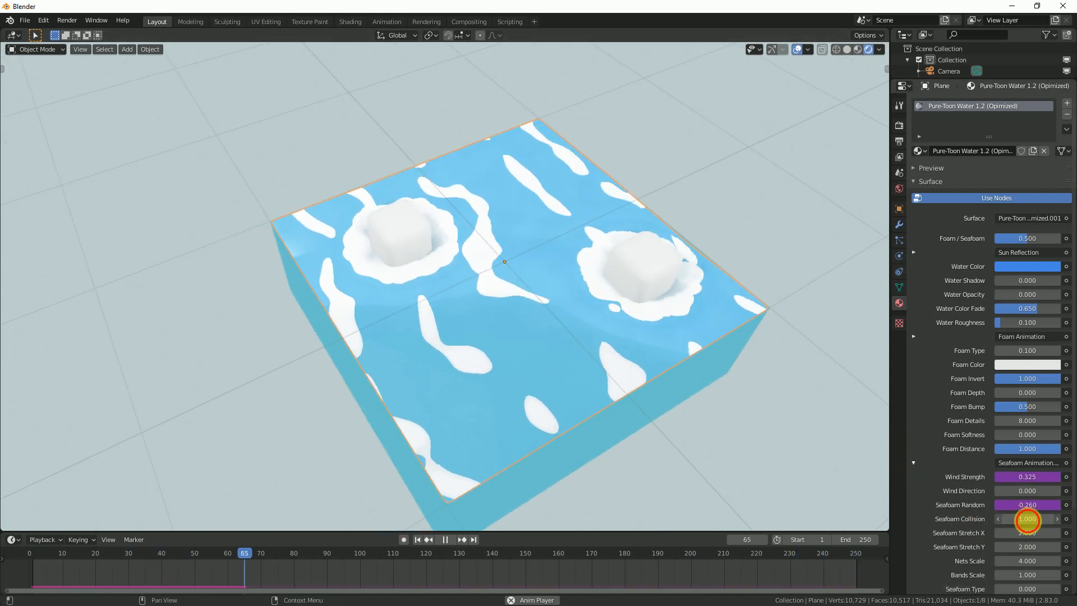
{"action": "type", "text": "10"}
{"action": "key", "text": "Return"}
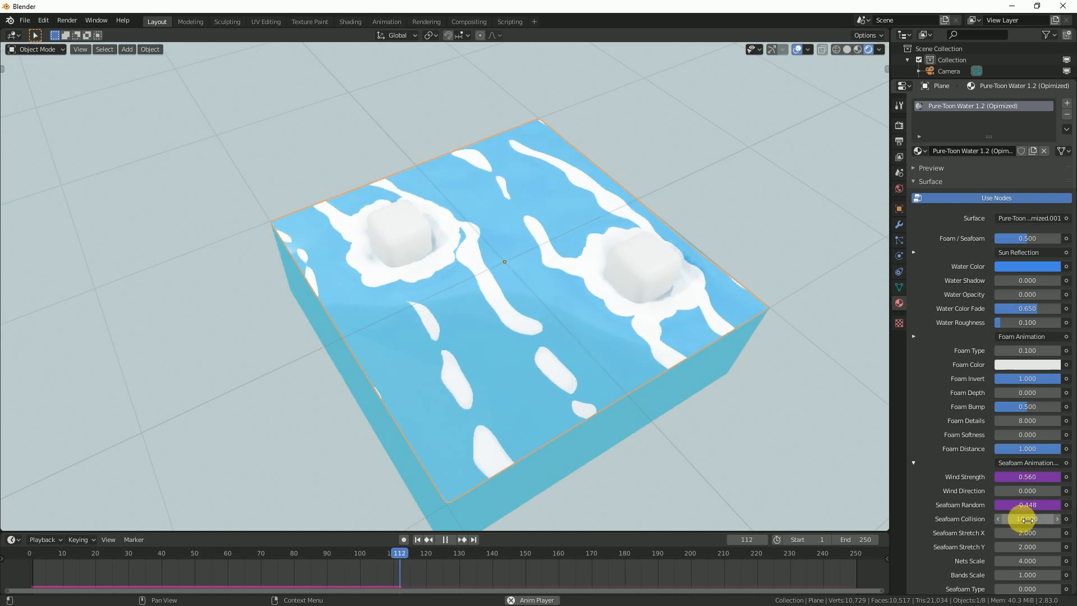
{"action": "left_click_drag", "start_coordinate": [1021, 518], "coordinate": [1062, 519]}
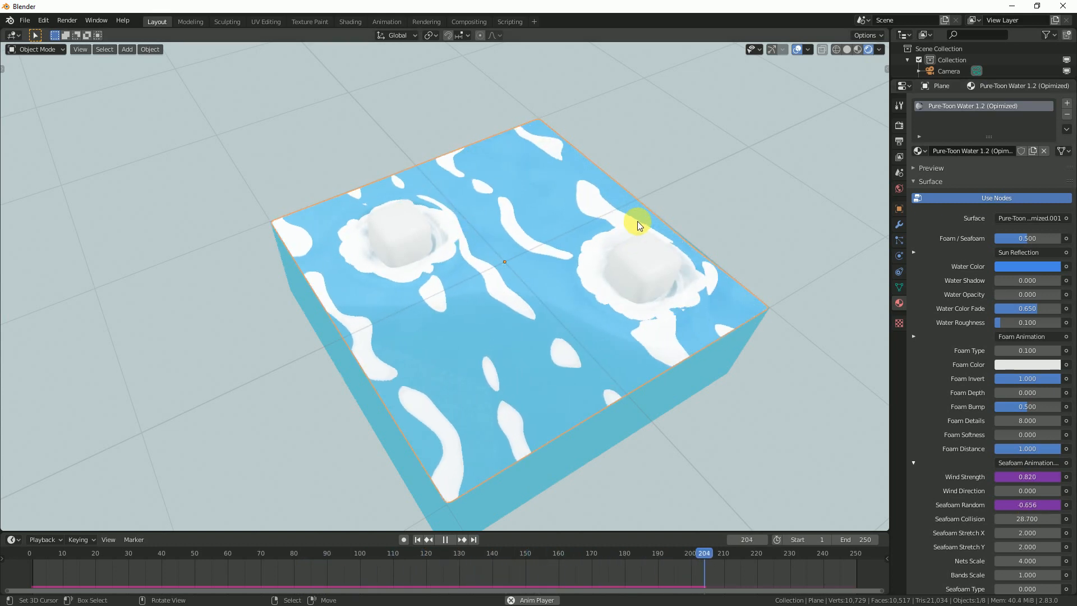
{"action": "middle_click_drag", "start_coordinate": [679, 305], "coordinate": [604, 299]}
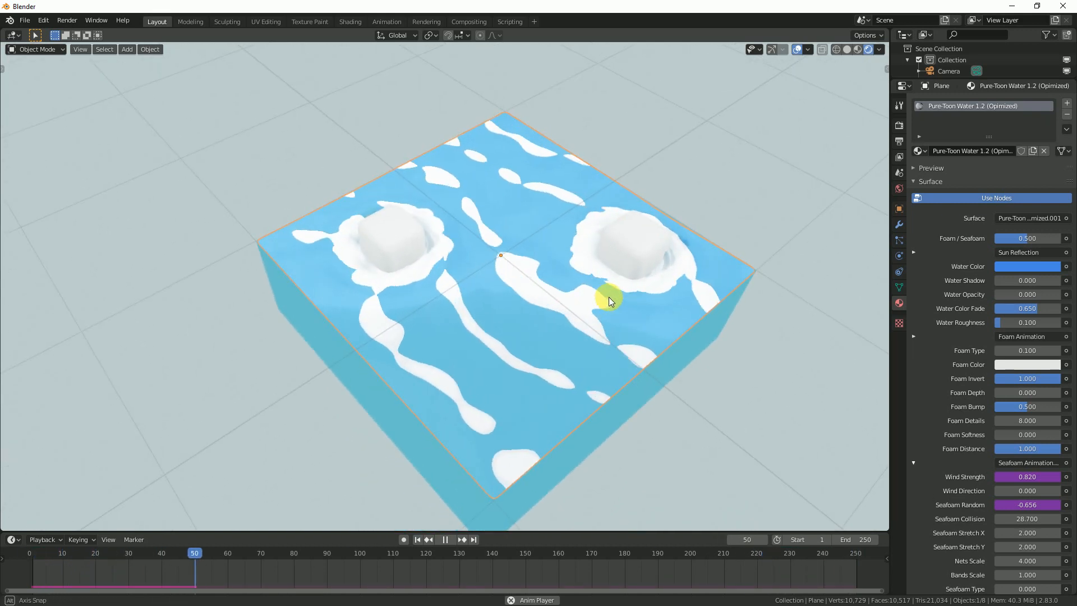
Step: Hide the viewport overlays and set the water material's Seafoam Type to 0.2
{"action": "left_click", "coordinate": [797, 49]}
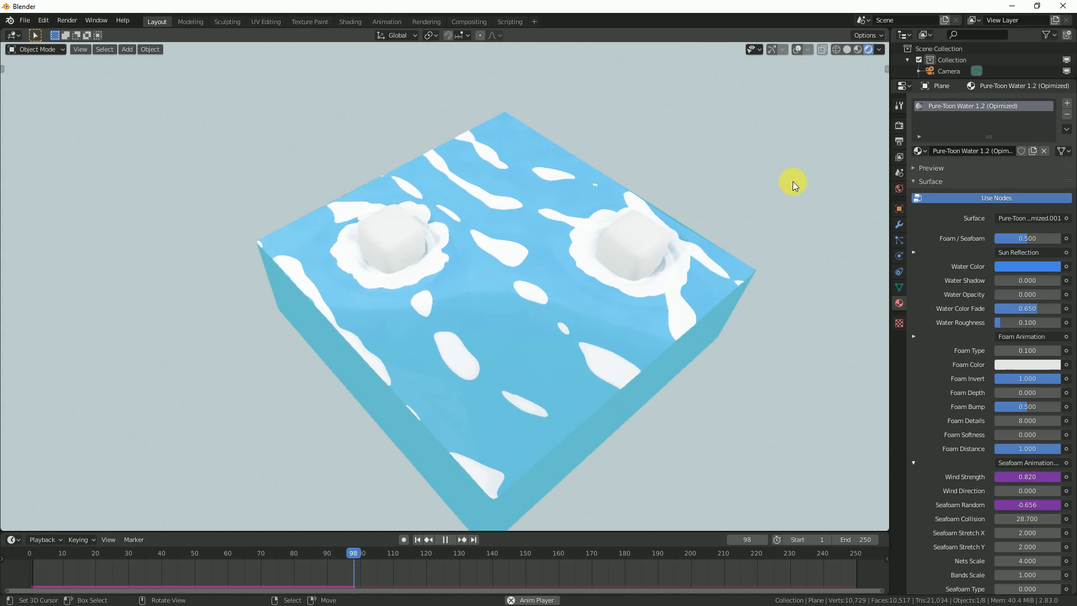
{"action": "left_click", "coordinate": [911, 463]}
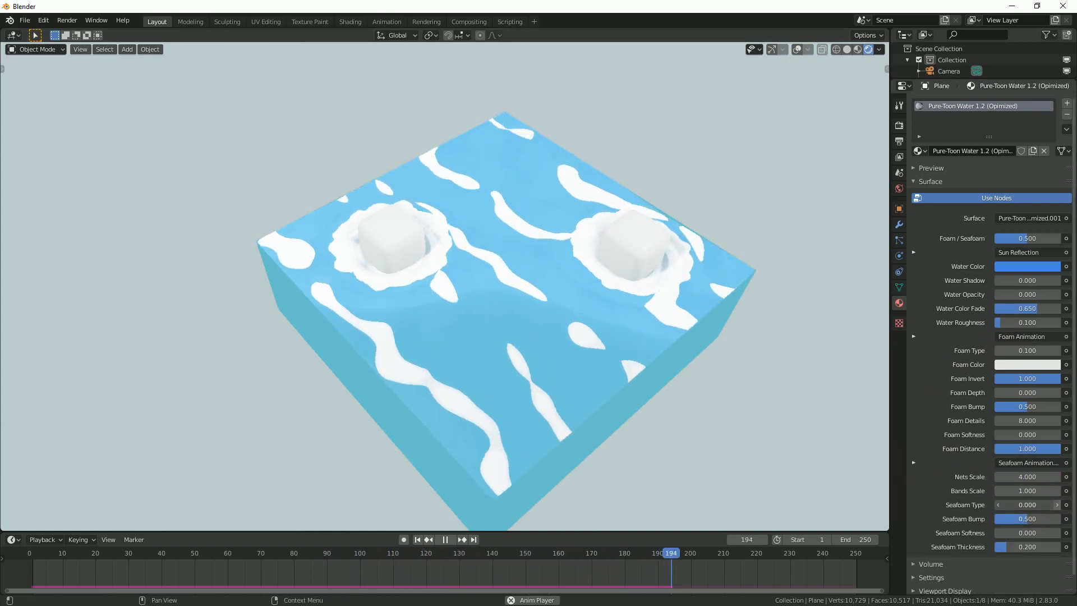
{"action": "left_click", "coordinate": [1058, 506]}
{"action": "left_click", "coordinate": [1059, 507]}
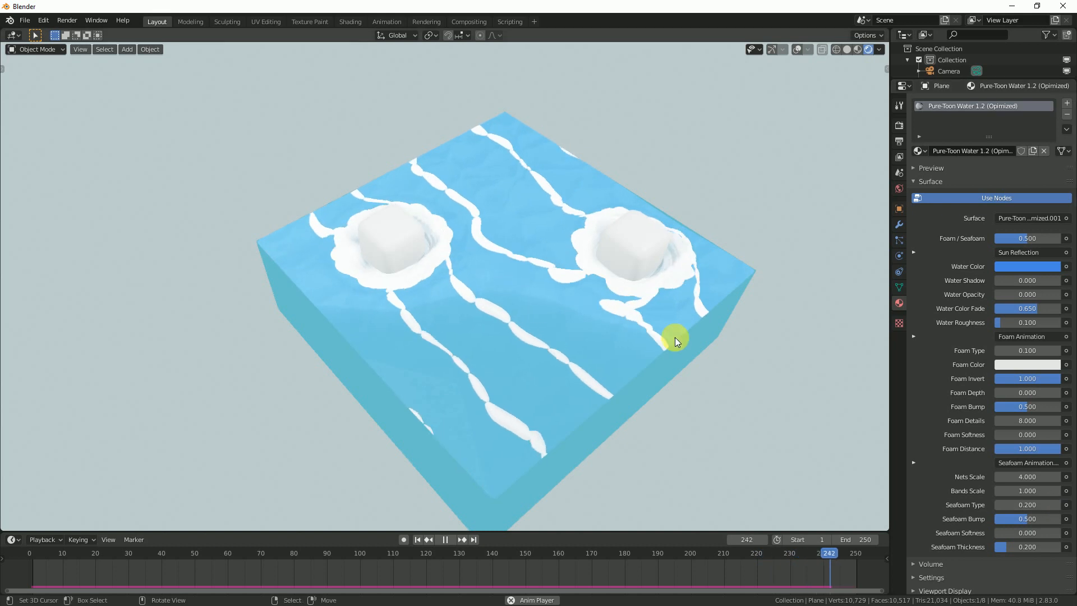
{"action": "middle_click_drag", "start_coordinate": [680, 337], "coordinate": [603, 310]}
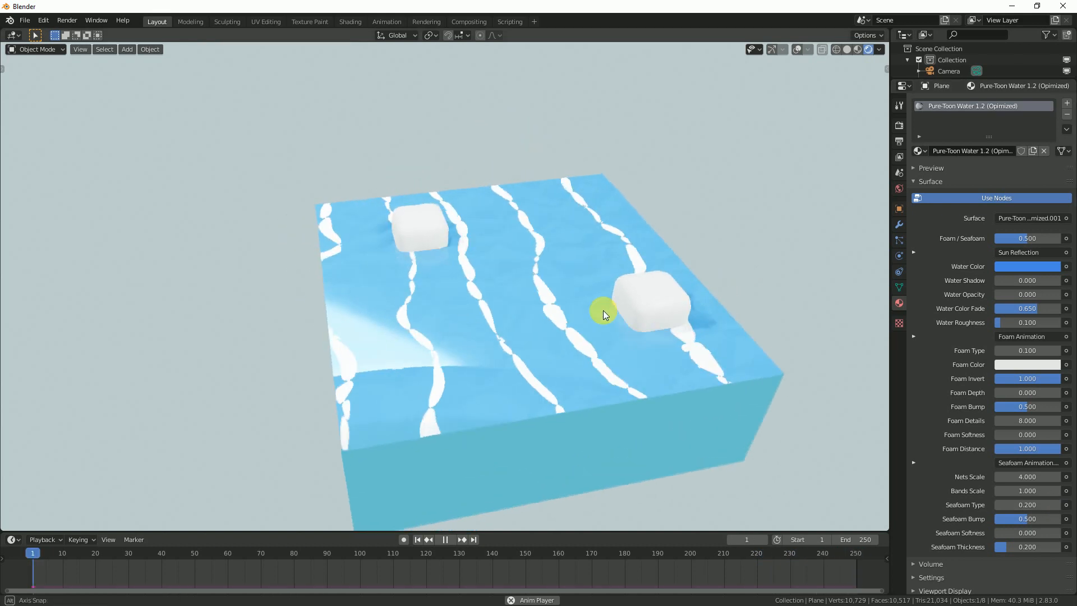
Step: Set the Seafoam Collision back to 1 and the Seafoam Bump to 0
{"action": "left_click", "coordinate": [913, 462]}
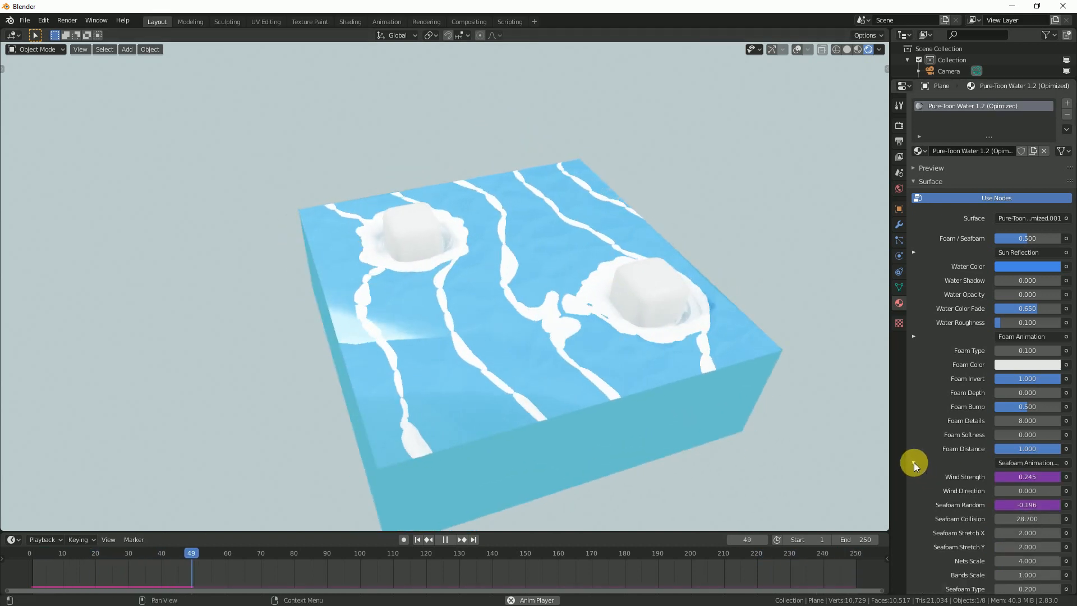
{"action": "left_click", "coordinate": [1030, 519]}
{"action": "type", "text": "1"}
{"action": "key", "text": "Return"}
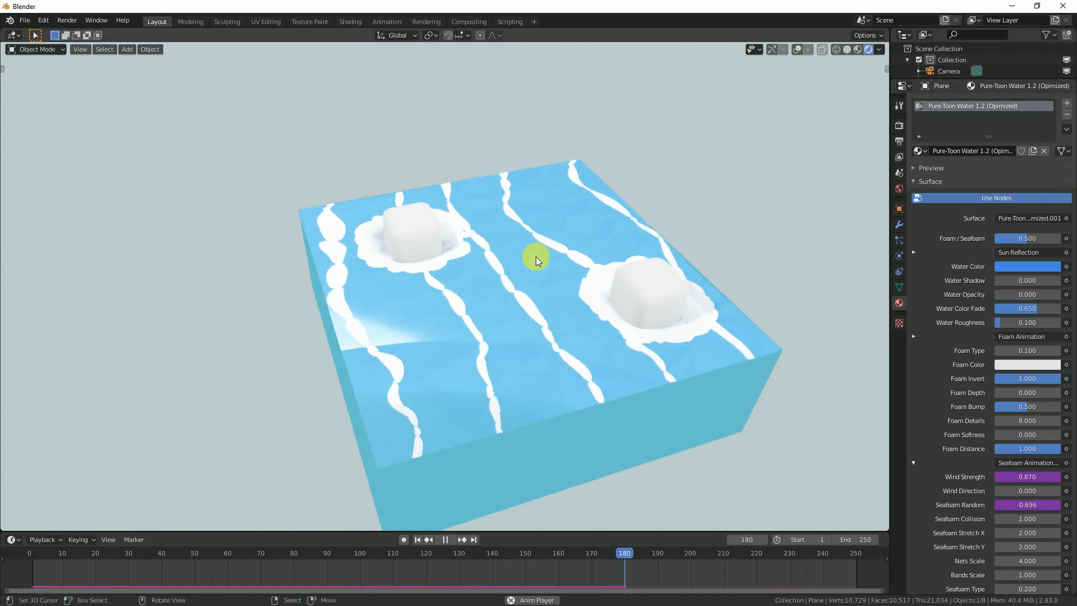
{"action": "scroll", "coordinate": [1062, 555], "scroll_direction": "down", "scroll_amount": 3}
{"action": "left_click_drag", "start_coordinate": [1044, 536], "coordinate": [994, 536]}
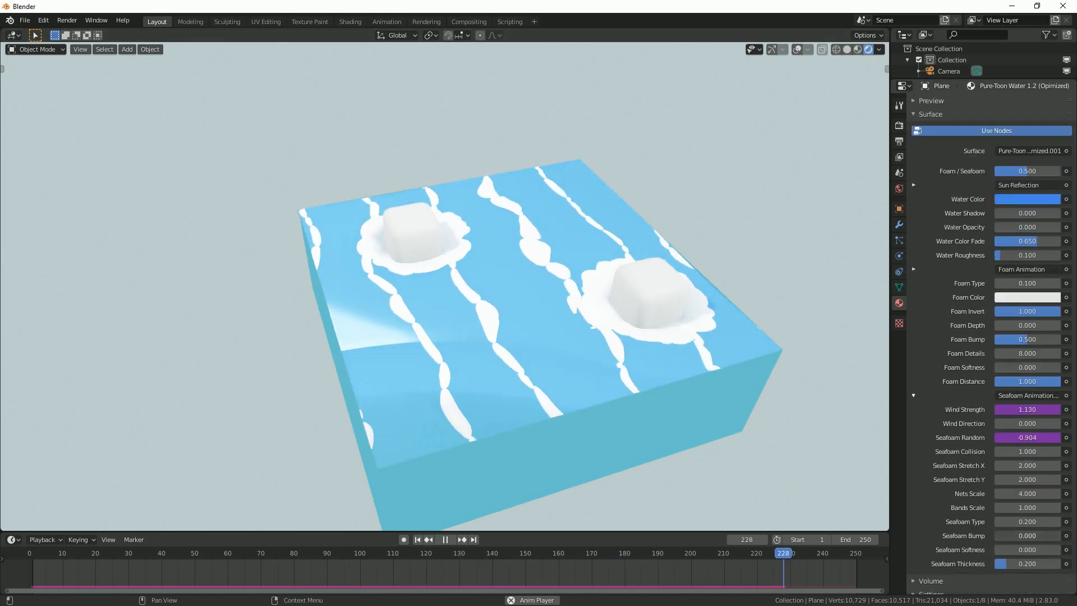
{"action": "middle_click_drag", "start_coordinate": [505, 281], "coordinate": [555, 311]}
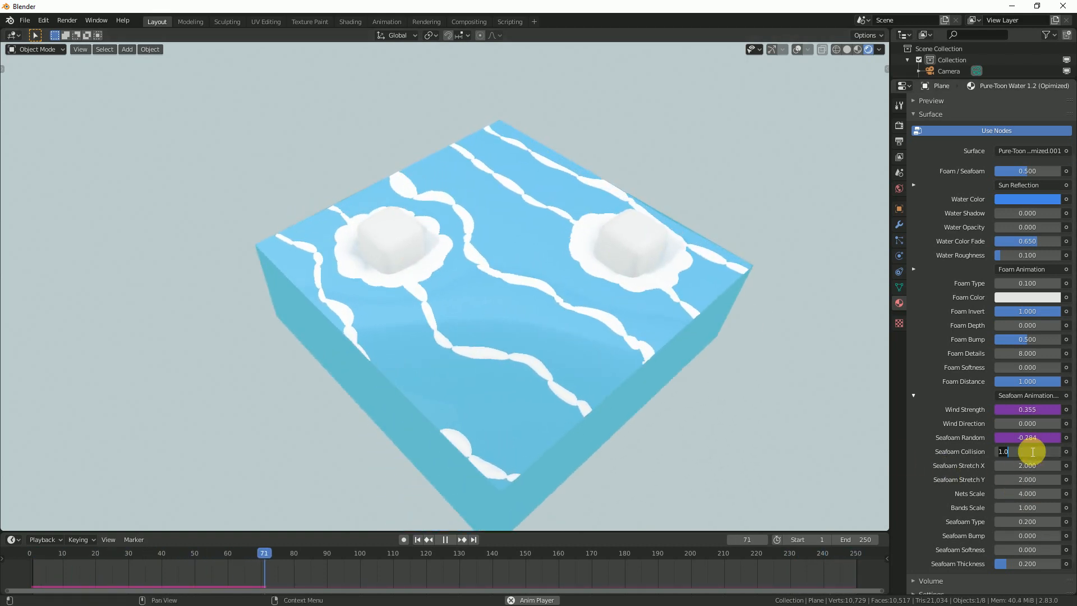
Step: Try a Seafoam Collision of 30 and a higher value, checking the foam around the cubes
{"action": "key", "text": "Return"}
{"action": "mouse_move", "coordinate": [468, 212]}
{"action": "middle_mouse_down"}
{"action": "mouse_move", "coordinate": [482, 224]}
{"action": "mouse_move", "coordinate": [457, 219]}
{"action": "middle_mouse_up"}
{"action": "left_click", "coordinate": [1028, 447]}
{"action": "type", "text": "30"}
{"action": "key", "text": "Return"}
{"action": "middle_click_drag", "start_coordinate": [613, 264], "coordinate": [571, 253]}
{"action": "left_click_drag", "start_coordinate": [1021, 451], "coordinate": [1063, 451]}
{"action": "middle_click_drag", "start_coordinate": [608, 322], "coordinate": [570, 376]}
Step: Set the Seafoam Collision to 10 and collapse the seafoam animation settings
{"action": "left_click", "coordinate": [1012, 451]}
{"action": "type", "text": "10"}
{"action": "key", "text": "Return"}
{"action": "left_click", "coordinate": [912, 395]}
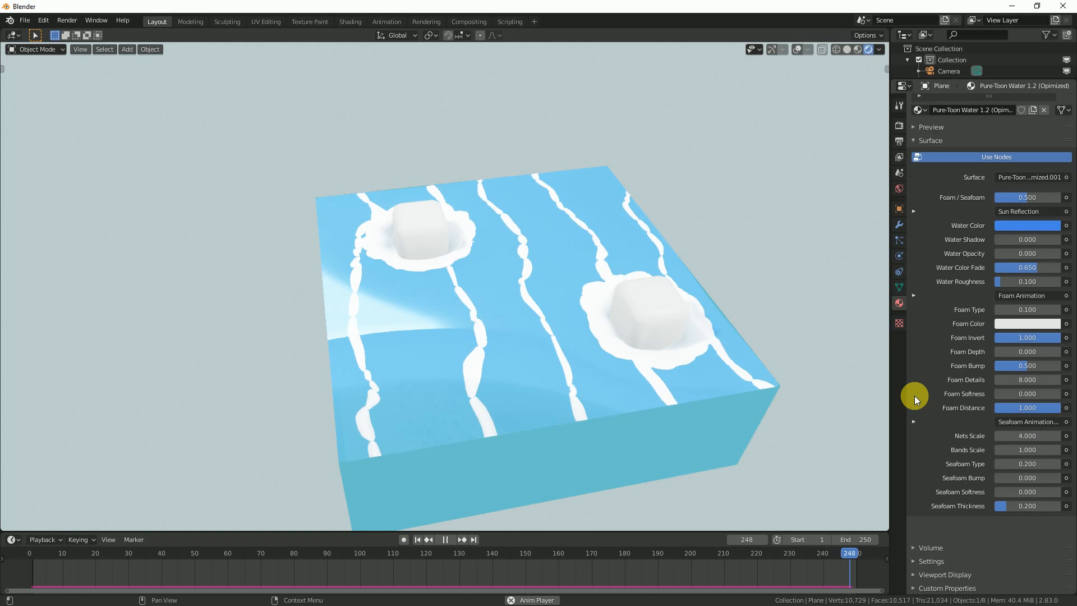
Step: Show the viewport overlays again and view the animated water block from several angles
{"action": "middle_click_drag", "start_coordinate": [445, 368], "coordinate": [476, 395]}
{"action": "middle_click_drag", "start_coordinate": [756, 88], "coordinate": [598, 427]}
{"action": "scroll", "coordinate": [628, 404], "scroll_direction": "up", "scroll_amount": 1}
{"action": "middle_click_drag", "start_coordinate": [591, 405], "coordinate": [641, 432]}
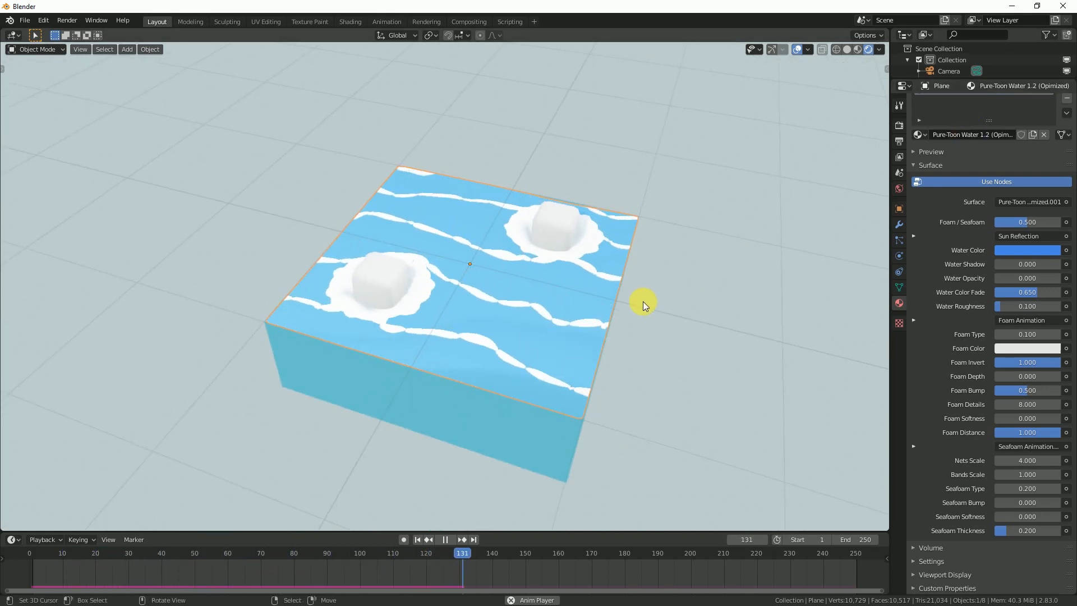
{"action": "middle_click_drag", "start_coordinate": [601, 342], "coordinate": [565, 347]}
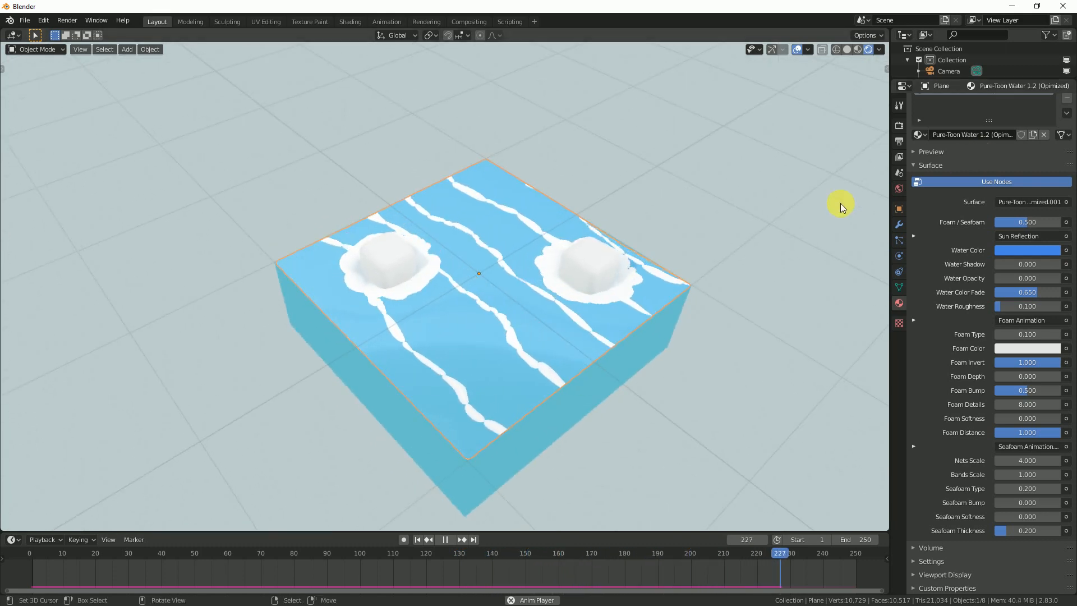
Step: Examine the Surface settings of the water plane's Dynamic Paint canvas
{"action": "left_click", "coordinate": [914, 164]}
{"action": "left_click", "coordinate": [899, 256]}
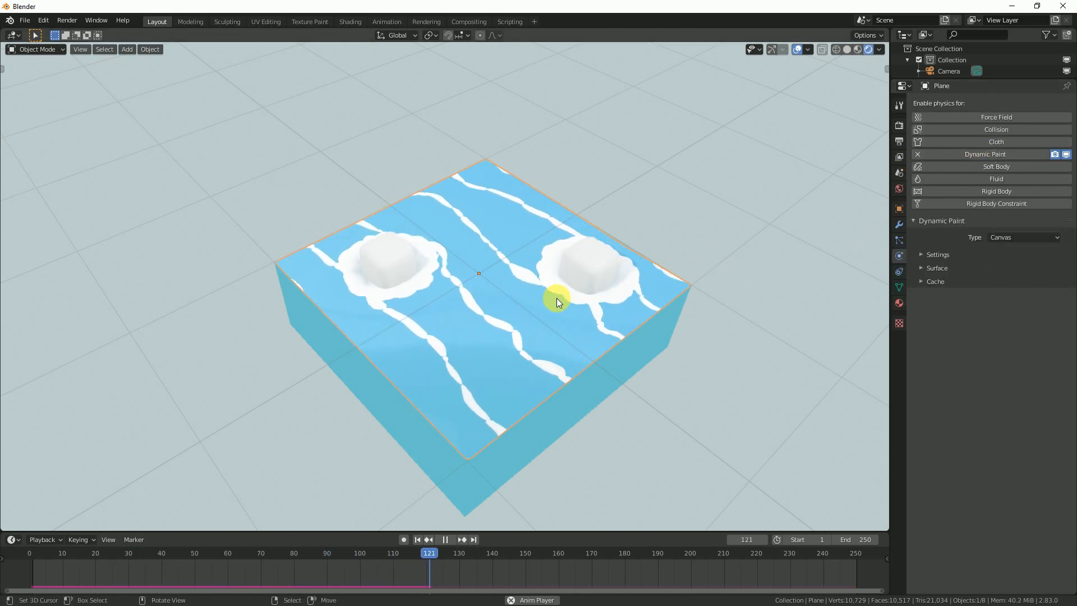
{"action": "mouse_move", "coordinate": [653, 300]}
{"action": "middle_mouse_down"}
{"action": "mouse_move", "coordinate": [722, 297]}
{"action": "mouse_move", "coordinate": [617, 297]}
{"action": "mouse_move", "coordinate": [639, 305]}
{"action": "middle_mouse_up"}
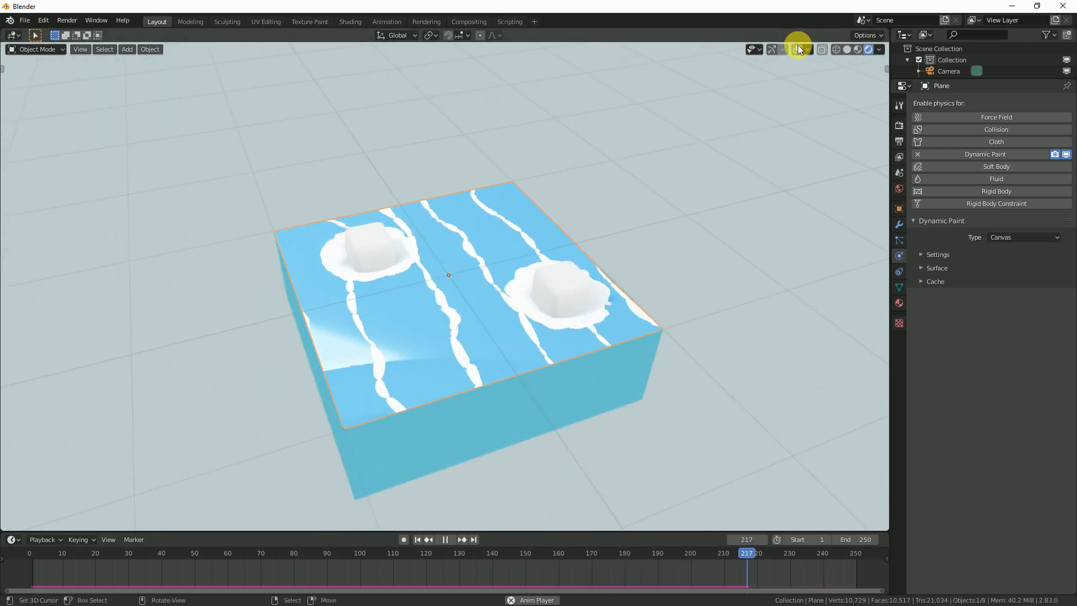
{"action": "middle_click_drag", "start_coordinate": [595, 222], "coordinate": [851, 280]}
{"action": "left_click", "coordinate": [936, 268]}
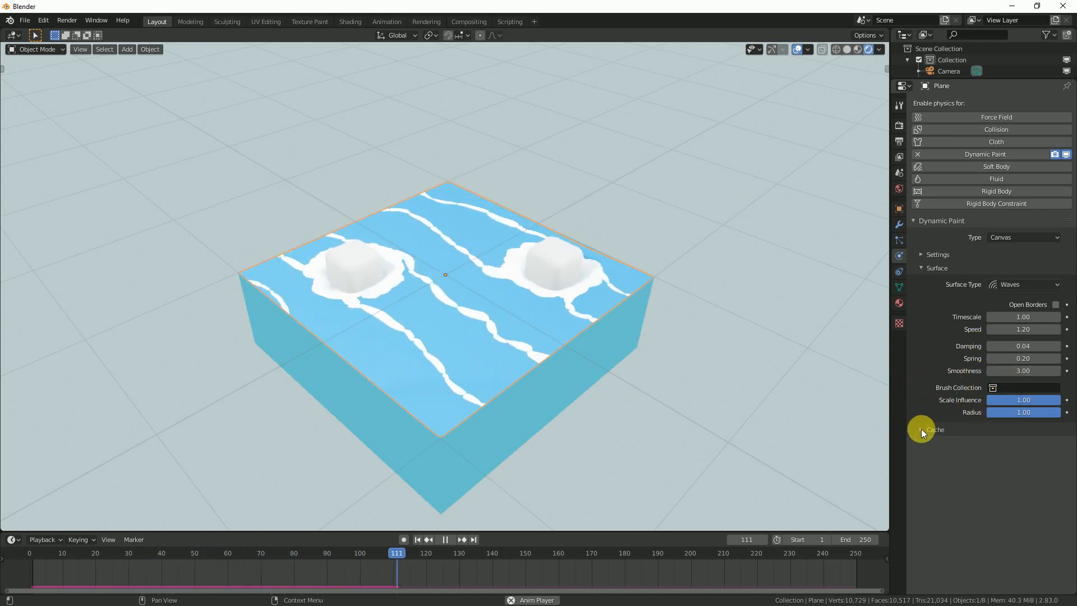
{"action": "left_click", "coordinate": [924, 267]}
{"action": "left_click", "coordinate": [924, 267]}
Step: Select one of the floating cubes and examine the wave settings of its Dynamic Paint brush
{"action": "middle_click_drag", "start_coordinate": [623, 310], "coordinate": [562, 265]}
{"action": "left_click", "coordinate": [563, 266]}
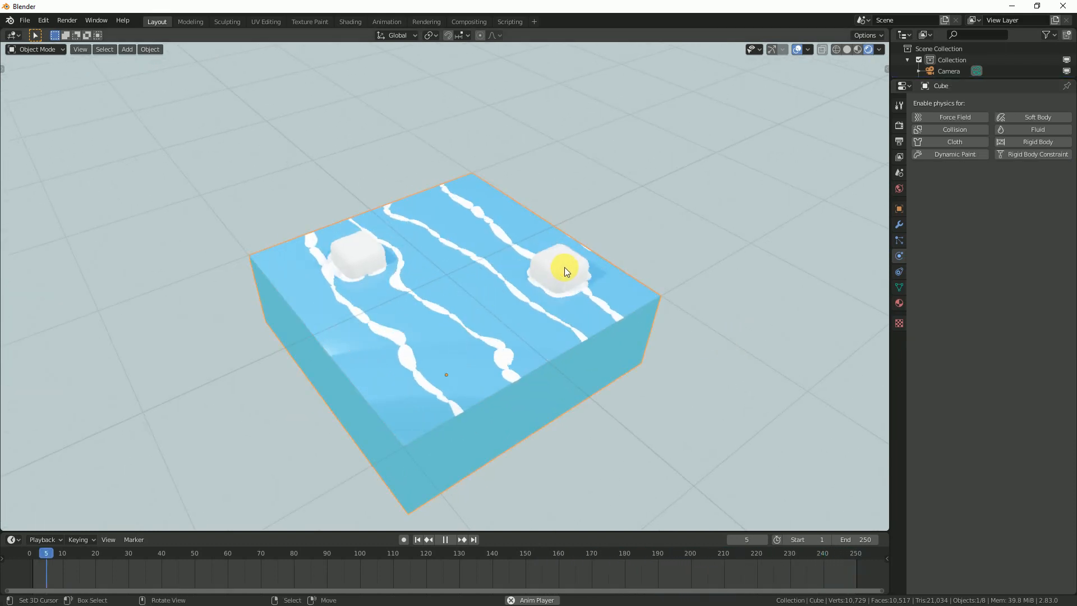
{"action": "middle_click_drag", "start_coordinate": [584, 305], "coordinate": [631, 309]}
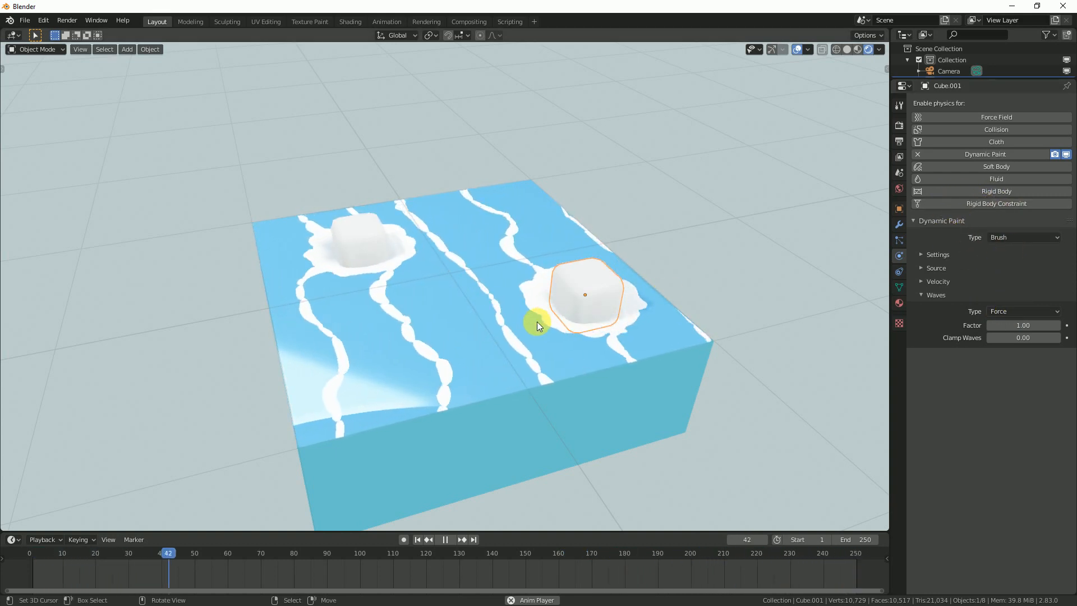
{"action": "middle_click_drag", "start_coordinate": [624, 300], "coordinate": [550, 299]}
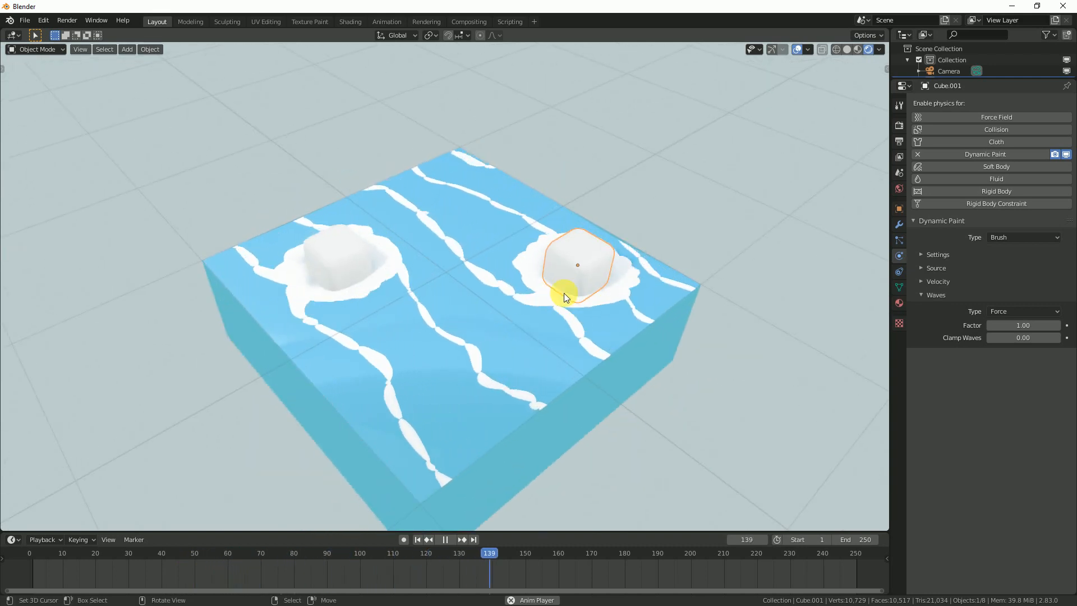
{"action": "mouse_move", "coordinate": [618, 321]}
{"action": "middle_mouse_down"}
{"action": "mouse_move", "coordinate": [767, 301]}
{"action": "mouse_move", "coordinate": [725, 312]}
{"action": "mouse_move", "coordinate": [573, 308]}
{"action": "mouse_move", "coordinate": [623, 284]}
{"action": "mouse_move", "coordinate": [622, 331]}
{"action": "mouse_move", "coordinate": [613, 309]}
{"action": "mouse_move", "coordinate": [617, 318]}
{"action": "middle_mouse_up"}
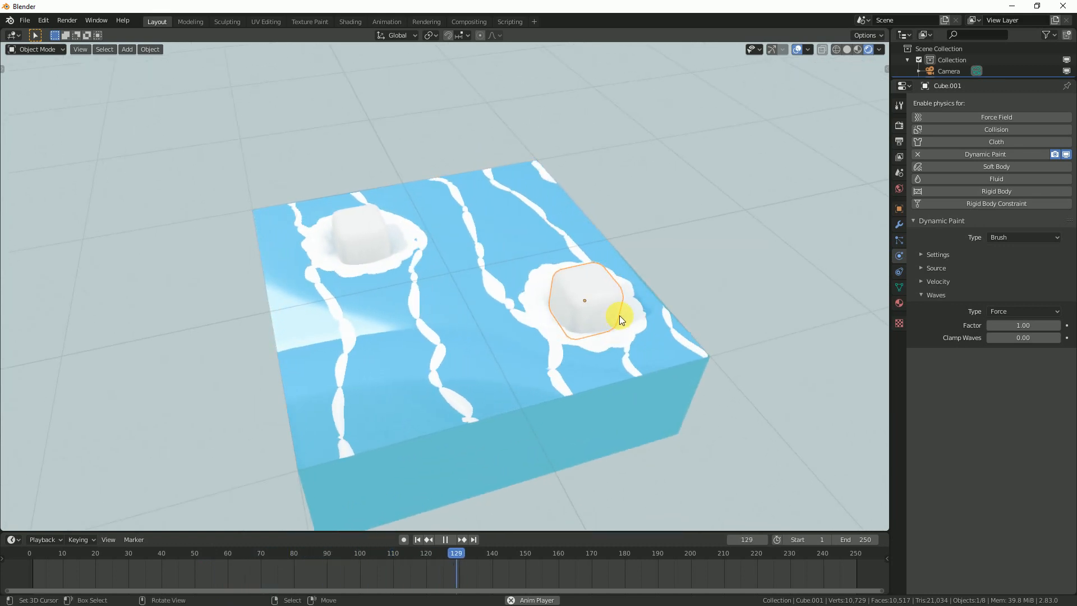
{"action": "middle_click_drag", "start_coordinate": [594, 305], "coordinate": [605, 327]}
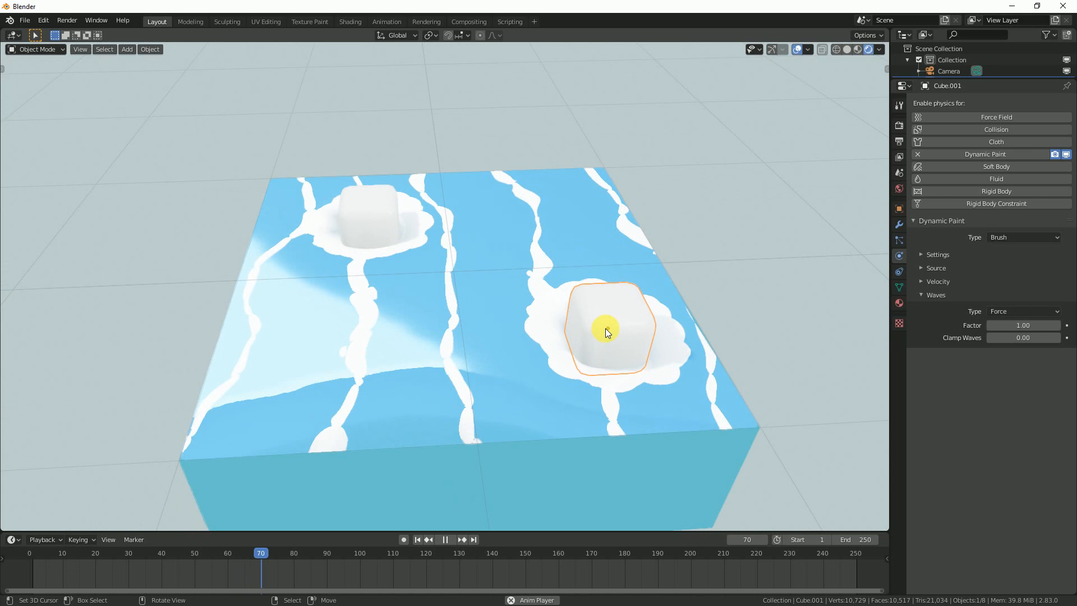
{"action": "middle_click_drag", "start_coordinate": [488, 305], "coordinate": [629, 236]}
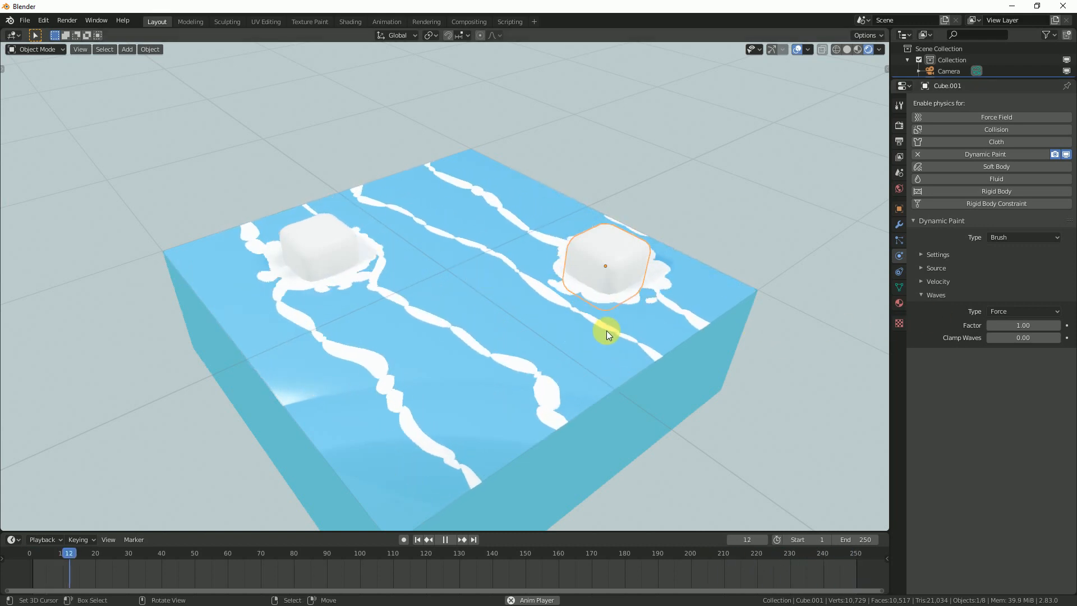
Step: Try the Obstacle wave type on the selected cube's brush, with overlays hidden and the cube viewed up close
{"action": "left_click", "coordinate": [993, 312]}
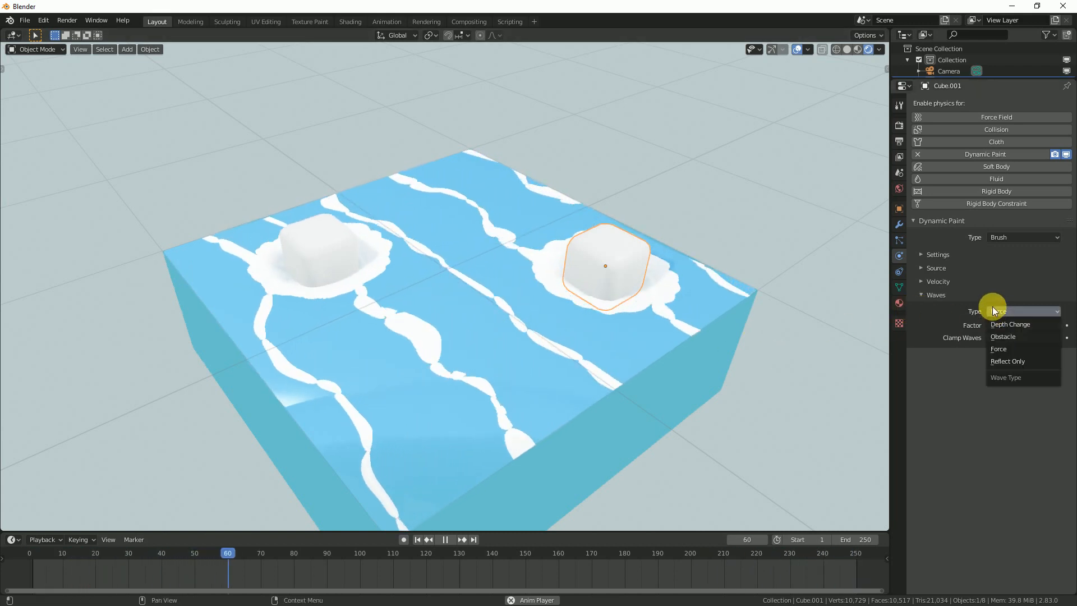
{"action": "left_click", "coordinate": [1024, 337]}
{"action": "middle_click_drag", "start_coordinate": [630, 291], "coordinate": [391, 301]}
{"action": "scroll", "coordinate": [701, 348], "scroll_direction": "up", "scroll_amount": 2}
{"action": "left_click", "coordinate": [800, 47]}
{"action": "scroll", "coordinate": [538, 320], "scroll_direction": "up", "scroll_amount": 4}
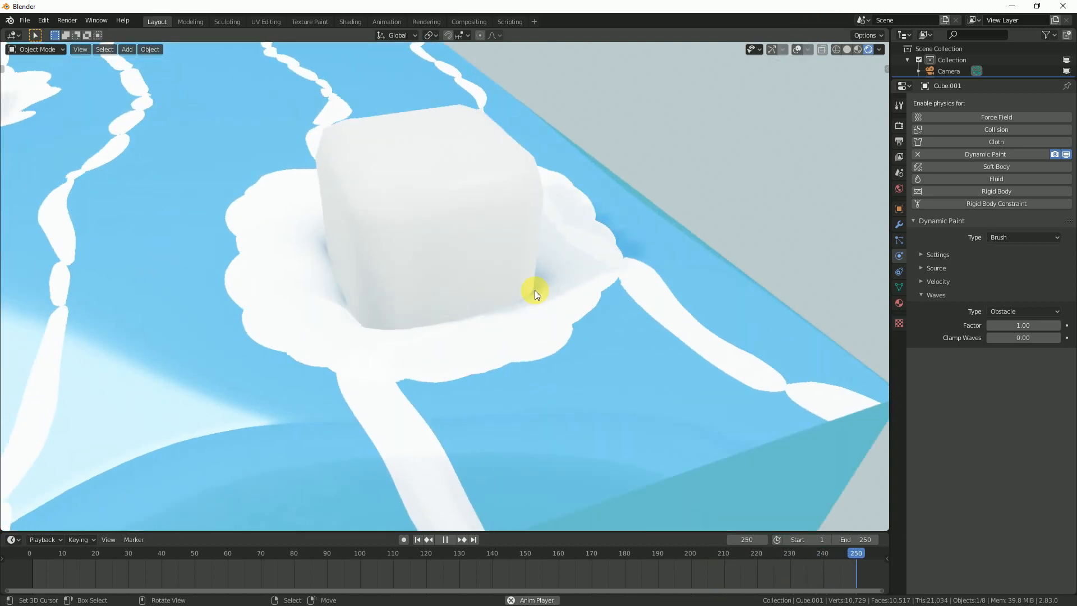
Step: Set the cube's wave type back to Force and view the waves around both cubes from several angles
{"action": "left_click", "coordinate": [1007, 312]}
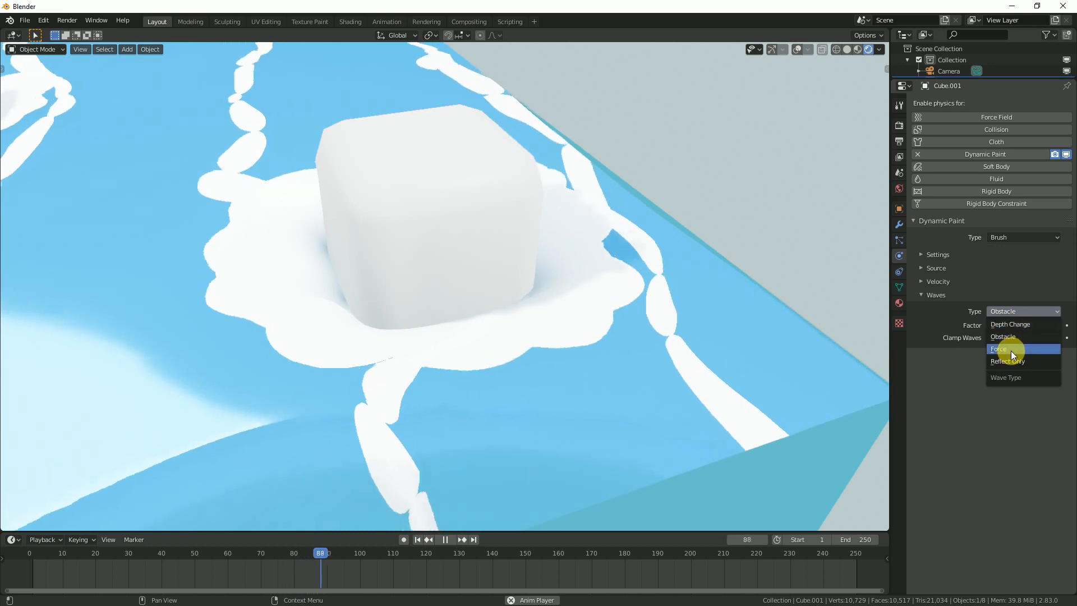
{"action": "left_click", "coordinate": [1009, 350]}
{"action": "left_click", "coordinate": [1014, 311]}
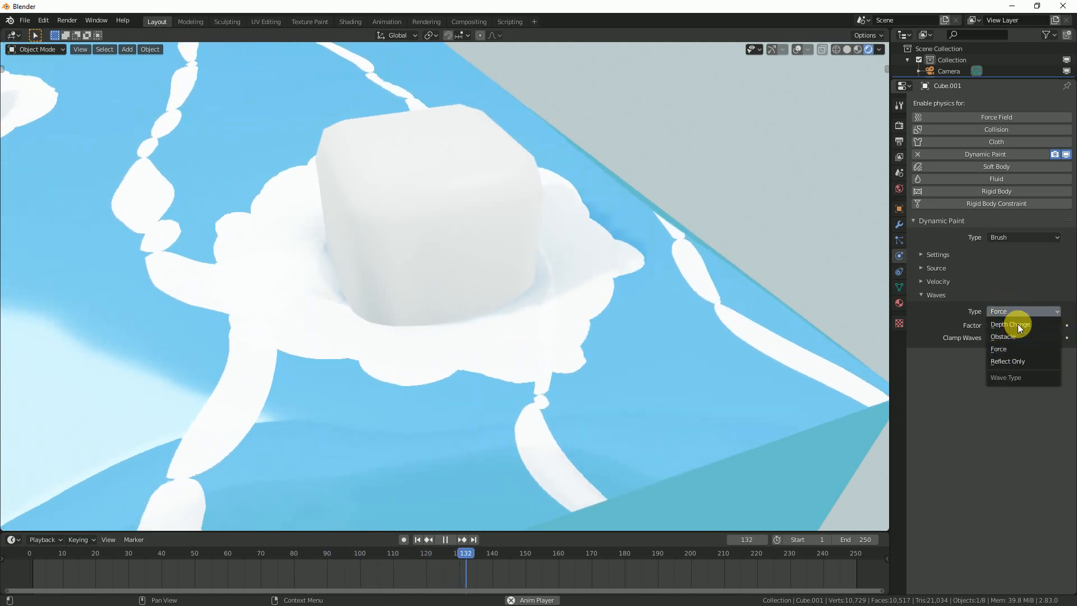
{"action": "middle_click_drag", "start_coordinate": [431, 281], "coordinate": [530, 321]}
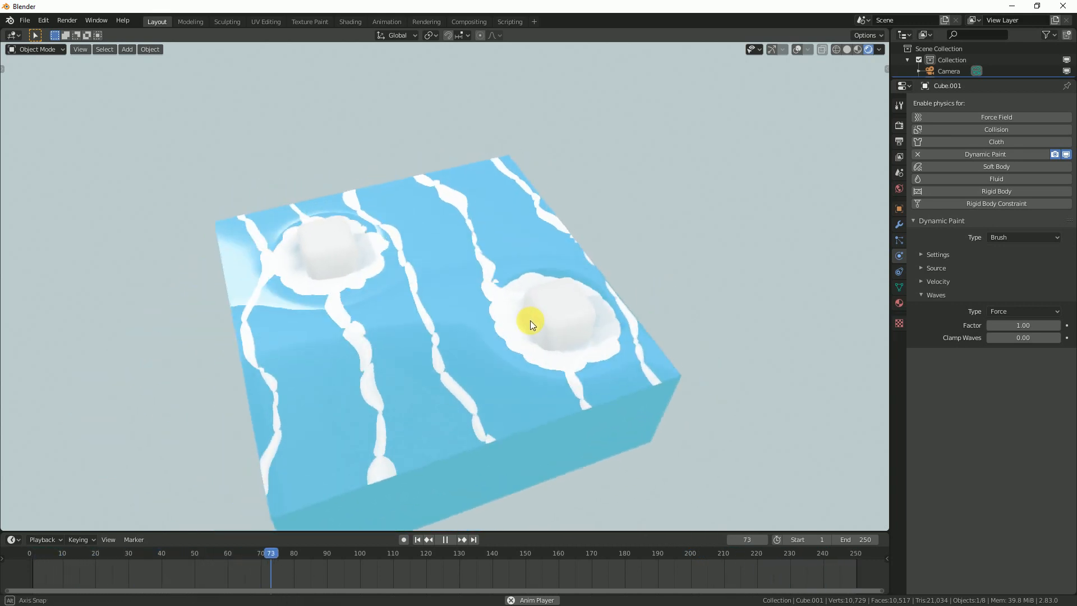
{"action": "middle_click_drag", "start_coordinate": [470, 304], "coordinate": [644, 293]}
{"action": "middle_click_drag", "start_coordinate": [540, 241], "coordinate": [484, 316]}
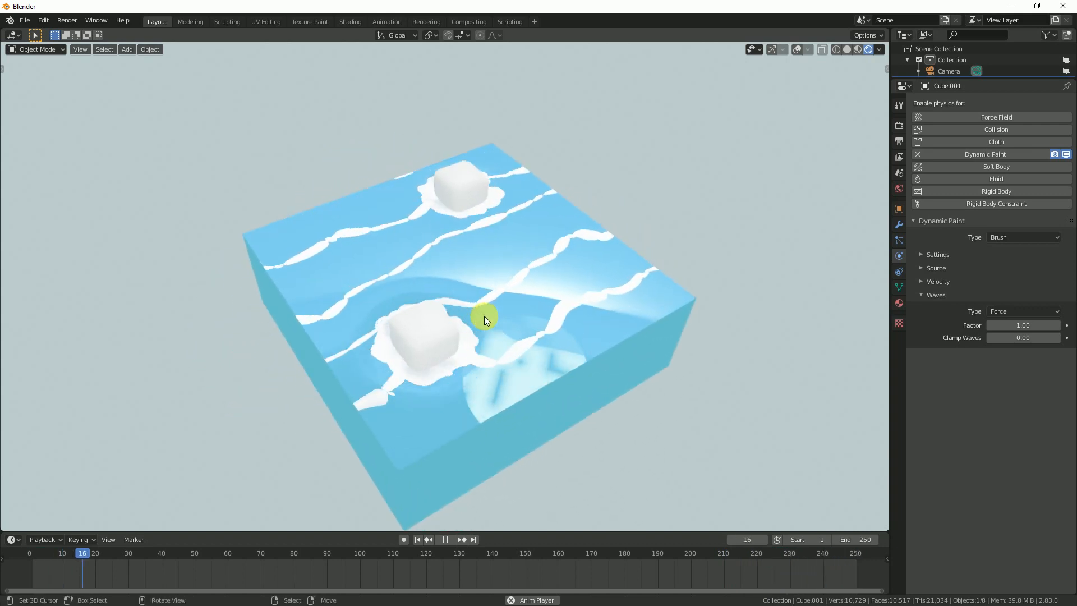